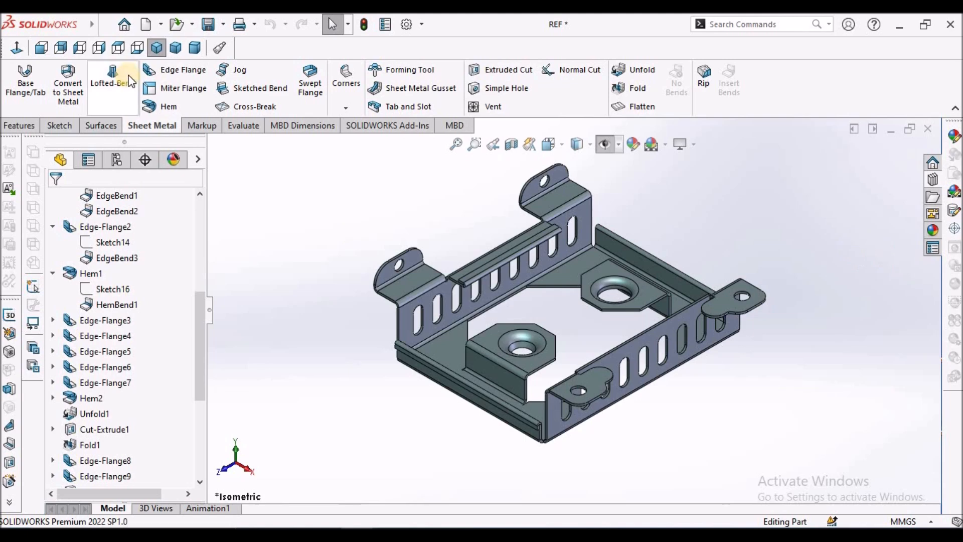
# Step: Switch from the REF reference part to the open DEMO part document
pyautogui.moveTo(556, 257); pyautogui.dragTo(742, 462, button='middle')
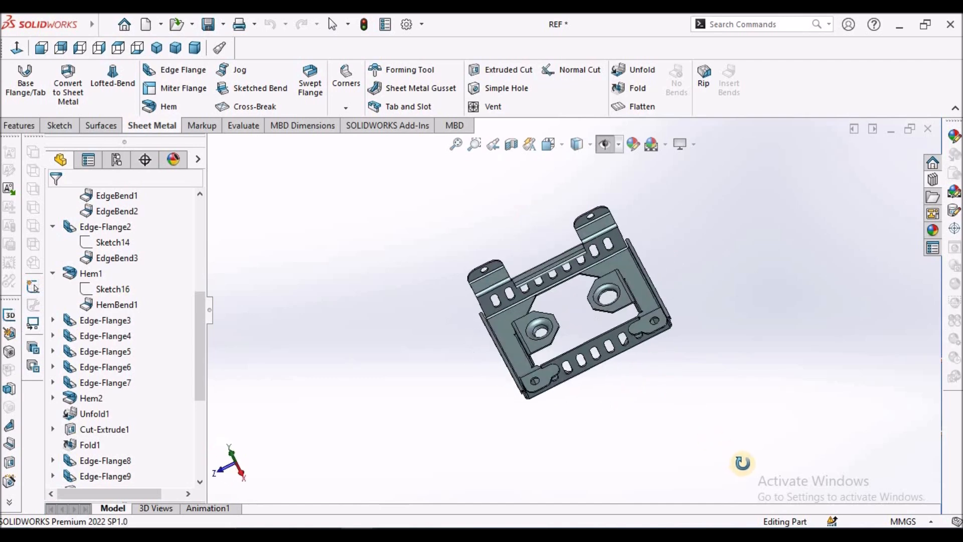
pyautogui.click(157, 47)
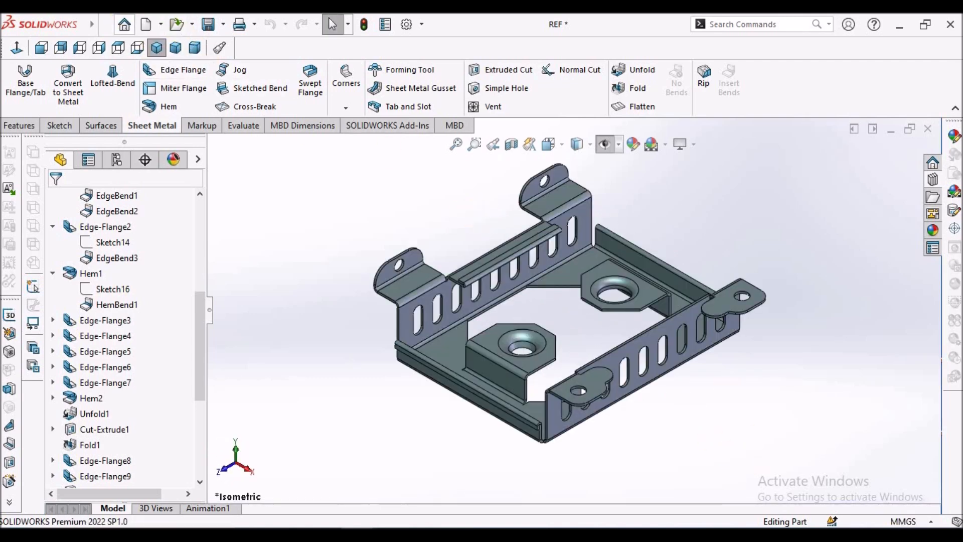
pyautogui.click(105, 25)
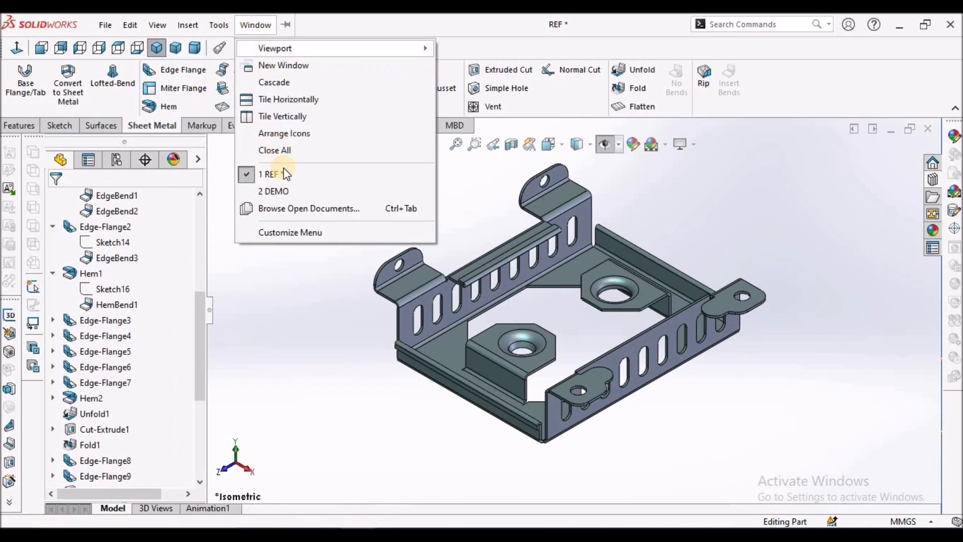
pyautogui.click(290, 194)
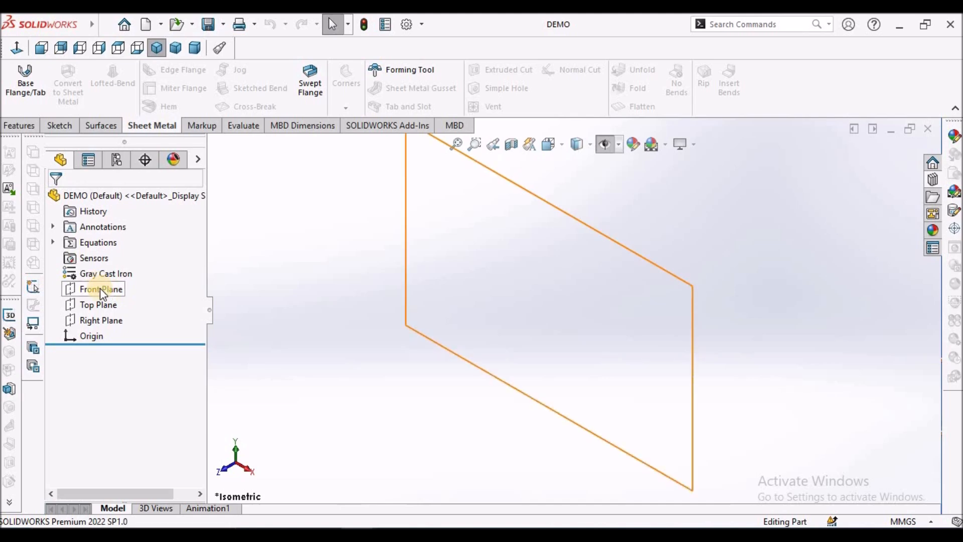
# Step: Sketch a center rectangle about 85.4 mm wide and 101.5 mm high on the Top Plane, centred on the origin
pyautogui.click(98, 305)
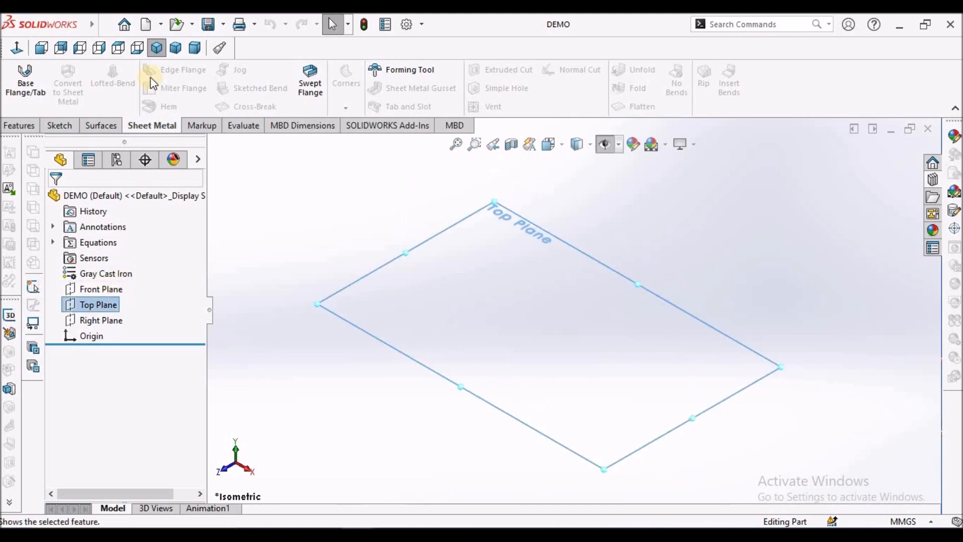
pyautogui.click(59, 126)
pyautogui.click(17, 77)
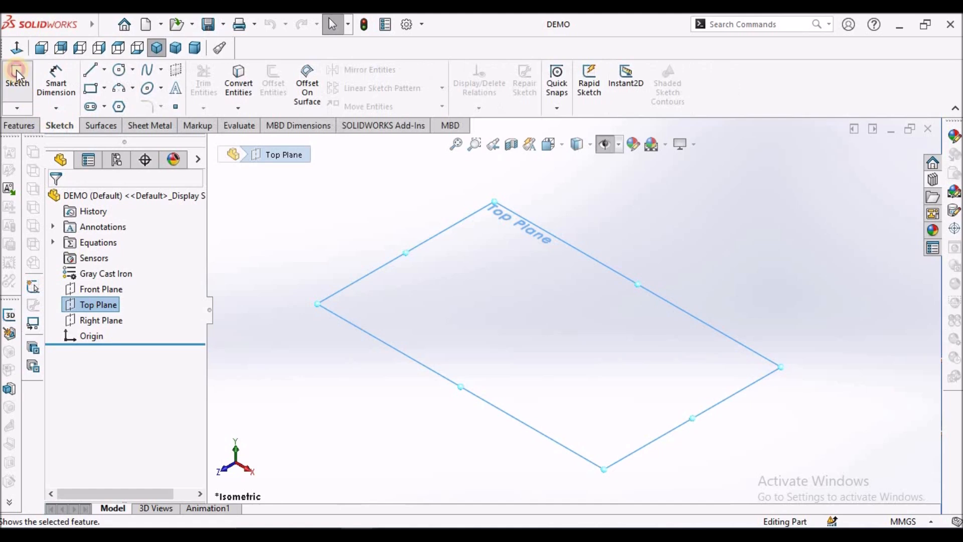
pyautogui.click(105, 89)
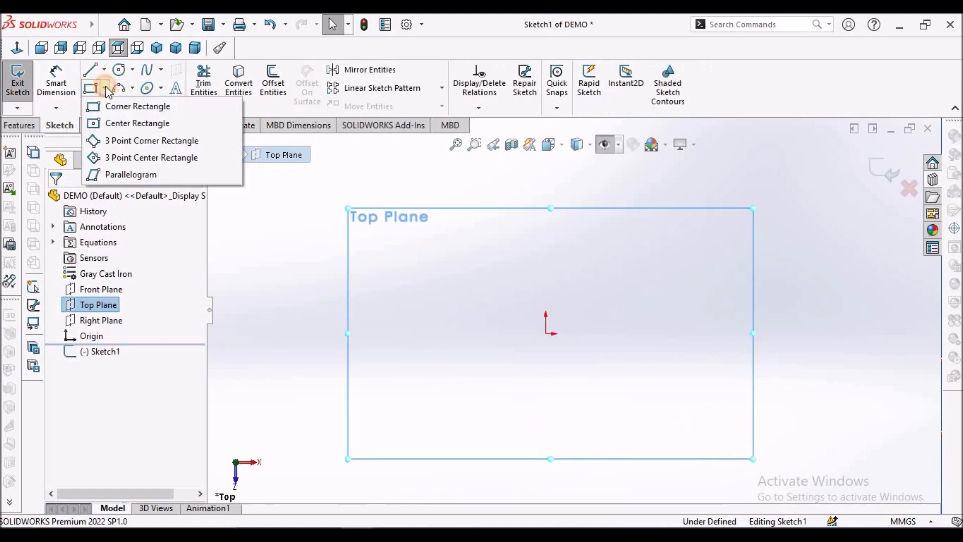
pyautogui.click(124, 125)
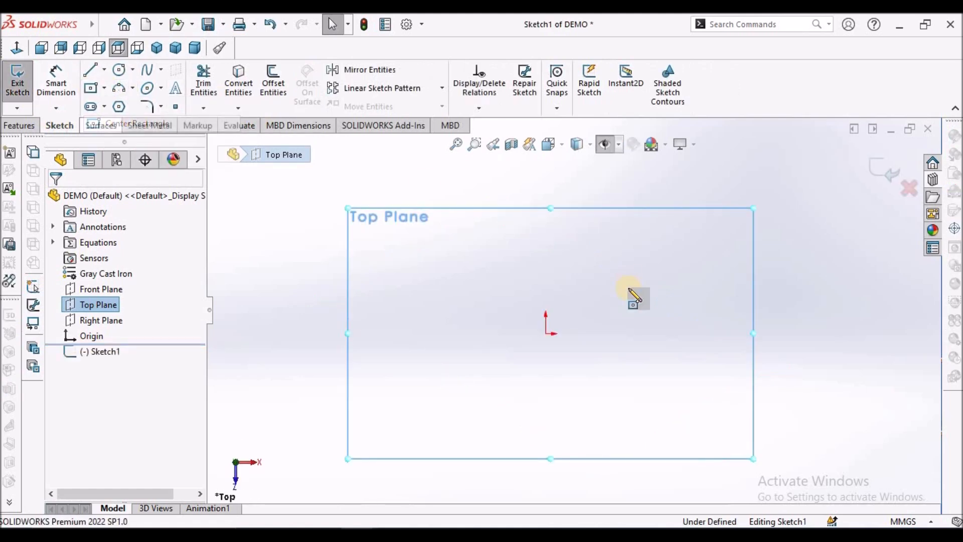
pyautogui.click(558, 326)
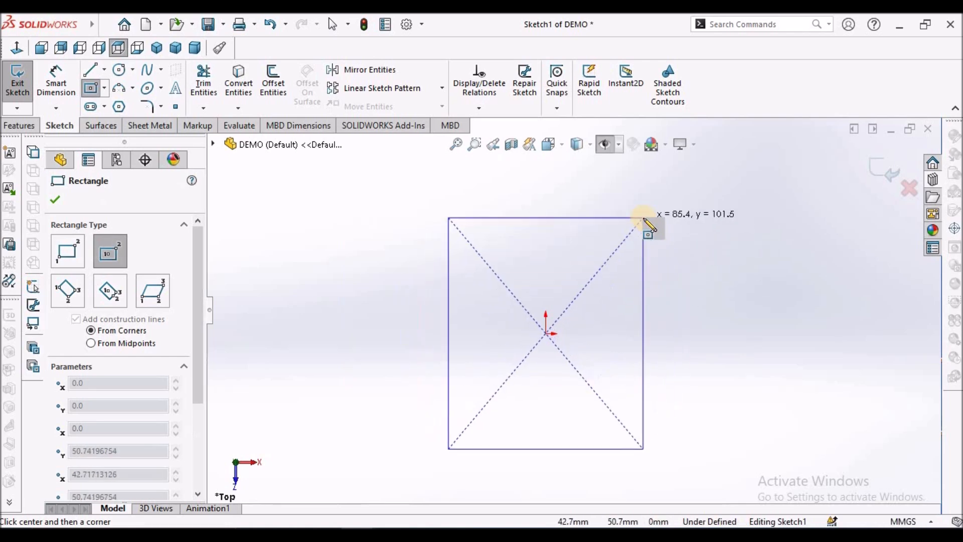
pyautogui.click(643, 217)
pyautogui.rightClick(366, 233)
pyautogui.click(381, 240)
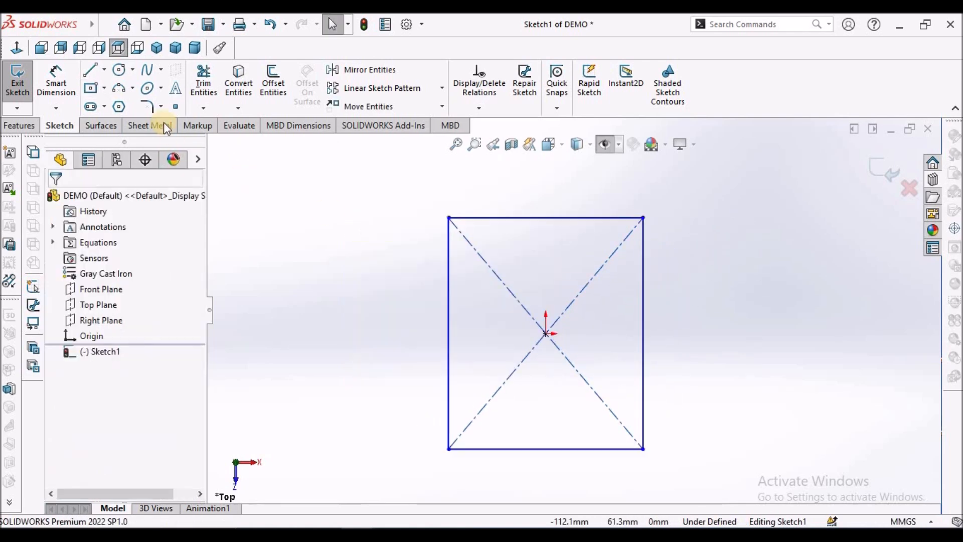
# Step: Dimension the rectangle's vertical side and set its length to 100 mm
pyautogui.click(68, 86)
pyautogui.scroll(2, 565, 237)
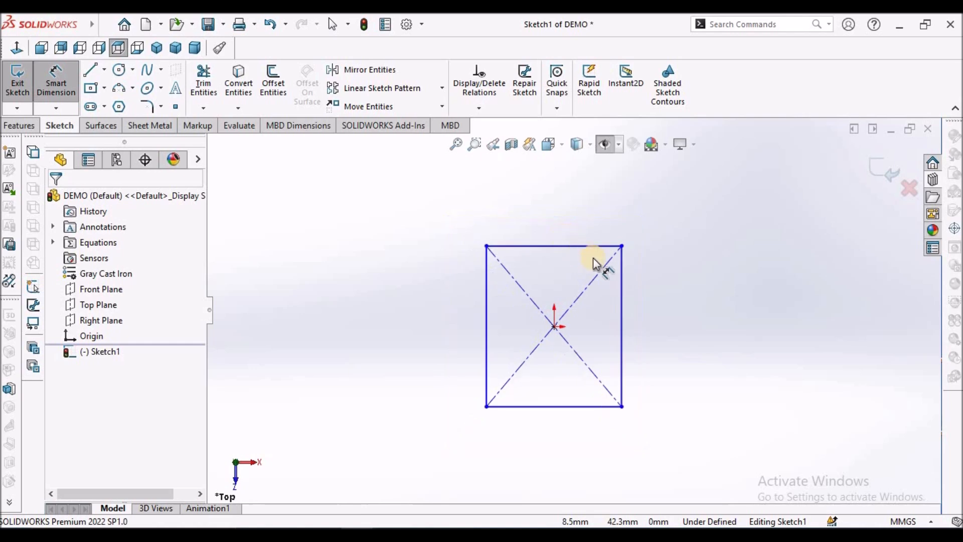
pyautogui.scroll(-1, 620, 276)
pyautogui.click(621, 280)
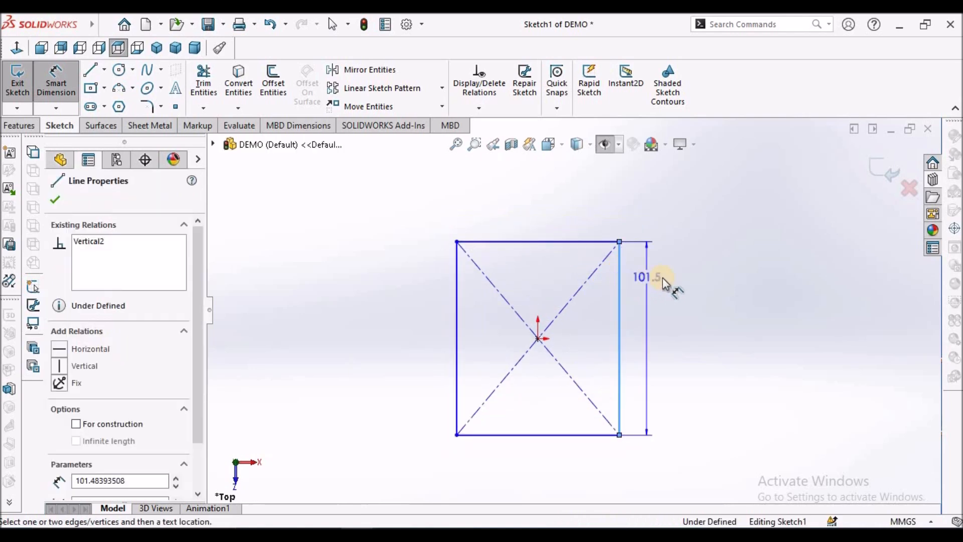
pyautogui.click(662, 279)
pyautogui.write('100')
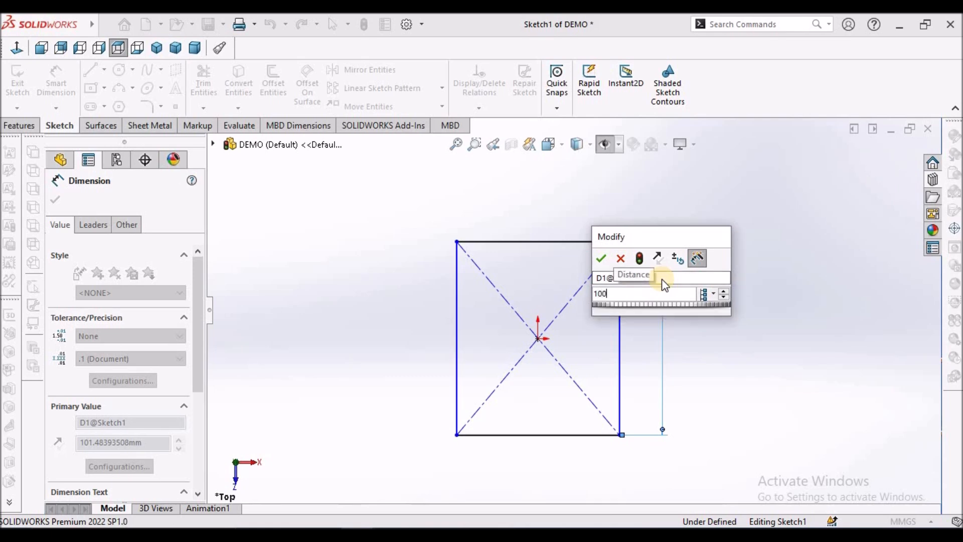
pyautogui.press('Return')
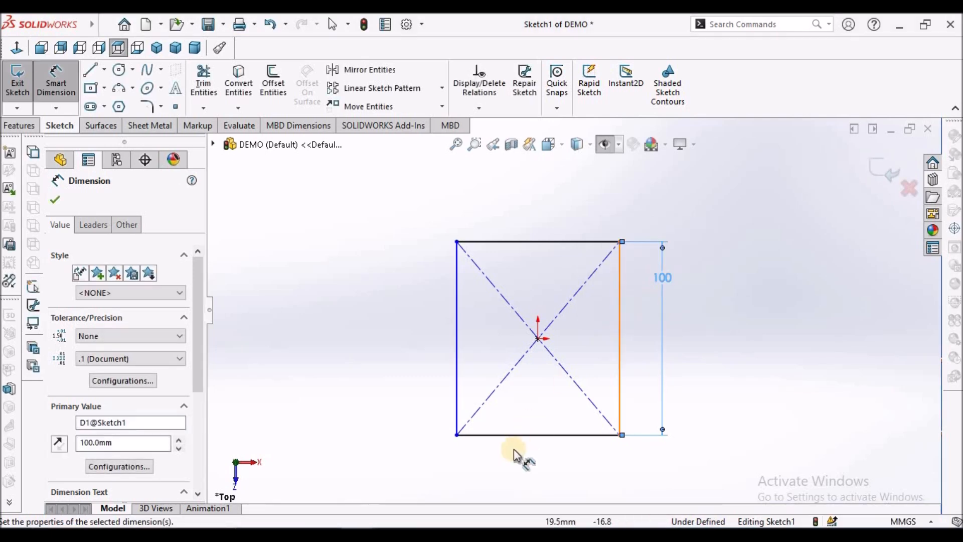
# Step: Dimension the rectangle's horizontal side and set its length to 78 mm
pyautogui.click(525, 434)
pyautogui.click(524, 457)
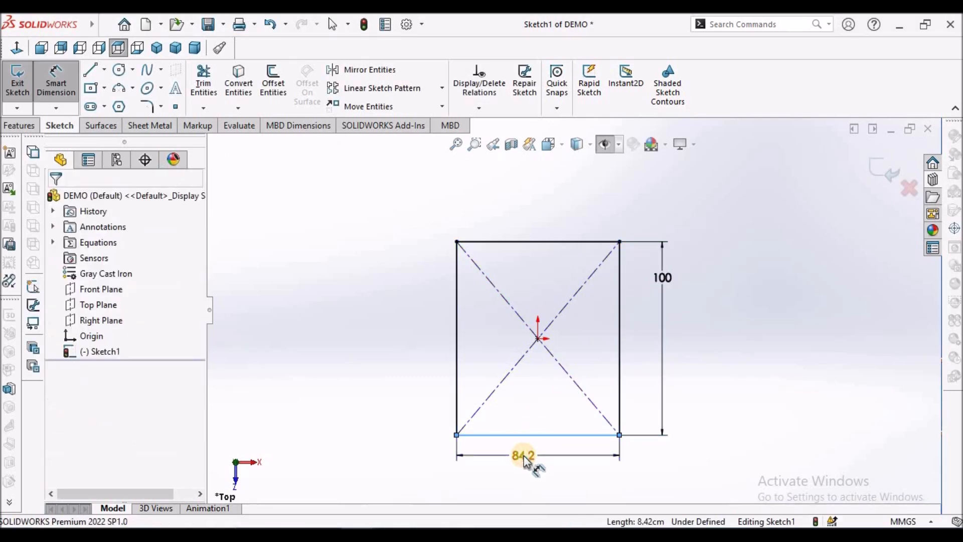
pyautogui.write('78')
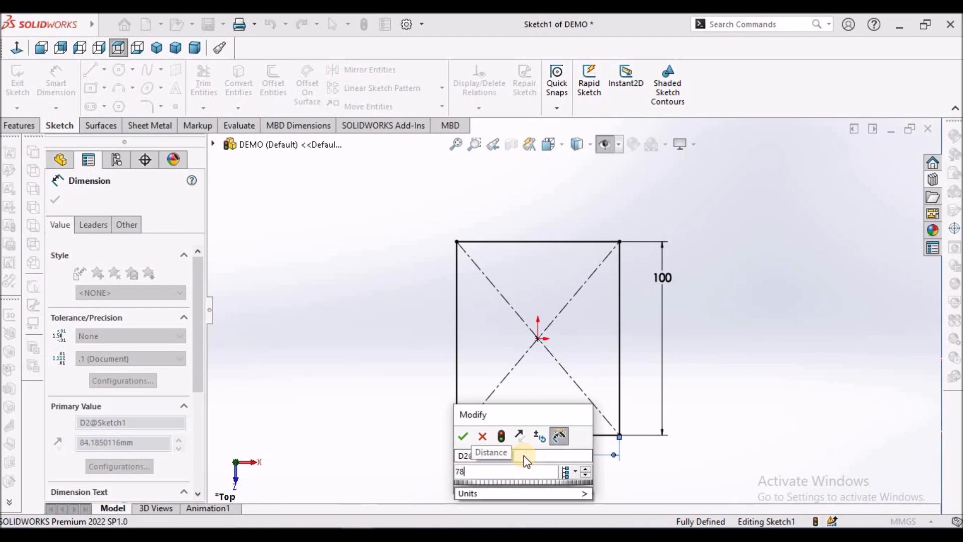
pyautogui.press('Return')
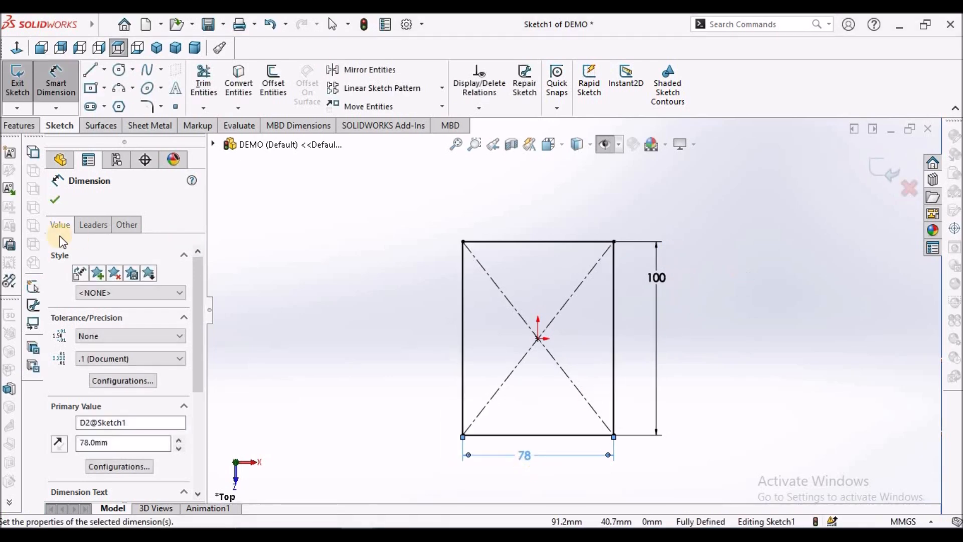
pyautogui.click(54, 200)
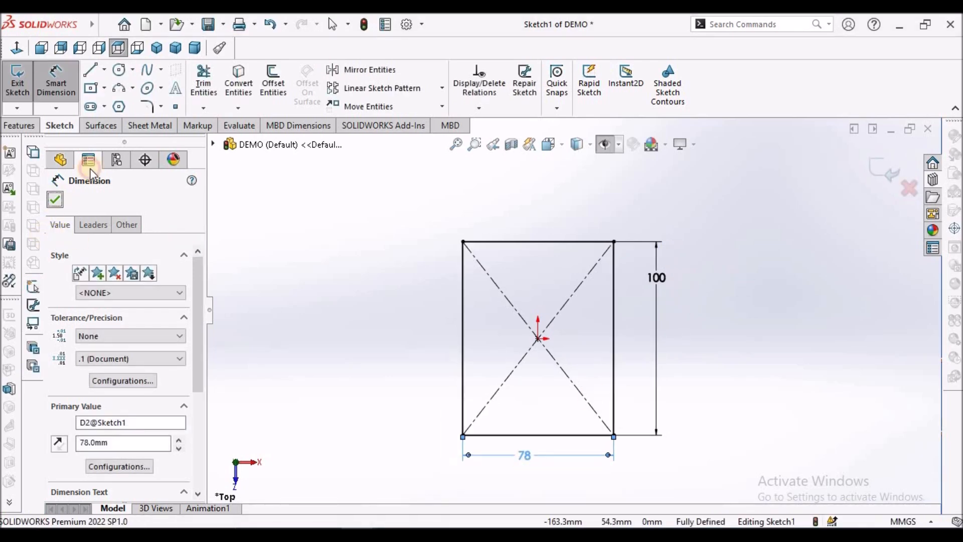
# Step: Create a sheet metal base flange from the rectangle sketch with a thickness of 1 mm
pyautogui.click(149, 128)
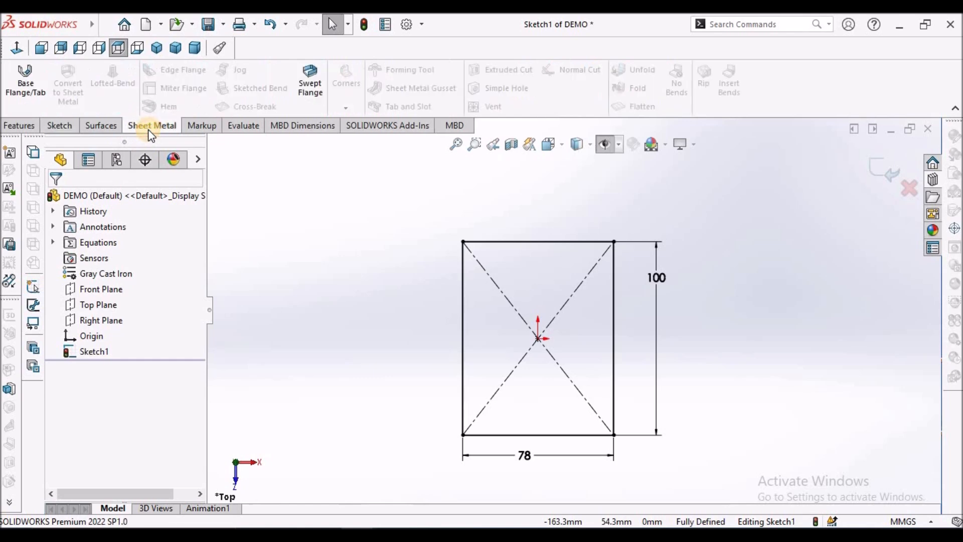
pyautogui.click(24, 89)
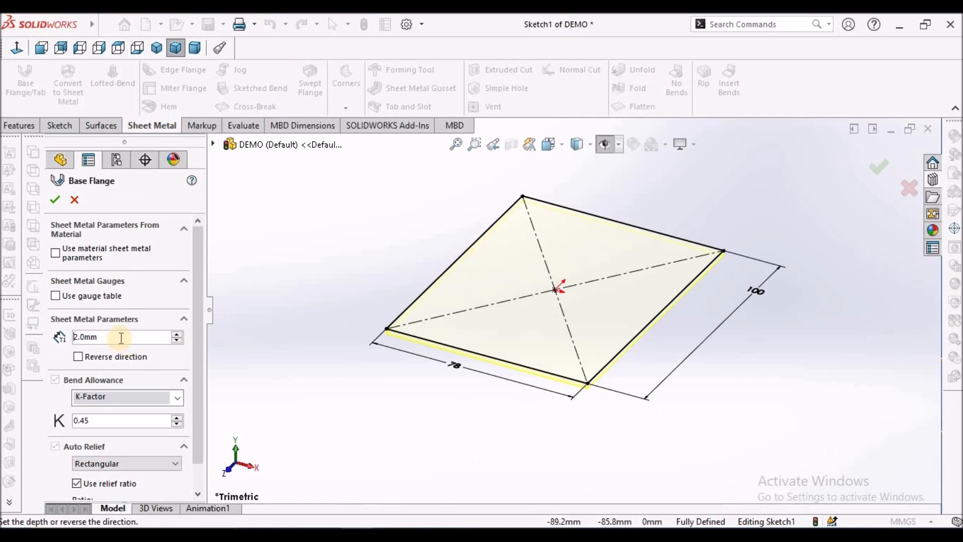
pyautogui.write('1')
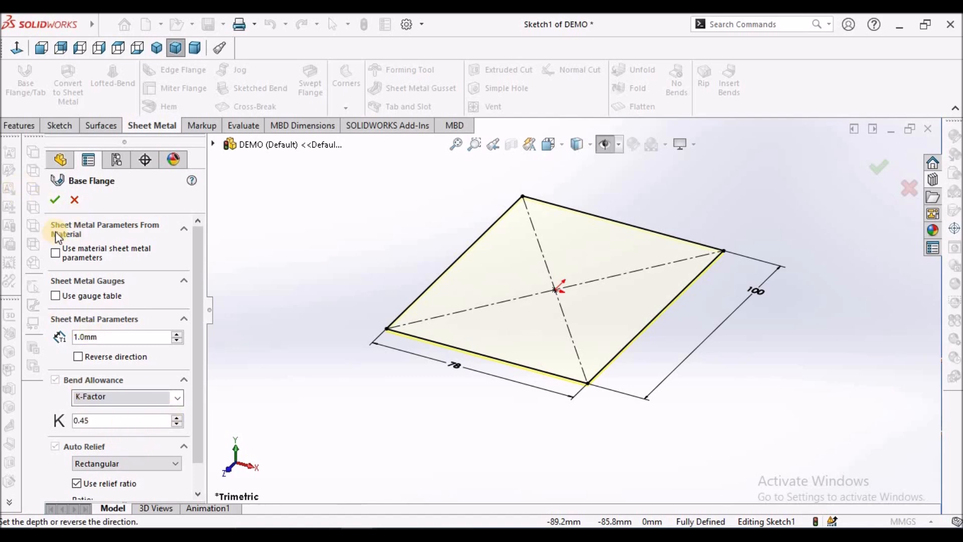
pyautogui.click(56, 199)
pyautogui.scroll(2, 664, 267)
pyautogui.scroll(-2, 651, 257)
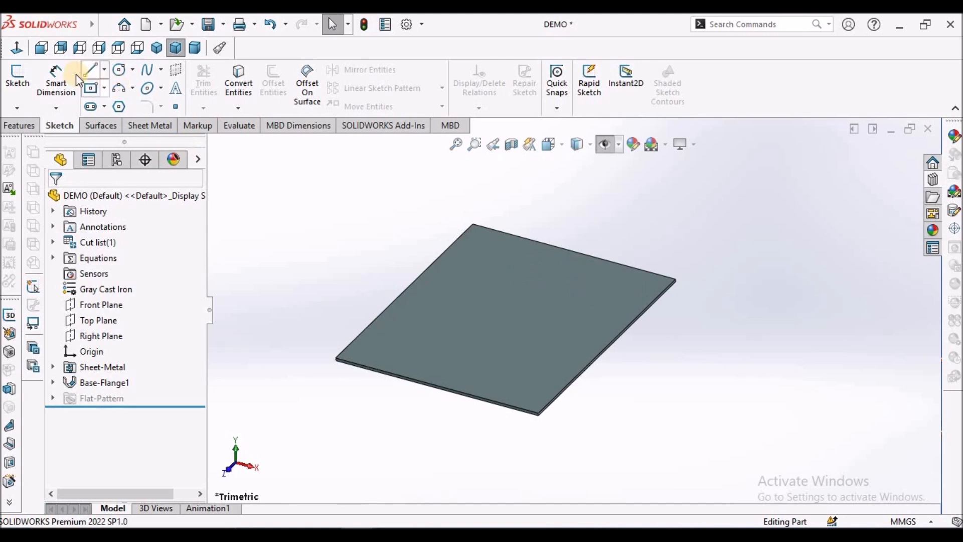
# Step: Add upward edge flanges on both 100 mm edges of the base plate, 45 mm long at 90 degrees
pyautogui.click(151, 125)
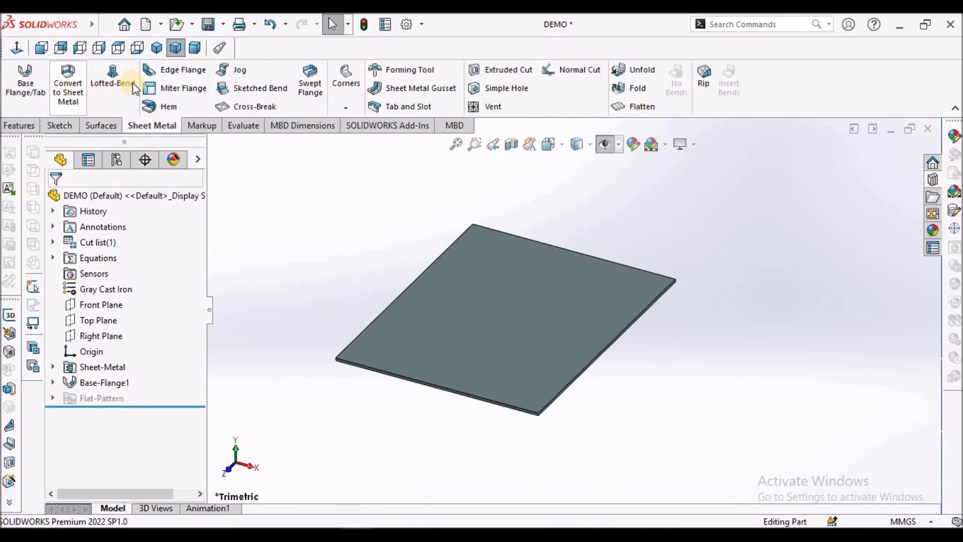
pyautogui.click(171, 69)
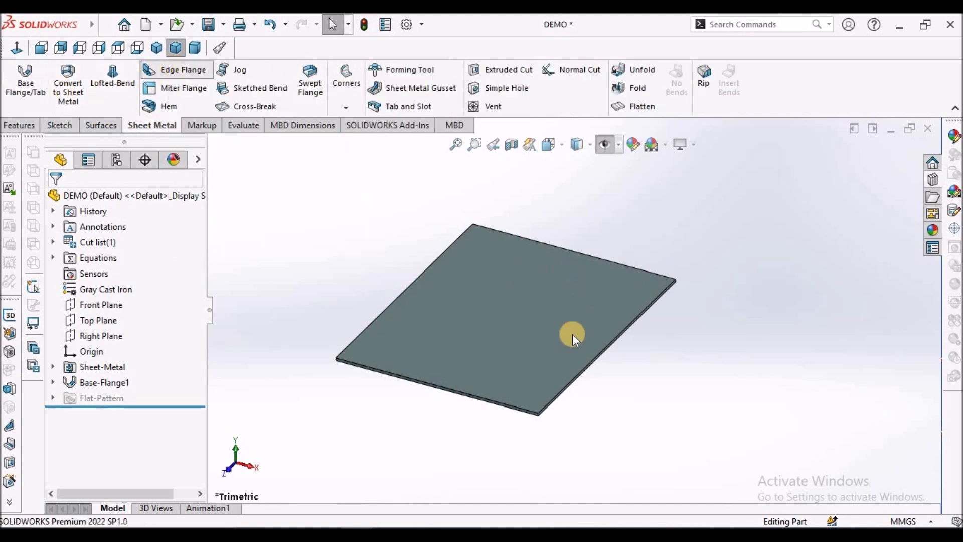
pyautogui.click(598, 353)
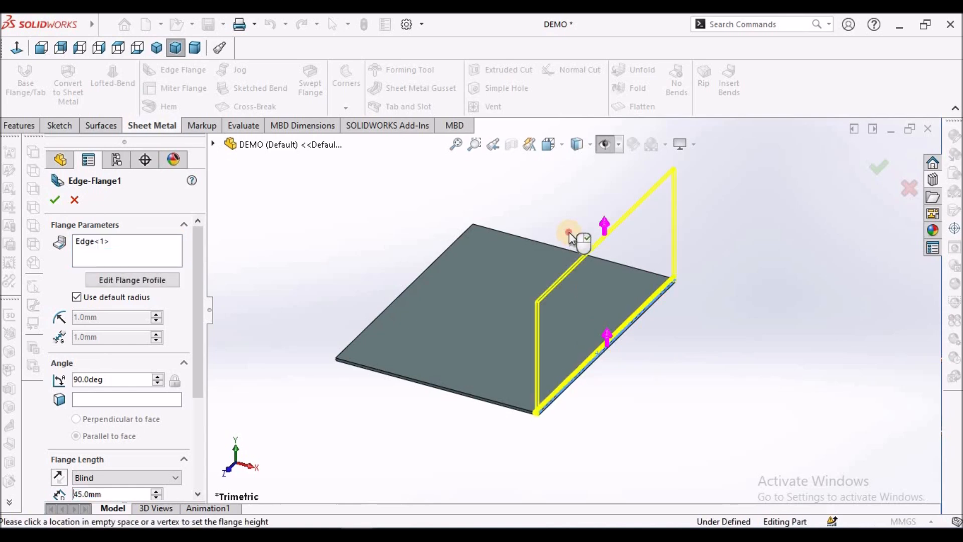
pyautogui.click(407, 287)
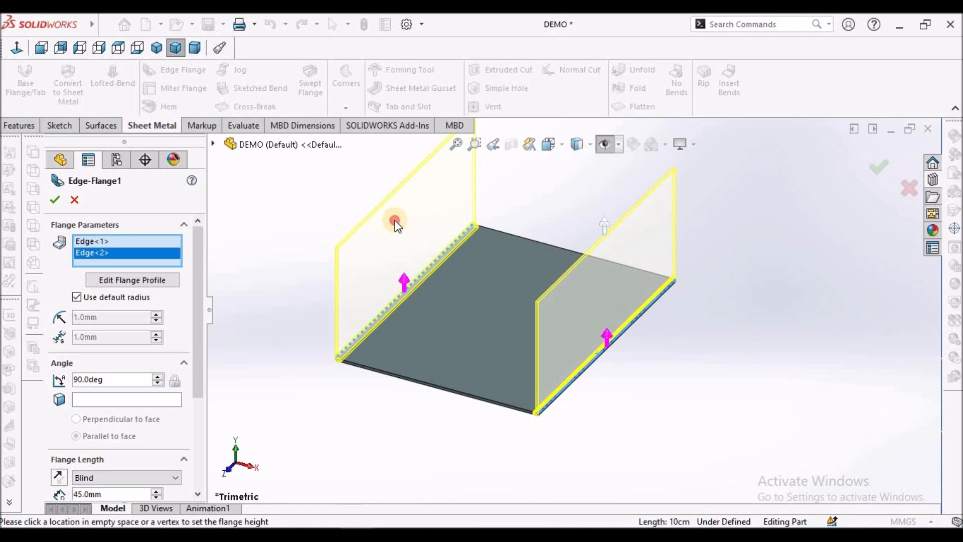
pyautogui.scroll(3, 514, 265)
pyautogui.moveTo(533, 290)
pyautogui.mouseDown(button='middle')
pyautogui.moveTo(533, 217)
pyautogui.moveTo(539, 257)
pyautogui.moveTo(574, 284)
pyautogui.moveTo(548, 269)
pyautogui.moveTo(512, 274)
pyautogui.moveTo(525, 275)
pyautogui.mouseUp(button='middle')
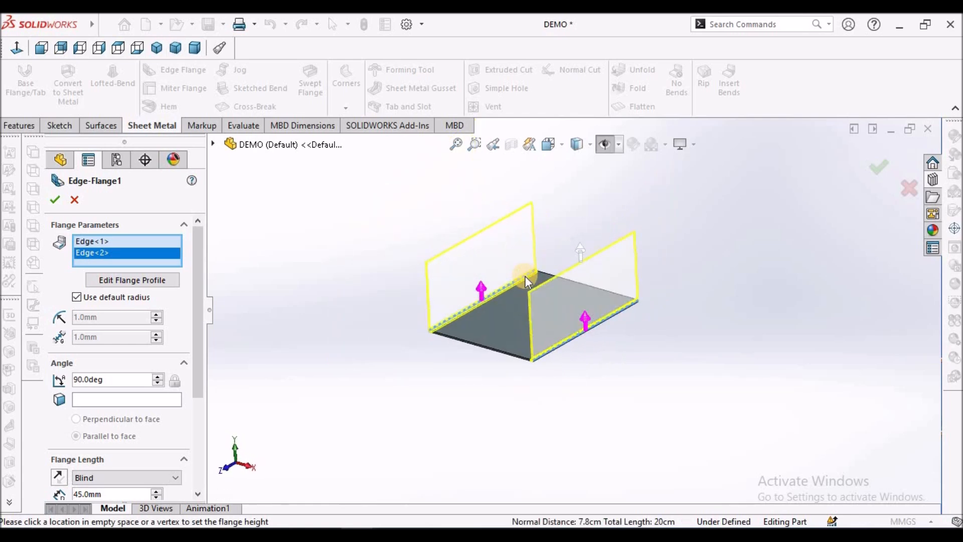
pyautogui.moveTo(194, 378); pyautogui.dragTo(186, 448)
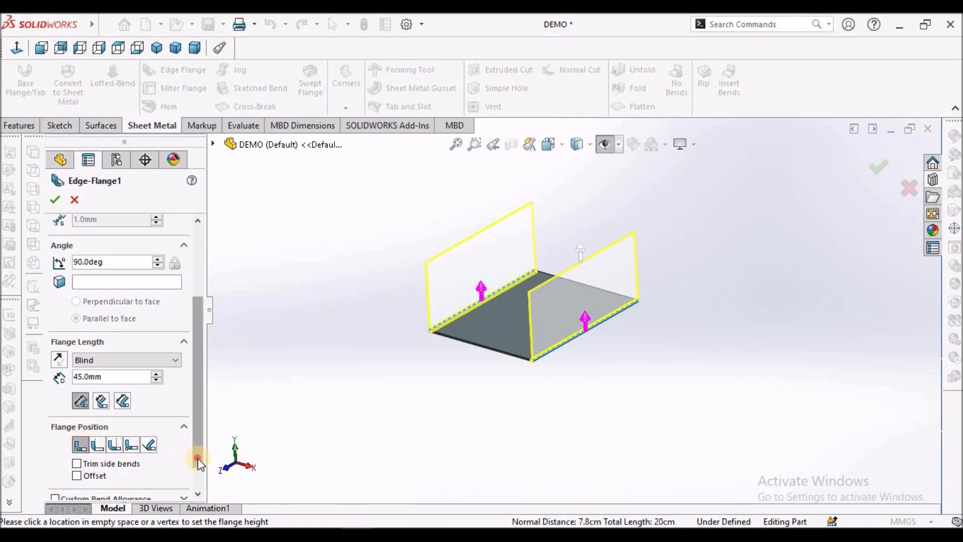
pyautogui.moveTo(198, 459); pyautogui.dragTo(198, 484)
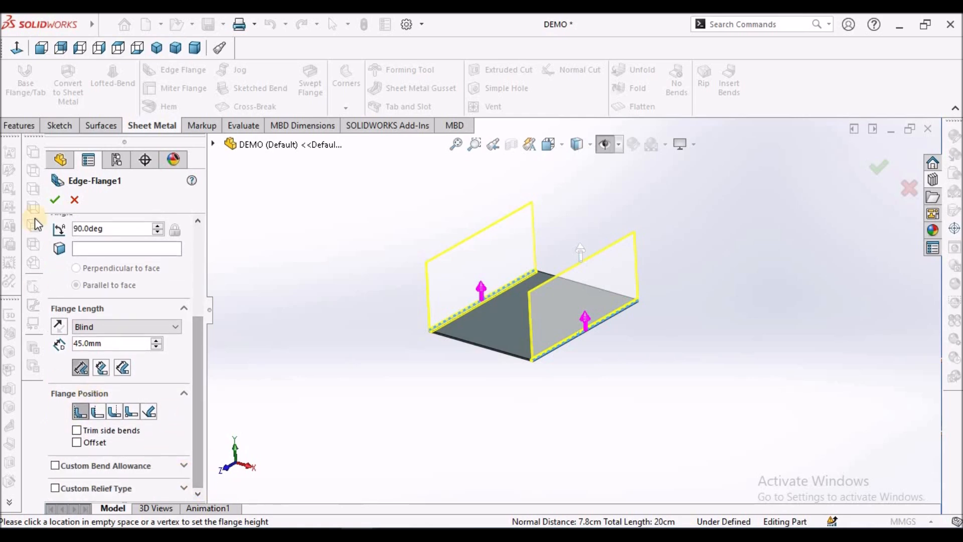
pyautogui.click(55, 199)
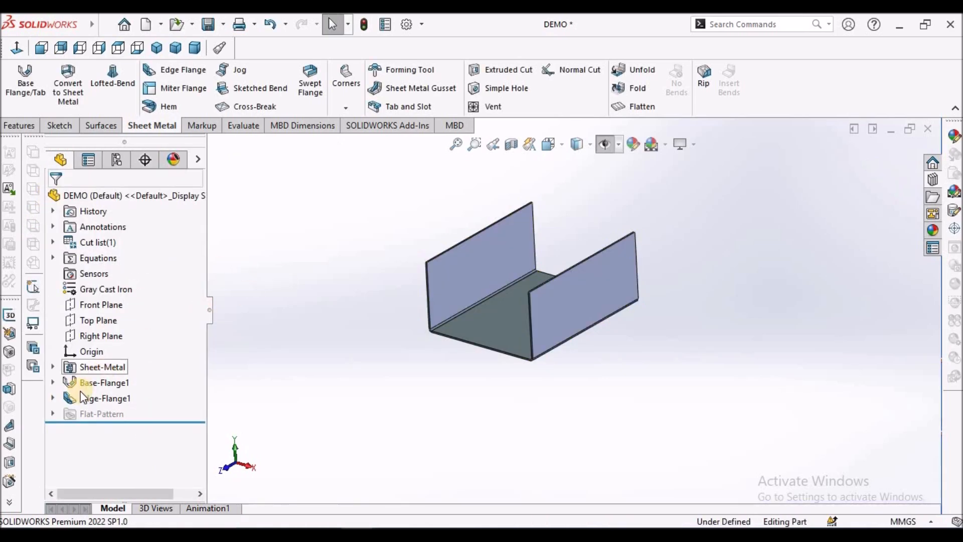
# Step: Expand the edge flange feature and open its first profile sketch, Sketch10, for editing
pyautogui.click(53, 398)
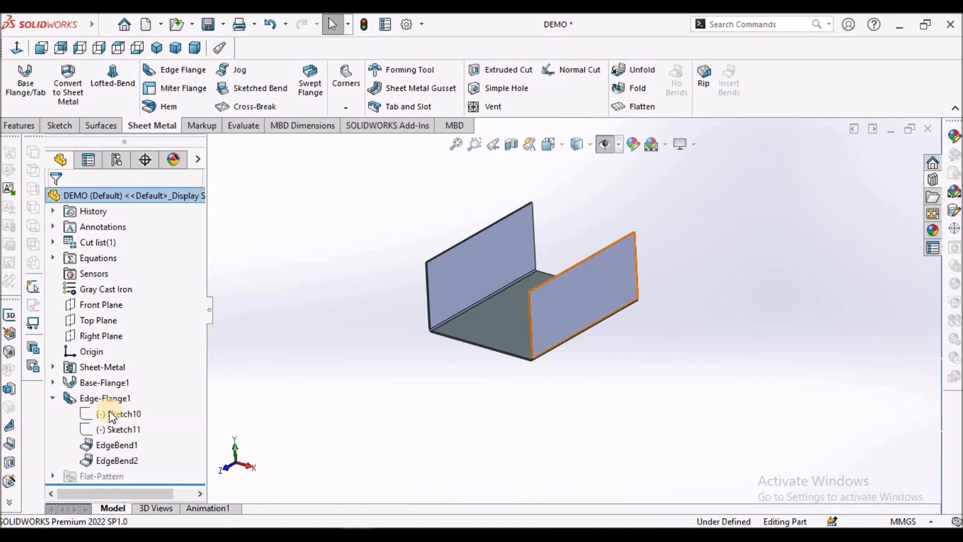
pyautogui.rightClick(112, 414)
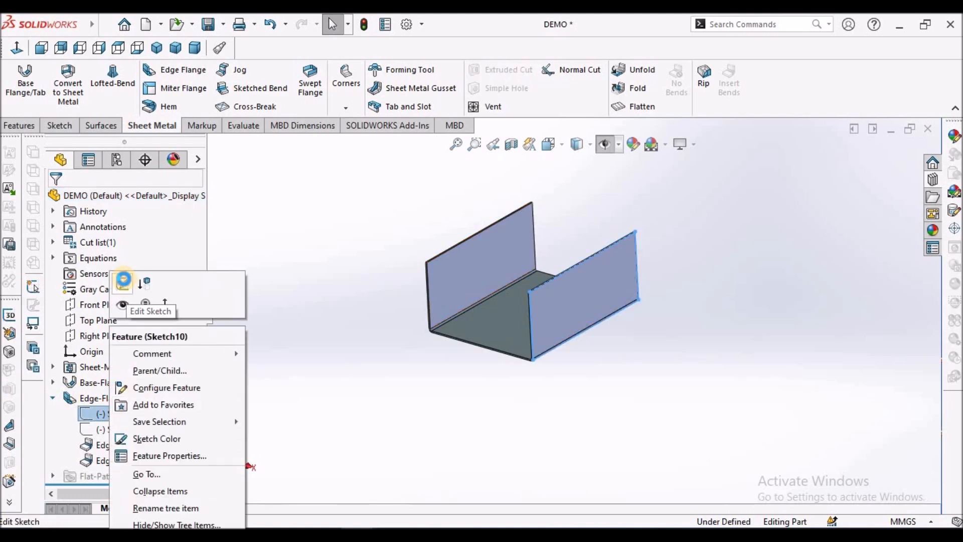
pyautogui.click(123, 279)
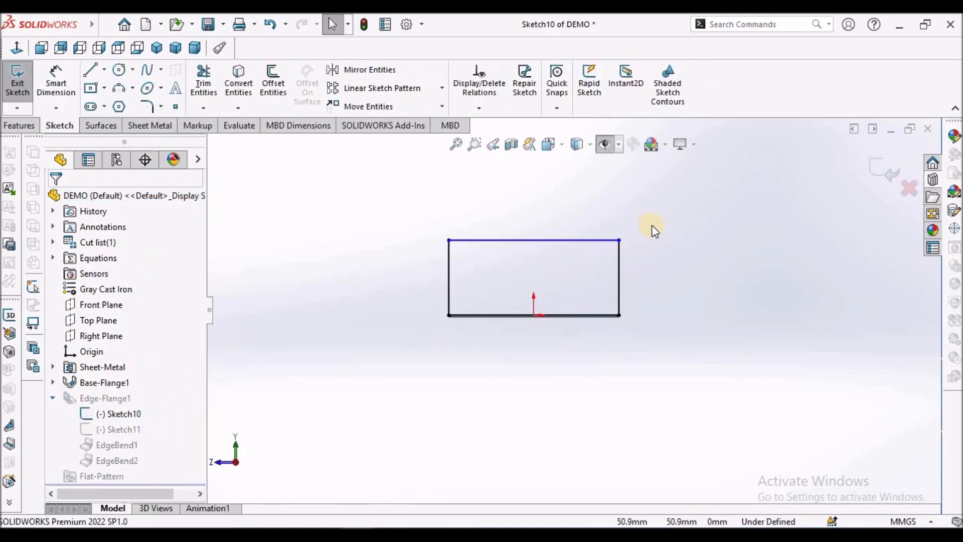
# Step: Dimension the height from the base plate's lower edge to the profile's top line, set it to 25 mm, and exit the sketch
pyautogui.click(68, 84)
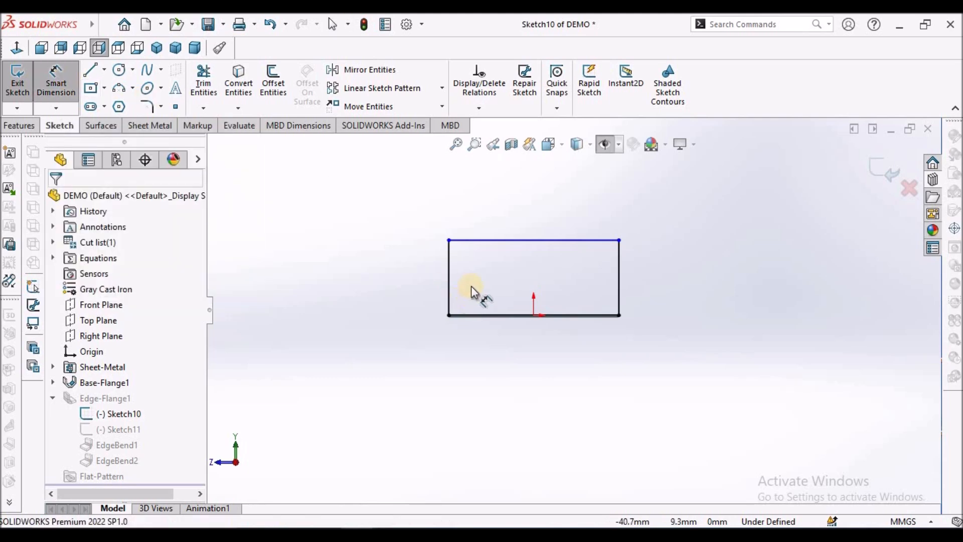
pyautogui.scroll(-4, 462, 258)
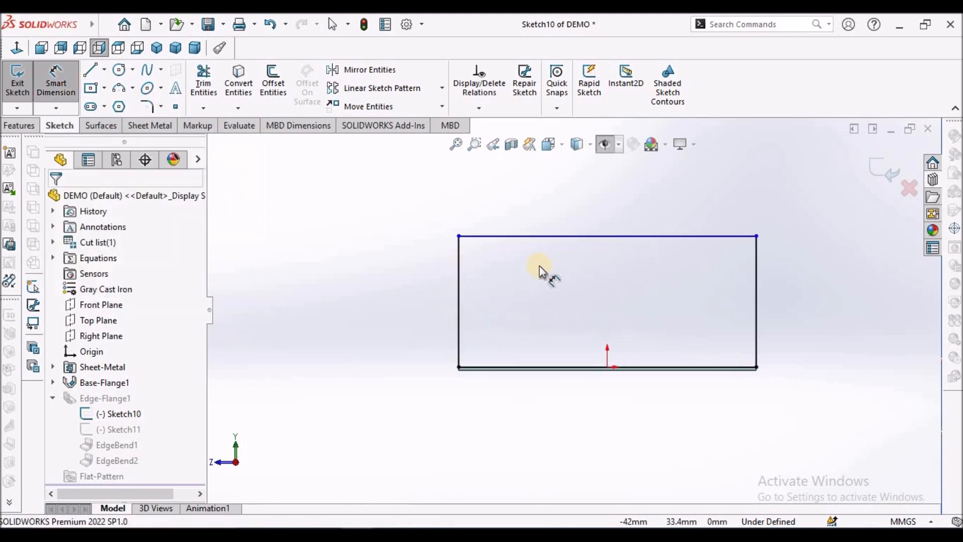
pyautogui.click(707, 234)
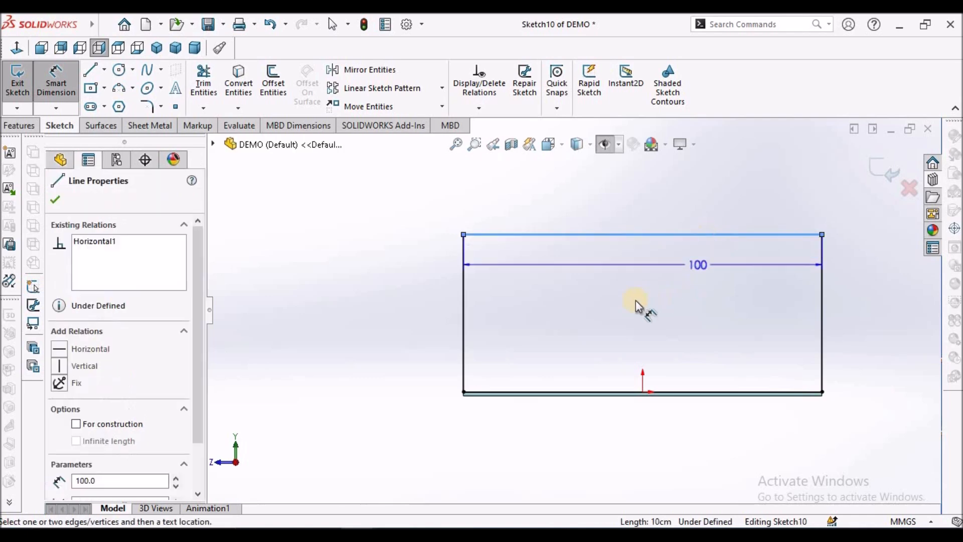
pyautogui.scroll(4, 574, 310)
pyautogui.scroll(-3, 747, 333)
pyautogui.scroll(-3, 607, 366)
pyautogui.scroll(-2, 597, 352)
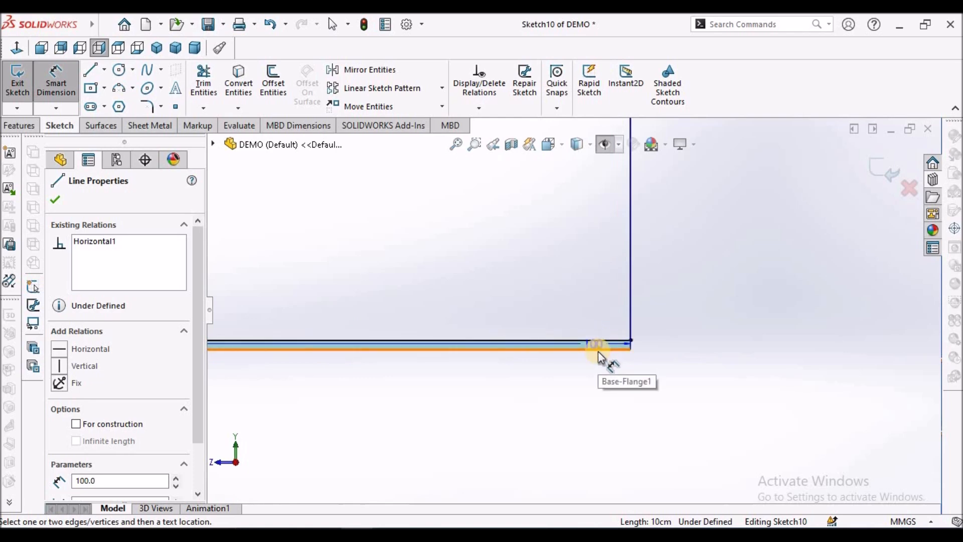
pyautogui.click(600, 348)
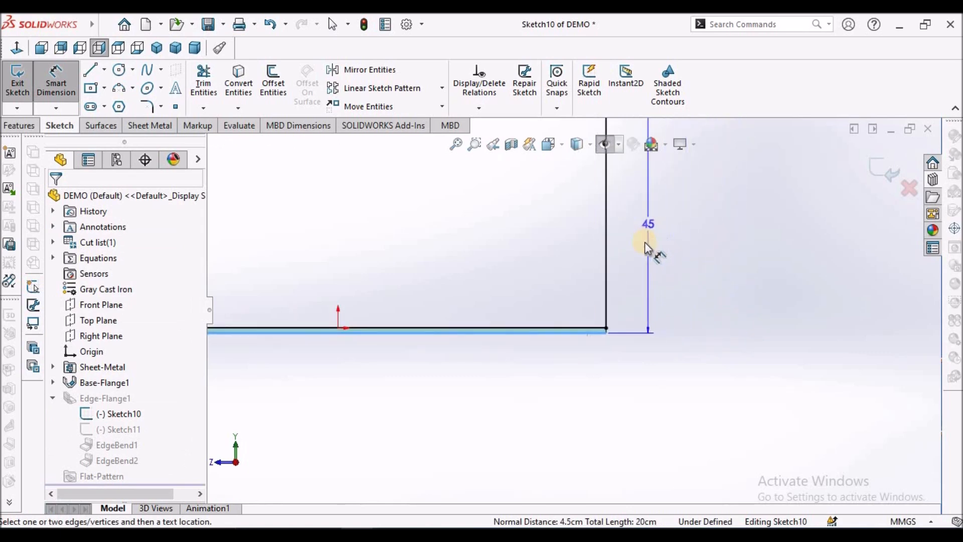
pyautogui.scroll(4, 645, 242)
pyautogui.click(667, 268)
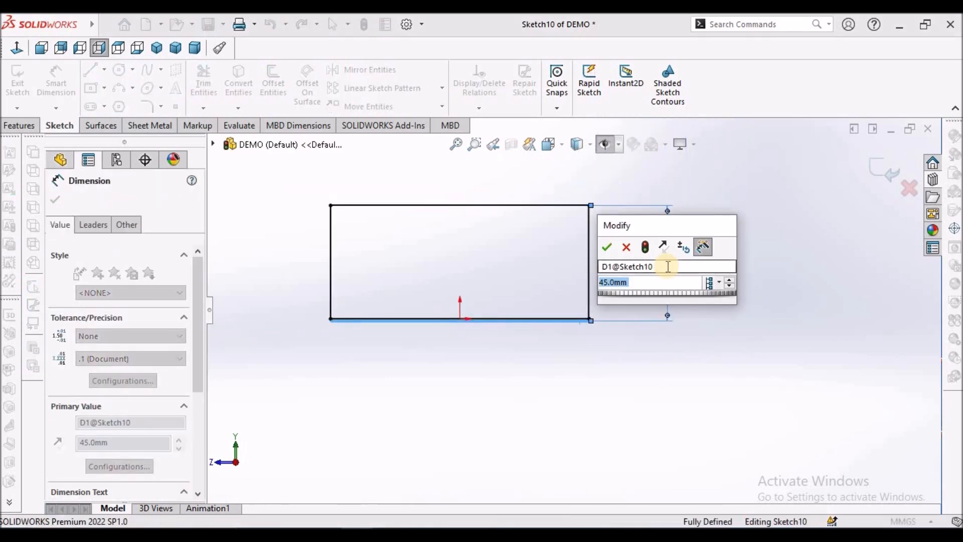
pyautogui.write('25')
pyautogui.press('Return')
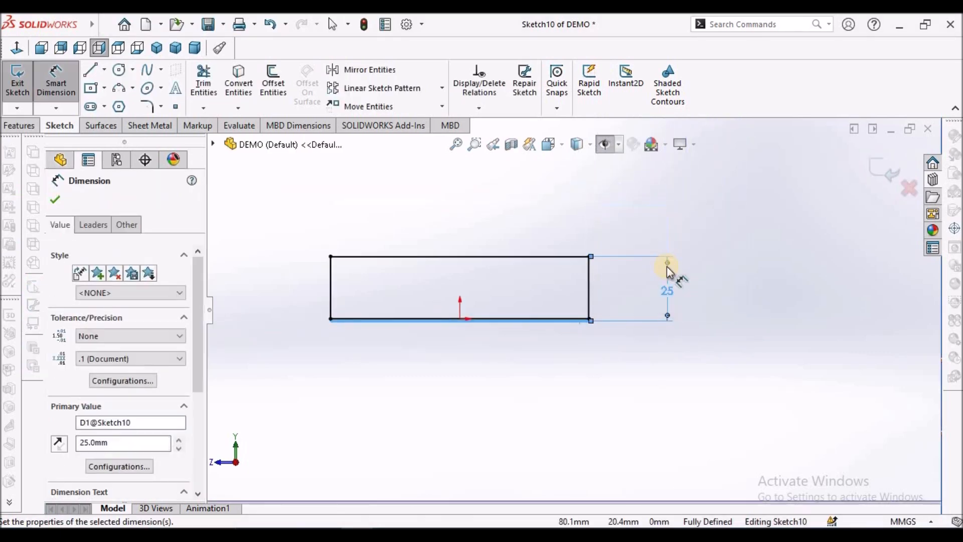
pyautogui.click(883, 169)
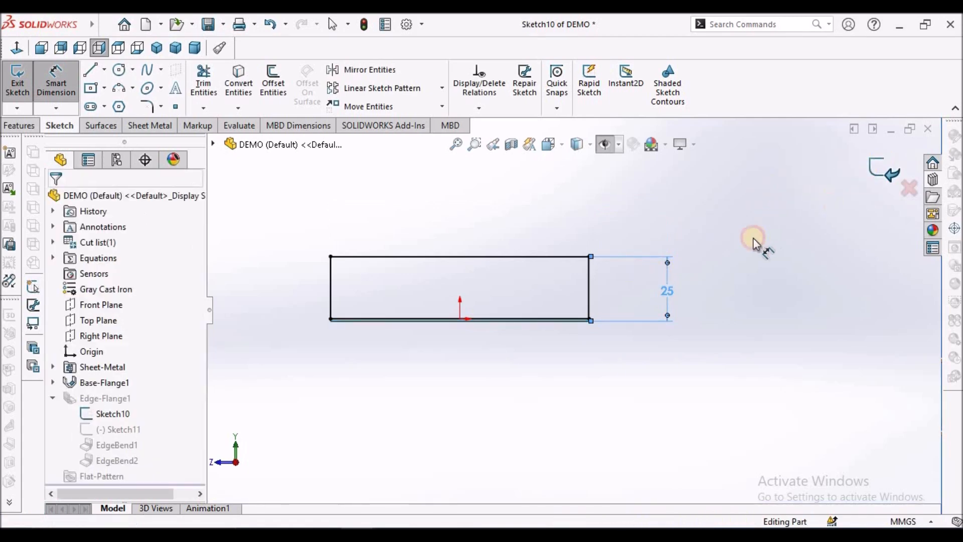
# Step: Edit the second flange profile, Sketch11, and dimension its height from the base plate's lower edge to the top line
pyautogui.moveTo(311, 444); pyautogui.dragTo(437, 458, button='middle')
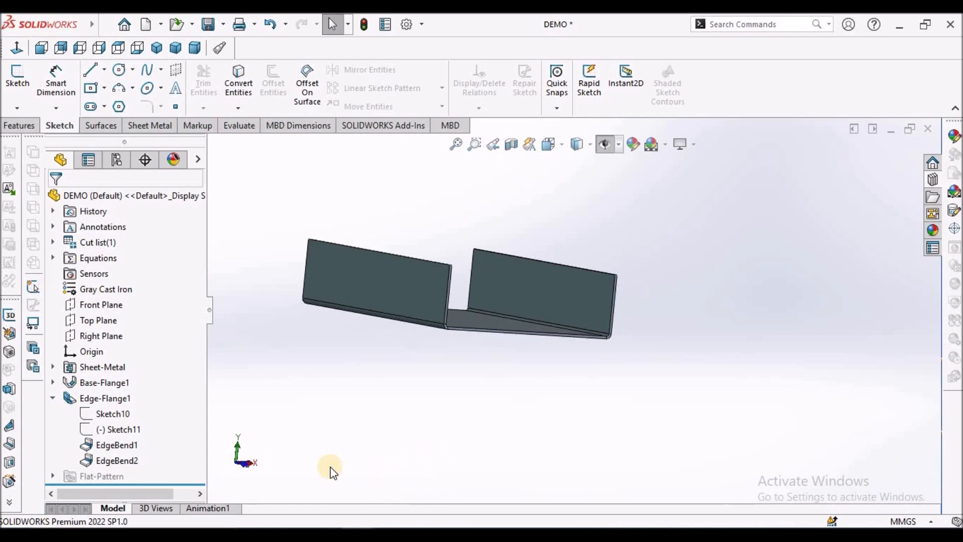
pyautogui.rightClick(137, 430)
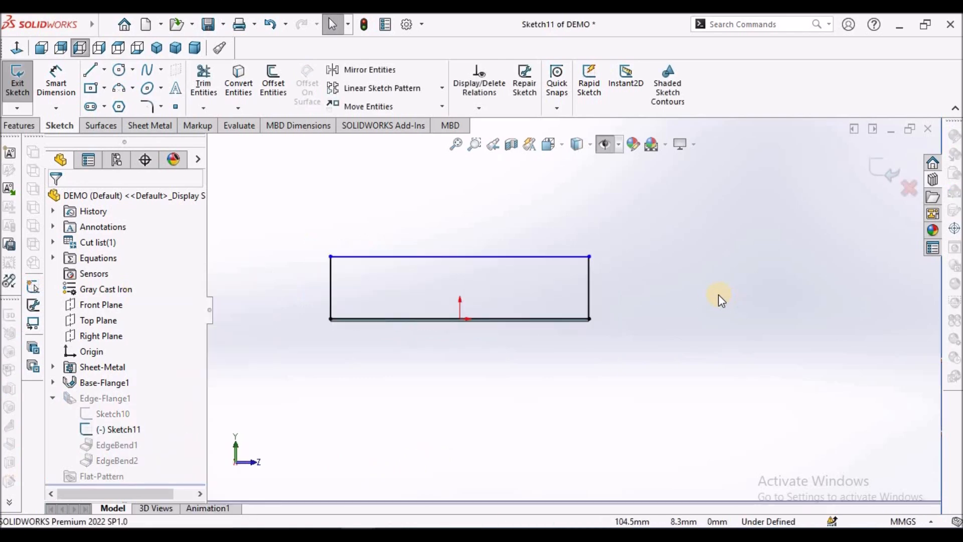
pyautogui.moveTo(521, 299)
pyautogui.mouseDown(button='middle')
pyautogui.moveTo(477, 340)
pyautogui.moveTo(614, 273)
pyautogui.mouseUp(button='middle')
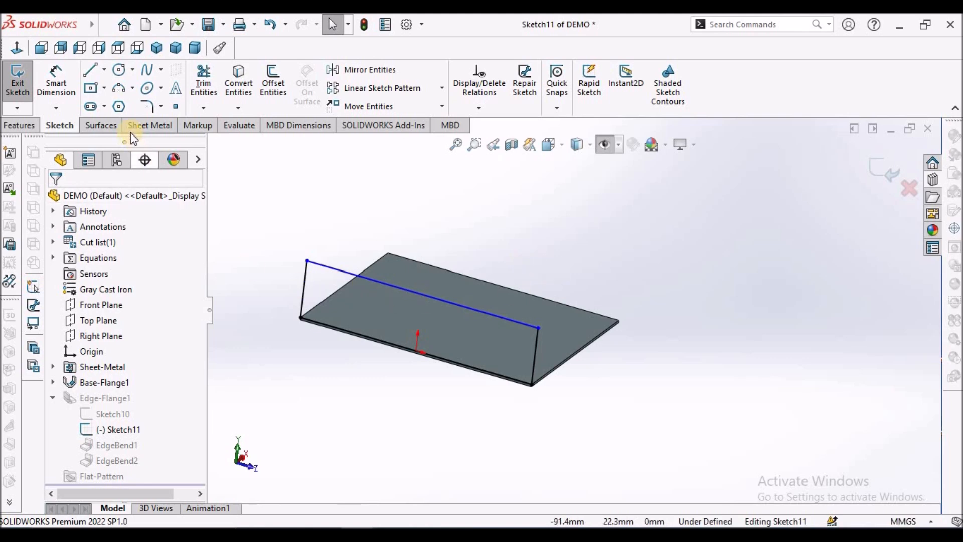
pyautogui.click(57, 83)
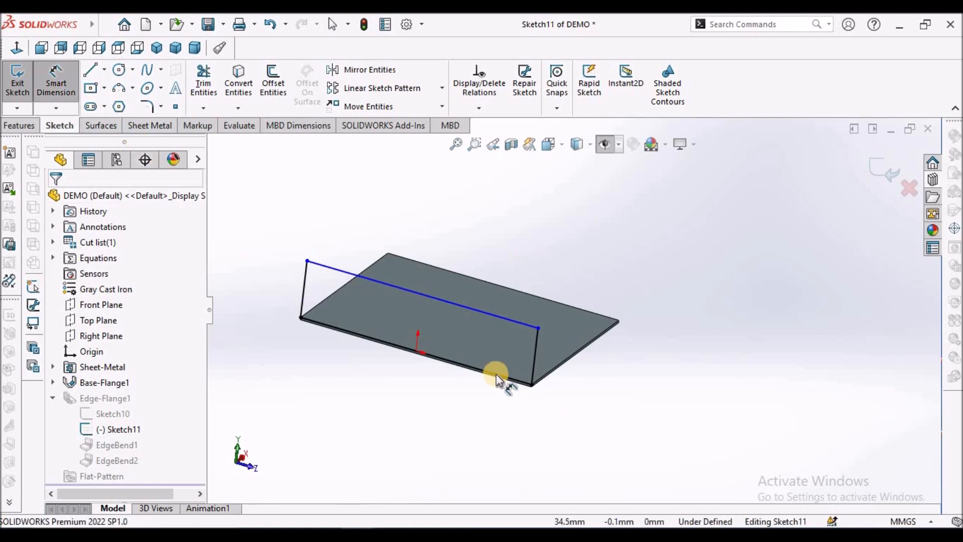
pyautogui.scroll(-2, 496, 374)
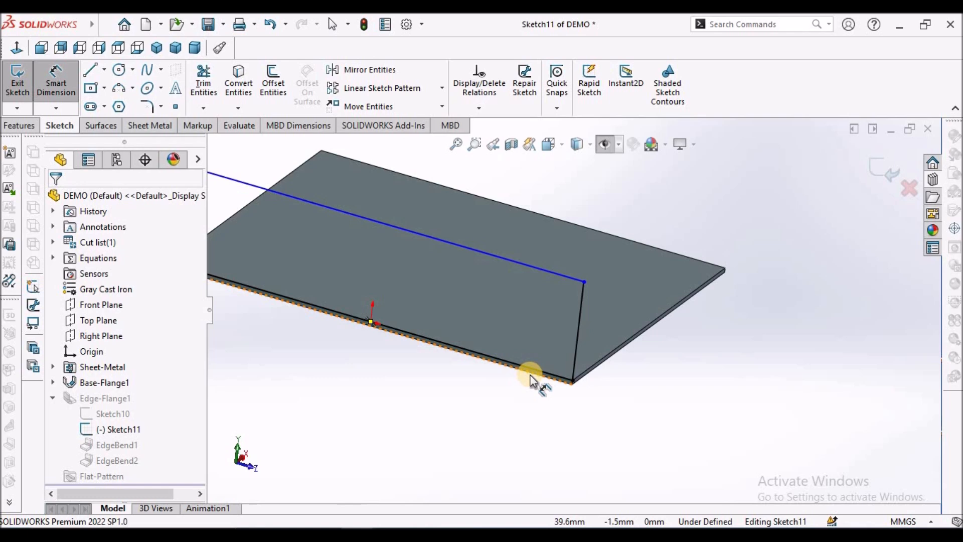
pyautogui.click(531, 376)
pyautogui.click(561, 273)
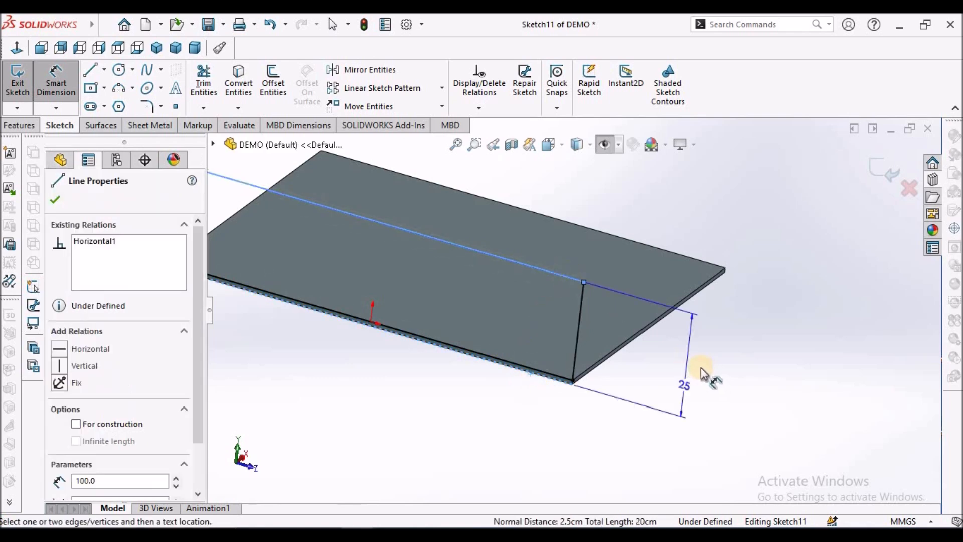
pyautogui.click(686, 368)
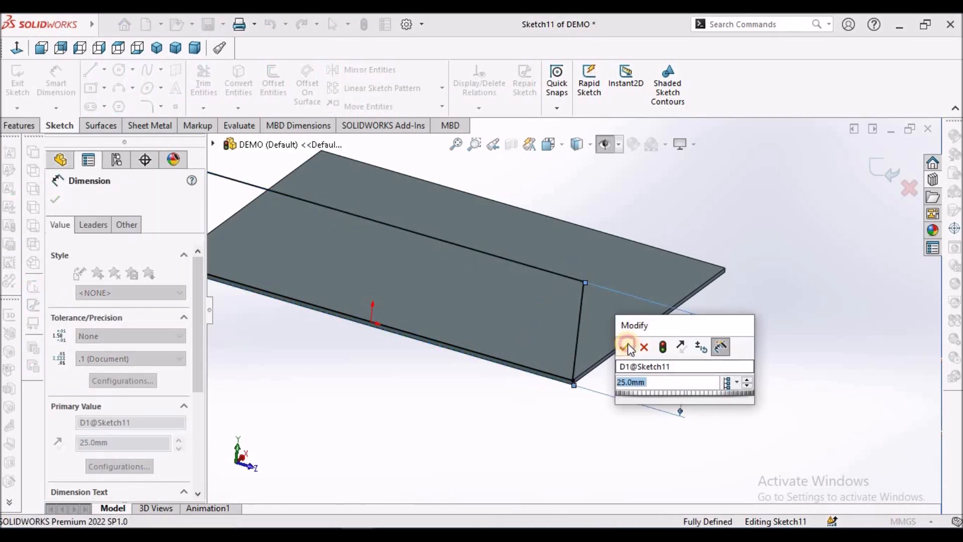
pyautogui.click(628, 344)
pyautogui.rightClick(723, 337)
pyautogui.click(757, 377)
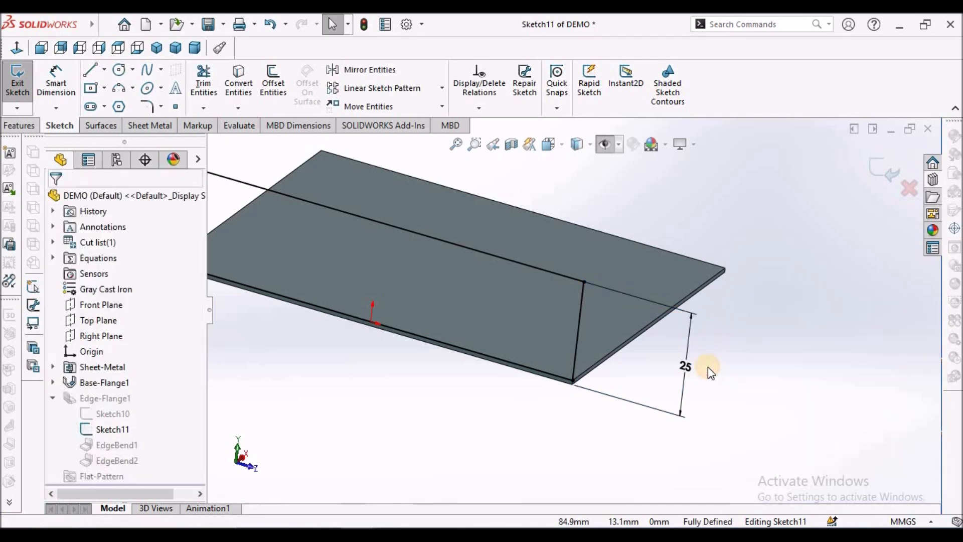
# Step: Make the height dimension in Sketch11 driven and exit the sketch
pyautogui.click(685, 366)
pyautogui.rightClick(685, 364)
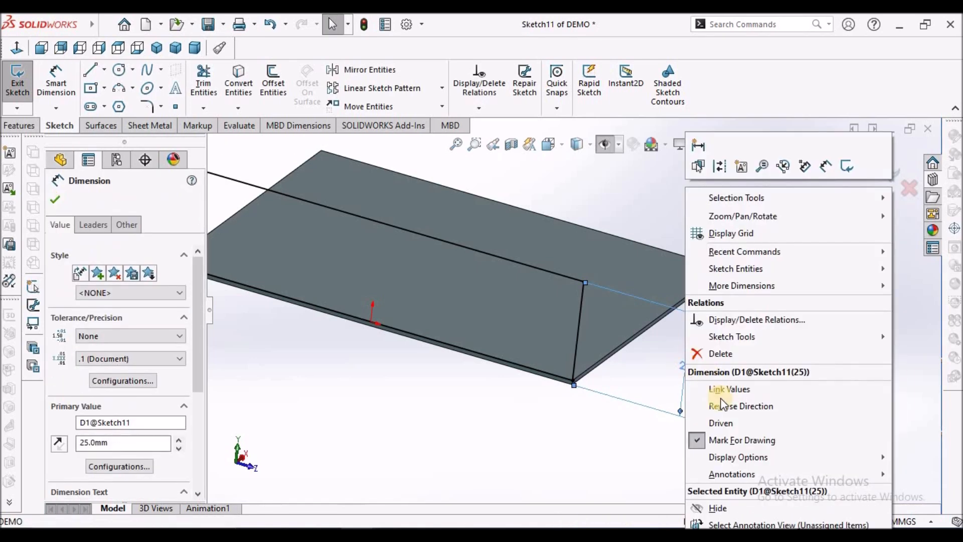
pyautogui.click(719, 422)
pyautogui.click(765, 354)
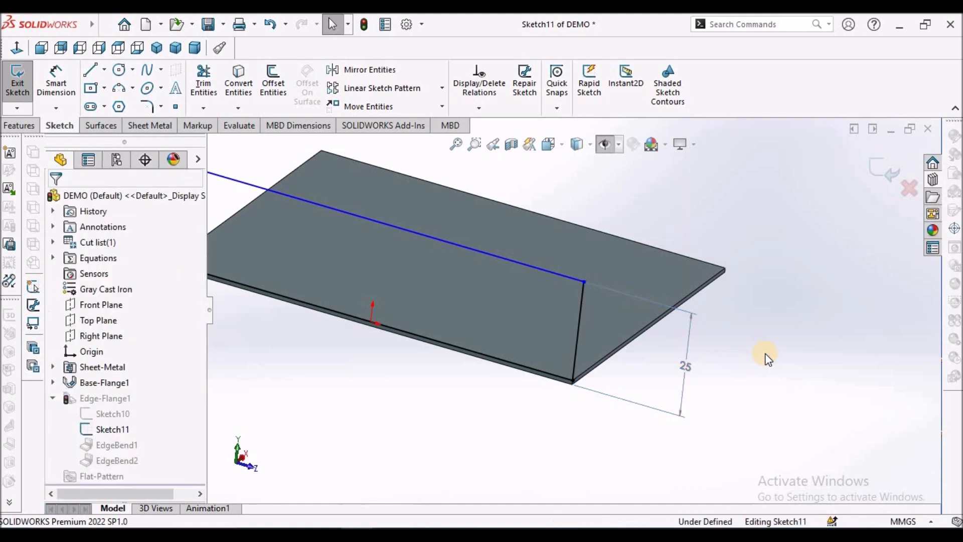
pyautogui.scroll(1, 788, 303)
pyautogui.moveTo(787, 303); pyautogui.dragTo(727, 311, button='middle')
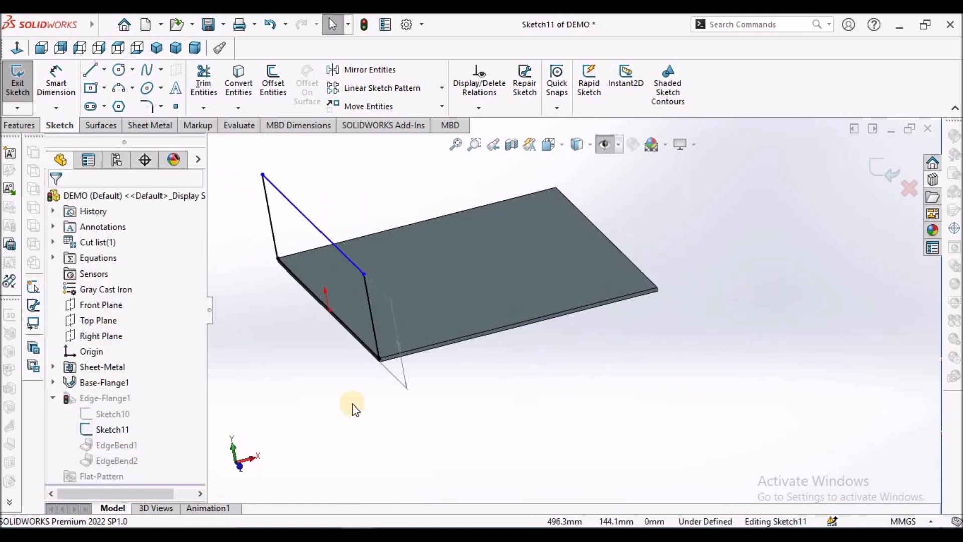
pyautogui.click(878, 181)
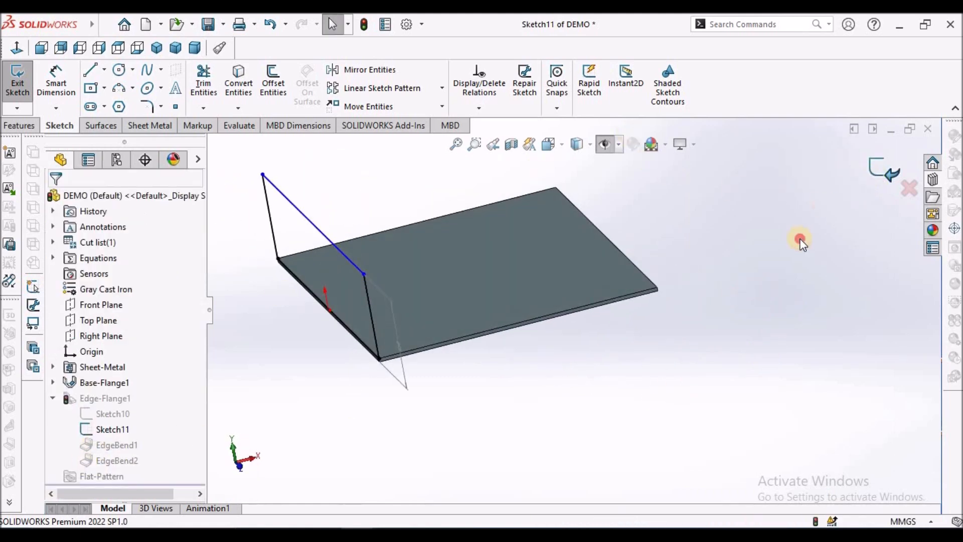
# Step: Show the first flange profile, Sketch10, and turn off Hide All Types for the model view
pyautogui.rightClick(118, 415)
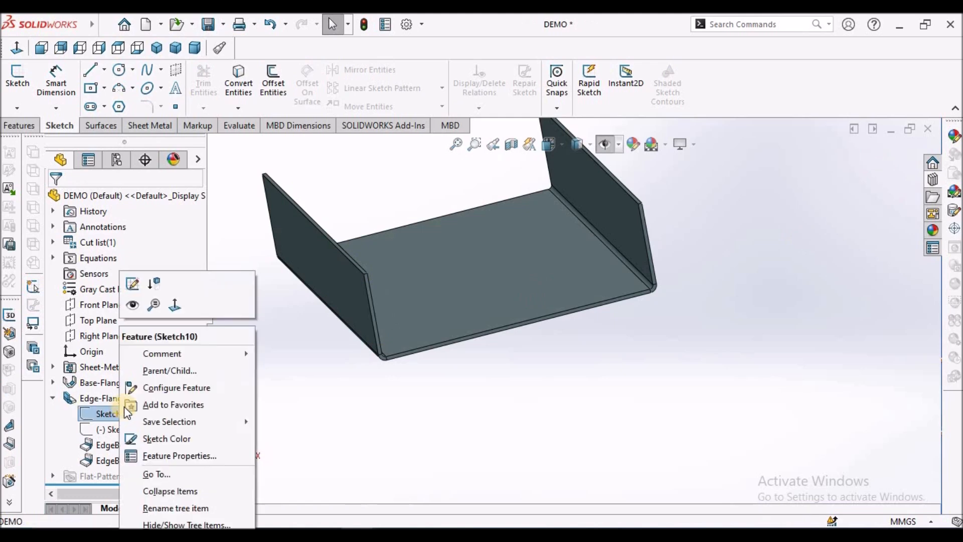
pyautogui.moveTo(625, 214)
pyautogui.mouseDown(button='middle')
pyautogui.moveTo(617, 224)
pyautogui.moveTo(637, 205)
pyautogui.mouseUp(button='middle')
pyautogui.click(105, 25)
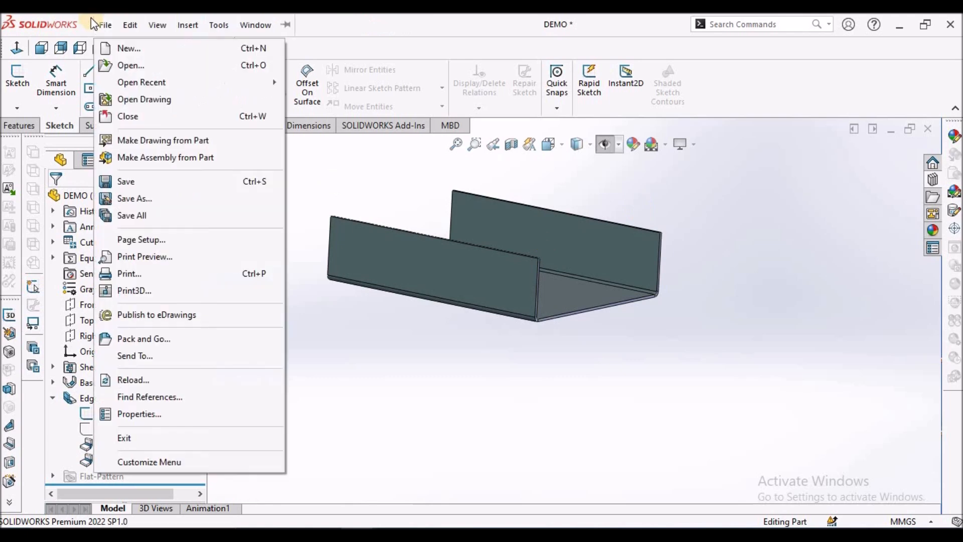
pyautogui.click(157, 25)
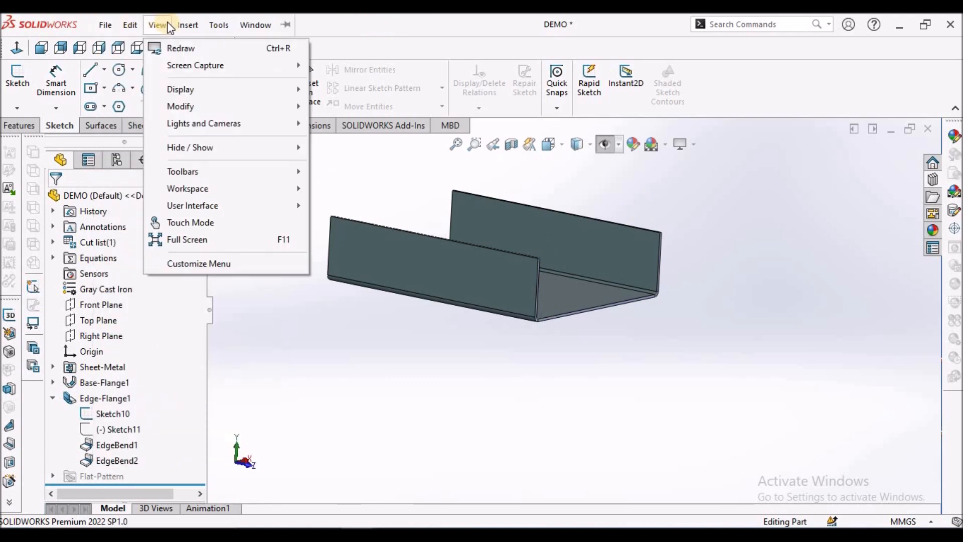
pyautogui.moveTo(191, 147)
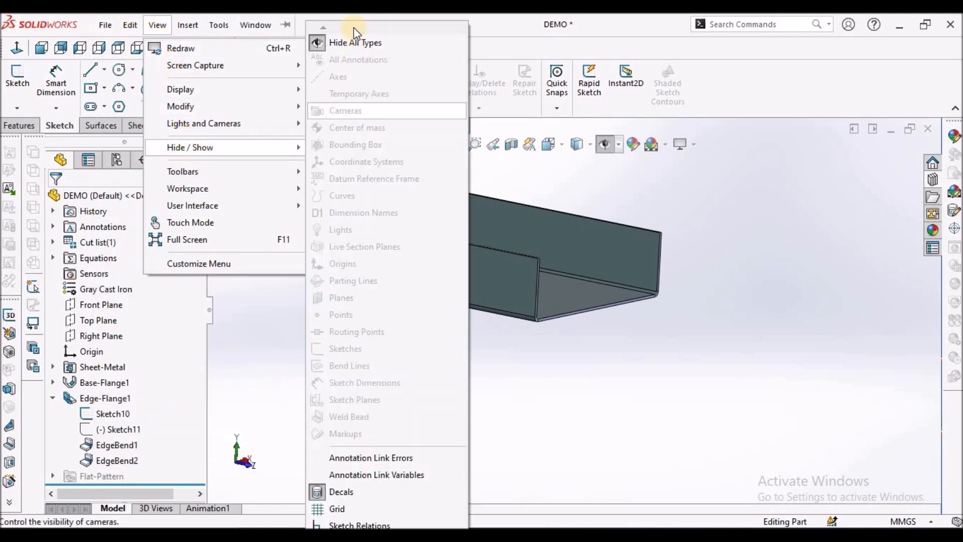
pyautogui.click(354, 42)
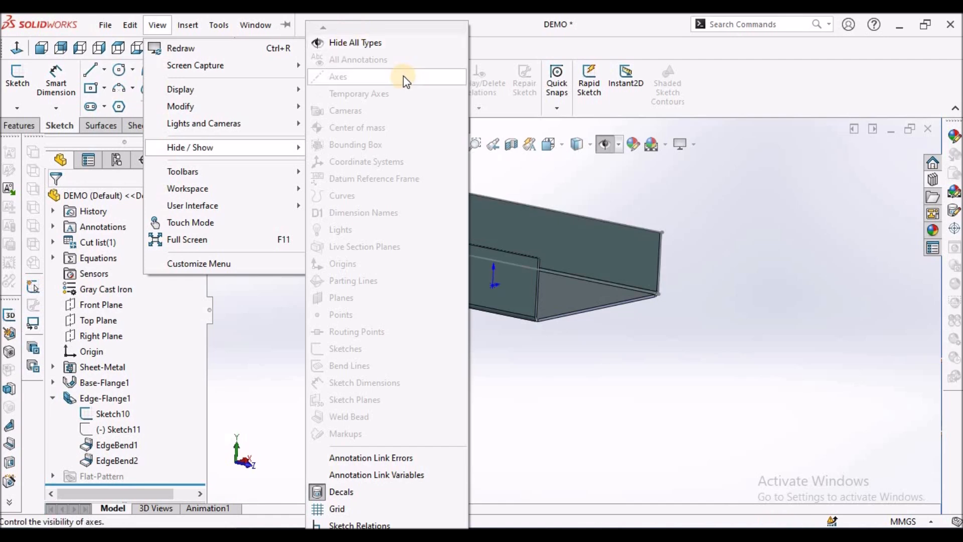
pyautogui.click(837, 232)
# Step: Switch the model to wireframe display and examine where the shown profile sketch lies along the flange's edges and corner
pyautogui.scroll(-8, 666, 226)
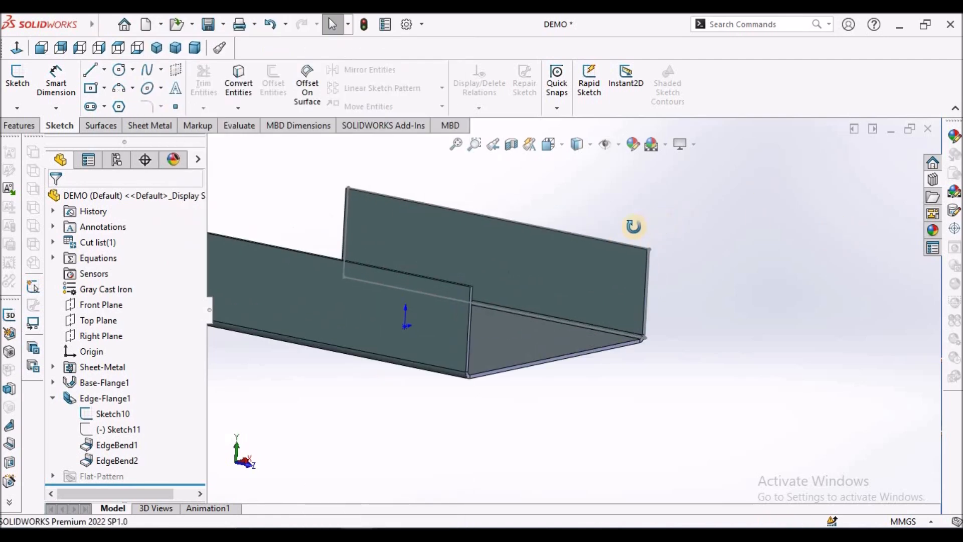
pyautogui.scroll(-4, 621, 277)
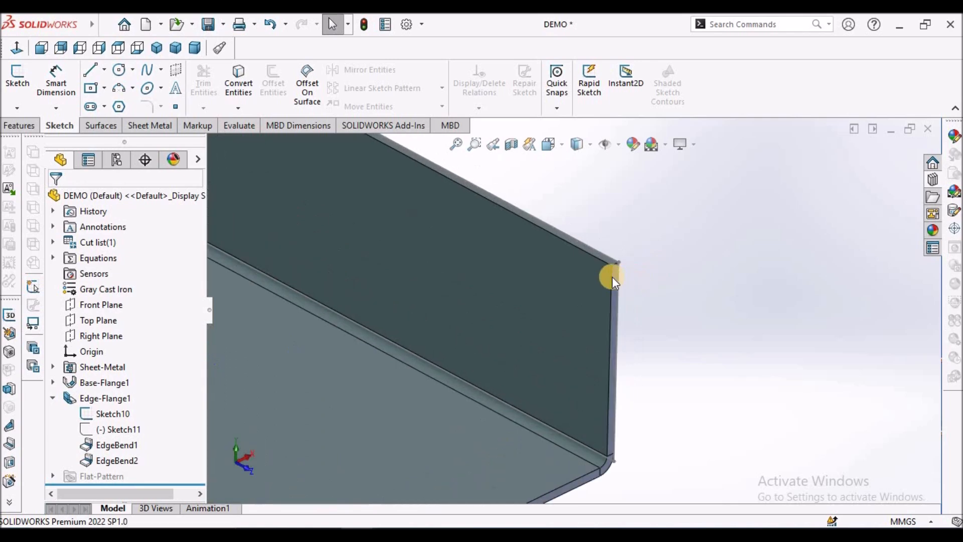
pyautogui.scroll(3, 601, 270)
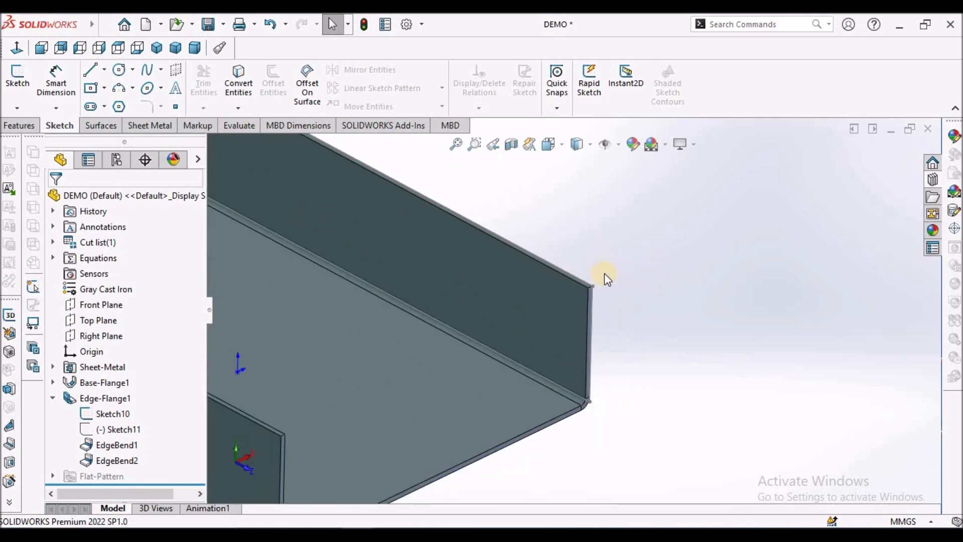
pyautogui.click(579, 166)
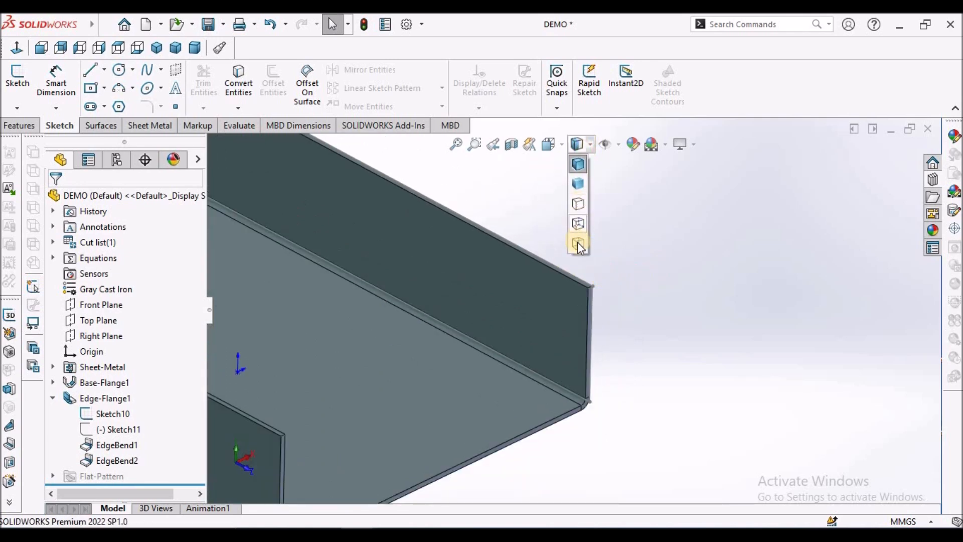
pyautogui.scroll(5, 576, 289)
pyautogui.moveTo(576, 289); pyautogui.dragTo(562, 392, button='middle')
pyautogui.scroll(-3, 563, 389)
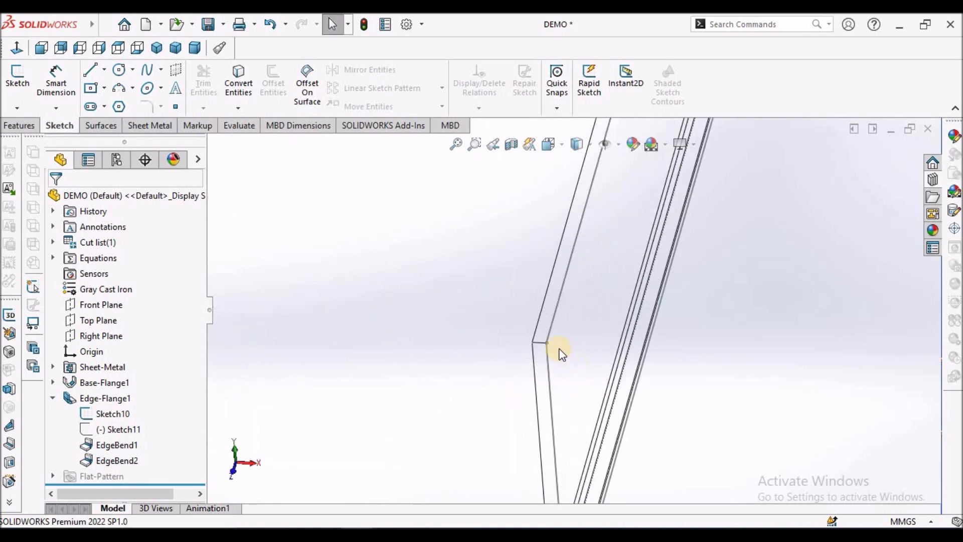
pyautogui.moveTo(548, 346)
pyautogui.mouseDown(button='middle')
pyautogui.moveTo(518, 350)
pyautogui.moveTo(546, 303)
pyautogui.moveTo(591, 307)
pyautogui.mouseUp(button='middle')
pyautogui.scroll(2, 591, 307)
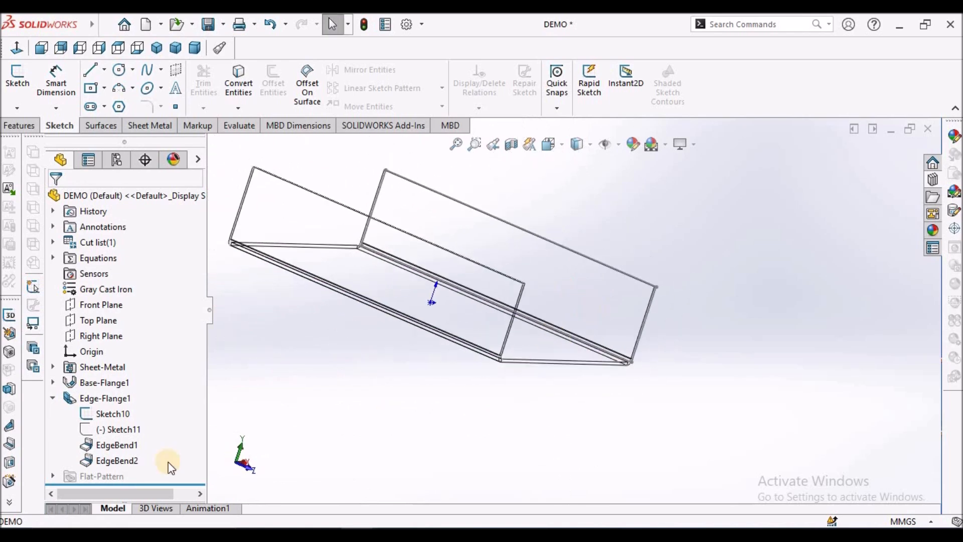
# Step: Edit the second flange profile, Sketch11, make its top line collinear with Sketch10's top line, and exit the sketch
pyautogui.rightClick(124, 430)
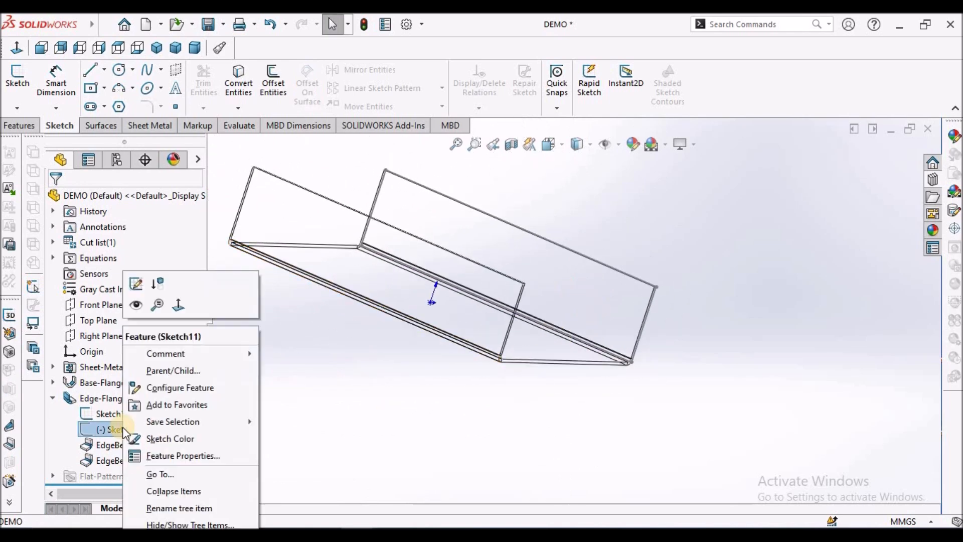
pyautogui.click(138, 282)
pyautogui.moveTo(549, 198)
pyautogui.mouseDown(button='middle')
pyautogui.moveTo(538, 242)
pyautogui.moveTo(531, 183)
pyautogui.mouseUp(button='middle')
pyautogui.click(531, 167)
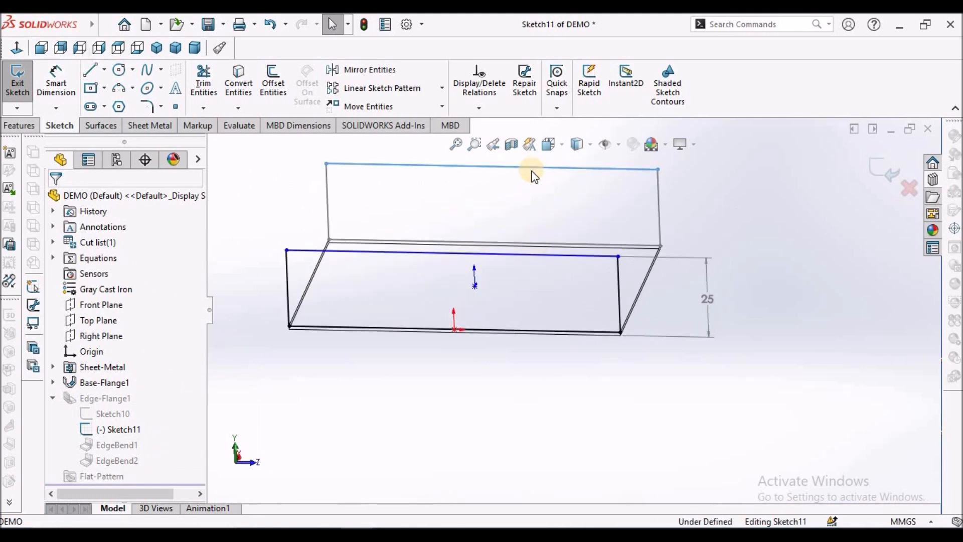
pyautogui.keyDown('ctrl'); pyautogui.click(554, 256); pyautogui.keyUp('ctrl')
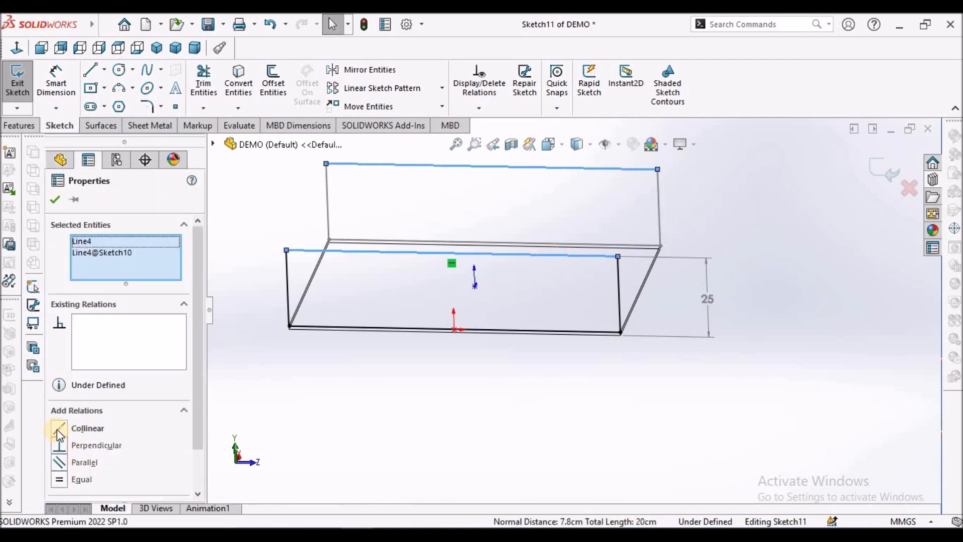
pyautogui.click(58, 429)
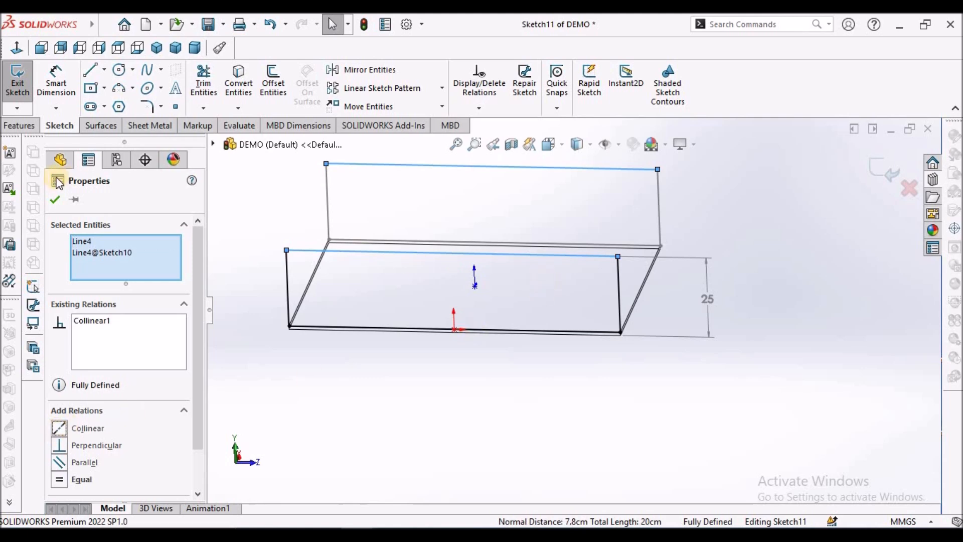
pyautogui.click(54, 200)
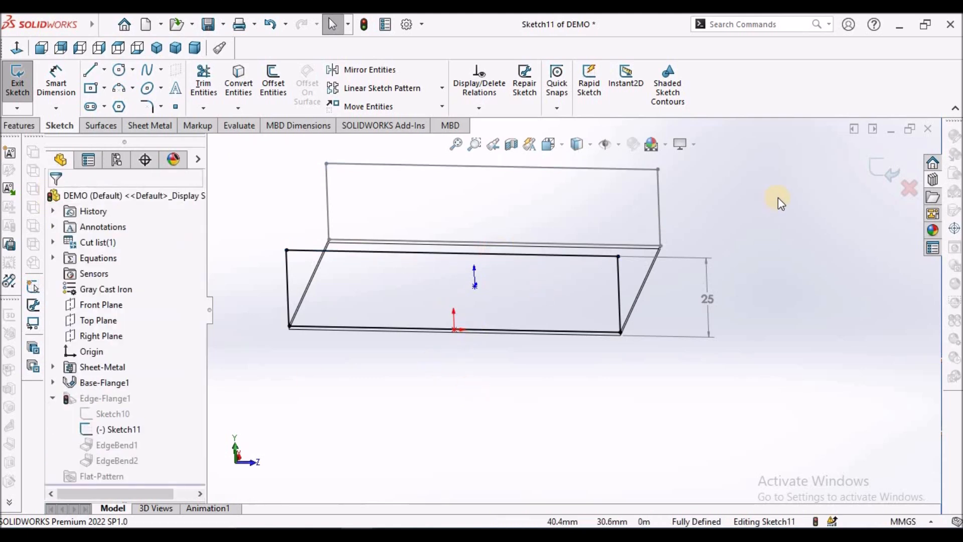
pyautogui.click(885, 173)
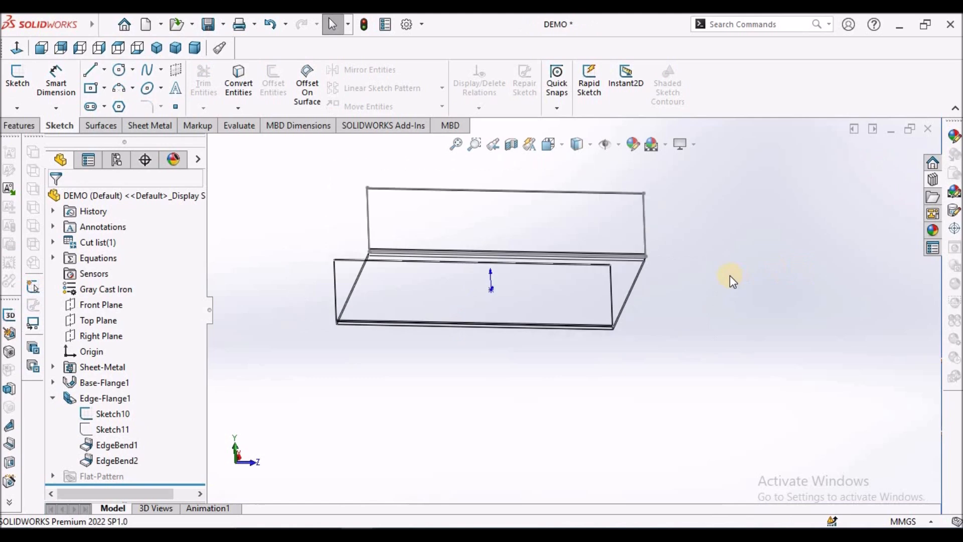
# Step: Switch the model display to Shaded With Edges
pyautogui.click(590, 144)
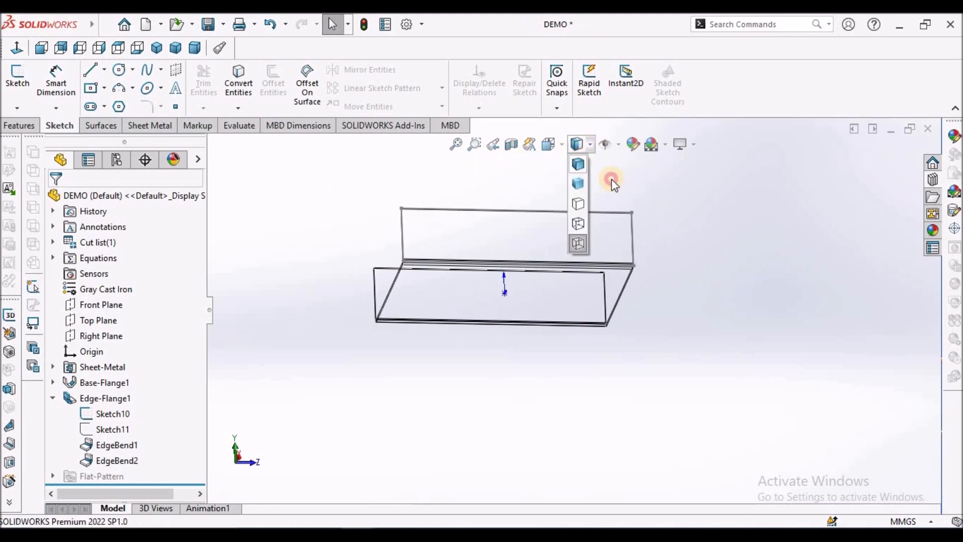
pyautogui.moveTo(700, 229); pyautogui.dragTo(527, 251, button='middle')
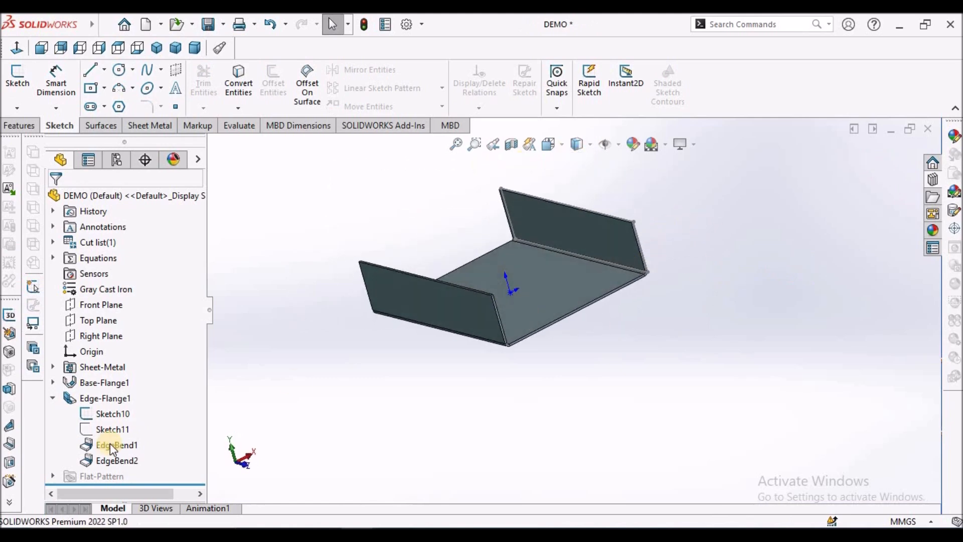
# Step: Open the first flange profile, Sketch10, to review it, exit the sketch, and examine the opposite flange's face
pyautogui.rightClick(111, 415)
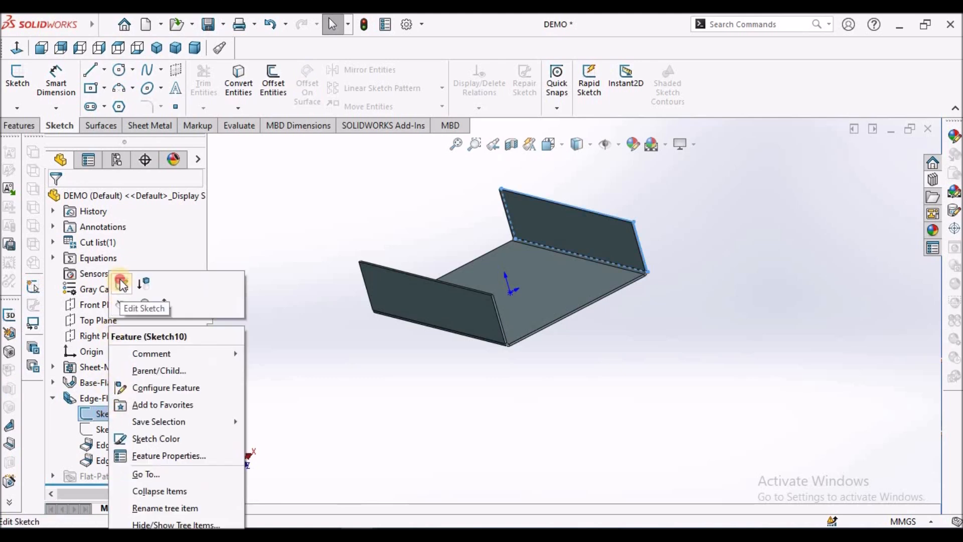
pyautogui.click(123, 279)
pyautogui.scroll(-1, 730, 271)
pyautogui.moveTo(687, 278); pyautogui.dragTo(679, 328, button='middle')
pyautogui.click(882, 175)
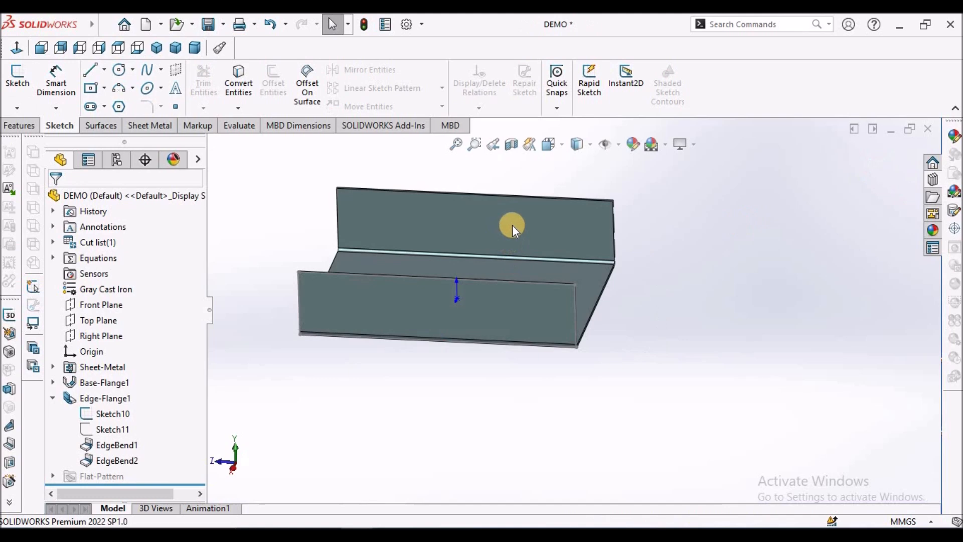
pyautogui.click(513, 224)
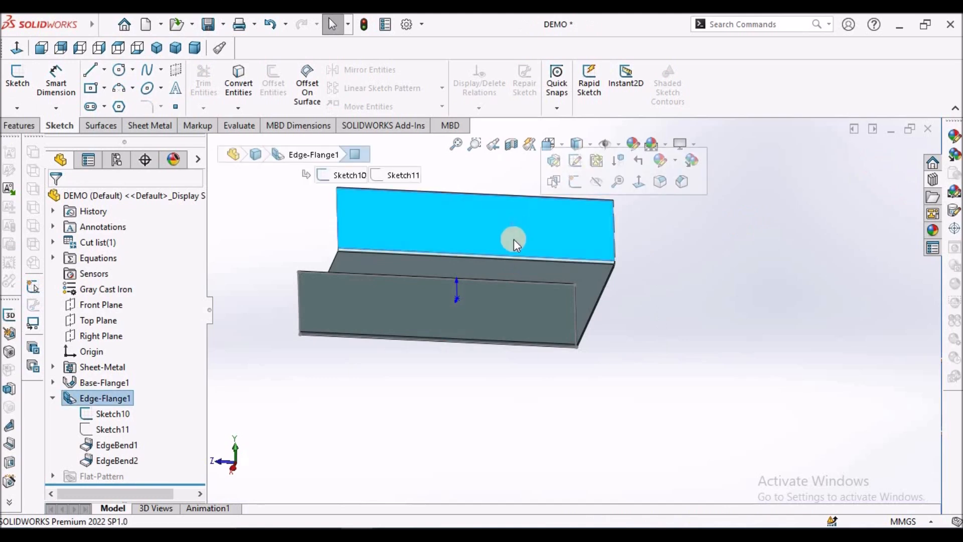
pyautogui.click(468, 387)
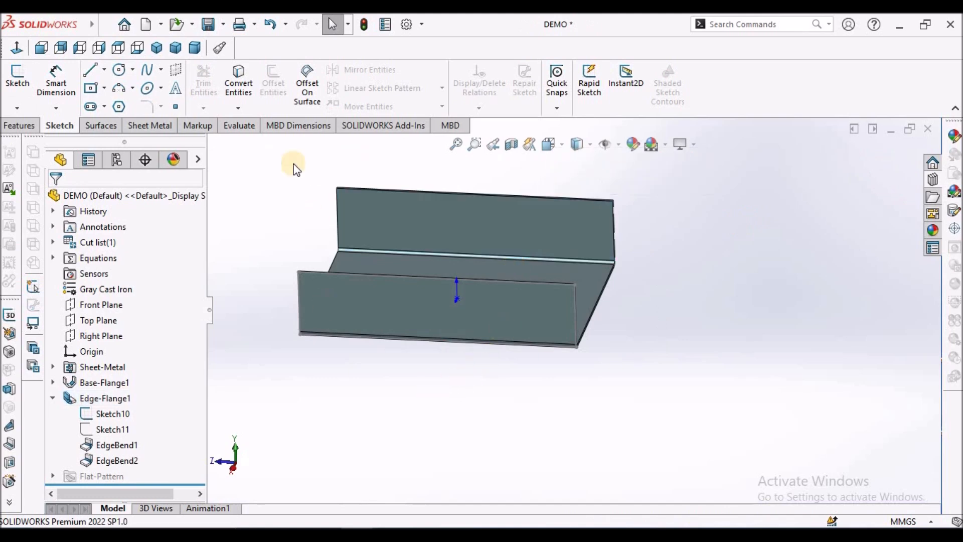
# Step: Set the isometric view, hide Sketch10, and collapse the Edge-Flange1 feature
pyautogui.click(157, 48)
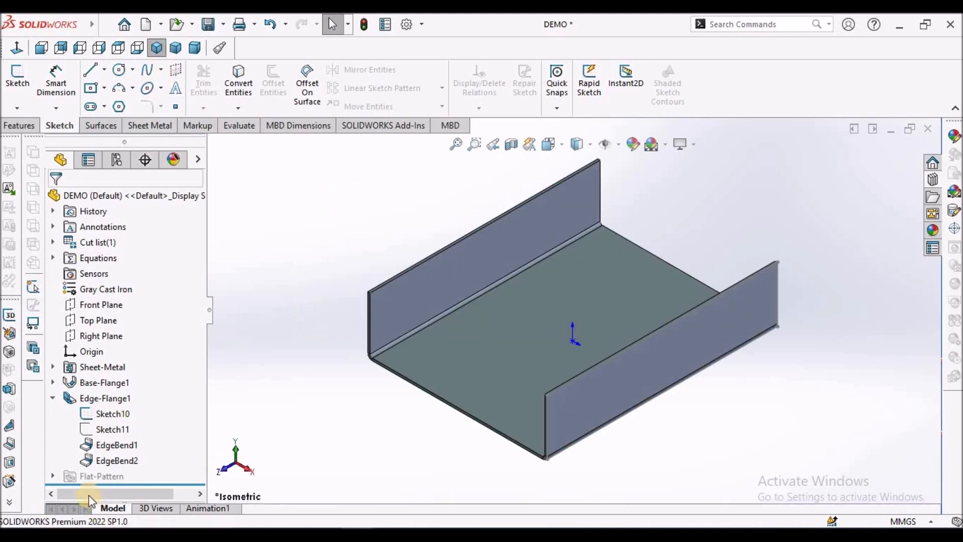
pyautogui.rightClick(113, 413)
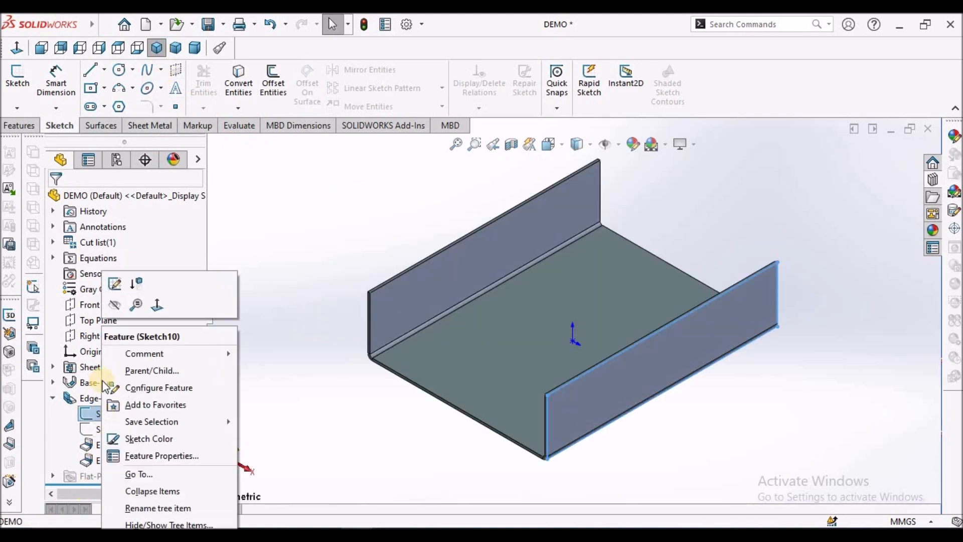
pyautogui.click(115, 304)
pyautogui.press('f')
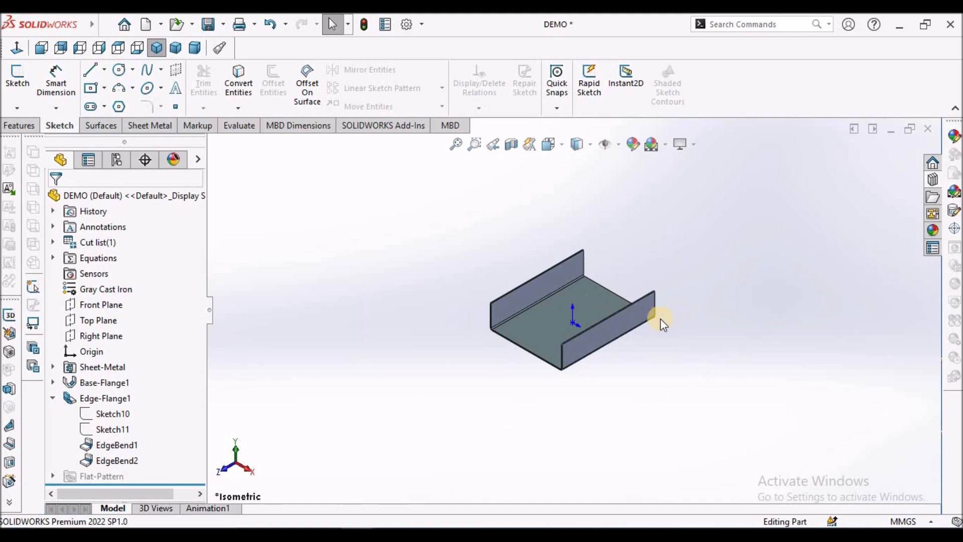
pyautogui.click(53, 398)
pyautogui.scroll(-2, 658, 305)
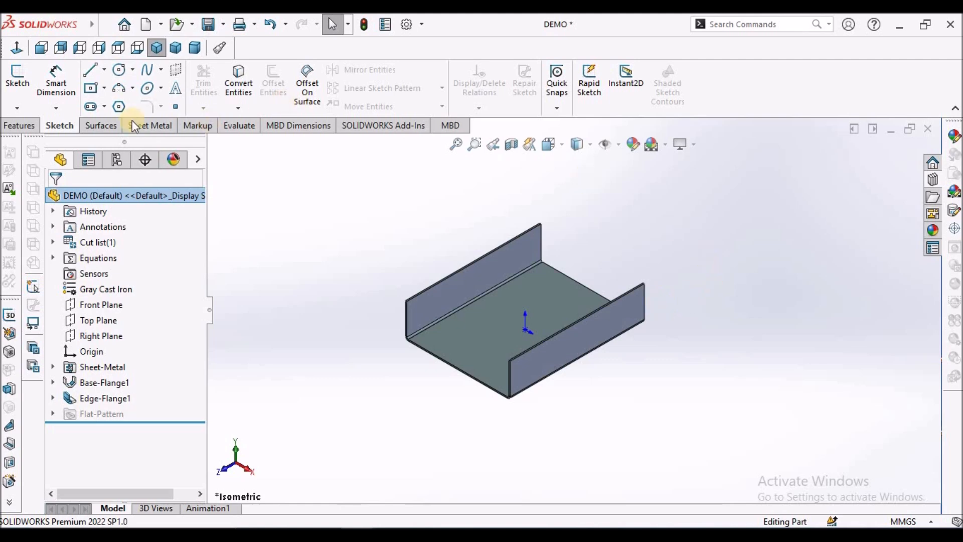
# Step: Add a 25 mm edge flange at 90 degrees along one side flange's top edge, extending inward over the base plate
pyautogui.click(145, 124)
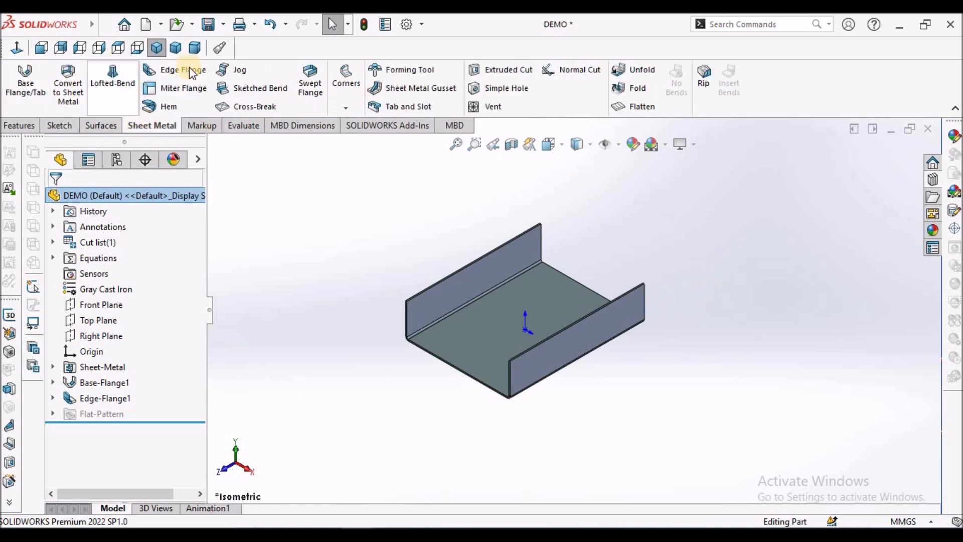
pyautogui.scroll(-4, 497, 251)
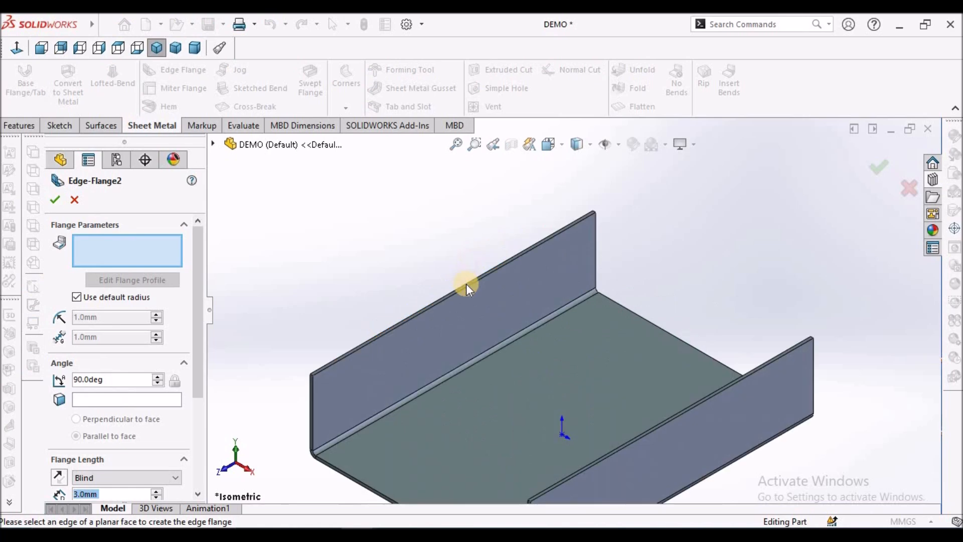
pyautogui.click(485, 293)
pyautogui.scroll(5, 571, 311)
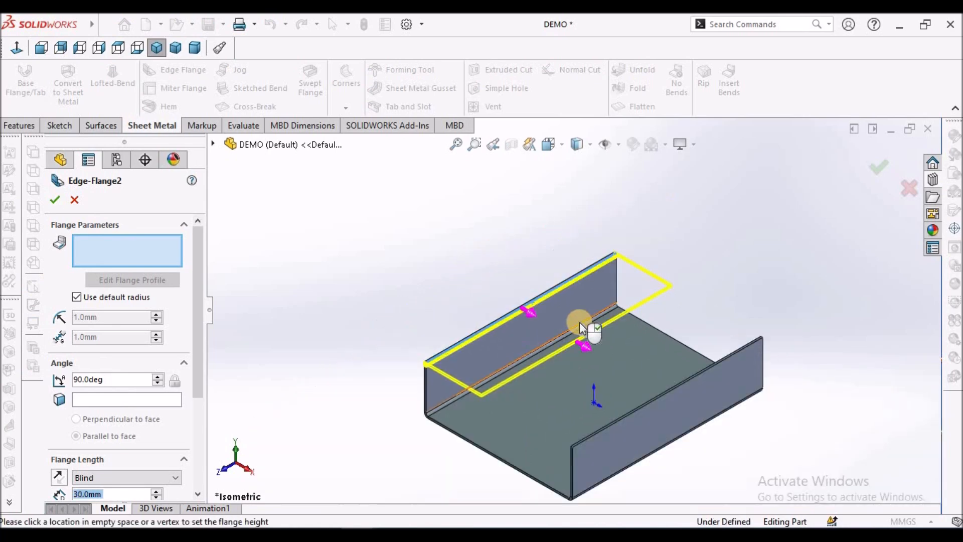
pyautogui.click(566, 329)
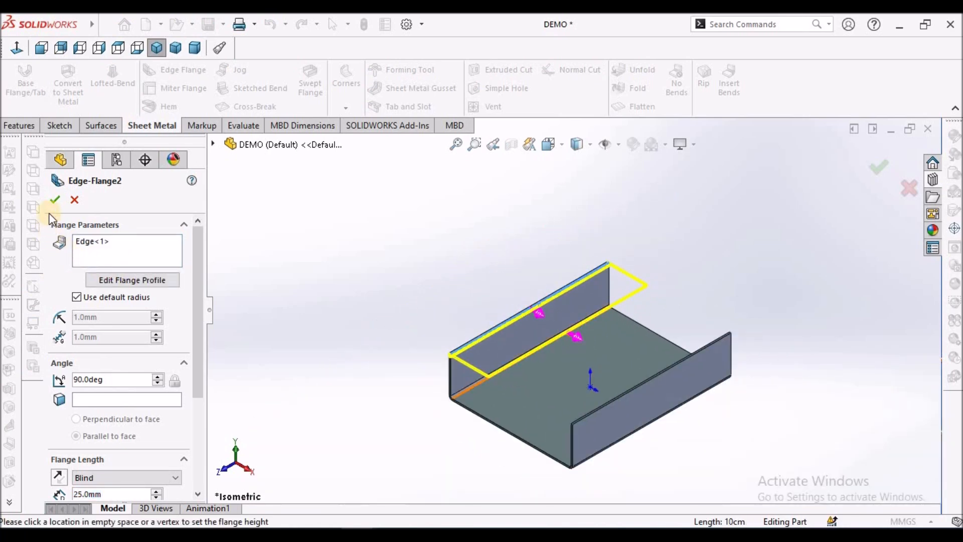
pyautogui.click(56, 200)
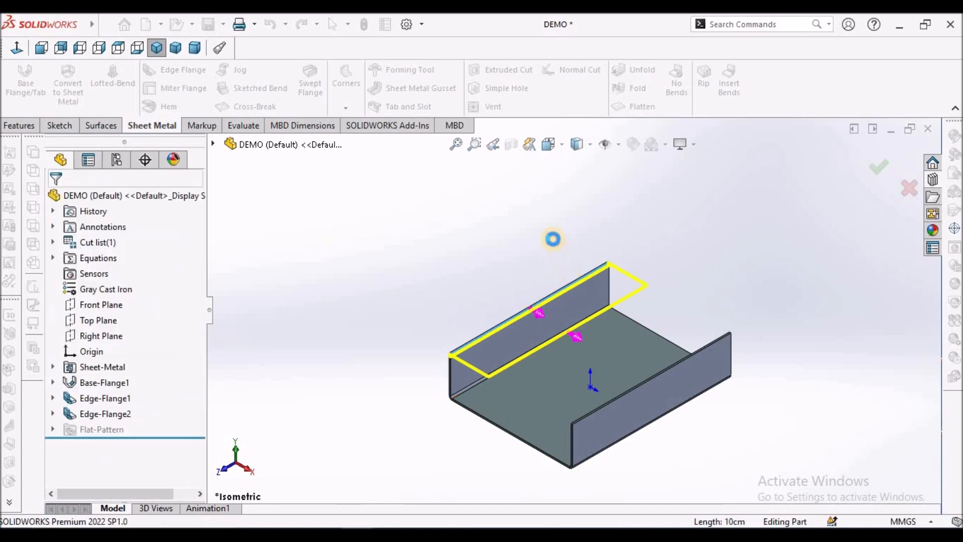
# Step: Edit the profile sketch of Edge-Flange2, Sketch14, and switch the display to wireframe
pyautogui.click(53, 414)
pyautogui.rightClick(100, 428)
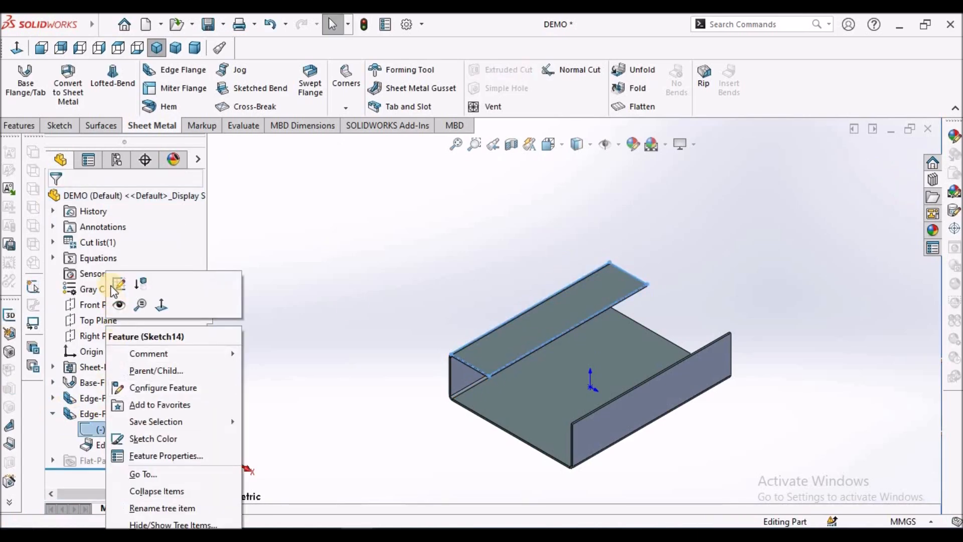
pyautogui.click(118, 285)
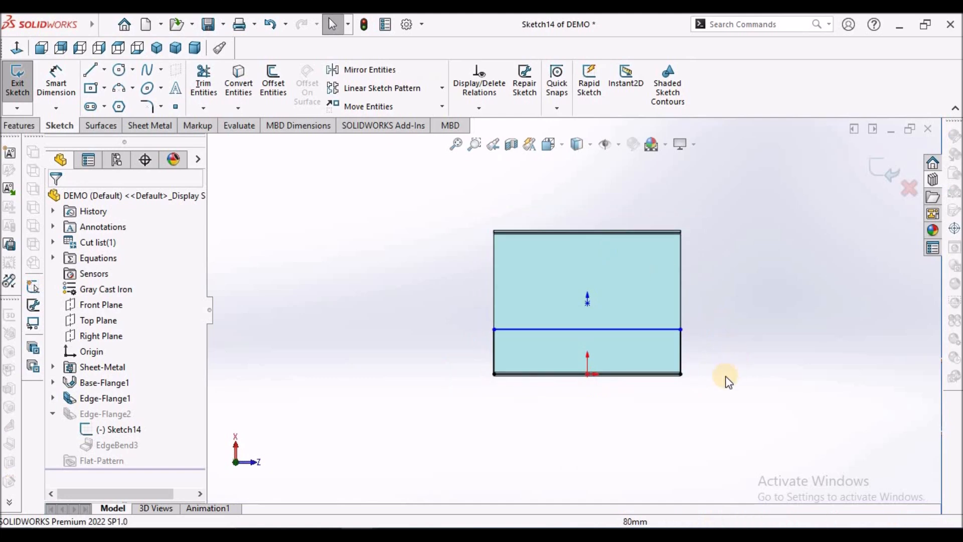
pyautogui.click(580, 144)
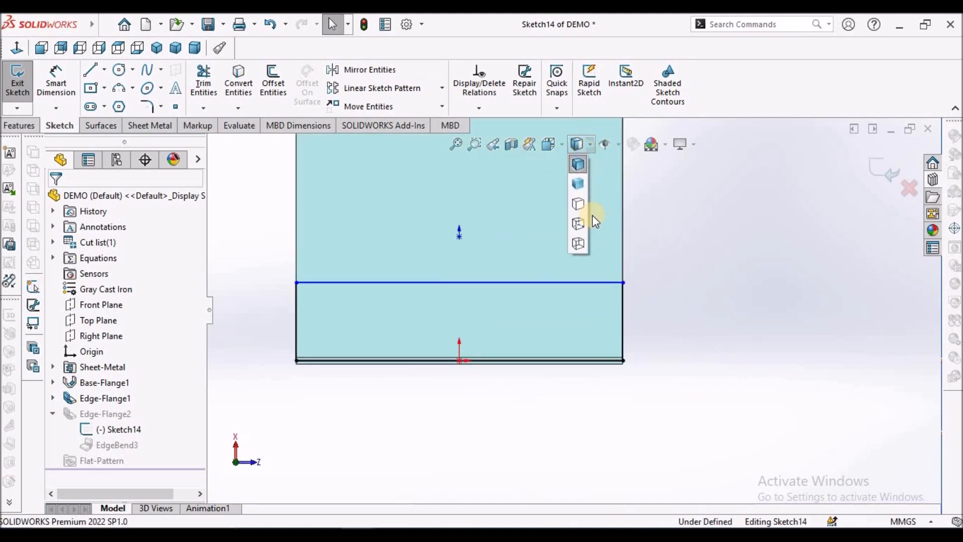
pyautogui.click(583, 243)
# Step: Pull both ends of the flange profile inward from the plate's ends, leaving one end about 24 mm from the sketch origin
pyautogui.scroll(-3, 622, 357)
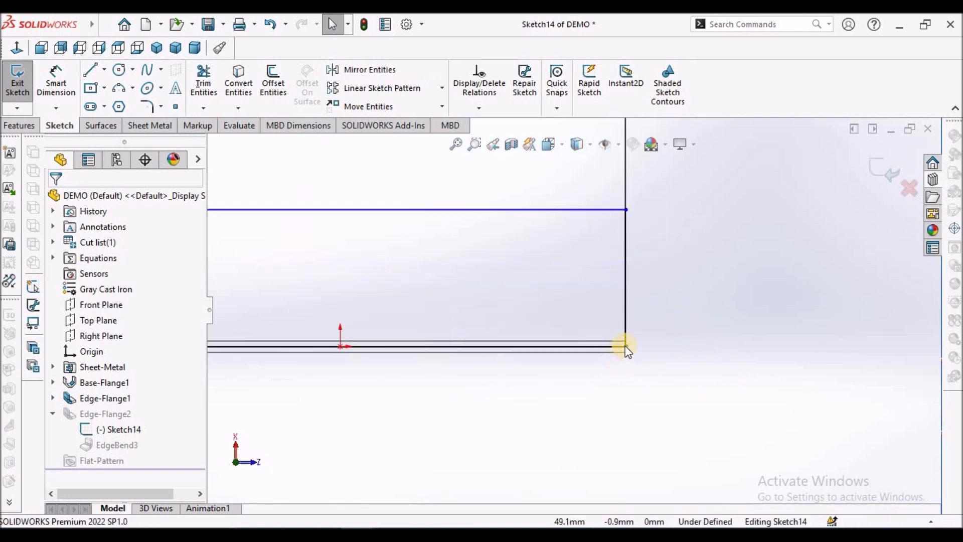
pyautogui.moveTo(625, 345); pyautogui.dragTo(488, 346)
pyautogui.click(473, 400)
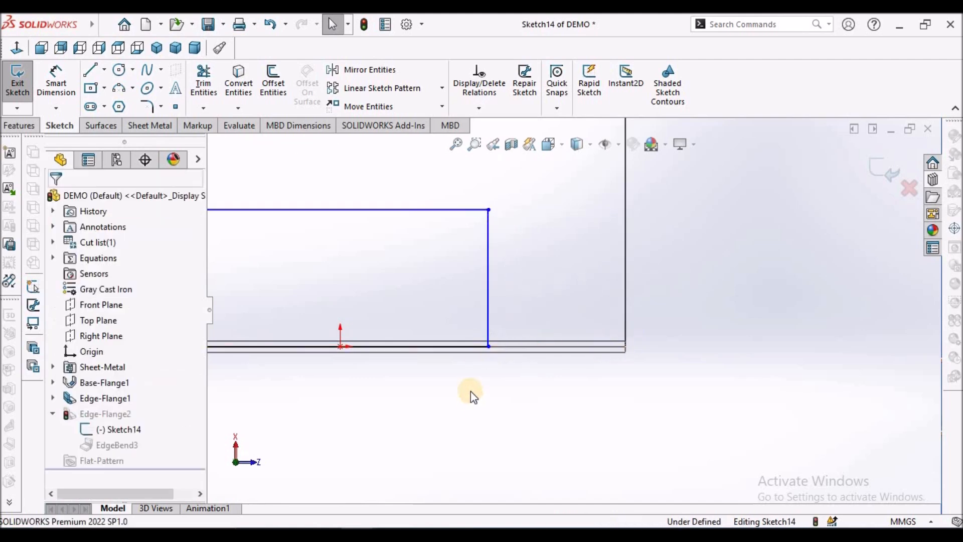
pyautogui.scroll(3, 471, 395)
pyautogui.scroll(-2, 341, 331)
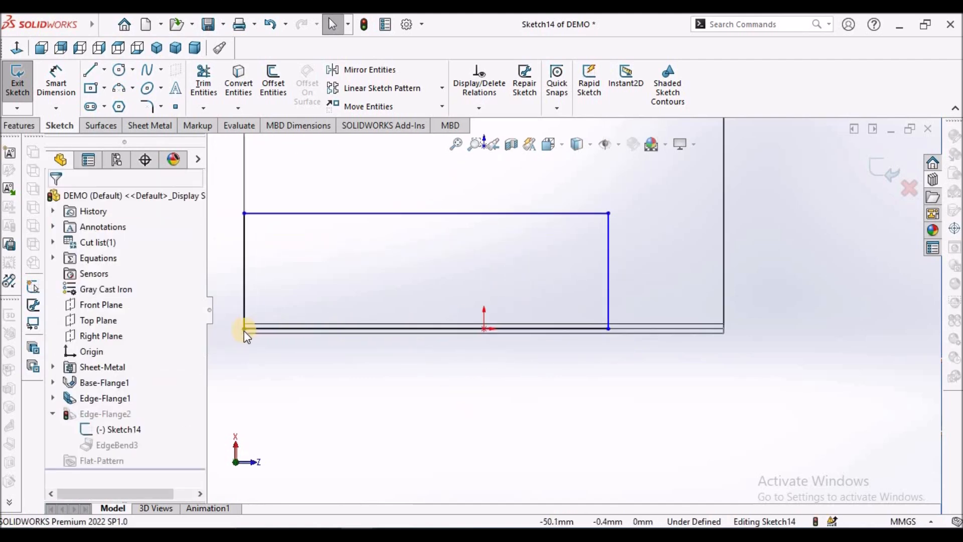
pyautogui.moveTo(244, 327); pyautogui.dragTo(367, 328)
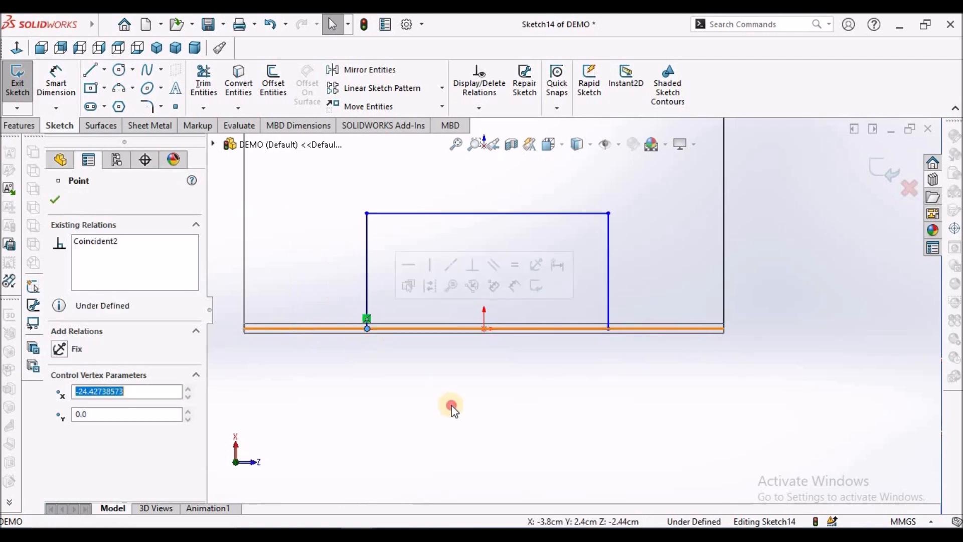
pyautogui.click(451, 404)
# Step: Draw a centerline about 24 mm long from the sketch origin to the midpoint of the profile's top line and make it vertical
pyautogui.click(105, 70)
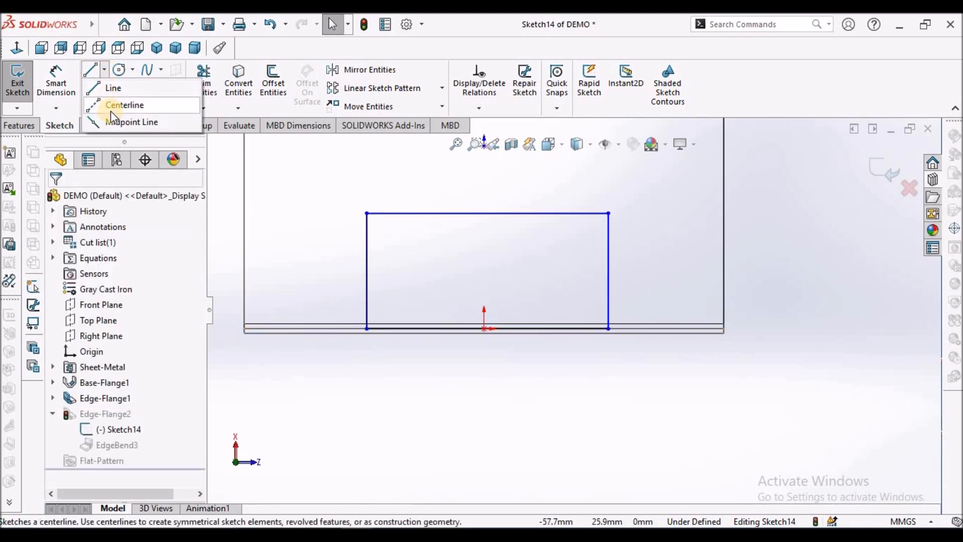
pyautogui.click(122, 100)
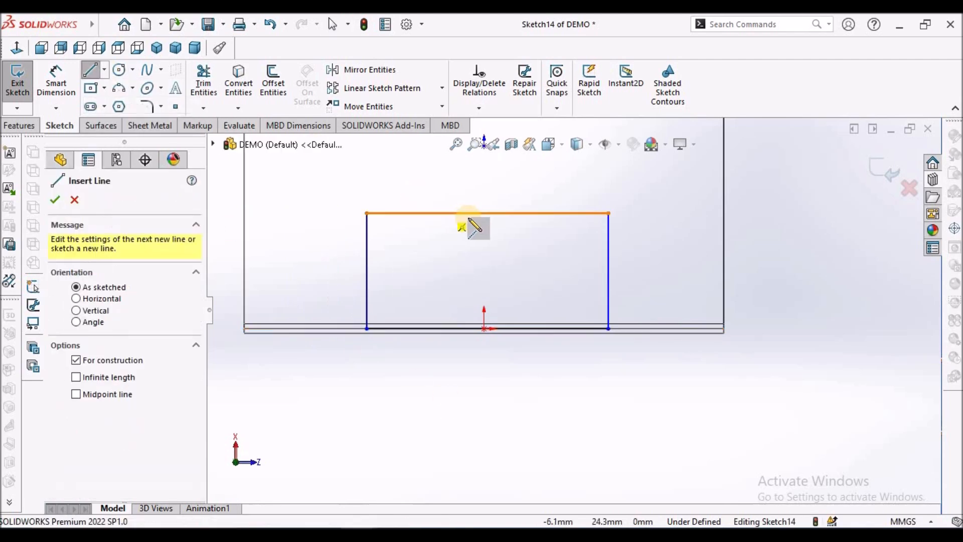
pyautogui.click(485, 329)
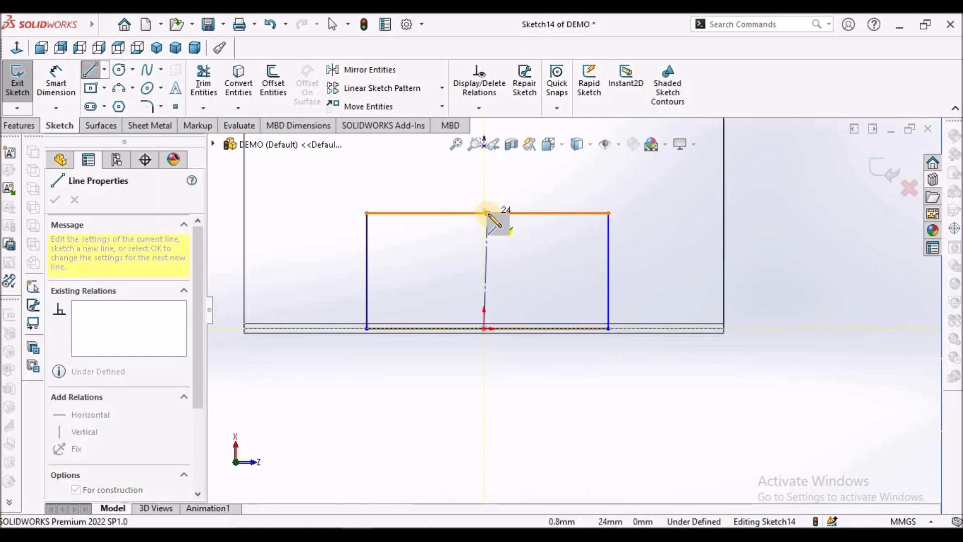
pyautogui.click(485, 213)
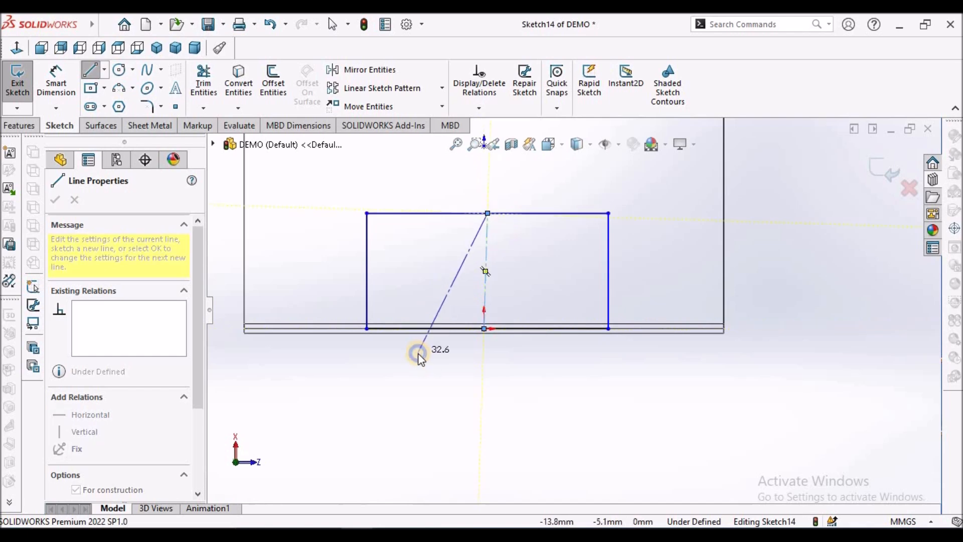
pyautogui.rightClick(419, 351)
pyautogui.click(442, 364)
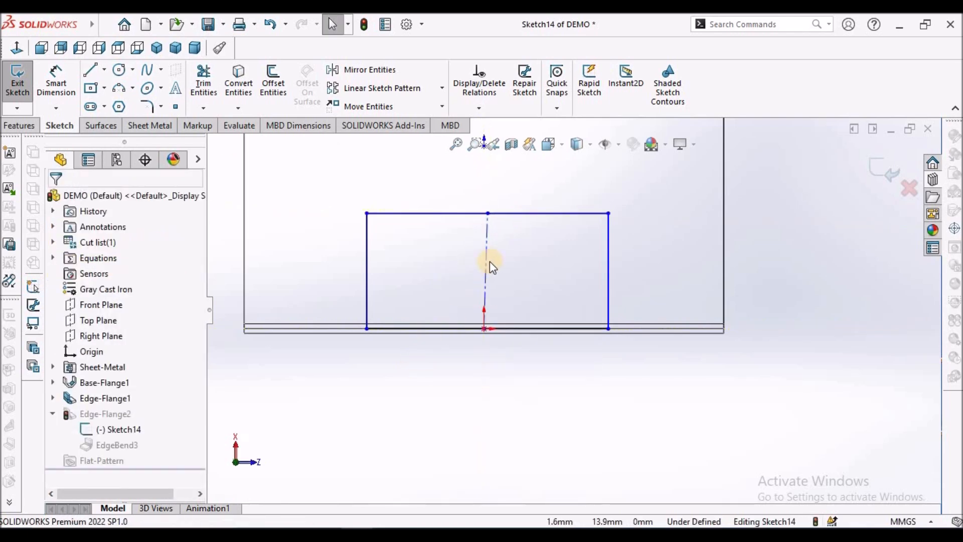
pyautogui.click(487, 260)
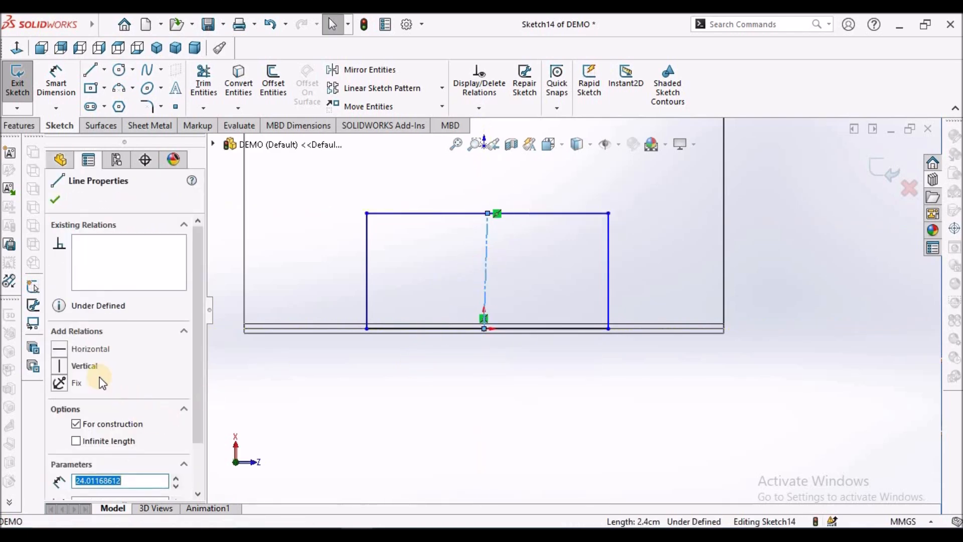
pyautogui.click(62, 362)
pyautogui.click(609, 384)
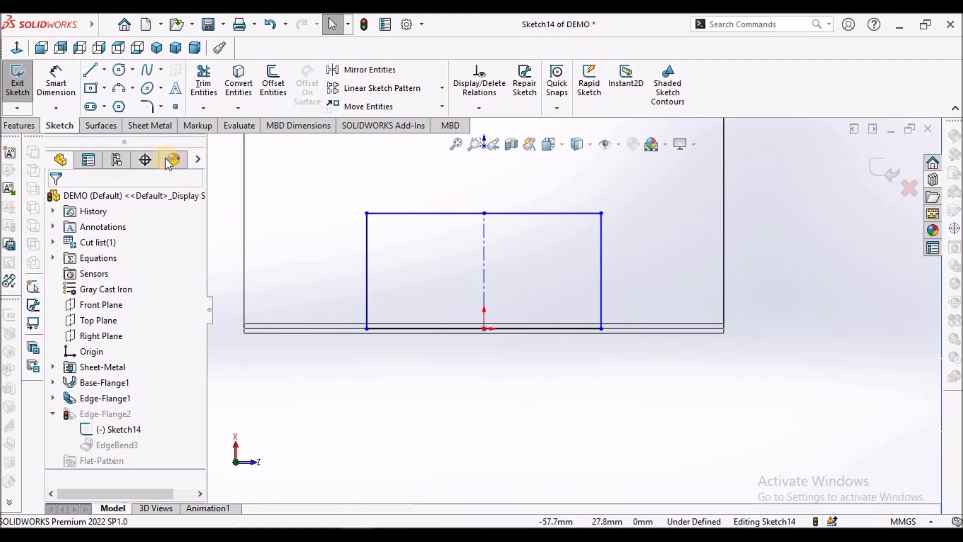
# Step: Dimension the width of the flange profile's top line and set it to 50 mm
pyautogui.click(76, 84)
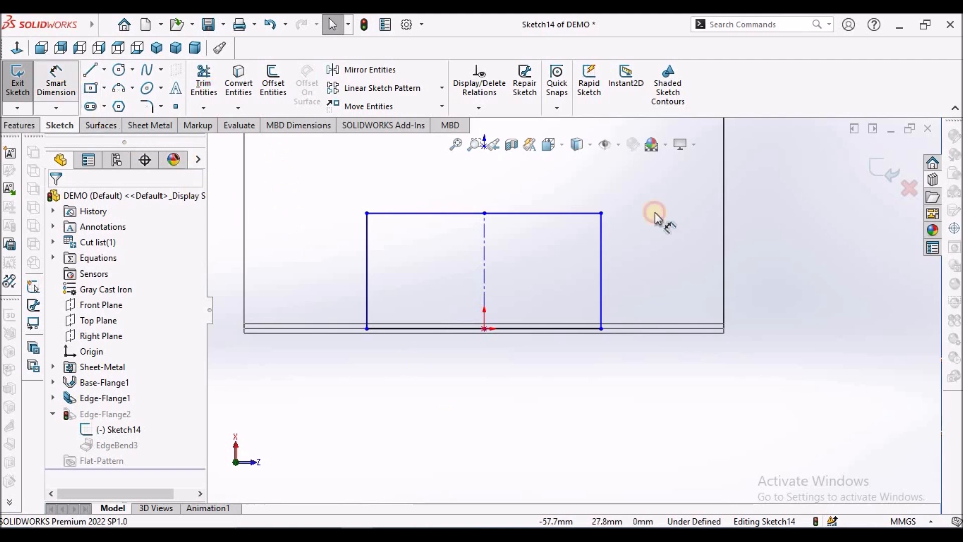
pyautogui.click(562, 212)
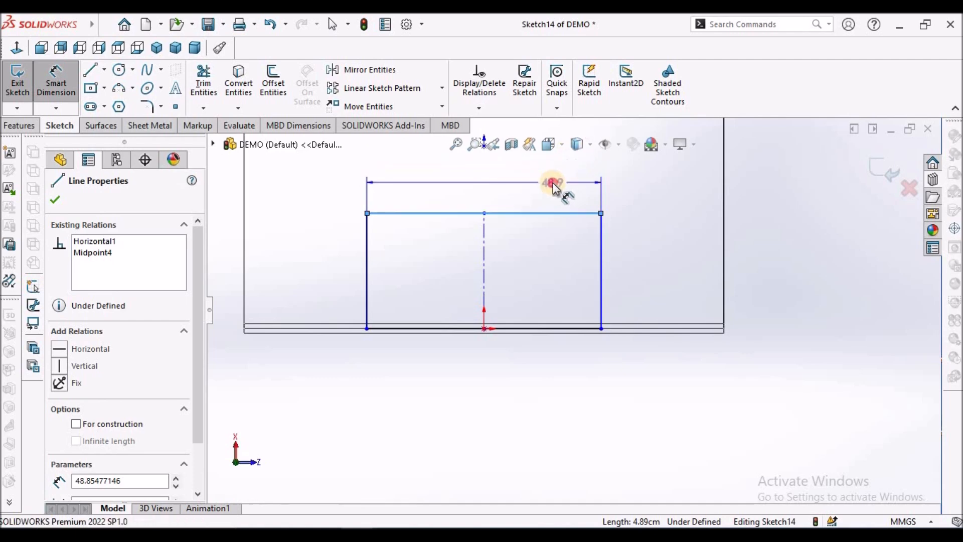
pyautogui.click(553, 186)
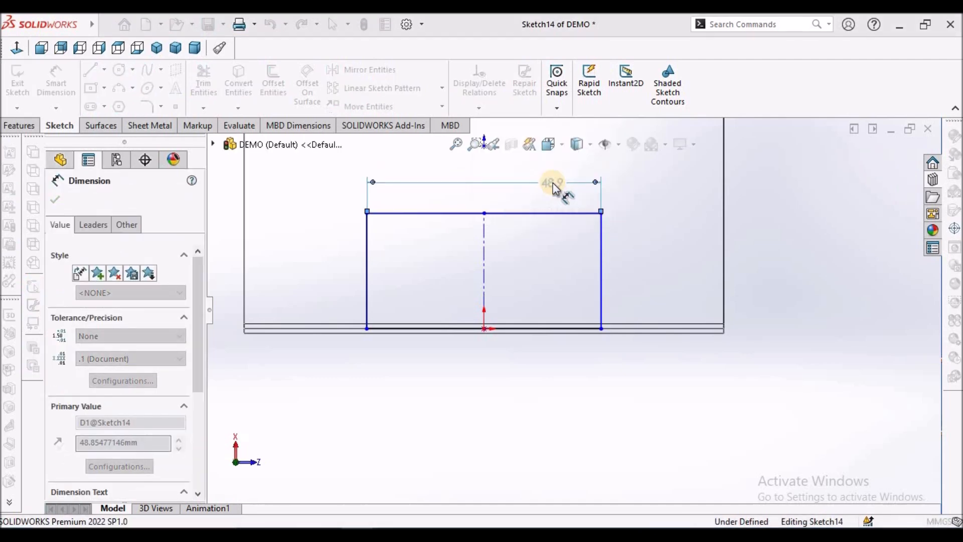
pyautogui.press('Return')
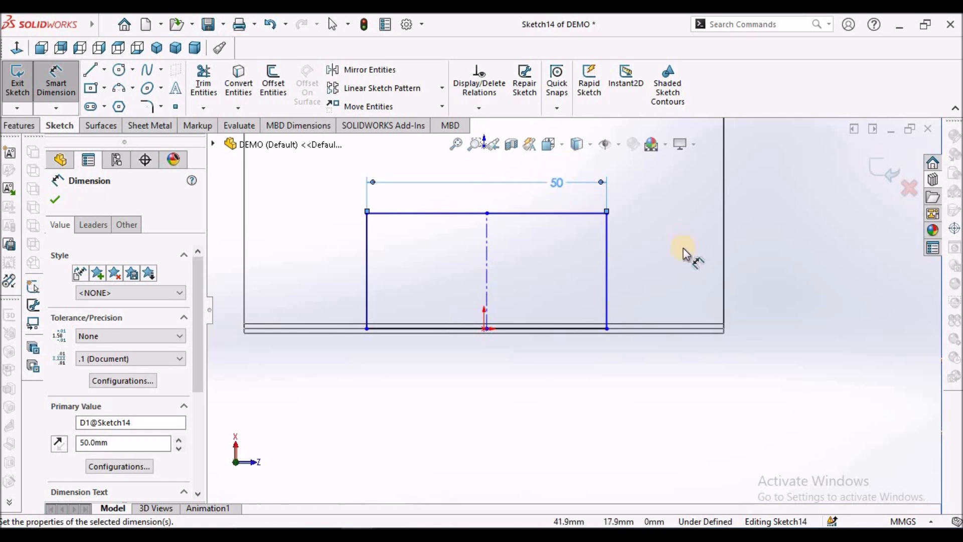
# Step: Dimension the flange profile's height from the plate's outer edge to the profile's top line and set it to 10.5 mm
pyautogui.click(652, 331)
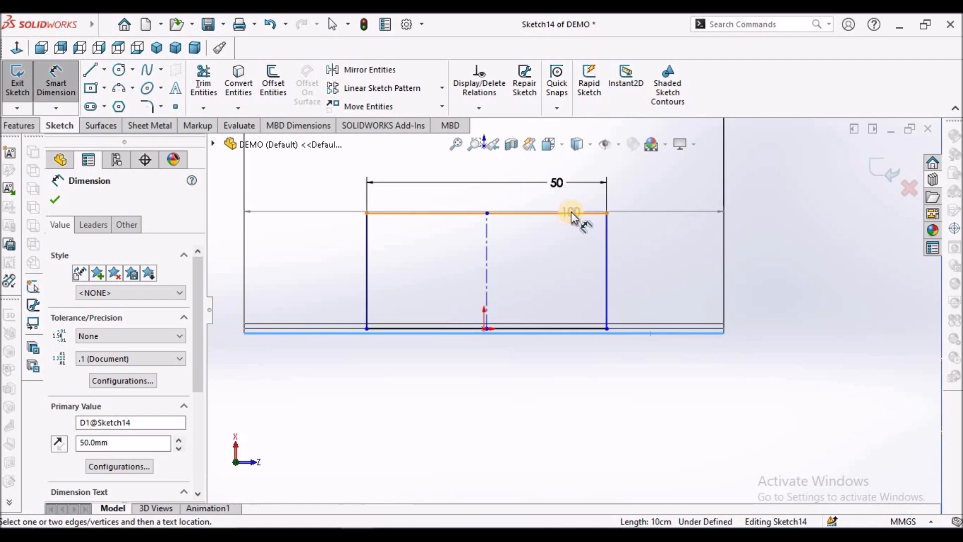
pyautogui.click(572, 213)
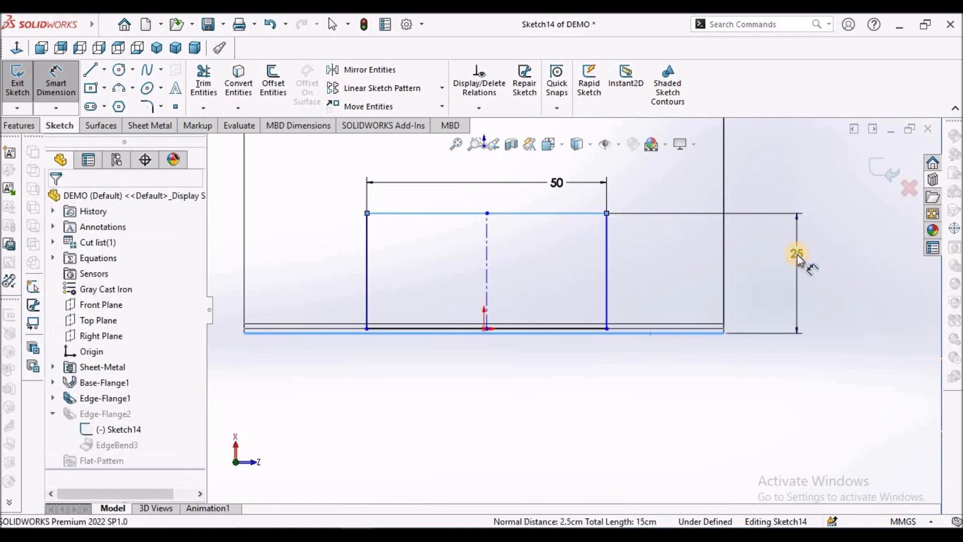
pyautogui.click(798, 254)
pyautogui.write('10.5')
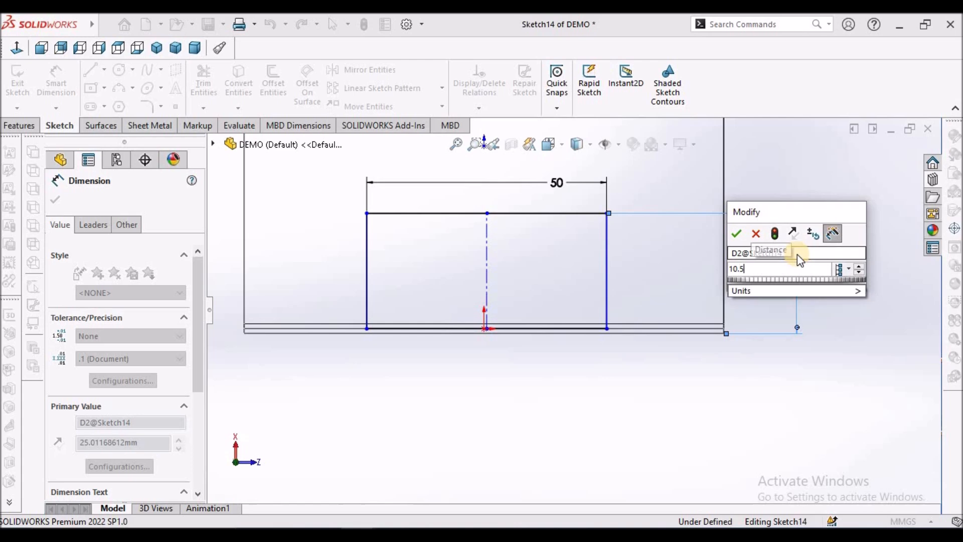
pyautogui.press('Return')
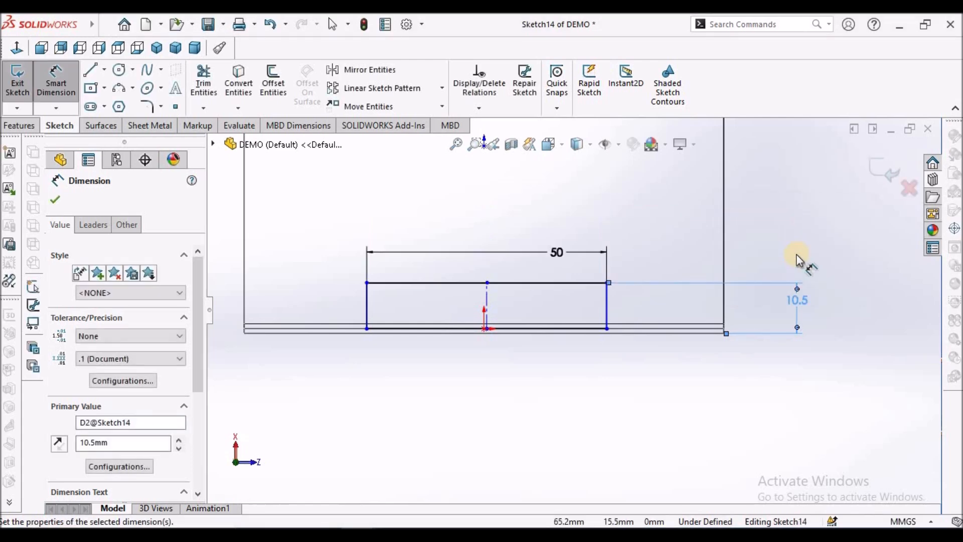
pyautogui.rightClick(580, 390)
pyautogui.click(613, 431)
# Step: Attach the lower end of the vertical centerline to the sketch origin to centre the flange profile
pyautogui.scroll(-3, 492, 335)
pyautogui.scroll(-2, 500, 331)
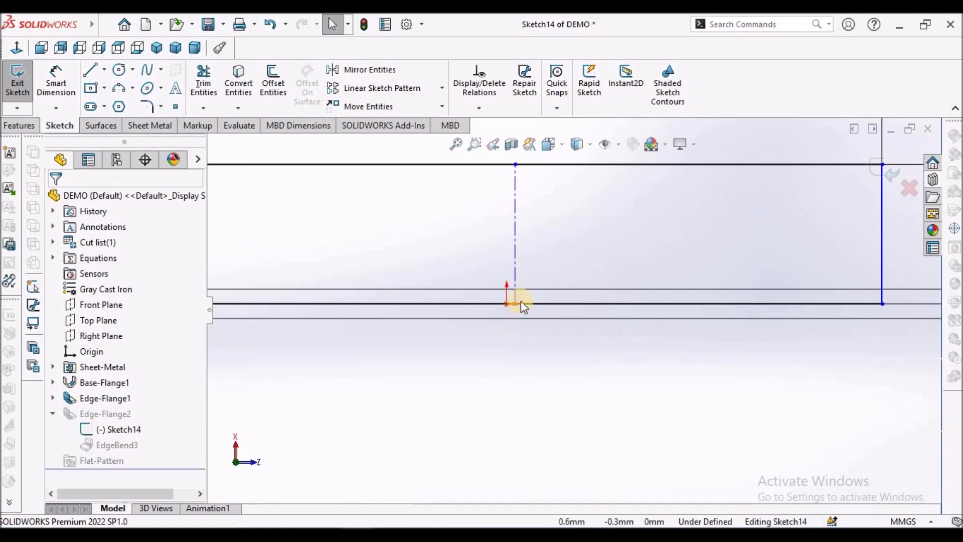
pyautogui.moveTo(499, 304); pyautogui.dragTo(506, 304)
pyautogui.click(517, 367)
pyautogui.scroll(2, 519, 370)
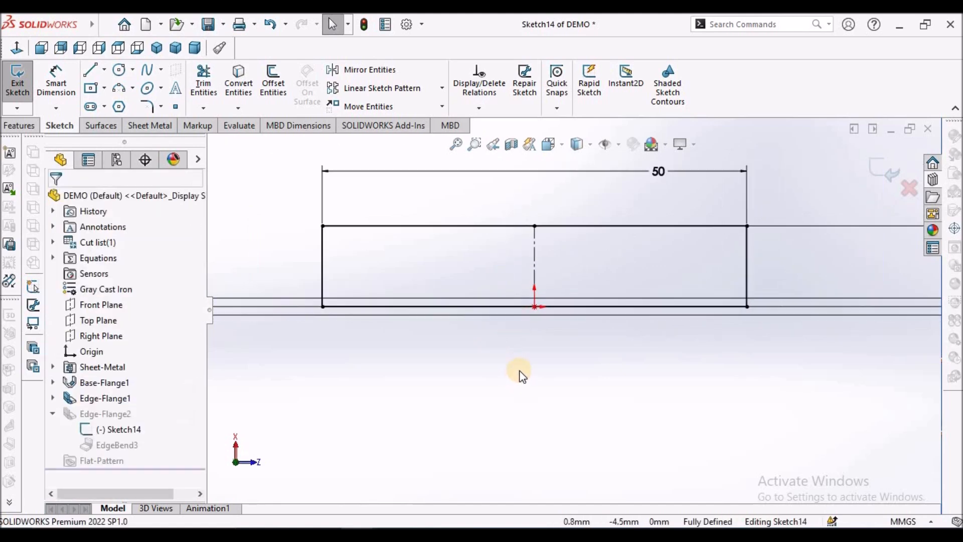
pyautogui.scroll(2, 601, 267)
# Step: Reposition the 10.5 mm height dimension closer to the flange profile and shift the 50 mm dimension text along its line
pyautogui.moveTo(672, 266)
pyautogui.mouseDown(button='middle')
pyautogui.moveTo(667, 176)
pyautogui.moveTo(625, 194)
pyautogui.moveTo(681, 260)
pyautogui.moveTo(734, 288)
pyautogui.mouseUp(button='middle')
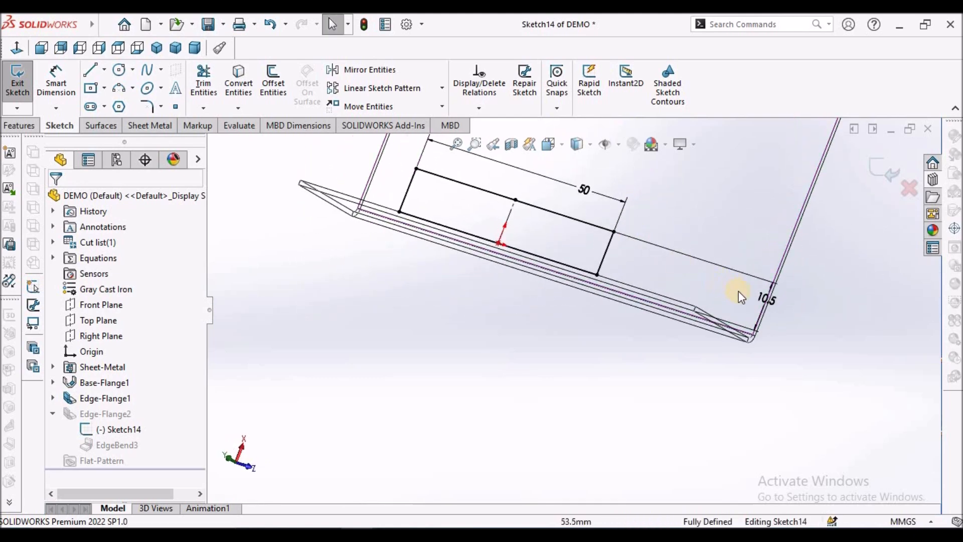
pyautogui.moveTo(757, 299); pyautogui.dragTo(676, 278)
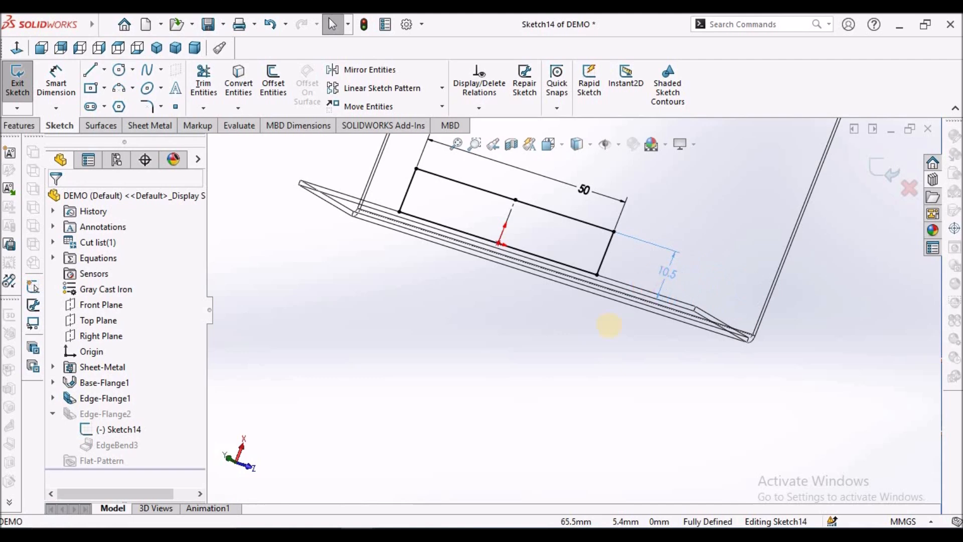
pyautogui.moveTo(580, 188); pyautogui.dragTo(548, 181)
pyautogui.moveTo(198, 275); pyautogui.dragTo(200, 370)
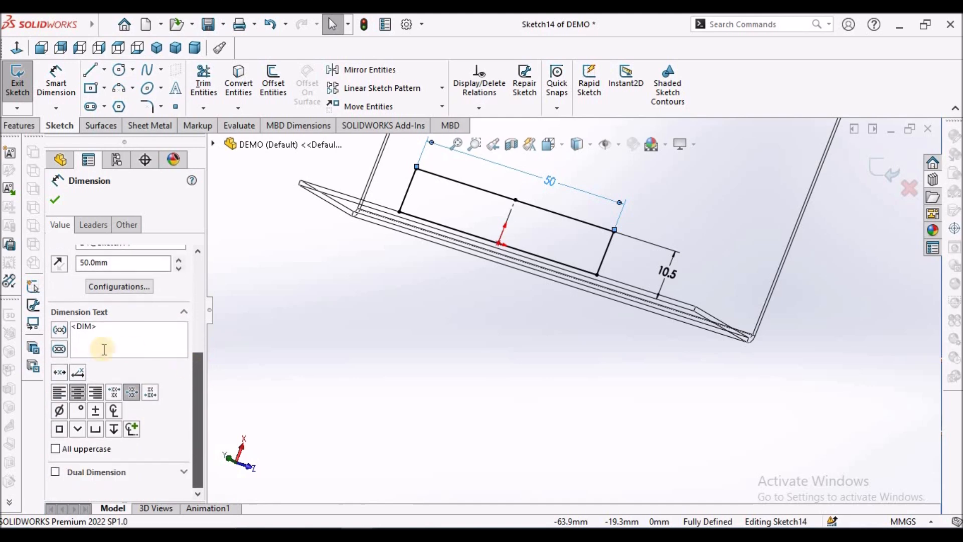
pyautogui.click(54, 201)
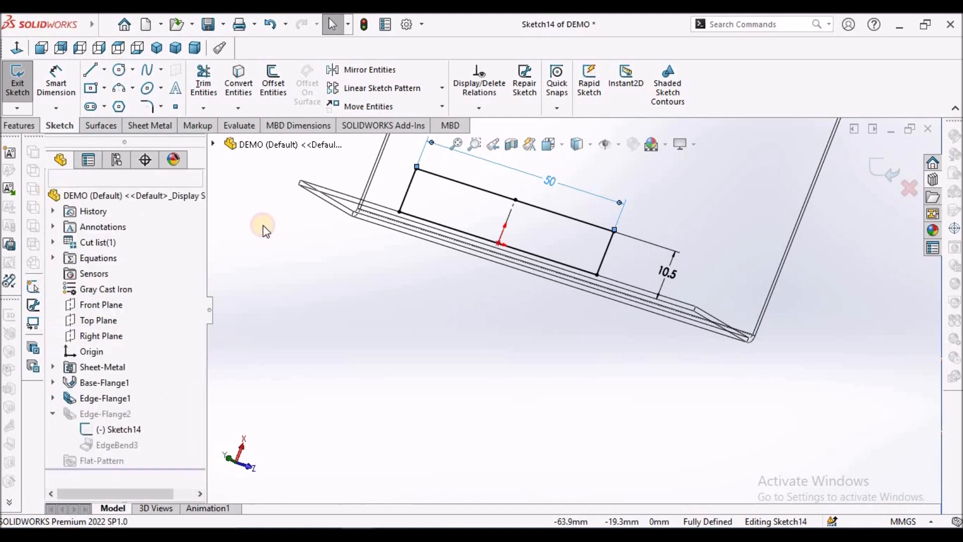
# Step: Exit the flange profile sketch and switch the display to shaded with edges
pyautogui.doubleClick(634, 210)
pyautogui.click(588, 146)
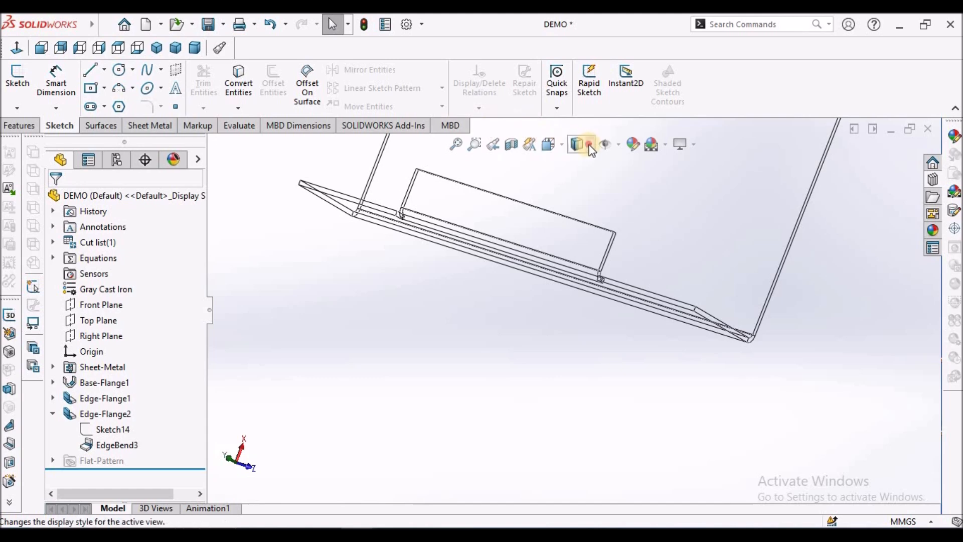
pyautogui.click(576, 168)
pyautogui.moveTo(567, 258); pyautogui.dragTo(578, 227, button='middle')
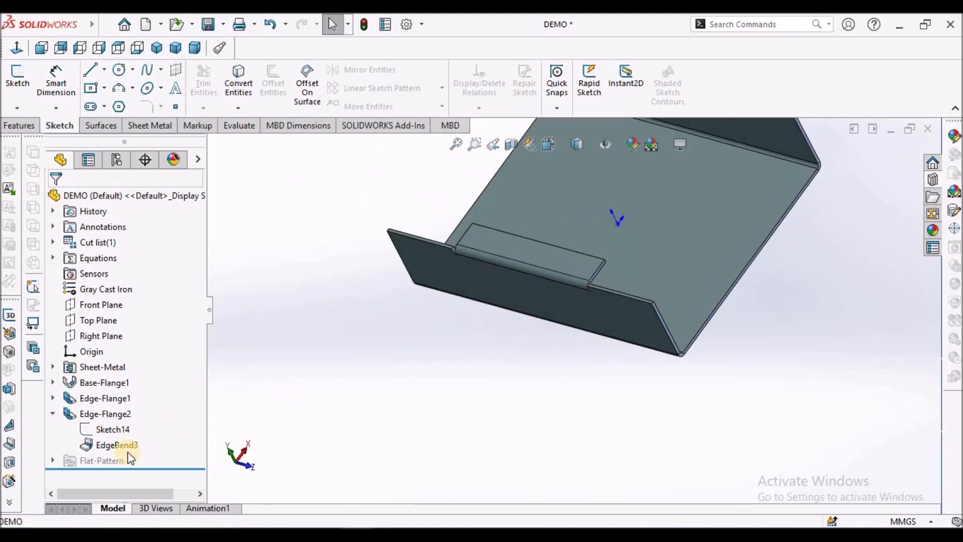
# Step: Open the definition of Edge-Flange2, review its flange position options, and accept the existing settings
pyautogui.rightClick(99, 413)
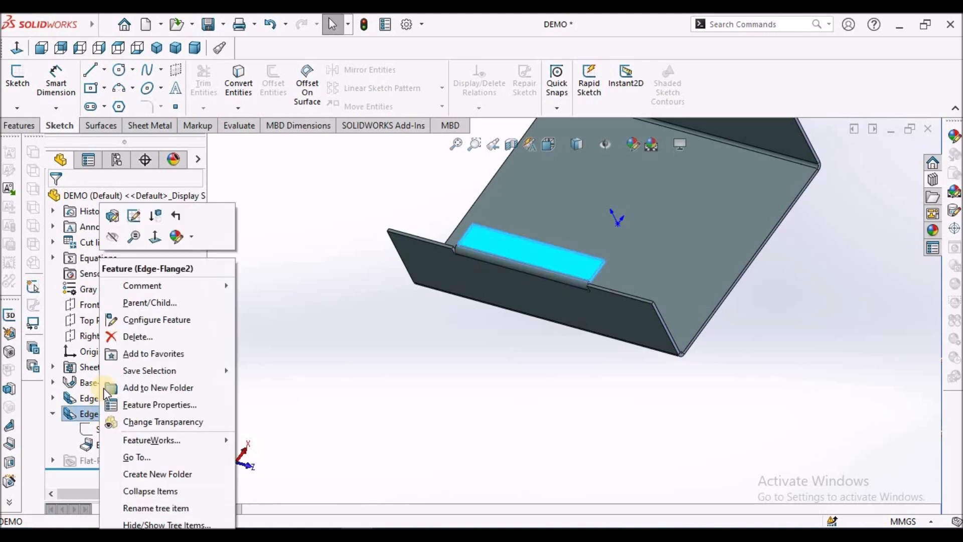
pyautogui.click(115, 217)
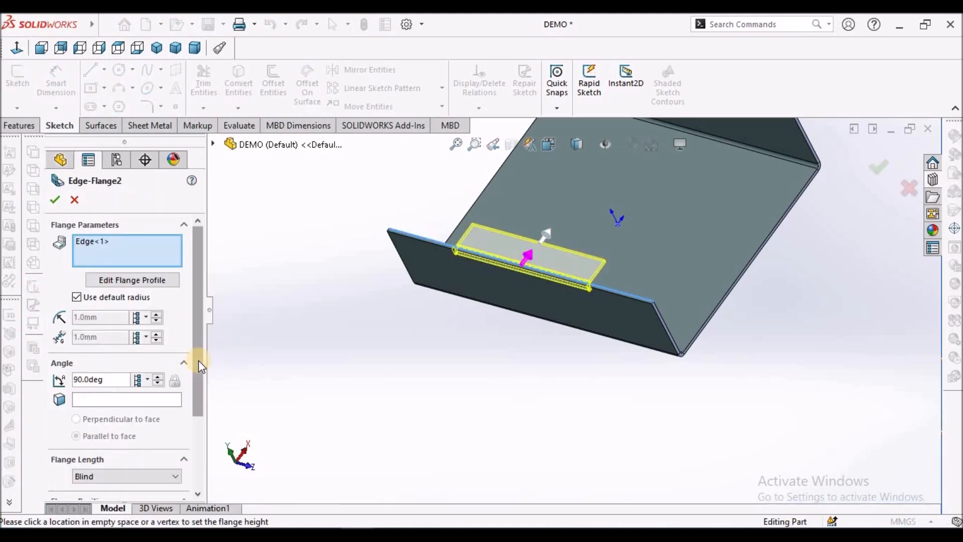
pyautogui.scroll(-3, 200, 391)
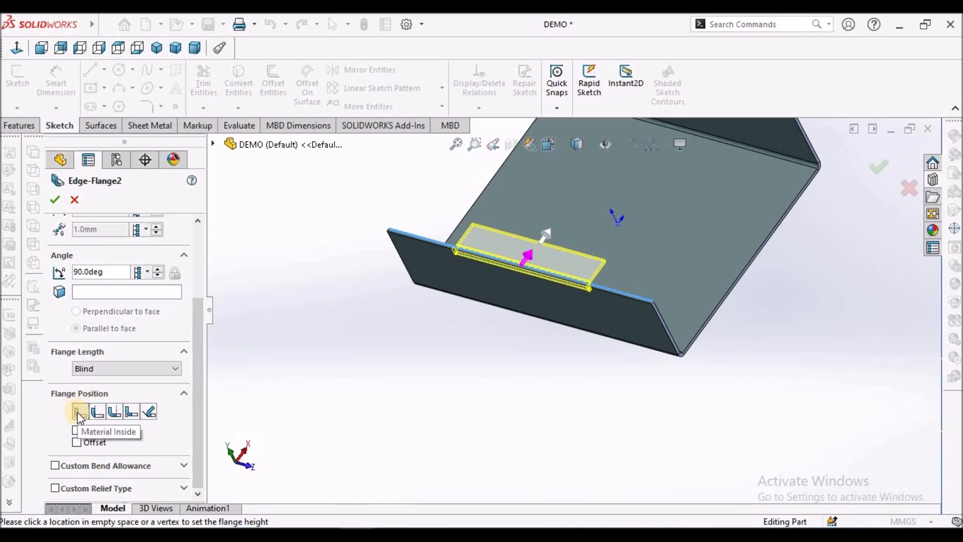
pyautogui.click(56, 200)
# Step: Start a Hem feature with the closed hem type and set its length to 3.75 mm
pyautogui.moveTo(669, 259); pyautogui.dragTo(630, 266, button='middle')
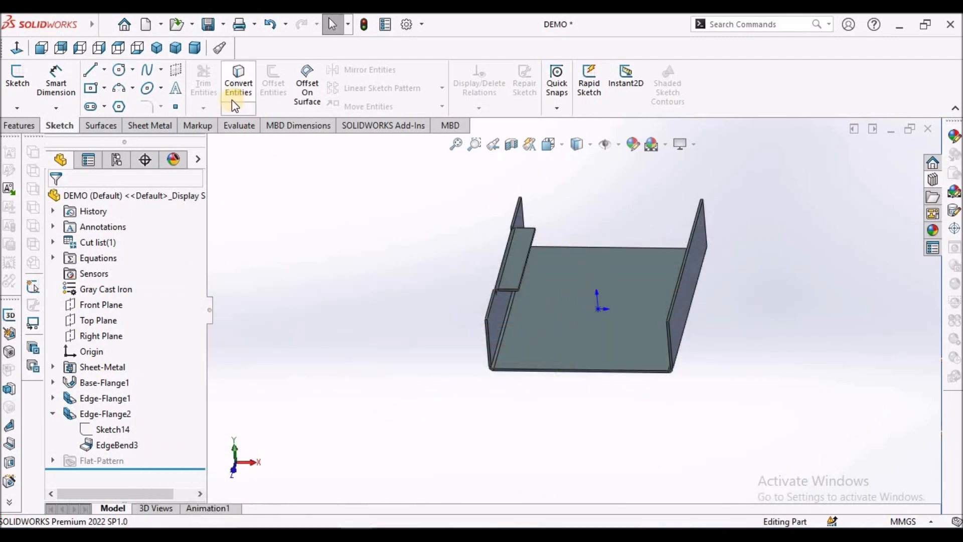
pyautogui.click(161, 126)
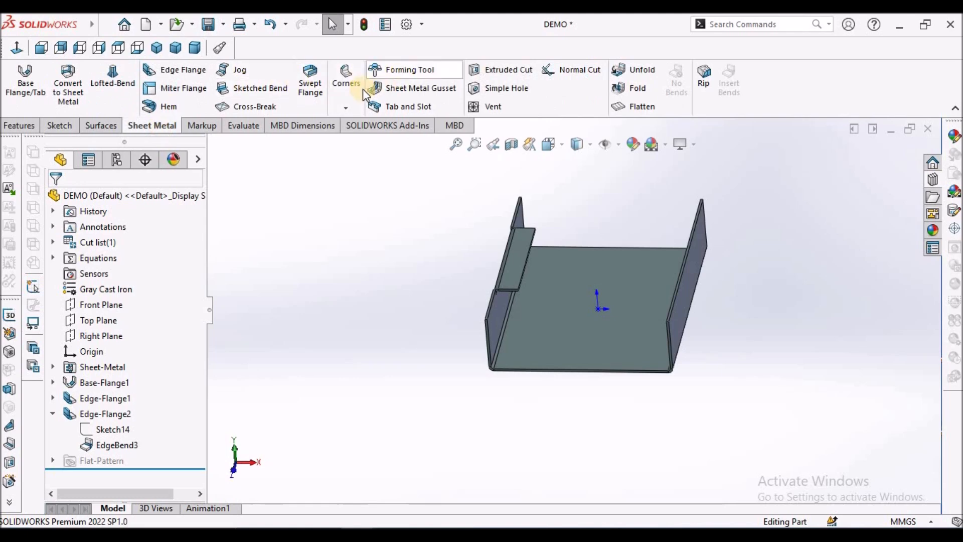
pyautogui.click(176, 107)
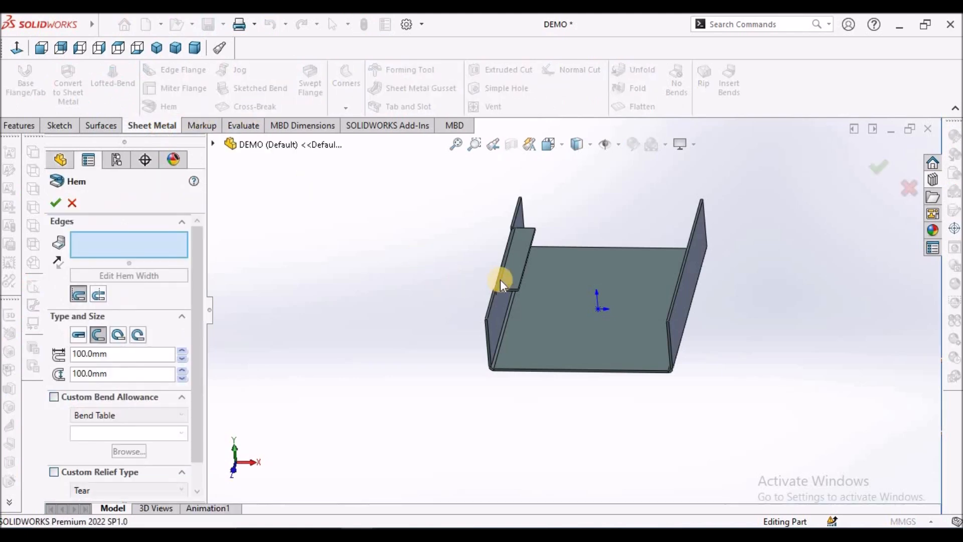
pyautogui.scroll(-3, 500, 279)
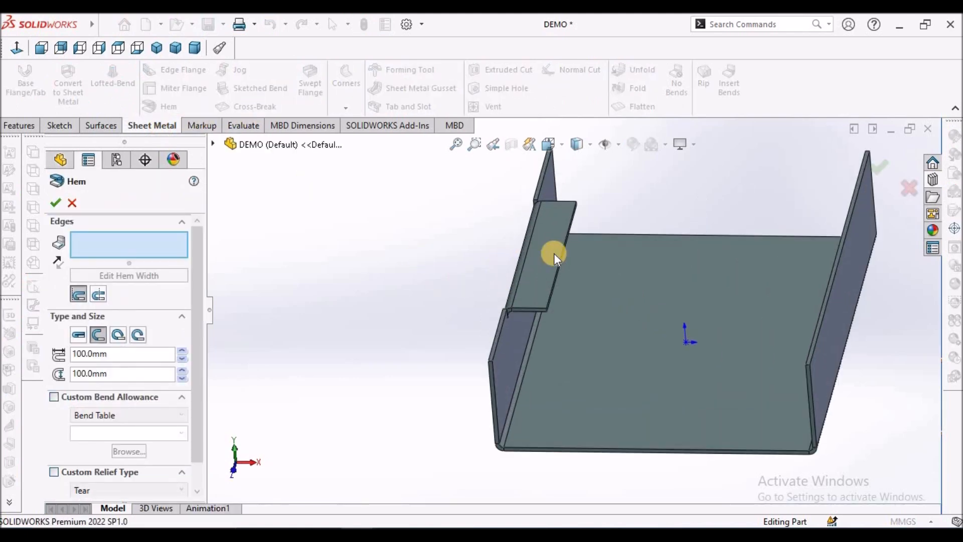
pyautogui.click(79, 333)
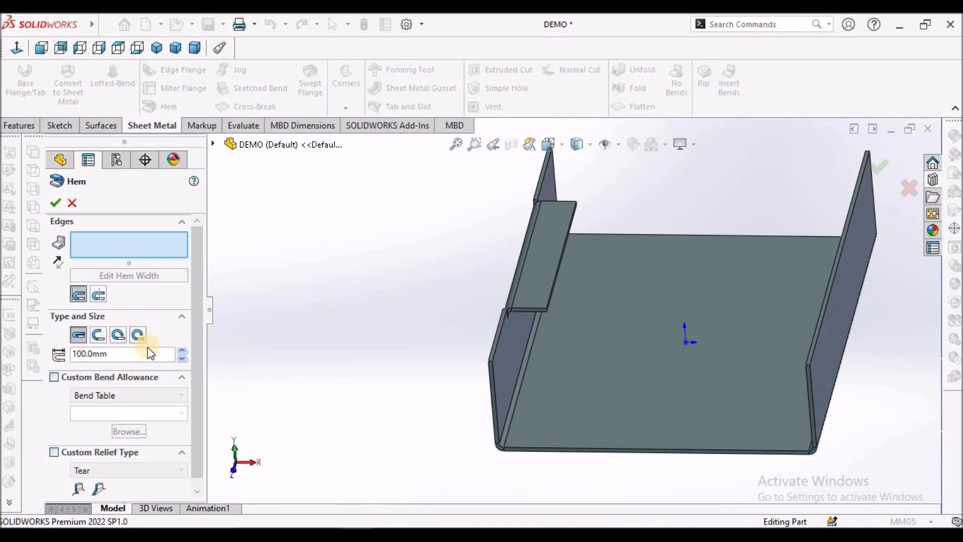
pyautogui.click(124, 360)
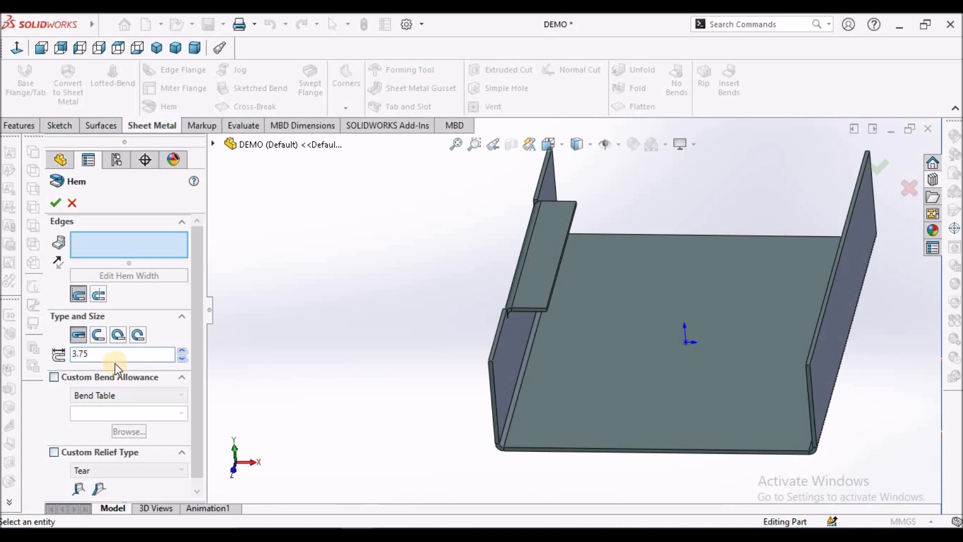
pyautogui.write('3.75')
pyautogui.click(151, 242)
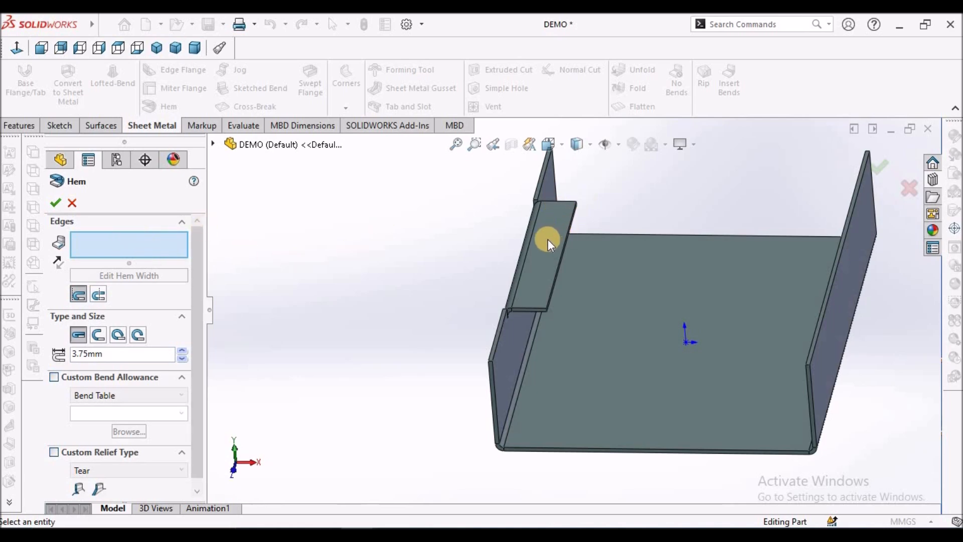
# Step: Apply the hem to the long free edge of the narrow top flange, folding it back over the flange's upper face
pyautogui.scroll(-3, 577, 274)
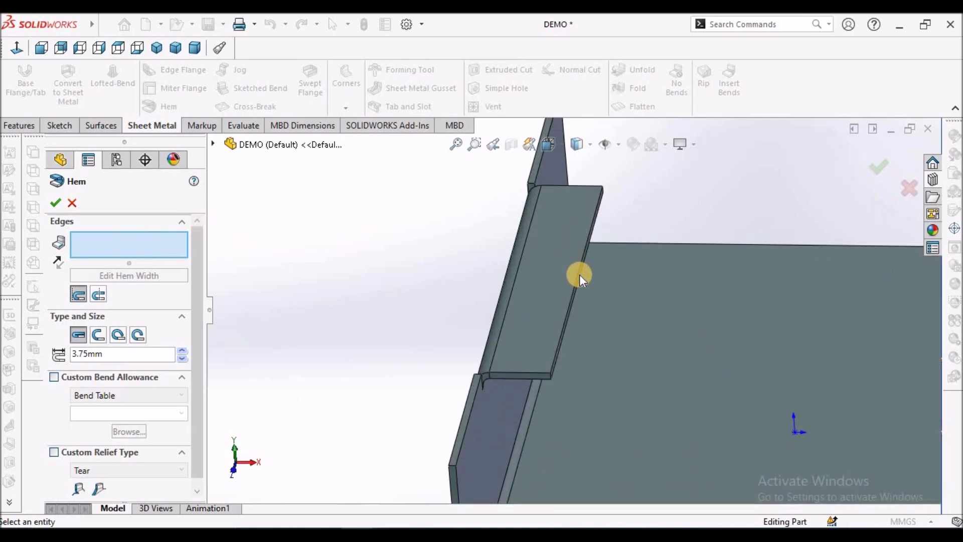
pyautogui.click(576, 272)
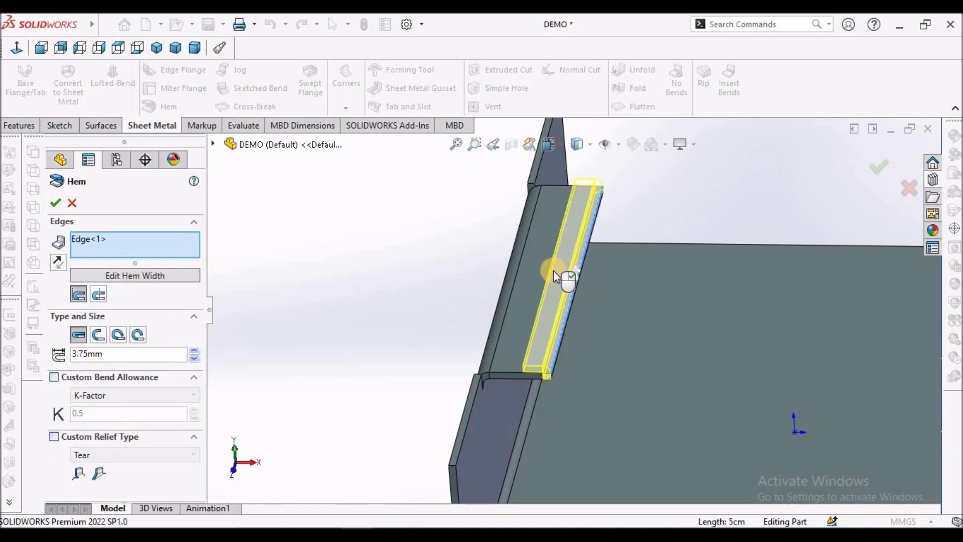
pyautogui.moveTo(578, 297); pyautogui.dragTo(591, 234, button='middle')
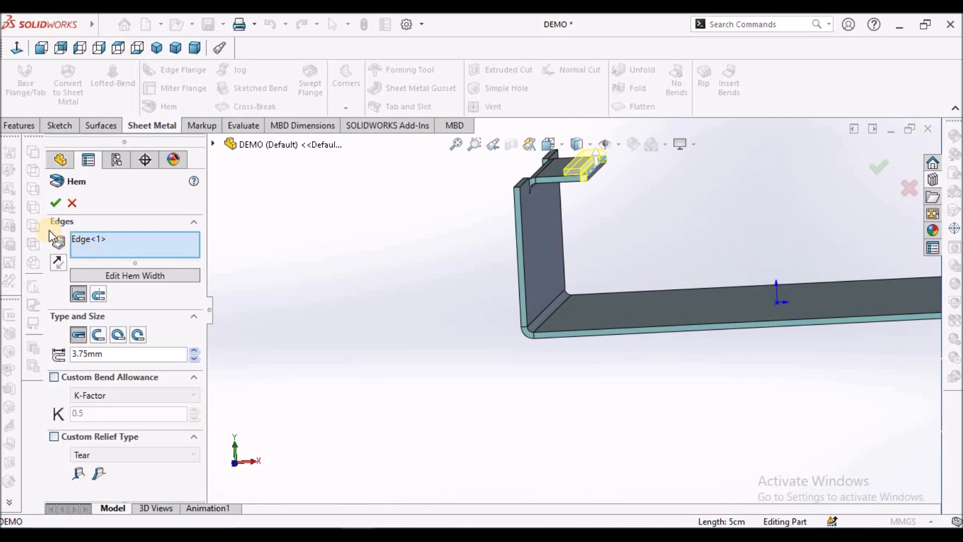
pyautogui.click(56, 202)
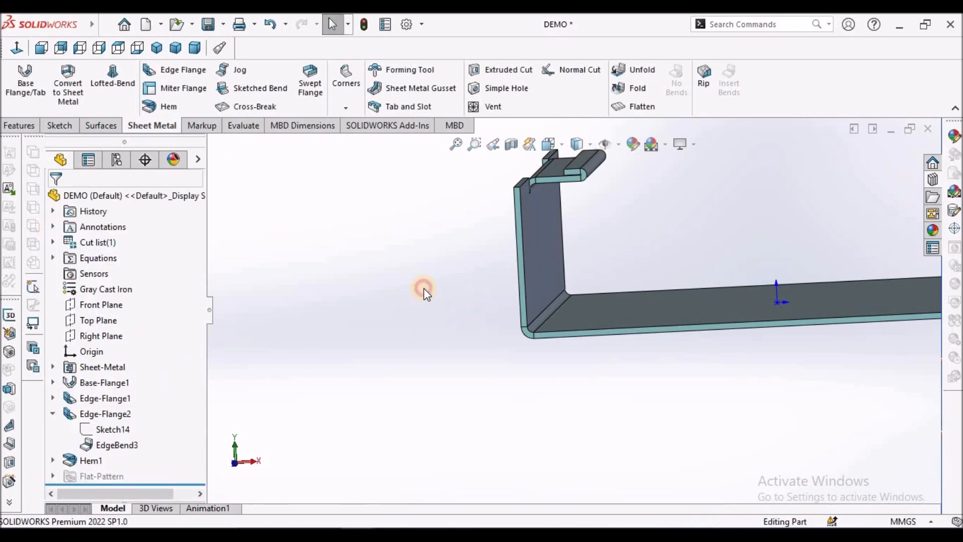
# Step: Open the definition of Hem1, review its bend allowance and relief settings, and cancel without changes
pyautogui.scroll(3, 583, 222)
pyautogui.moveTo(583, 222); pyautogui.dragTo(614, 321, button='middle')
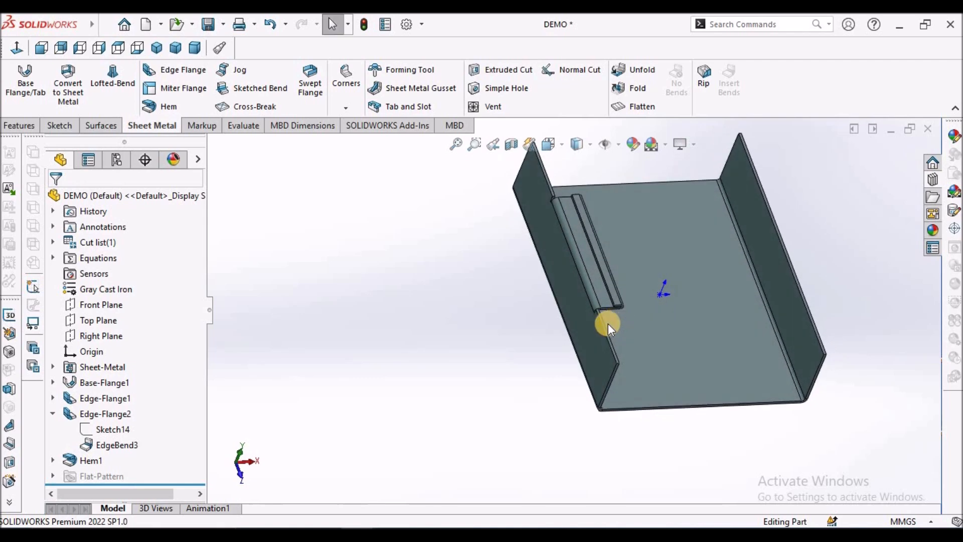
pyautogui.rightClick(86, 458)
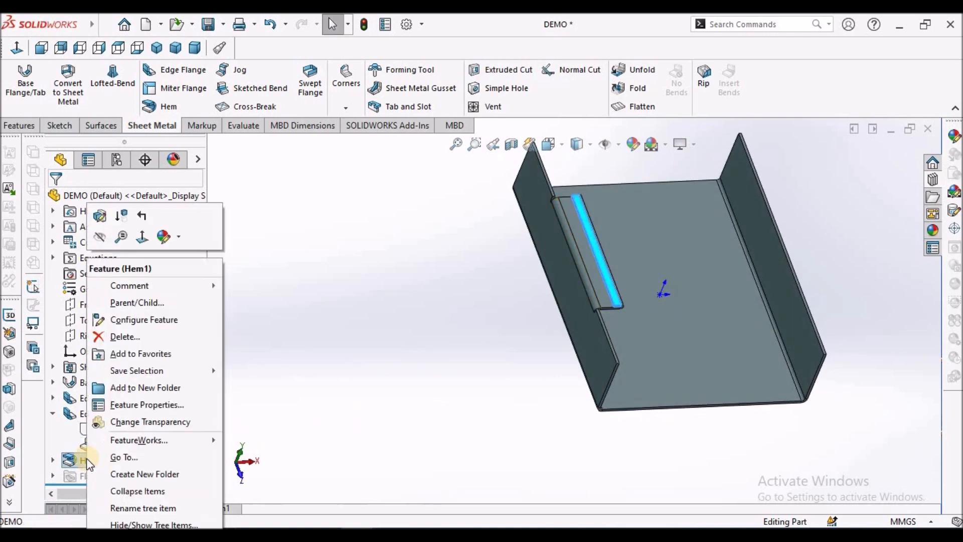
pyautogui.click(100, 216)
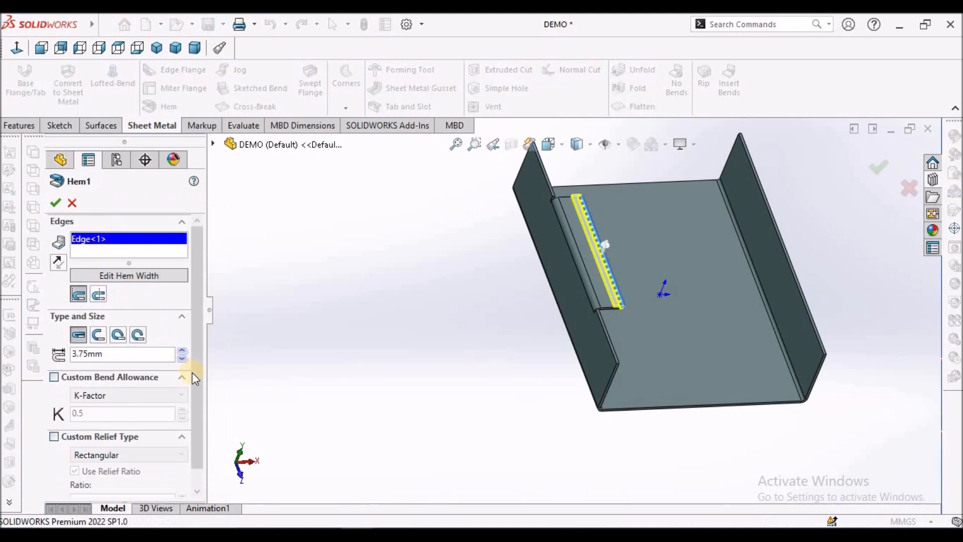
pyautogui.moveTo(194, 374); pyautogui.dragTo(200, 445)
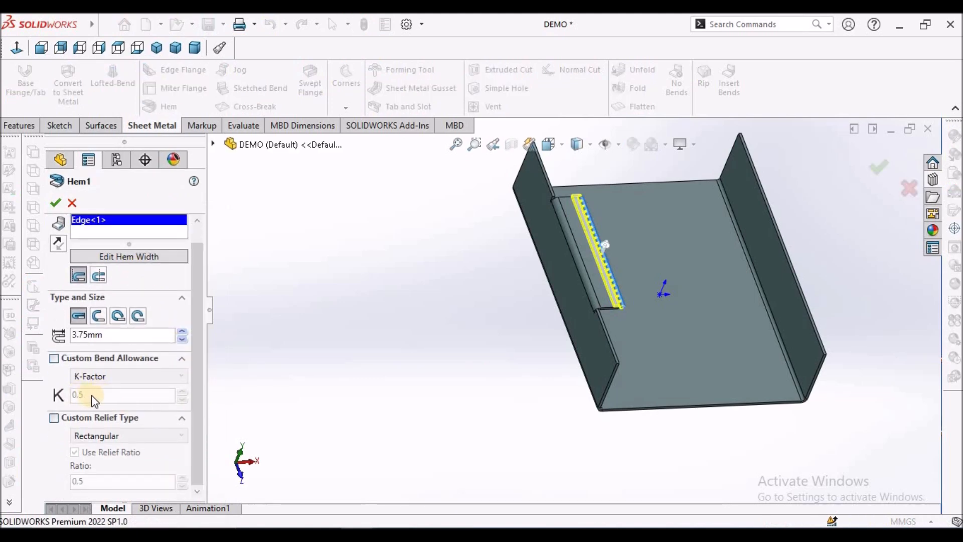
pyautogui.click(71, 205)
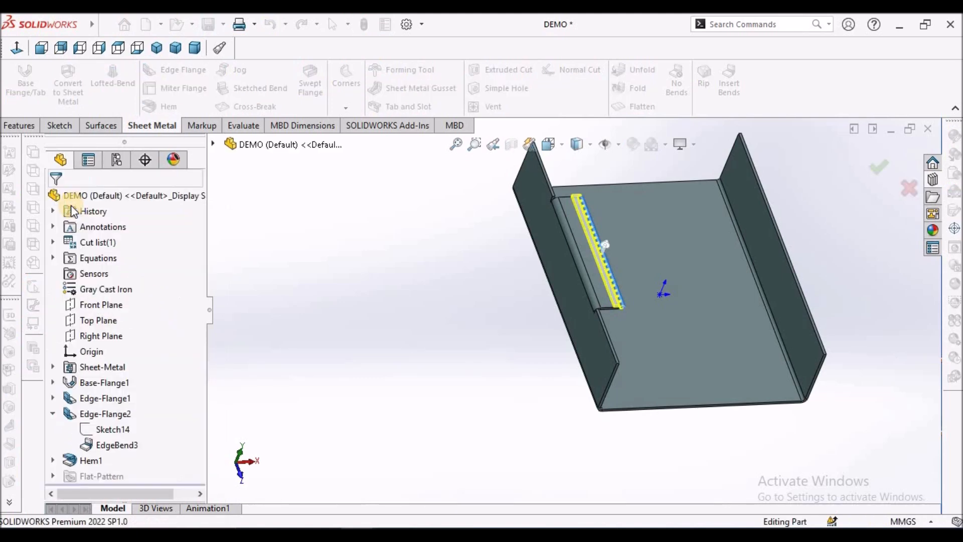
# Step: Switch to the reference PDF in Edge, examine the folded-state image of the bracket up close, and return to SOLIDWORKS
pyautogui.click(138, 47)
pyautogui.click(157, 48)
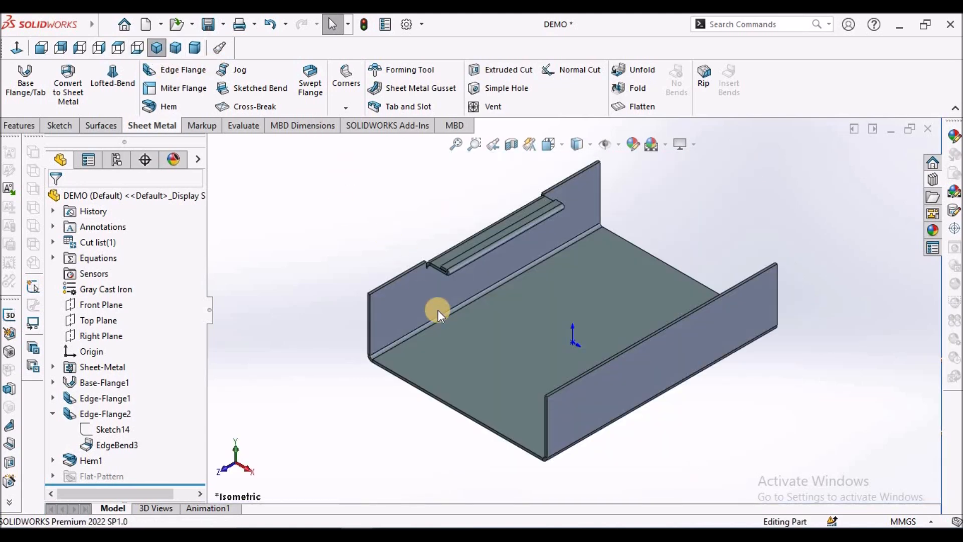
pyautogui.click(396, 309)
pyautogui.click(53, 413)
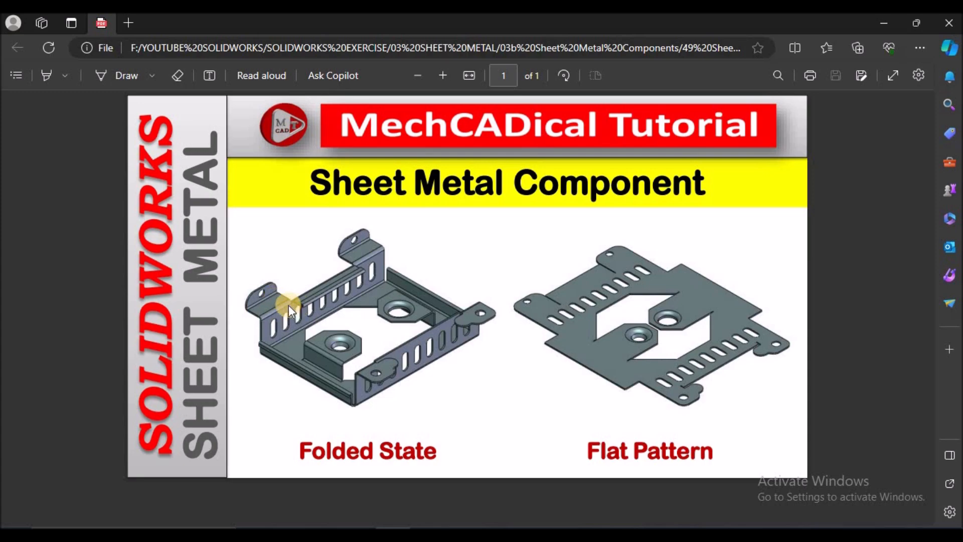
pyautogui.keyDown('ctrl'); pyautogui.scroll(5, 275, 300); pyautogui.keyUp('ctrl')
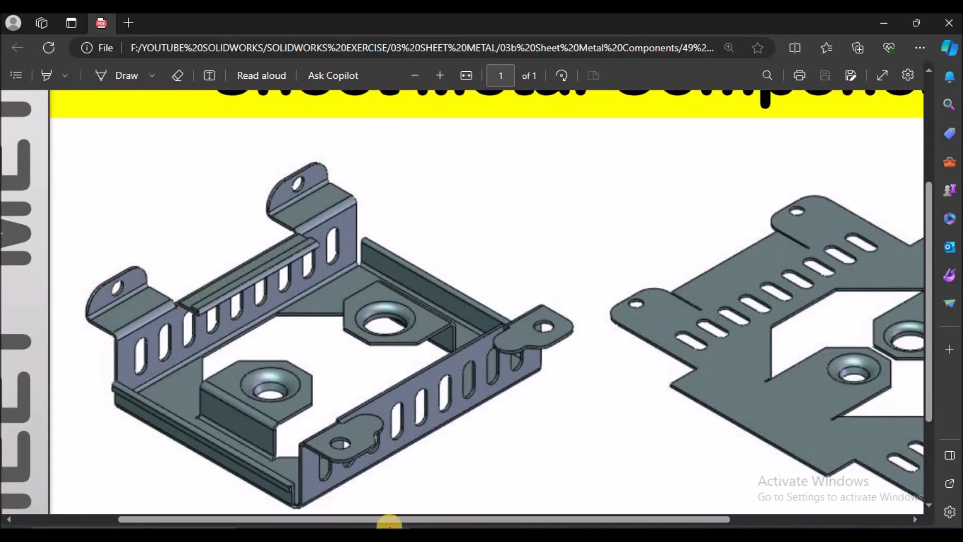
pyautogui.hotkey('alt', 'Tab')
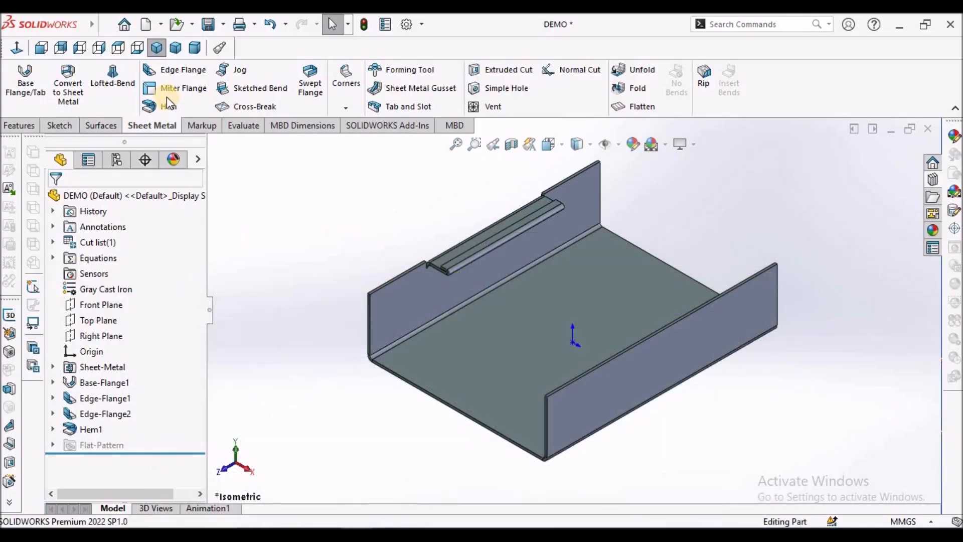
# Step: Start an Edge Flange about 25 mm long, bending outward from the two short upper edges on either side of the hemmed flange
pyautogui.click(173, 70)
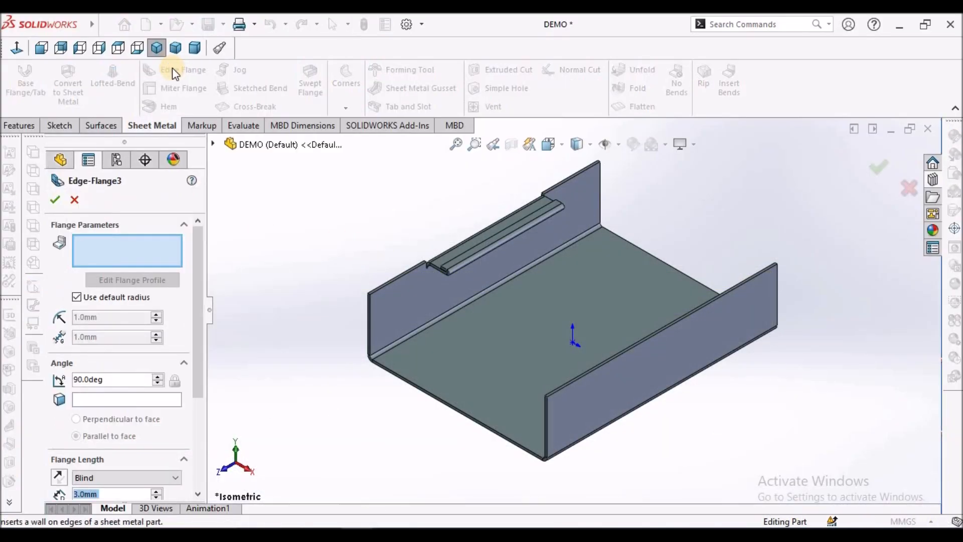
pyautogui.scroll(-1, 416, 264)
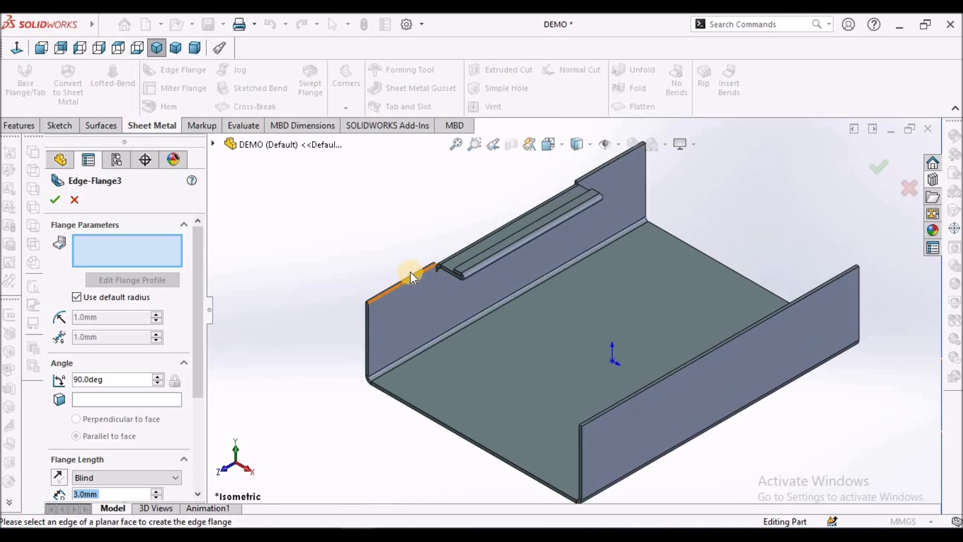
pyautogui.click(411, 272)
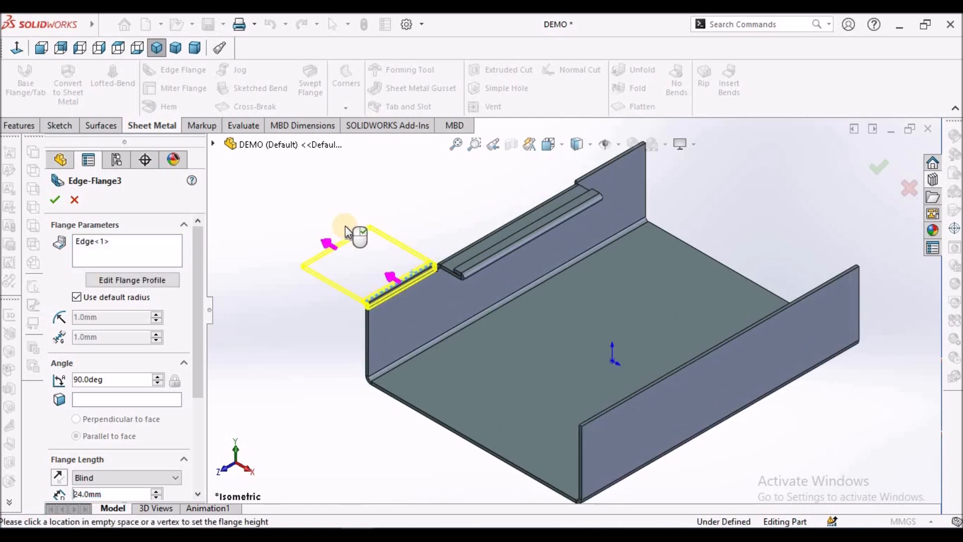
pyautogui.scroll(1, 608, 167)
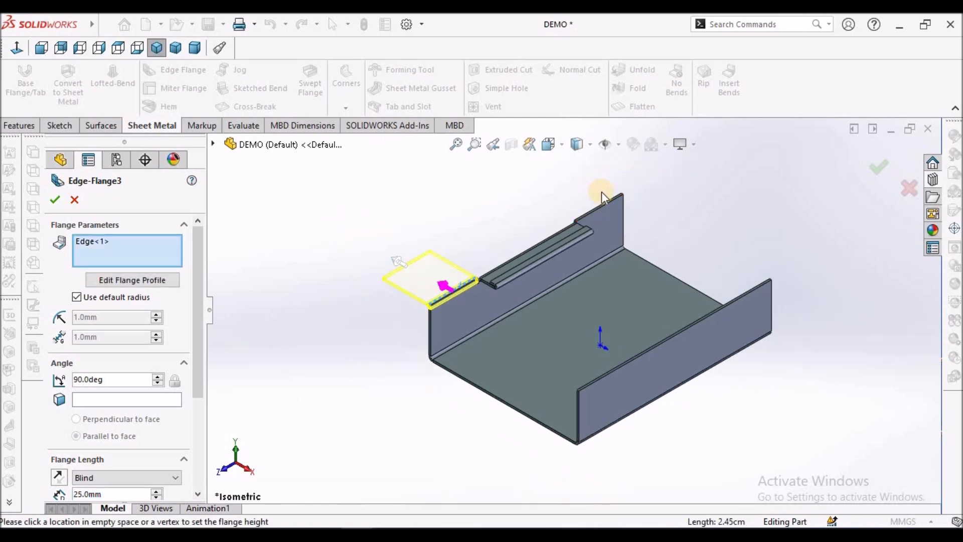
pyautogui.scroll(-2, 590, 256)
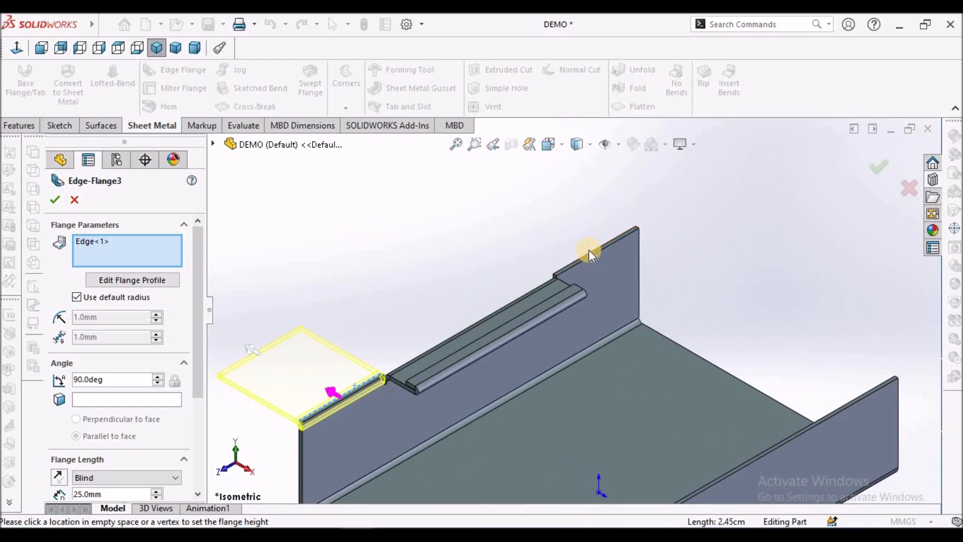
pyautogui.click(546, 223)
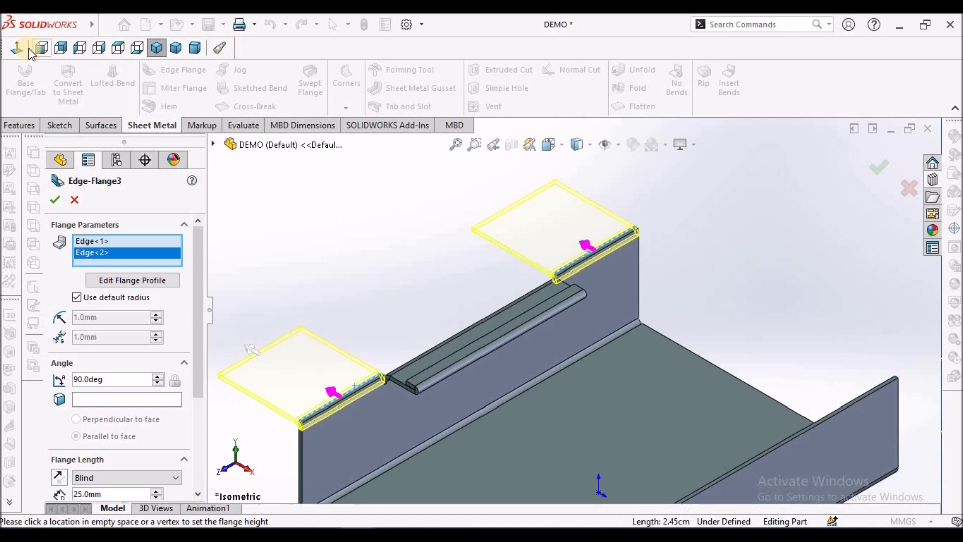
# Step: Examine the previewed flanges' bends against the hemmed flange in left and front views, and review the flange length and position options
pyautogui.click(82, 47)
pyautogui.scroll(-6, 504, 293)
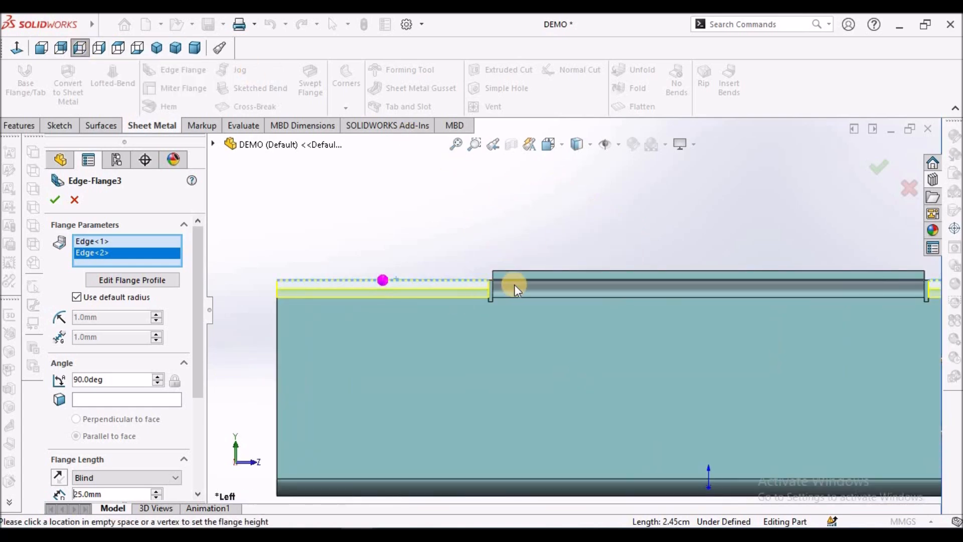
pyautogui.scroll(1, 543, 260)
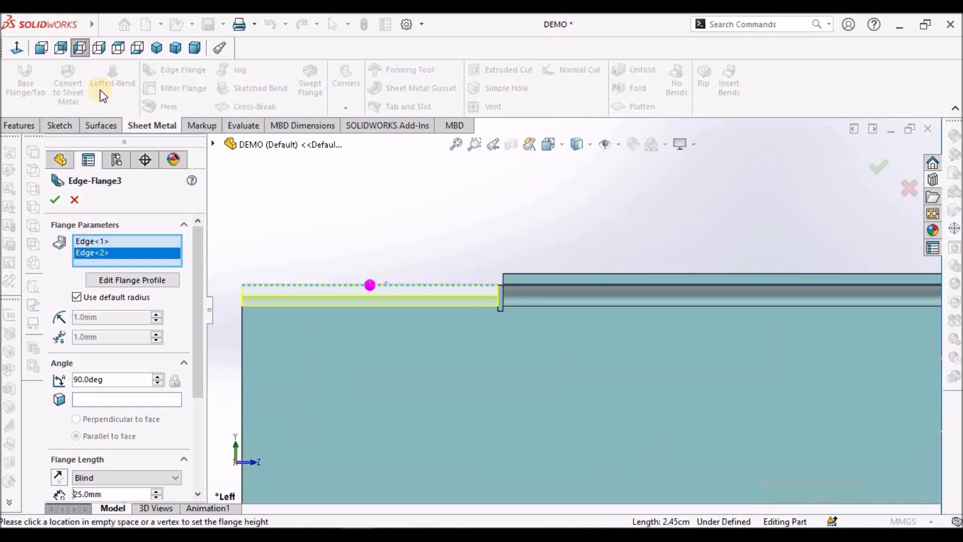
pyautogui.click(39, 48)
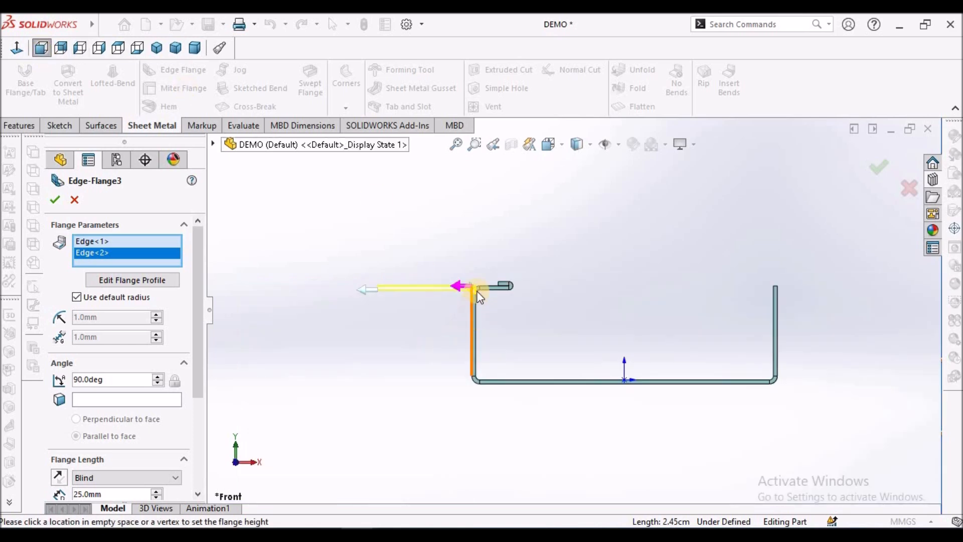
pyautogui.scroll(-4, 522, 275)
pyautogui.scroll(-5, 538, 296)
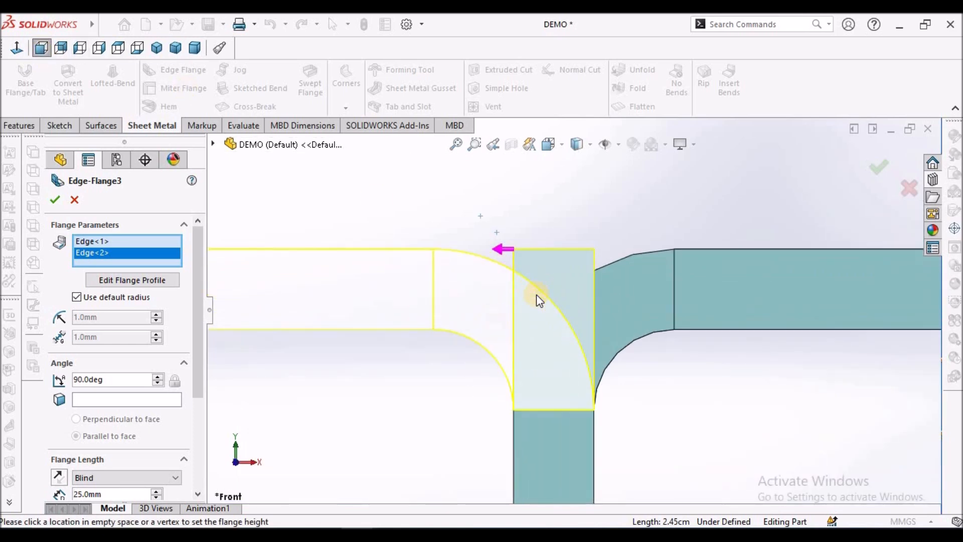
pyautogui.moveTo(198, 339); pyautogui.dragTo(200, 442)
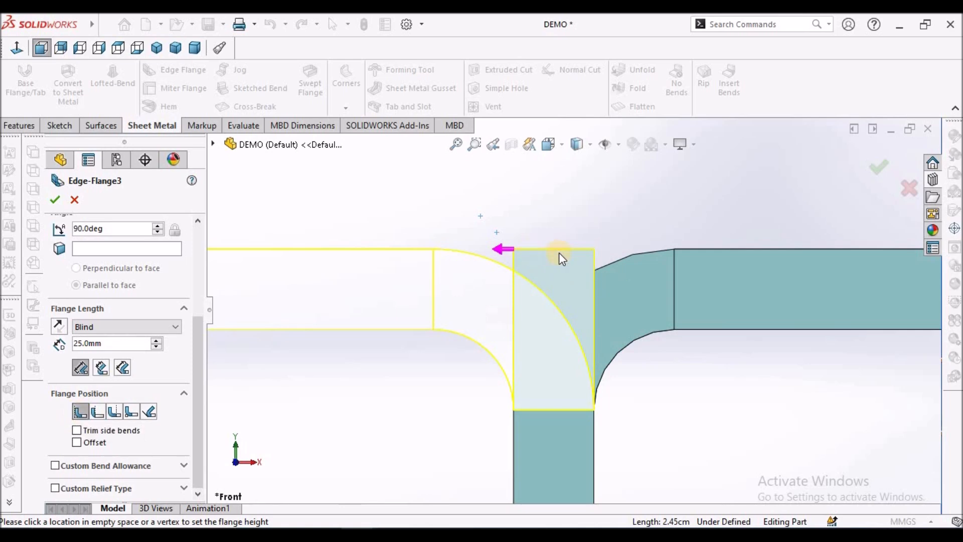
pyautogui.moveTo(573, 239); pyautogui.dragTo(582, 282, button='middle')
pyautogui.click(48, 50)
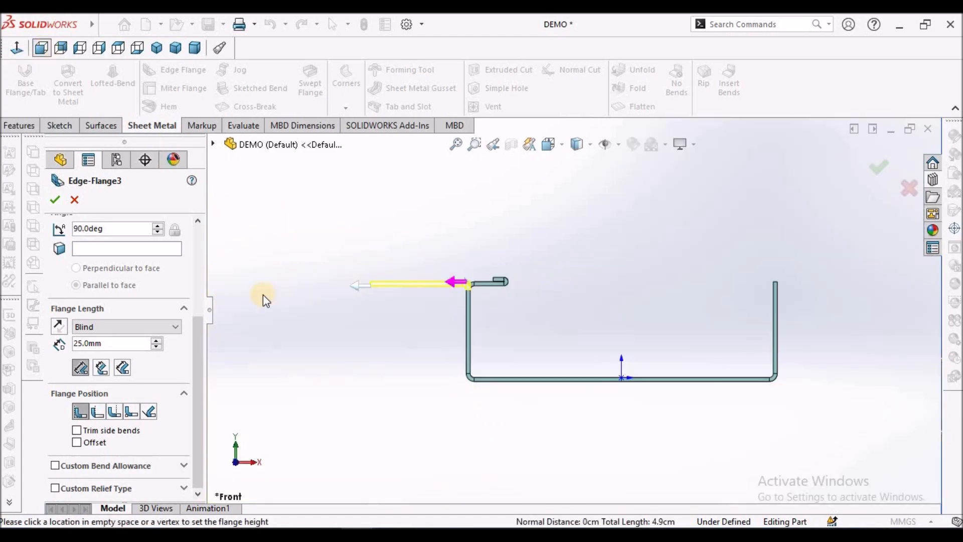
# Step: Set the length of both outward flanges to 13.1 mm and accept the edge flange feature
pyautogui.scroll(-5, 460, 286)
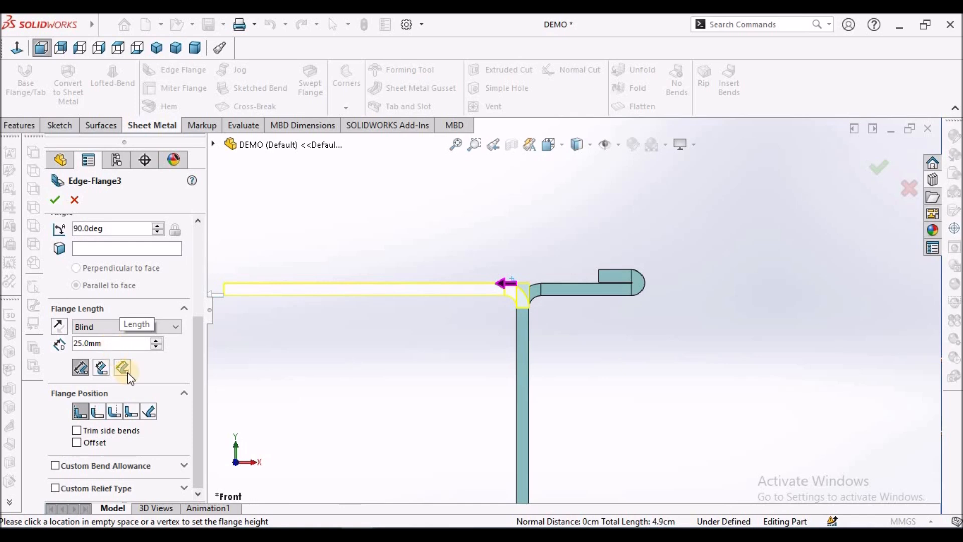
pyautogui.write('13.1')
pyautogui.press('Return')
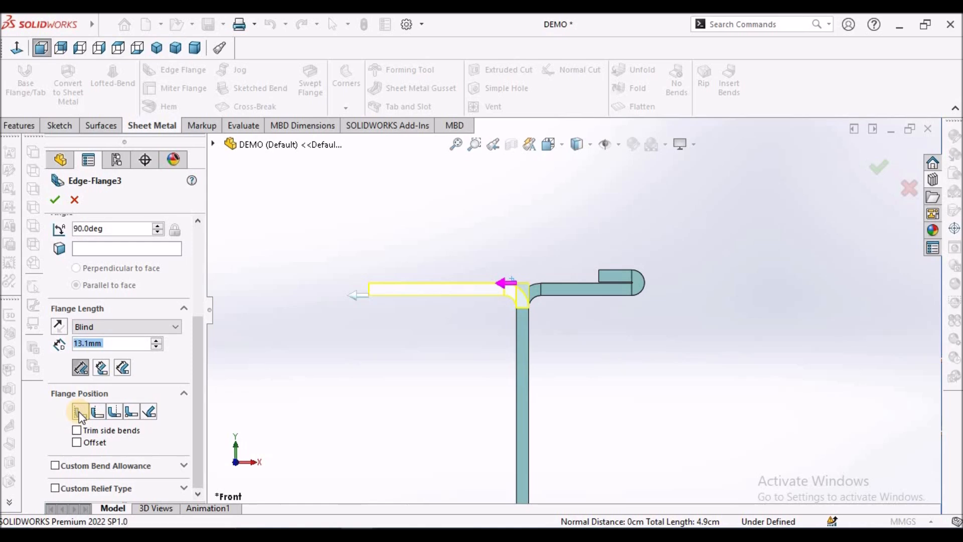
pyautogui.moveTo(202, 450); pyautogui.dragTo(207, 473)
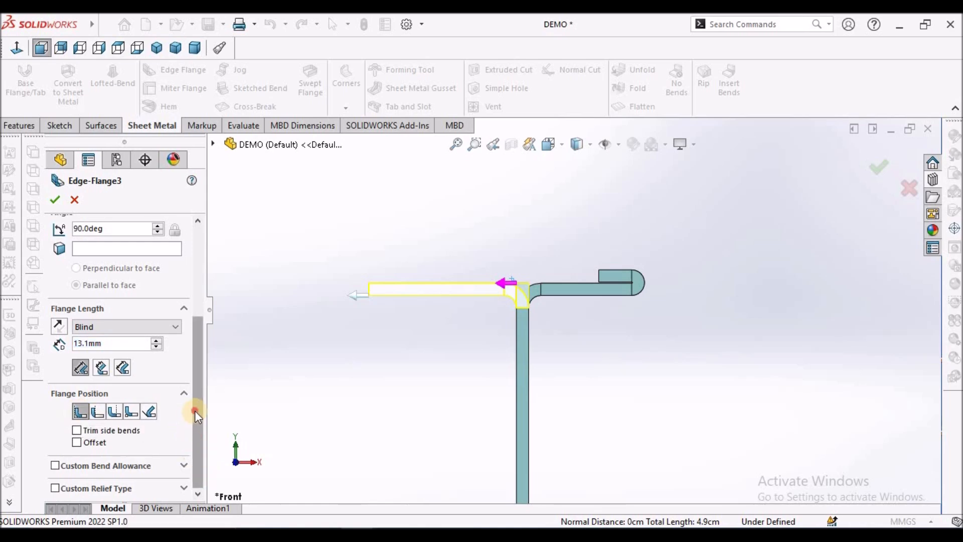
pyautogui.moveTo(196, 391); pyautogui.dragTo(200, 314)
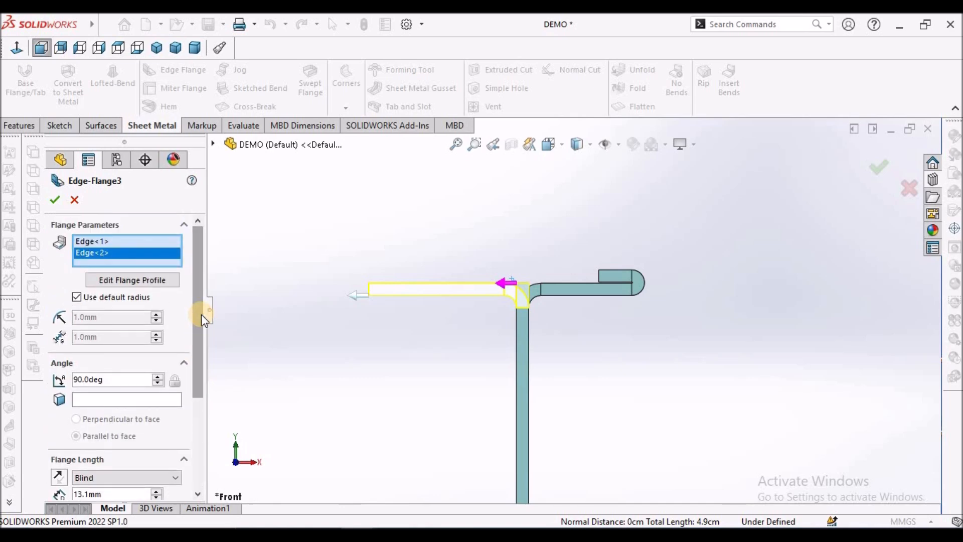
pyautogui.click(56, 199)
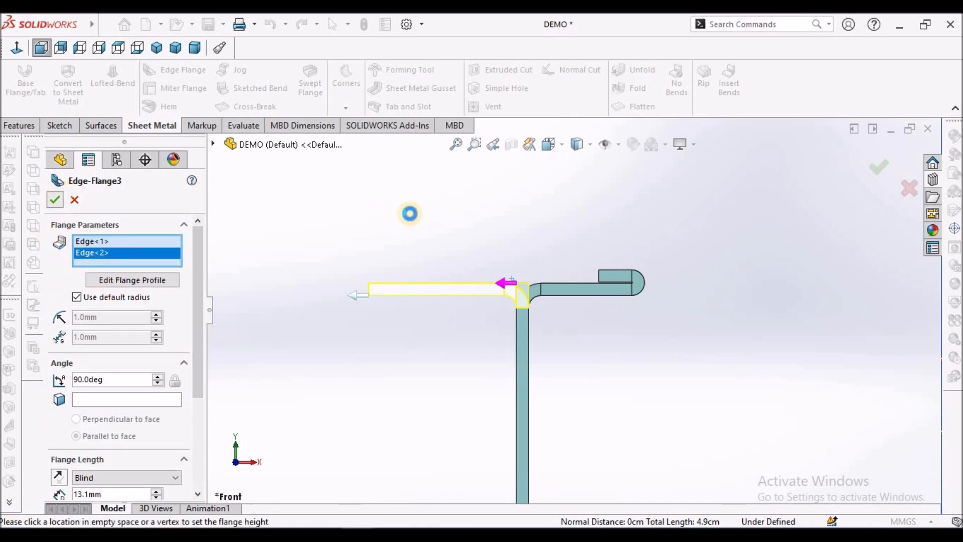
pyautogui.moveTo(460, 253); pyautogui.dragTo(456, 294, button='middle')
pyautogui.scroll(4, 571, 315)
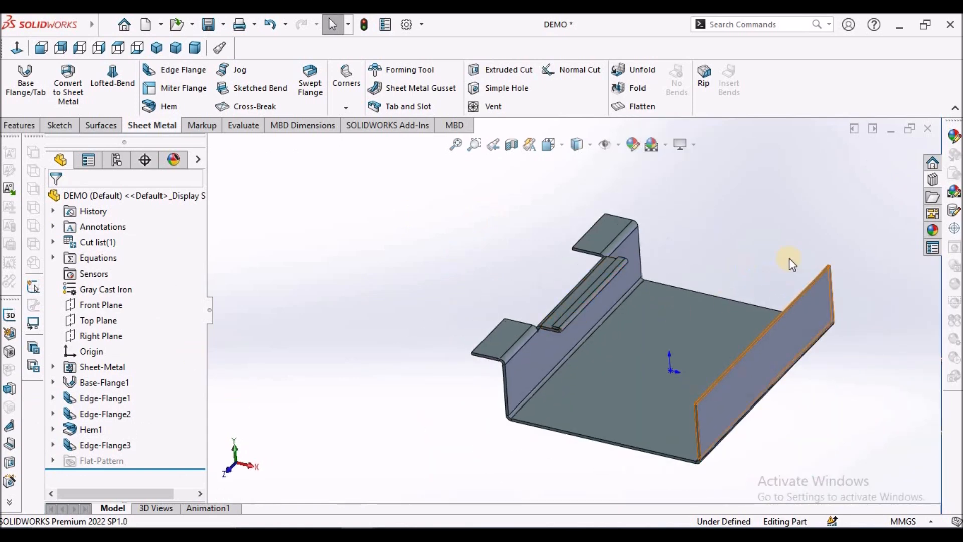
# Step: Edit Sketch21 under Edge-Flange3, dimension its outer line 13.1 mm from the side wall's long edge, and exit the sketch
pyautogui.click(52, 445)
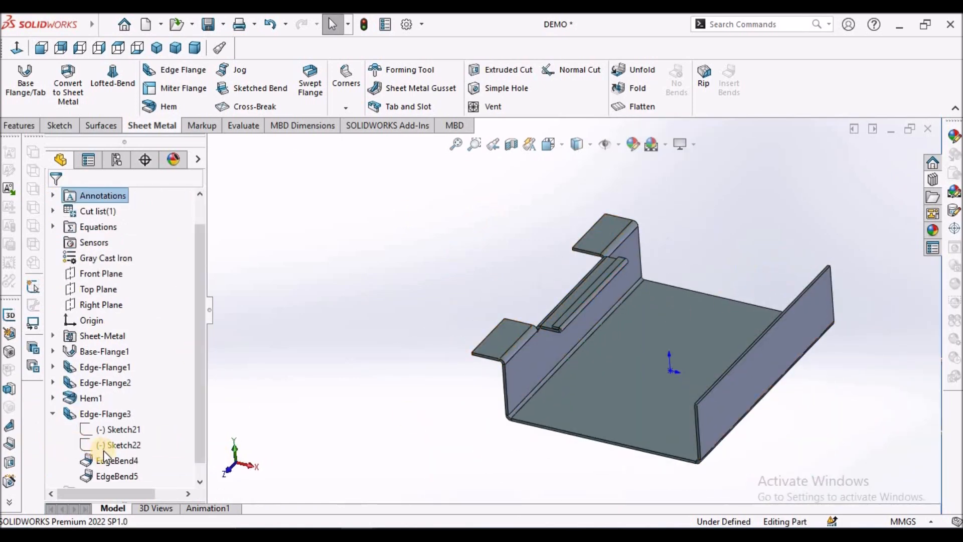
pyautogui.rightClick(103, 429)
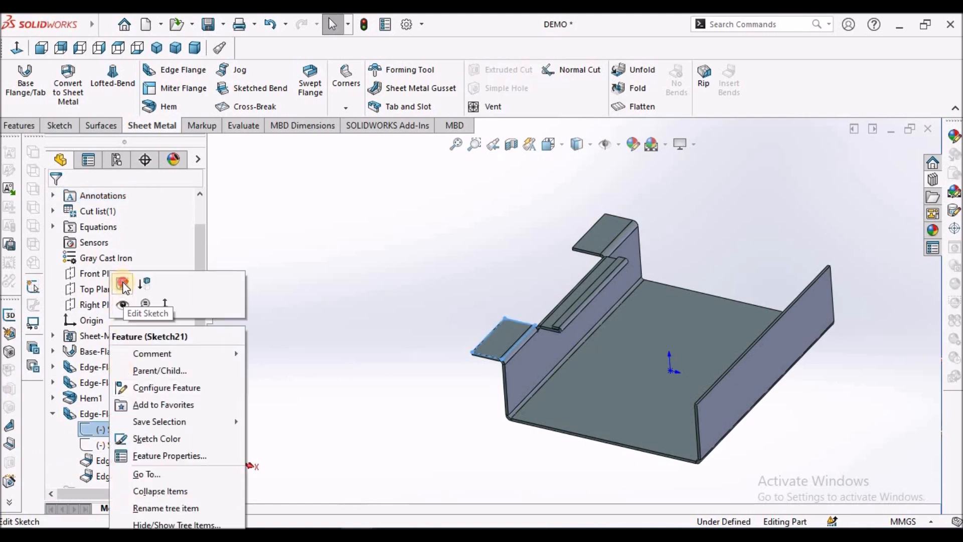
pyautogui.click(124, 302)
pyautogui.click(56, 81)
pyautogui.scroll(-3, 562, 324)
pyautogui.scroll(-2, 562, 359)
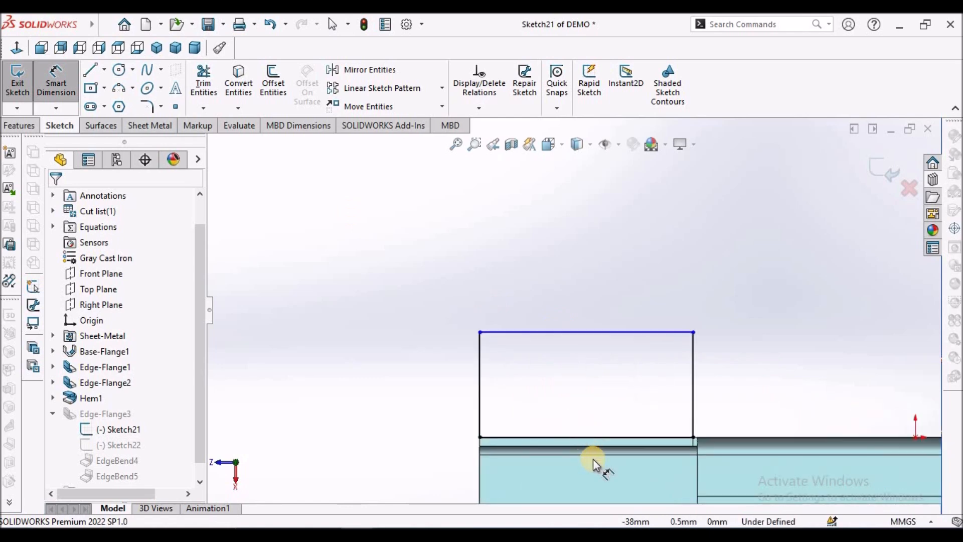
pyautogui.click(589, 446)
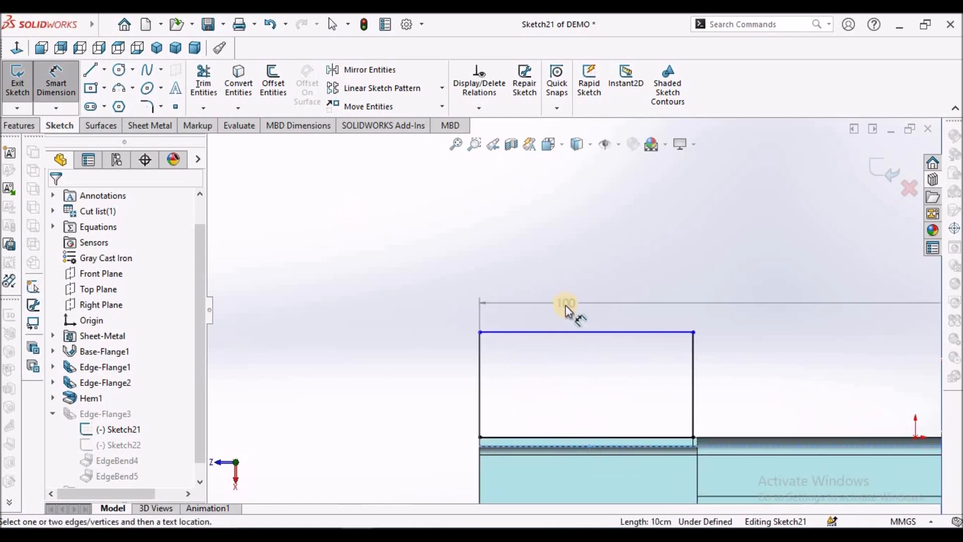
pyautogui.click(572, 332)
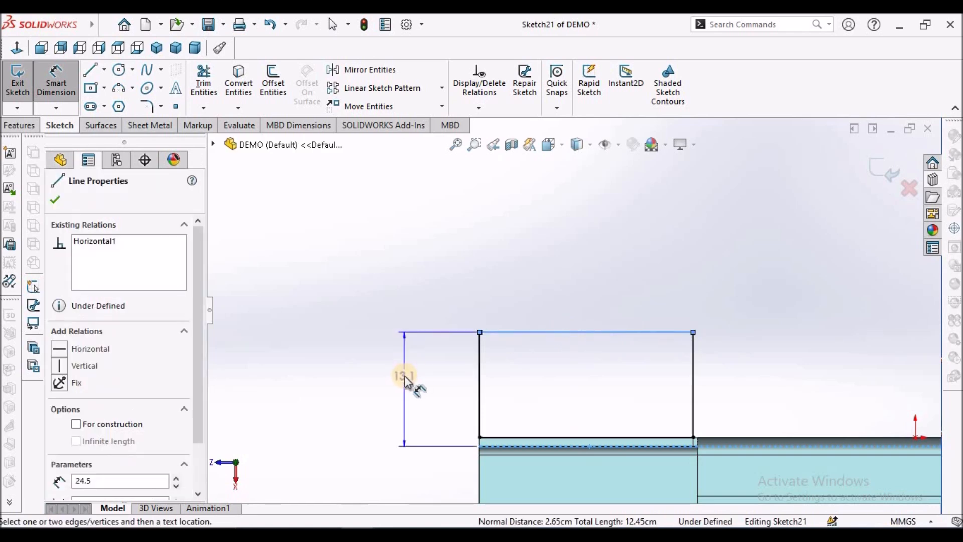
pyautogui.click(404, 378)
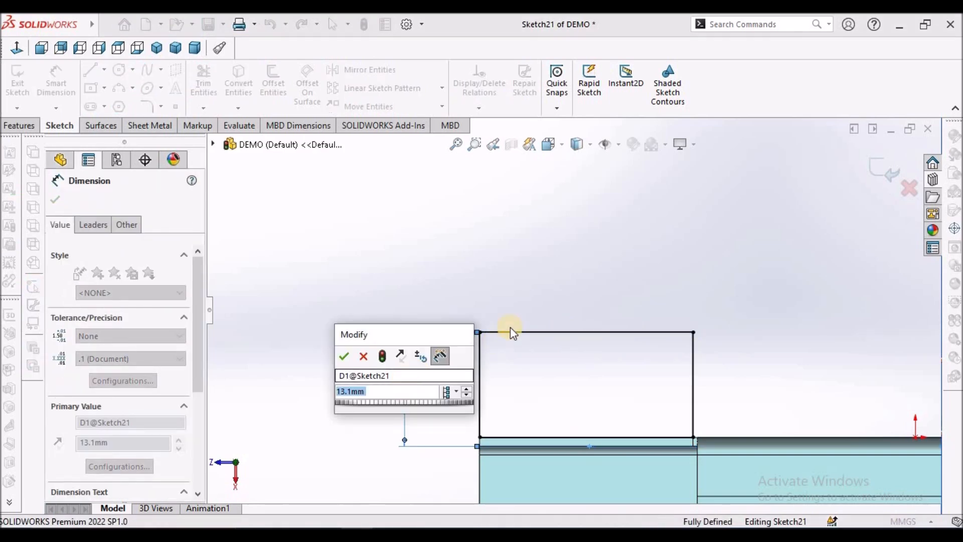
pyautogui.click(343, 356)
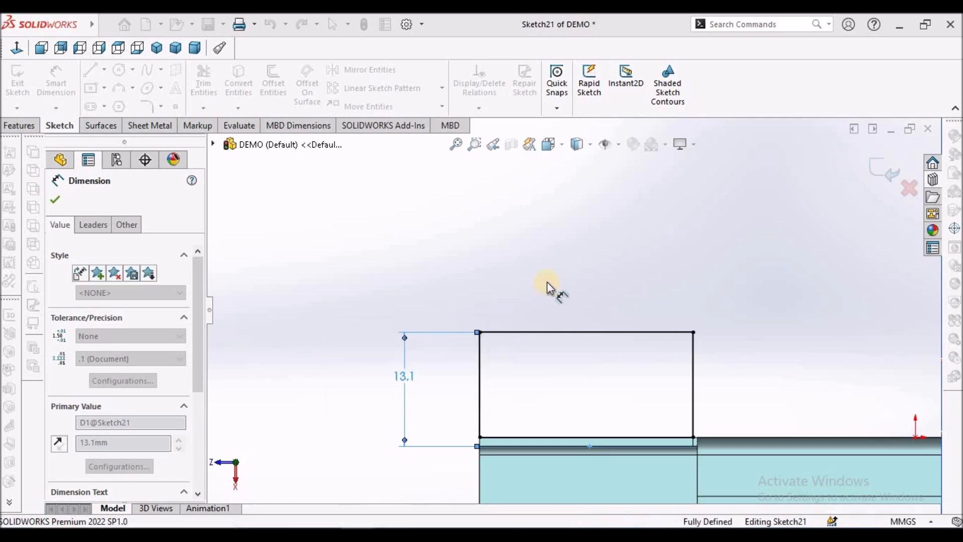
pyautogui.scroll(5, 735, 324)
pyautogui.scroll(-3, 699, 321)
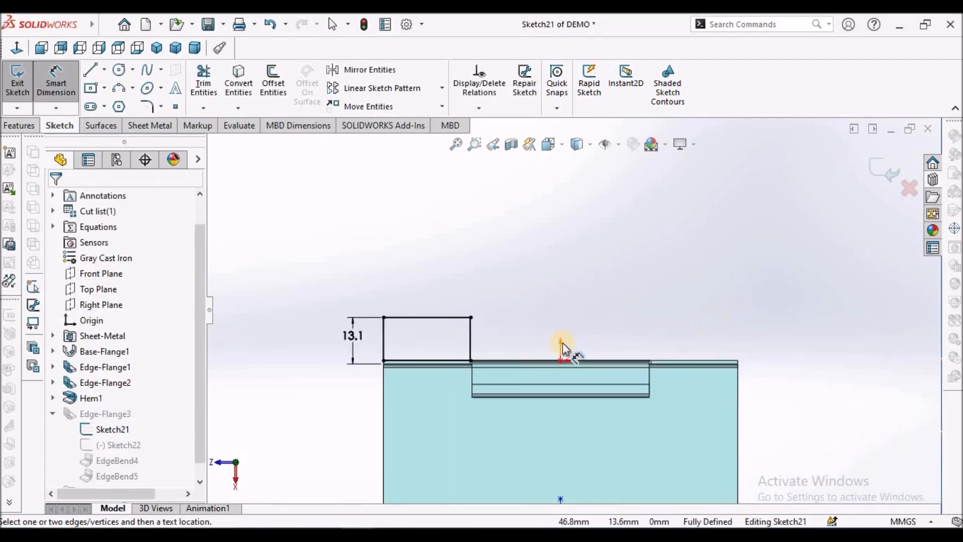
pyautogui.scroll(-2, 425, 377)
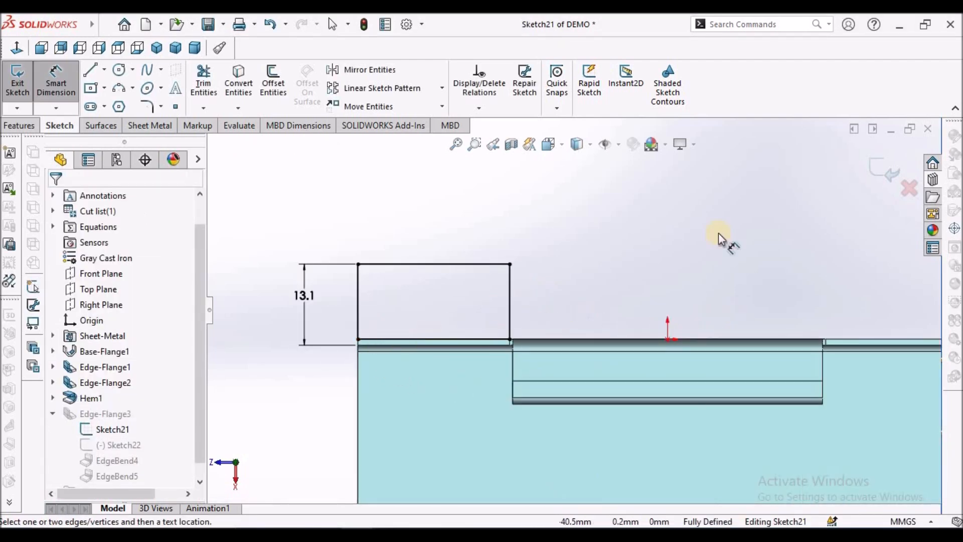
pyautogui.click(889, 172)
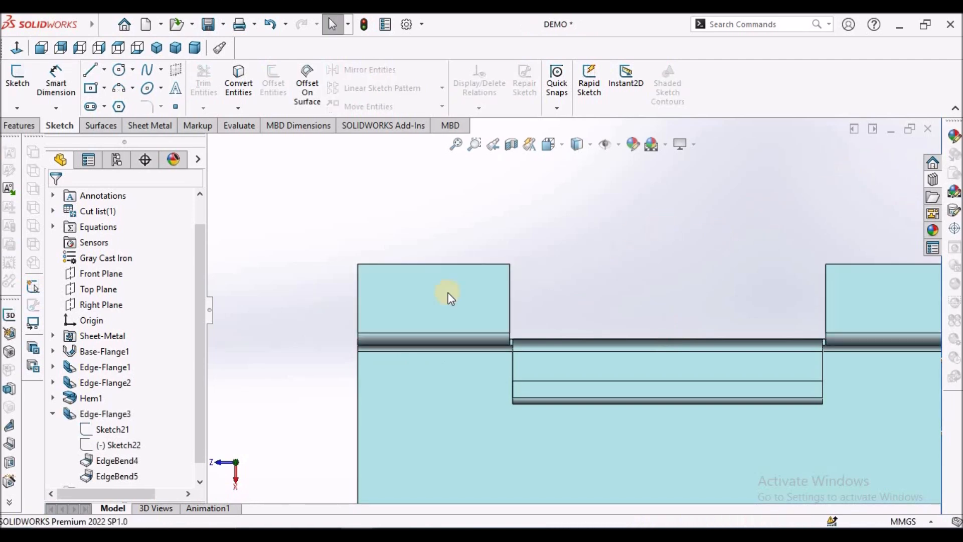
# Step: Show Sketch21 under Edge-Flange3 in the model
pyautogui.rightClick(129, 444)
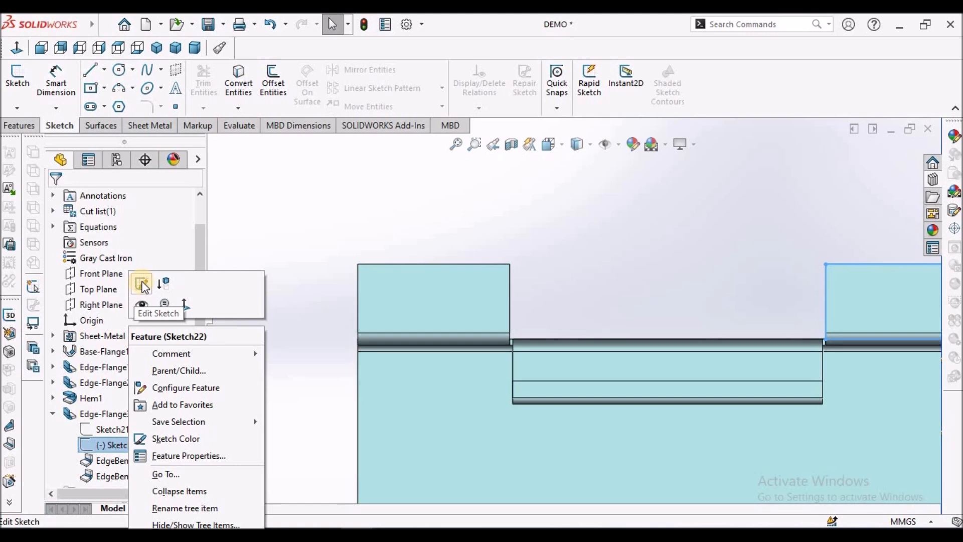
pyautogui.click(344, 255)
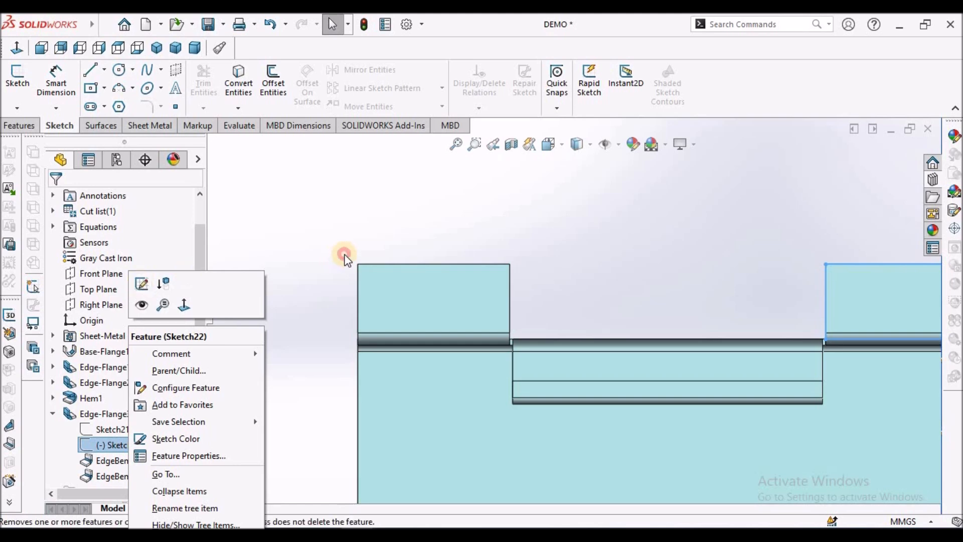
pyautogui.rightClick(115, 427)
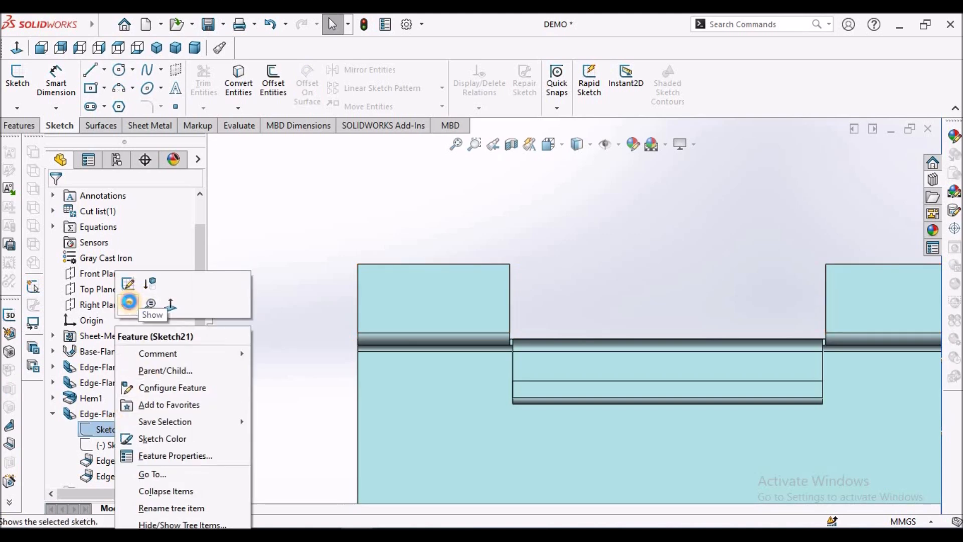
pyautogui.click(129, 301)
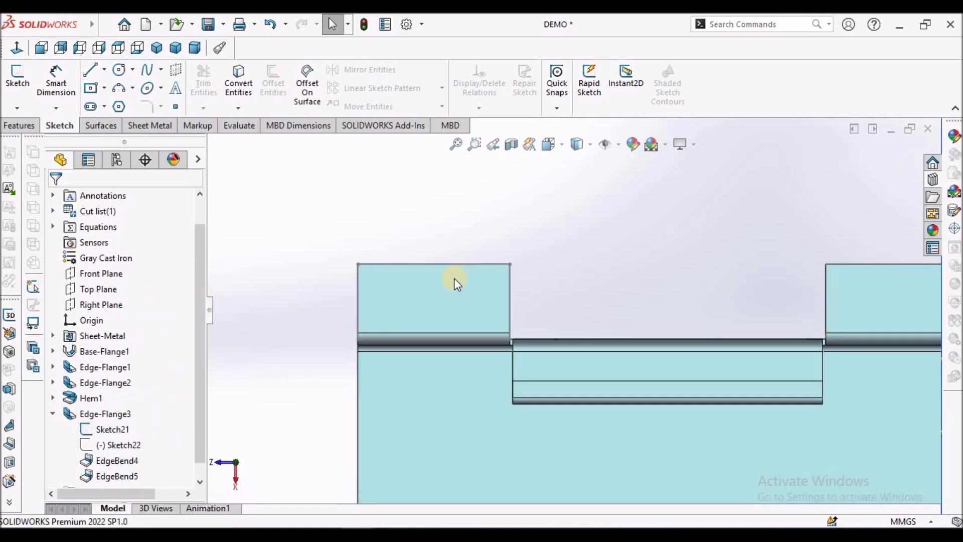
pyautogui.scroll(-2, 471, 260)
# Step: Edit Sketch22 under Edge-Flange3, make its outer line collinear with Sketch21's outer line, and exit the sketch
pyautogui.rightClick(113, 446)
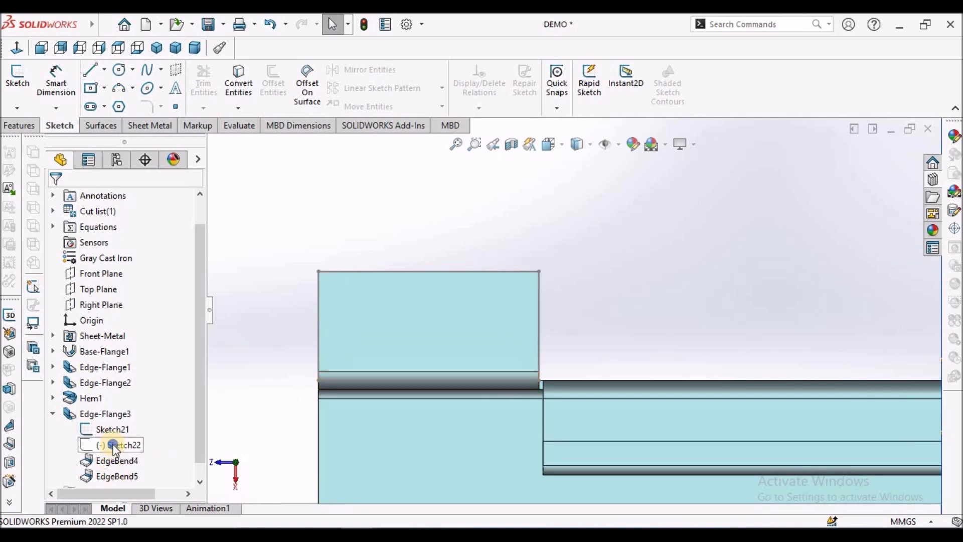
pyautogui.click(125, 284)
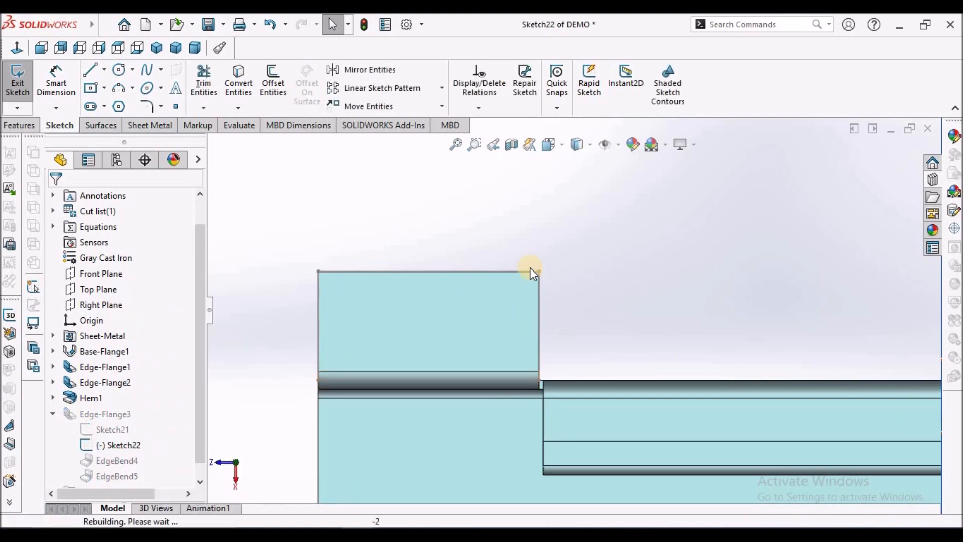
pyautogui.scroll(3, 753, 321)
pyautogui.scroll(-2, 821, 318)
pyautogui.click(693, 280)
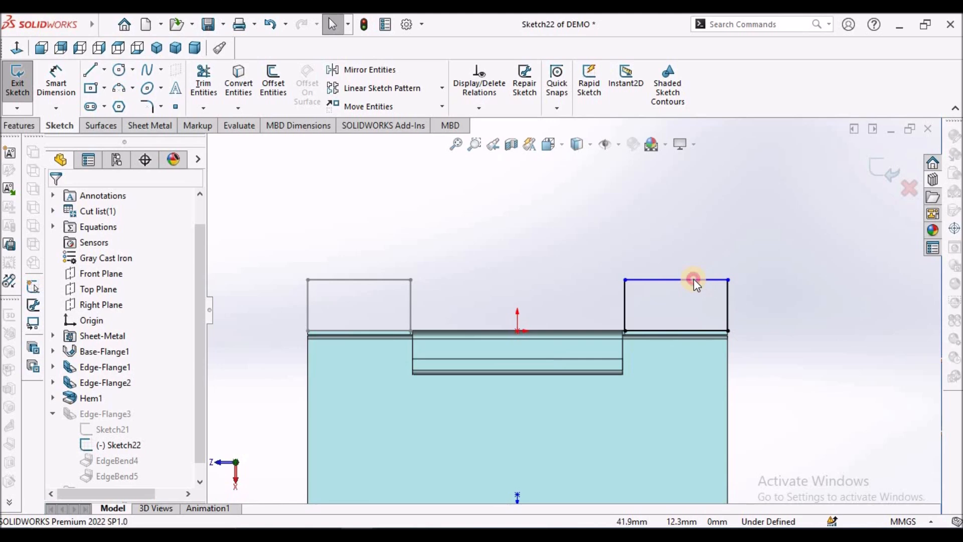
pyautogui.keyDown('ctrl'); pyautogui.click(378, 280); pyautogui.keyUp('ctrl')
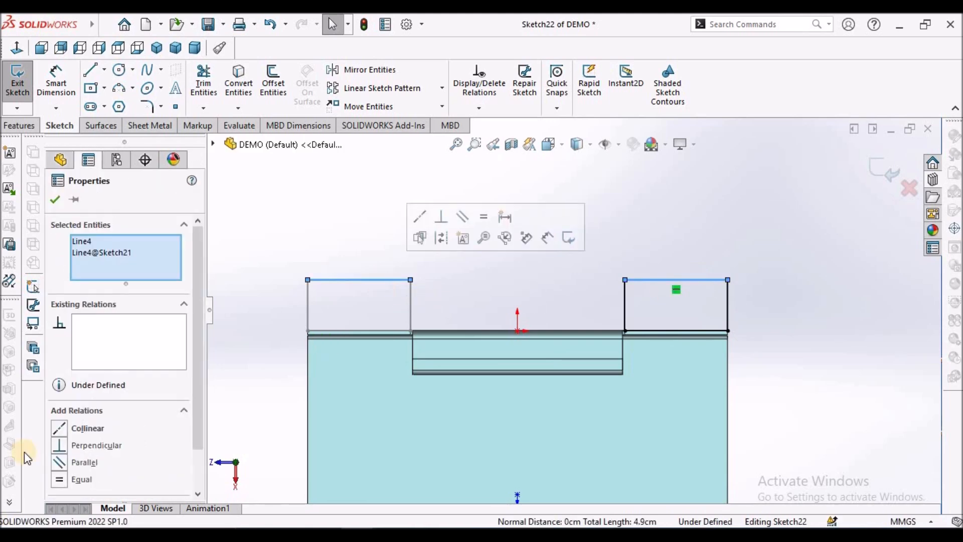
pyautogui.click(57, 429)
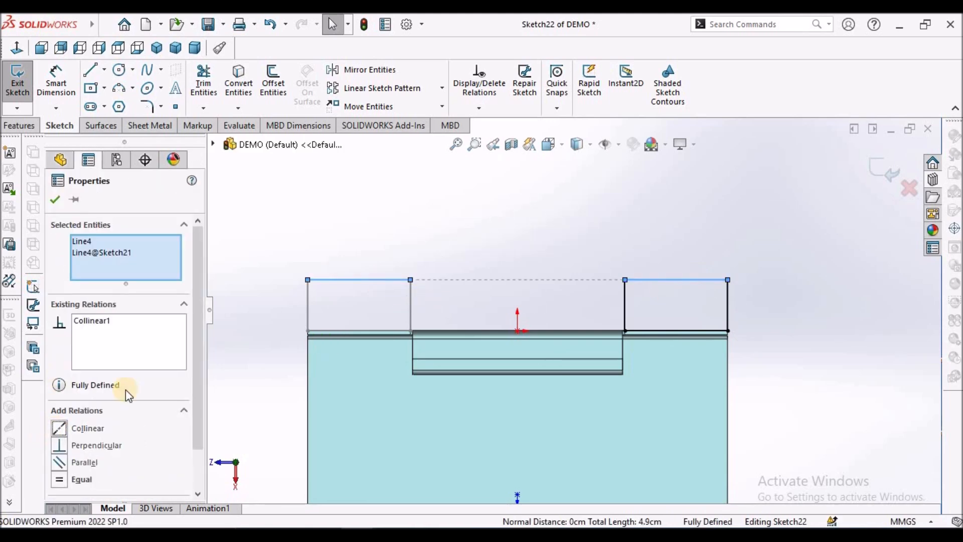
pyautogui.click(54, 197)
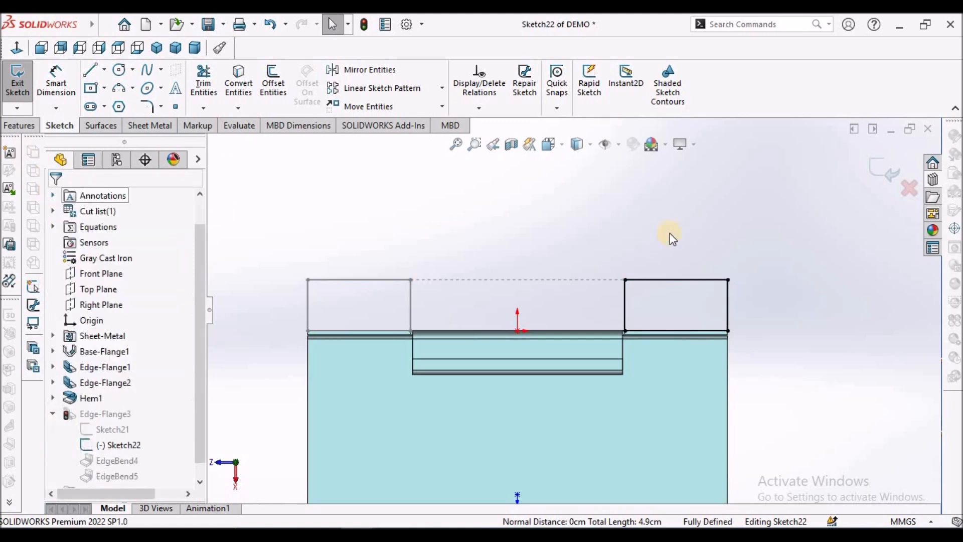
pyautogui.click(878, 168)
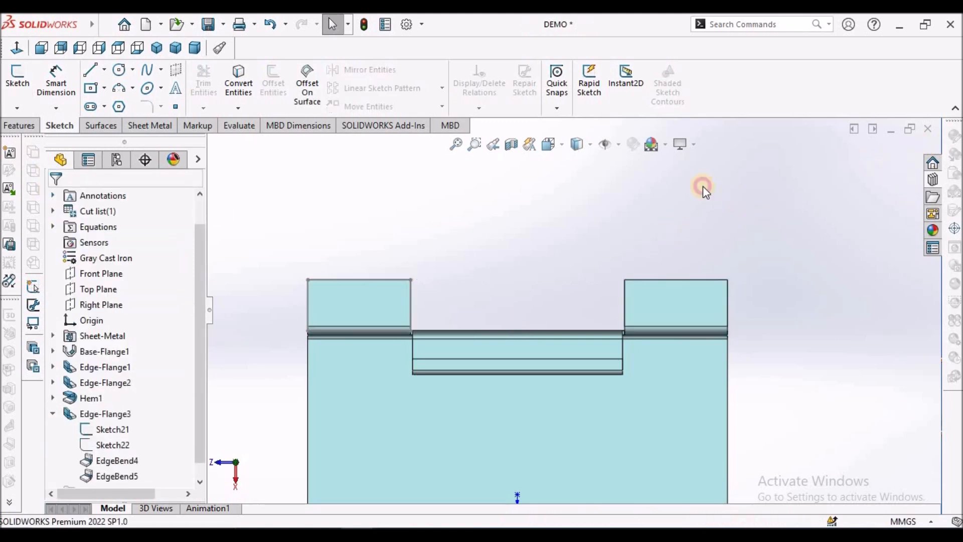
# Step: Hide Sketch21 and display the bracket in a tilted three-dimensional view
pyautogui.click(194, 49)
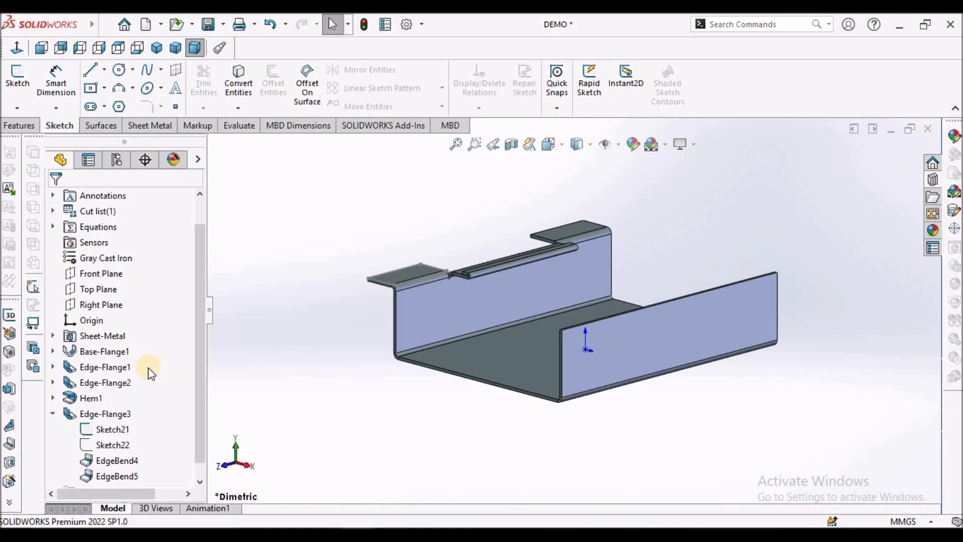
pyautogui.rightClick(111, 430)
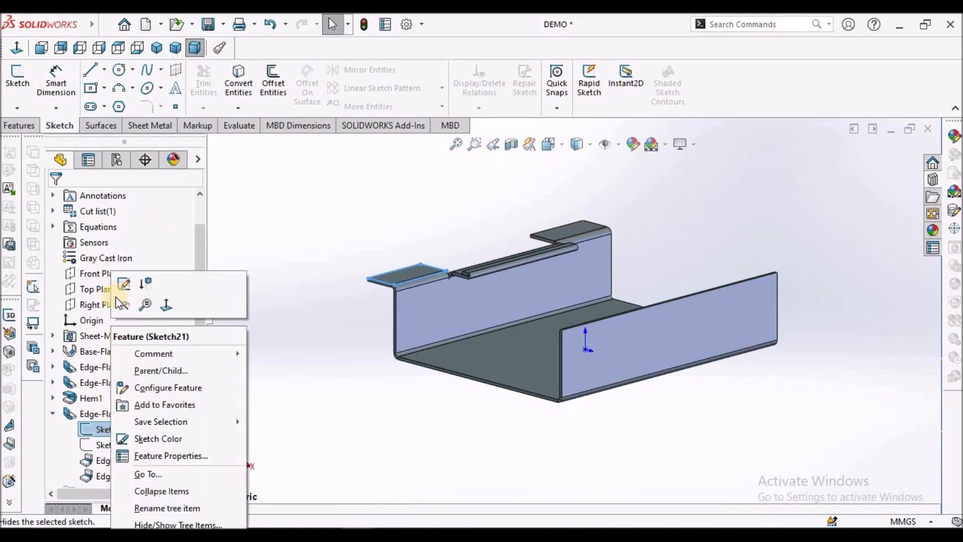
pyautogui.click(343, 331)
pyautogui.moveTo(512, 232); pyautogui.dragTo(528, 288, button='middle')
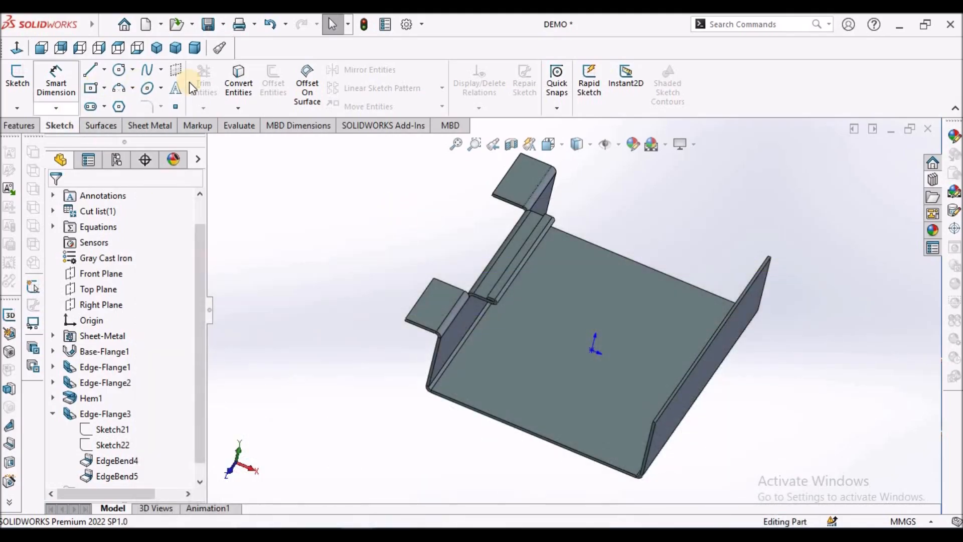
# Step: Start an Edge Flange about 15 mm long, bending upward from the outer edges of both outward tabs
pyautogui.click(153, 125)
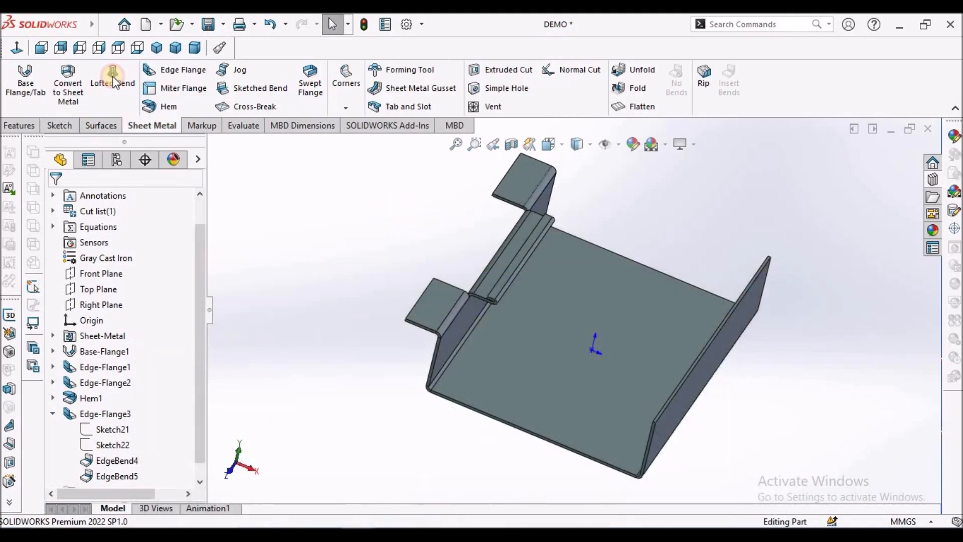
pyautogui.click(173, 72)
pyautogui.scroll(-3, 469, 311)
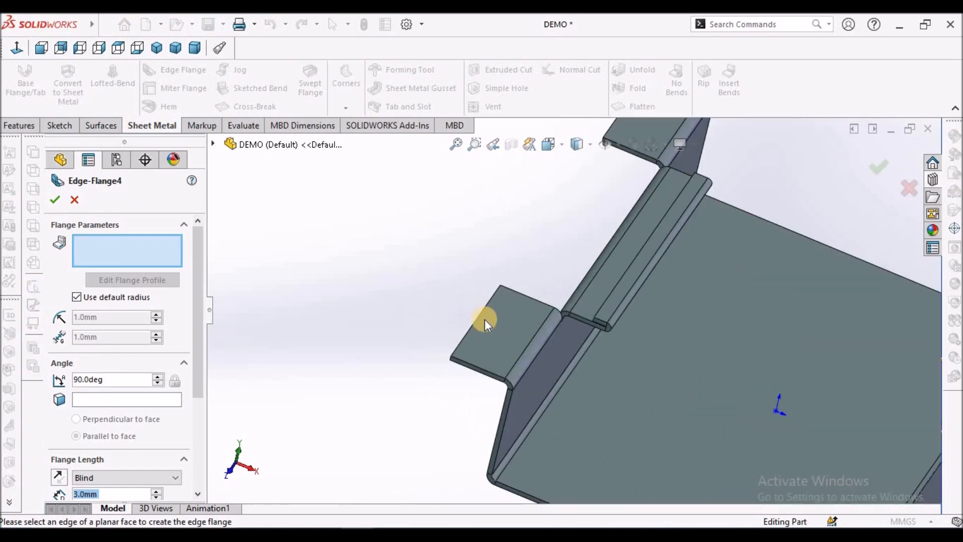
pyautogui.click(481, 310)
pyautogui.scroll(3, 636, 203)
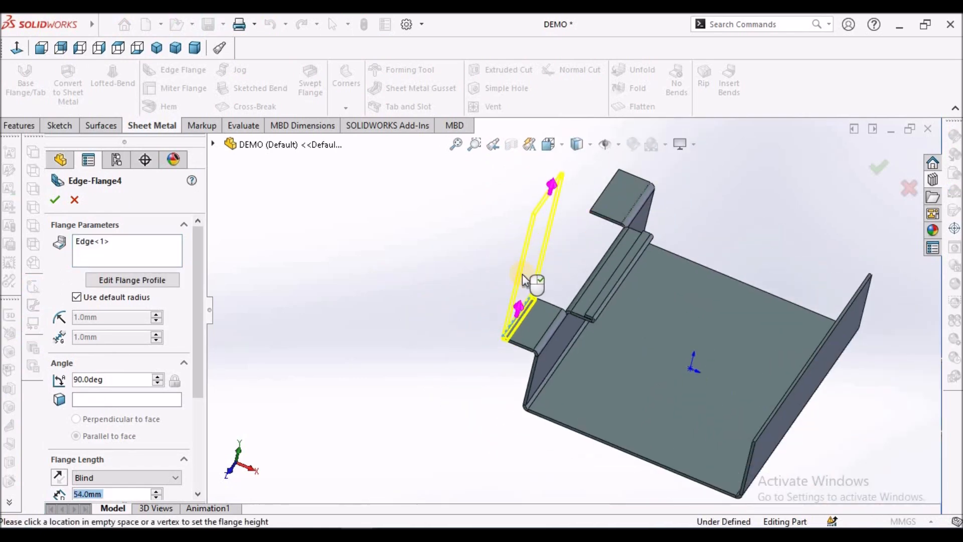
pyautogui.click(512, 283)
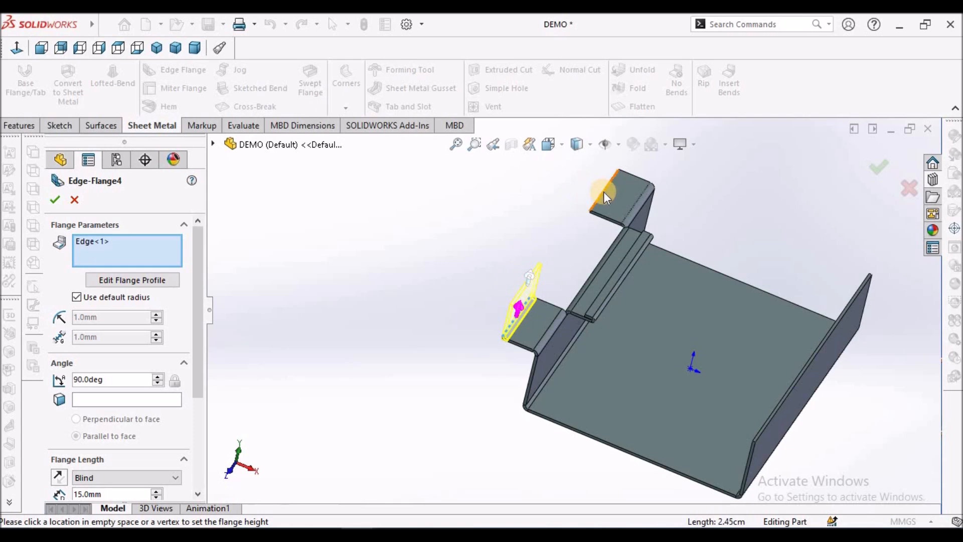
pyautogui.click(603, 192)
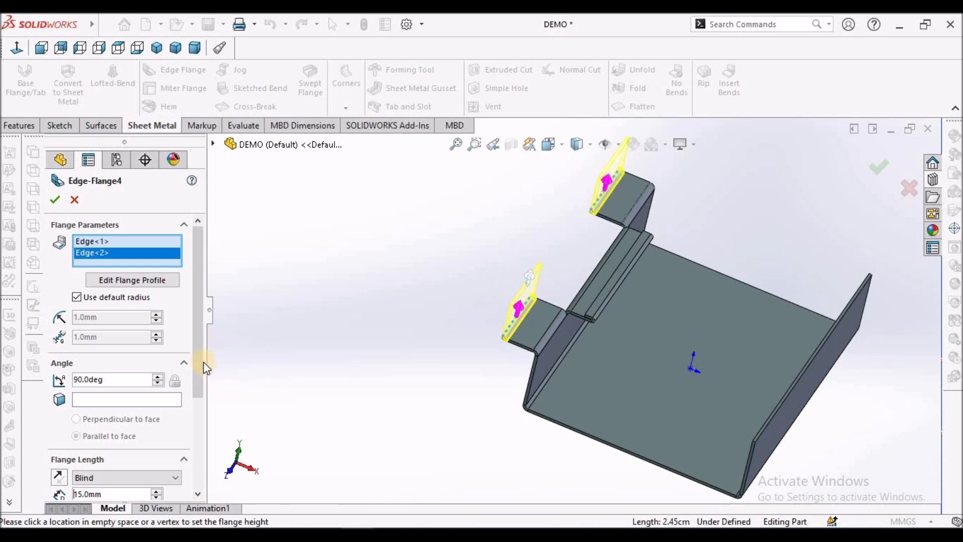
# Step: Set the length of both upward flanges to 10 mm and accept the edge flange feature
pyautogui.moveTo(198, 365); pyautogui.dragTo(211, 442)
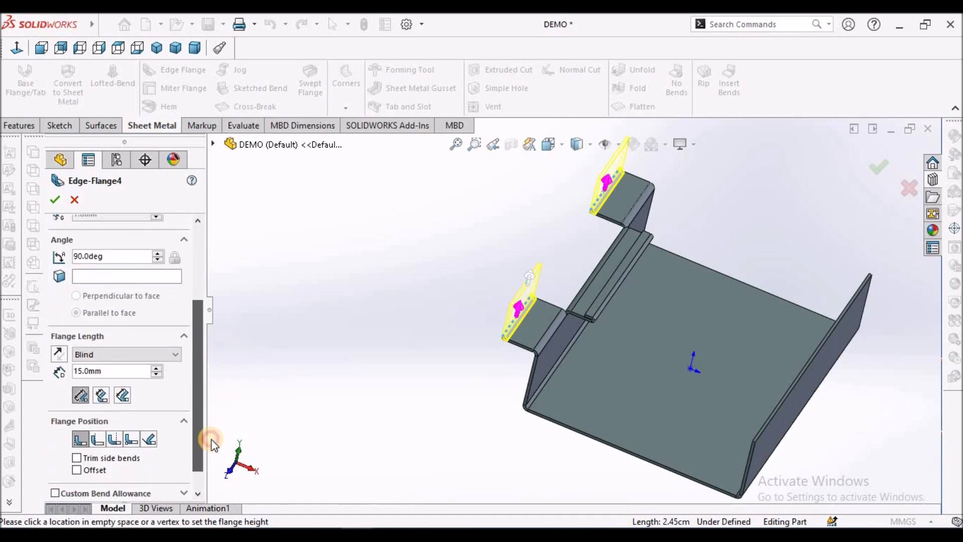
pyautogui.doubleClick(109, 369)
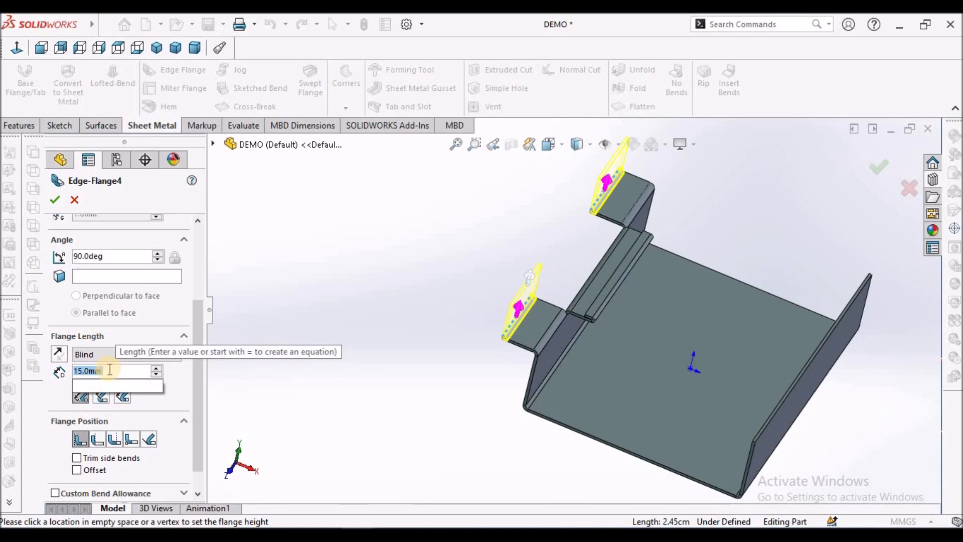
pyautogui.write('10')
pyautogui.press('Return')
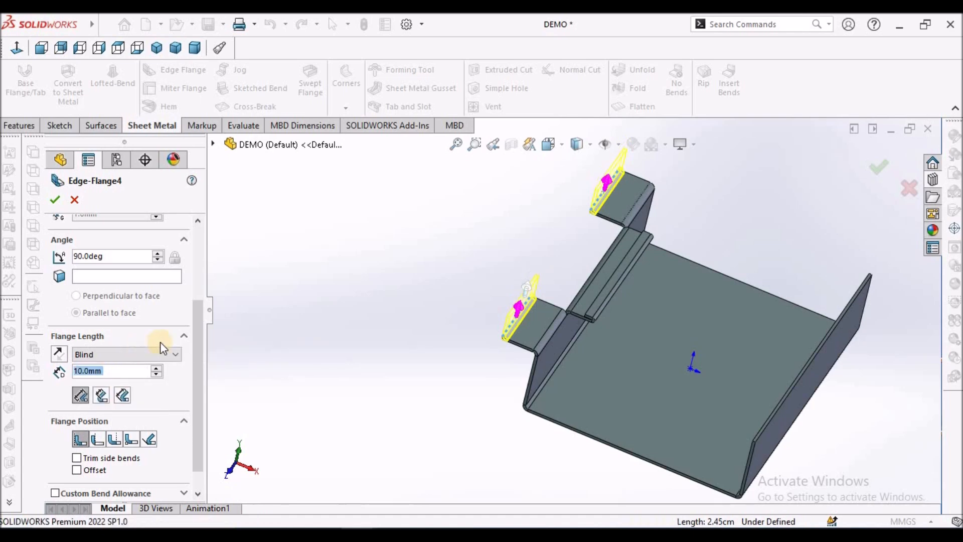
pyautogui.click(54, 199)
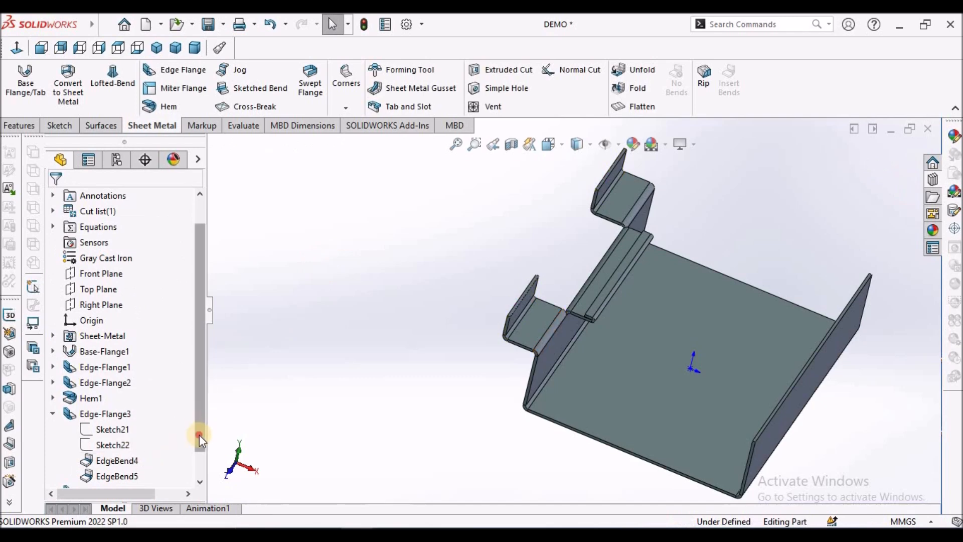
# Step: Edit Sketch27 under Edge-Flange4, dimension its upper line 10 mm from the outward tab's underside edge, and exit the sketch
pyautogui.scroll(-1, 200, 471)
pyautogui.click(53, 382)
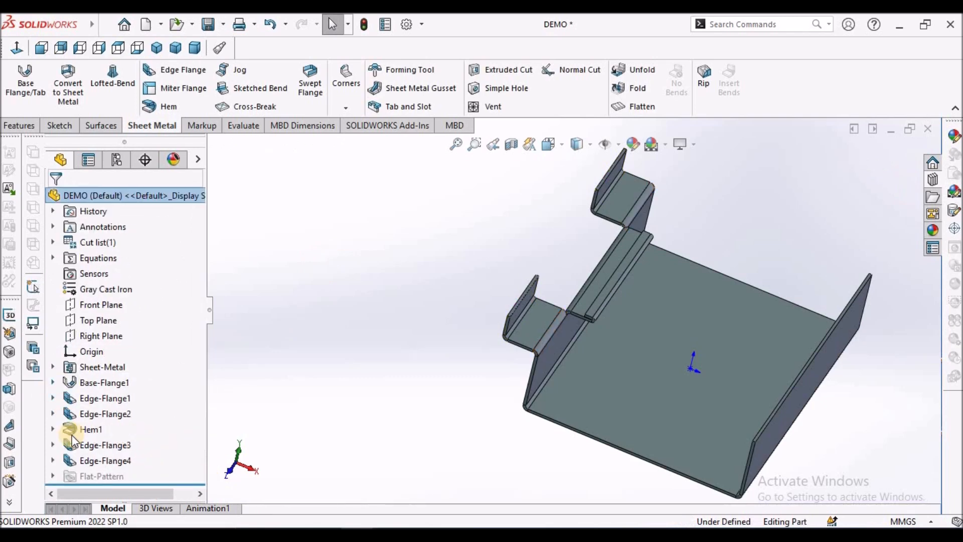
pyautogui.click(53, 459)
pyautogui.click(103, 429)
pyautogui.click(117, 389)
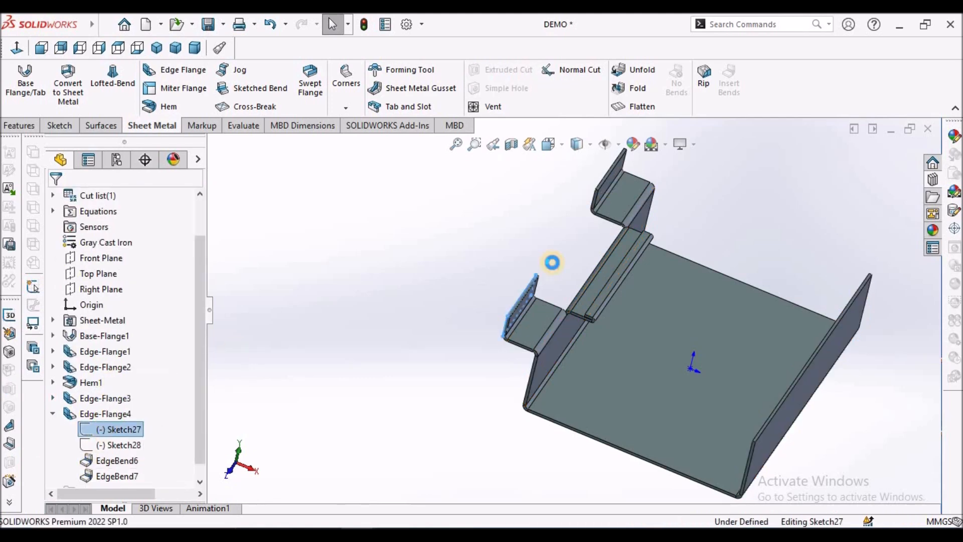
pyautogui.click(55, 81)
pyautogui.scroll(-5, 552, 291)
pyautogui.scroll(-2, 619, 327)
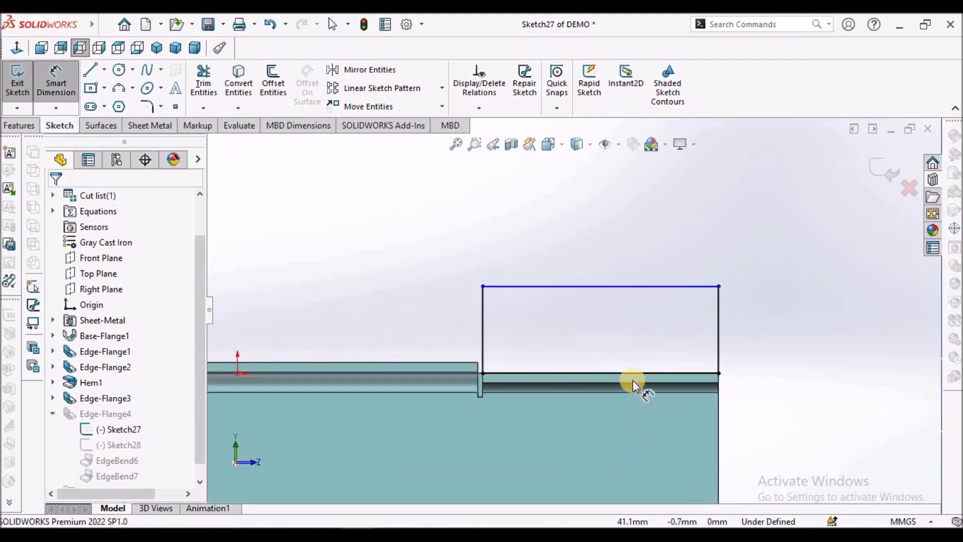
pyautogui.click(633, 382)
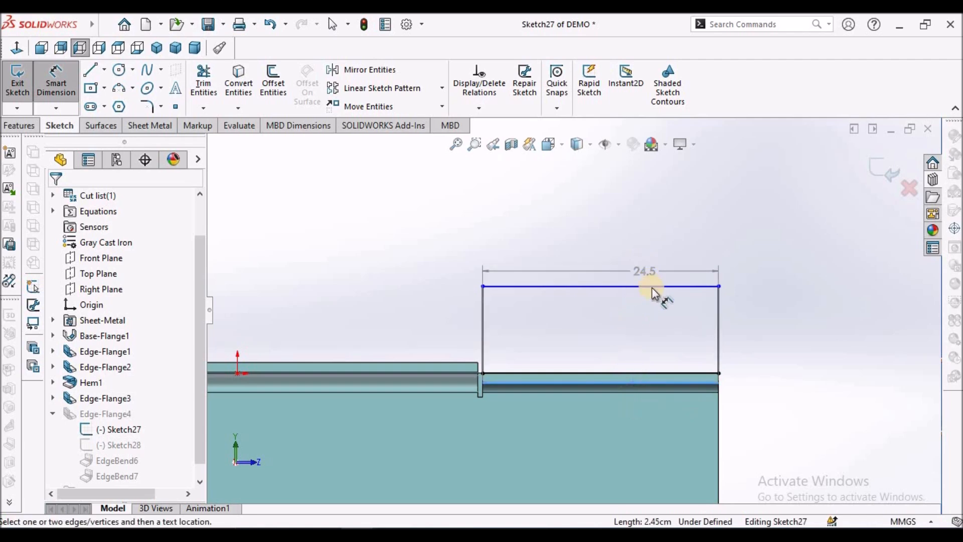
pyautogui.click(653, 286)
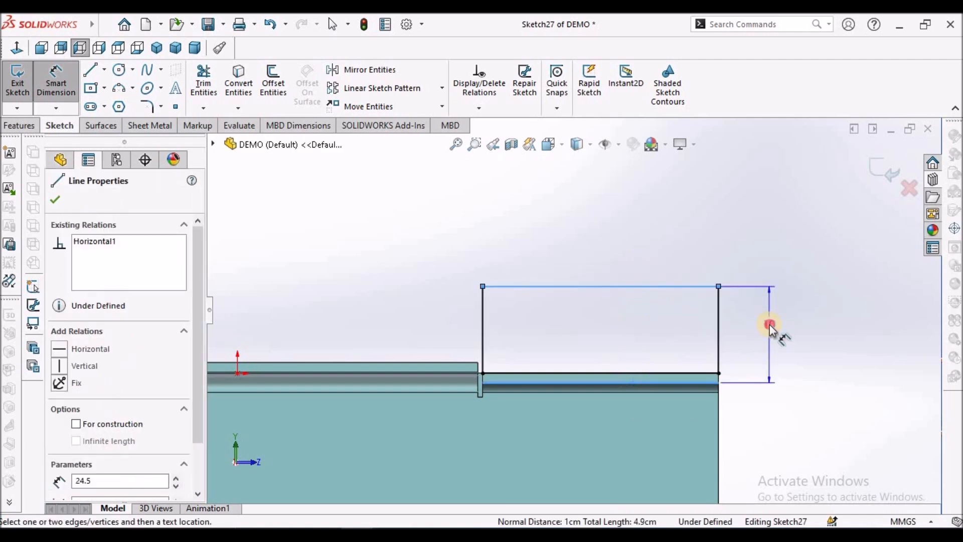
pyautogui.click(770, 326)
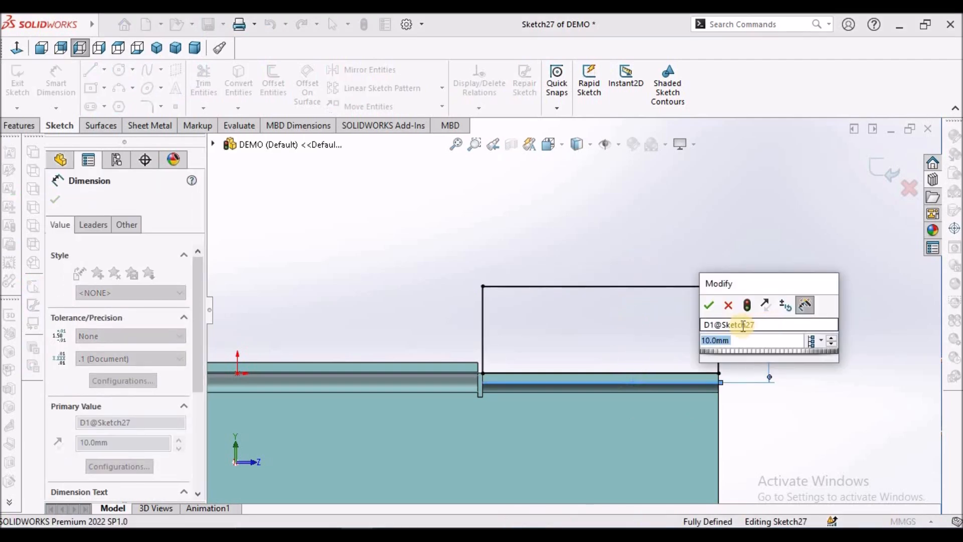
pyautogui.click(709, 306)
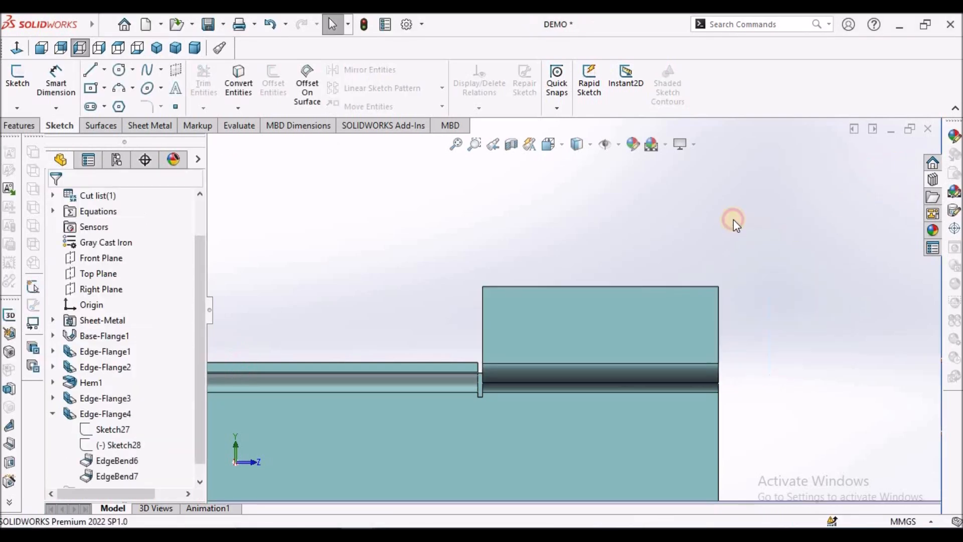
# Step: Show Sketch27 under Edge-Flange4 in the model
pyautogui.scroll(5, 733, 218)
pyautogui.moveTo(732, 241); pyautogui.dragTo(699, 301, button='middle')
pyautogui.press('f')
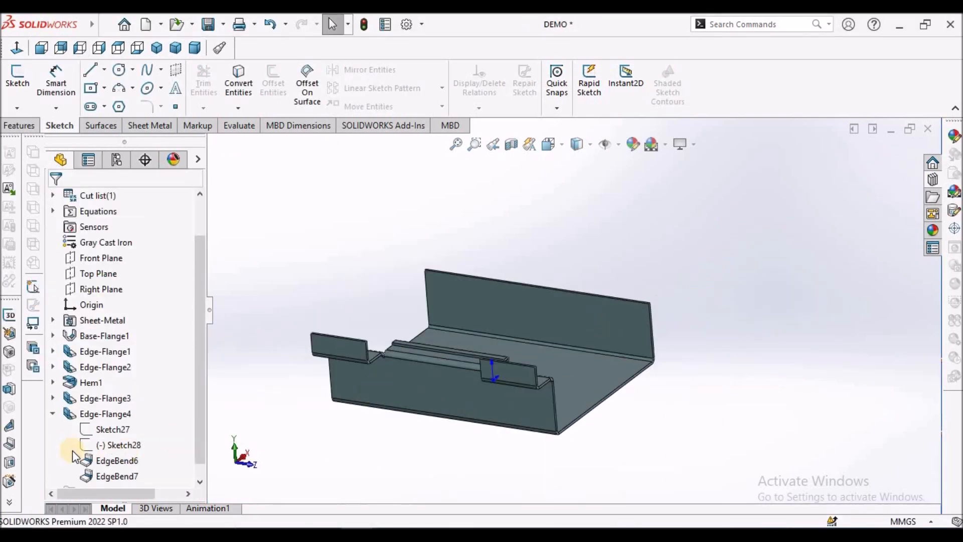
pyautogui.rightClick(109, 429)
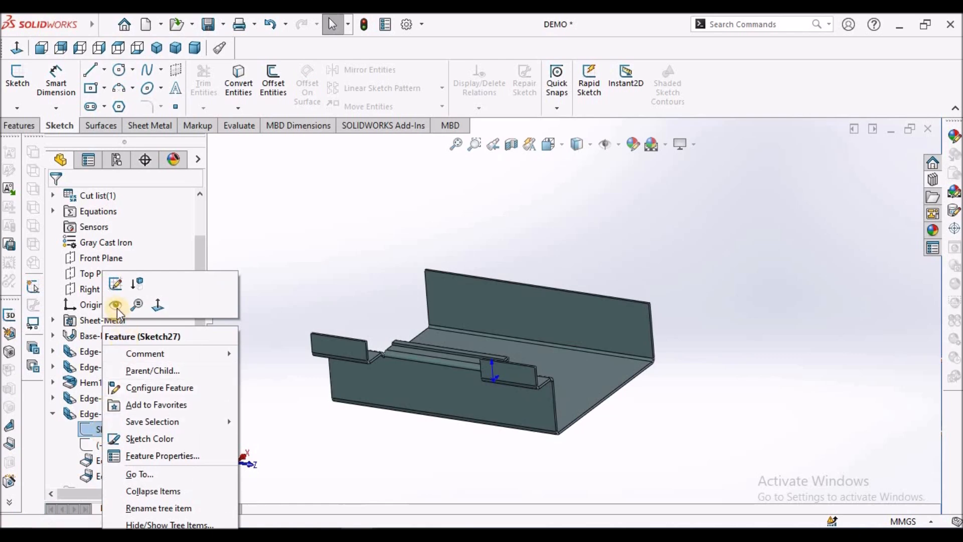
pyautogui.click(293, 260)
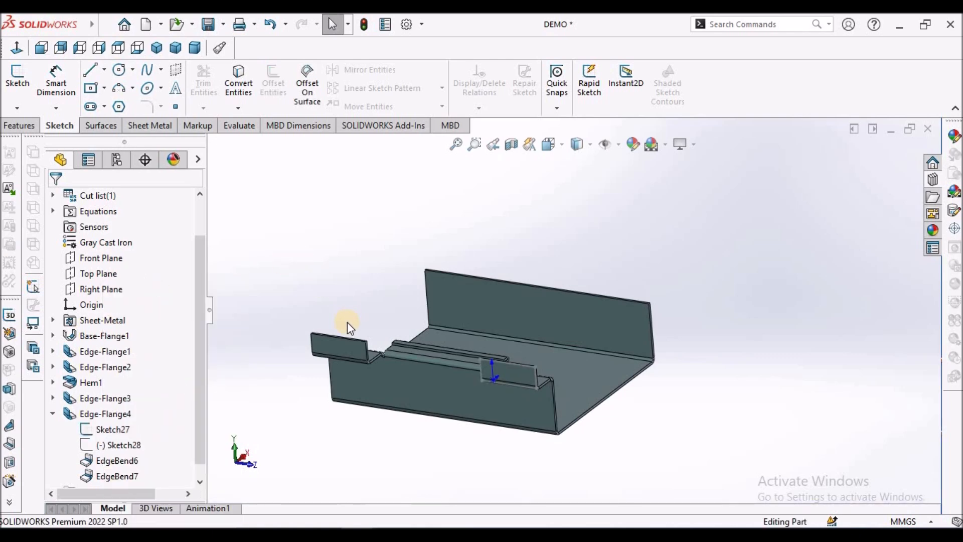
# Step: Switch the model display to wireframe and look at the two upward flanges on the outward tabs
pyautogui.scroll(-2, 347, 322)
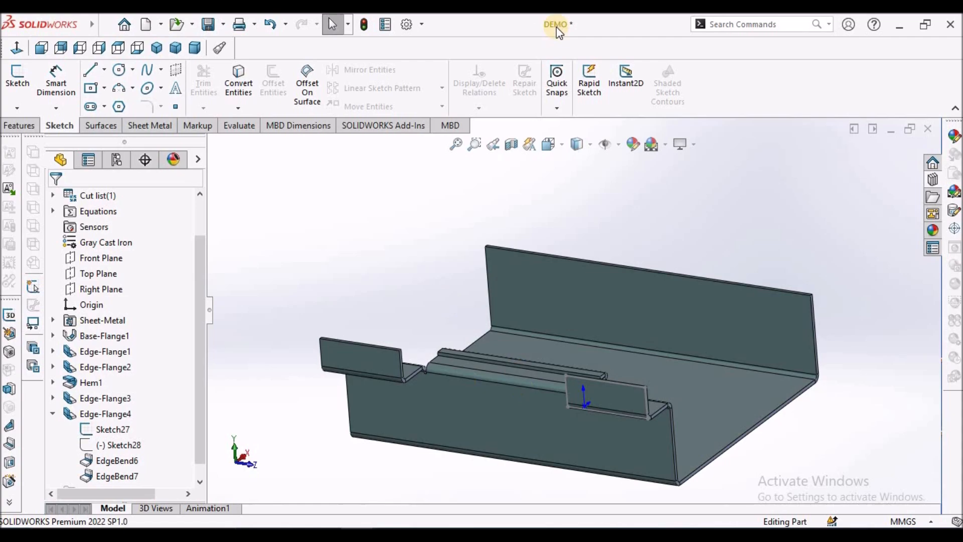
pyautogui.click(587, 144)
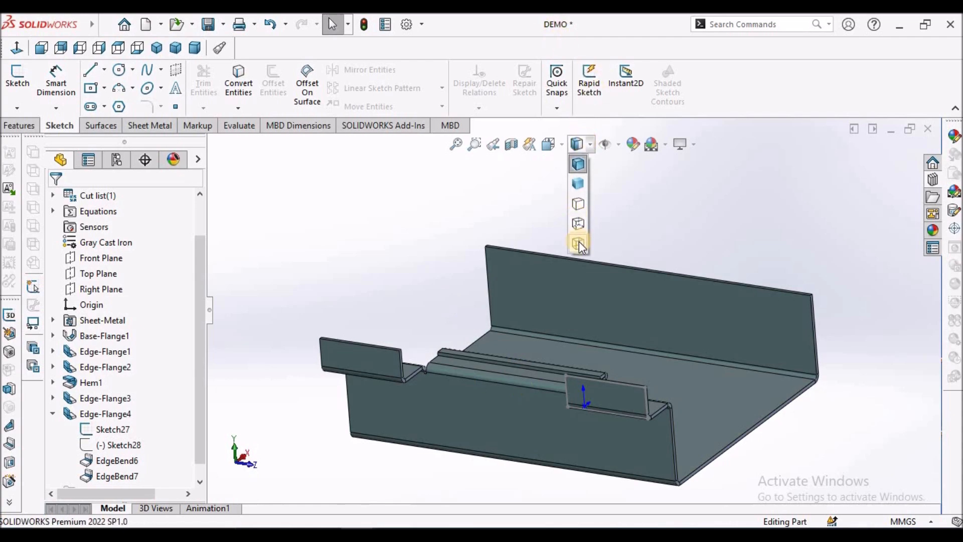
pyautogui.click(579, 244)
pyautogui.moveTo(482, 375); pyautogui.dragTo(527, 328, button='middle')
pyautogui.moveTo(537, 288); pyautogui.dragTo(525, 296, button='middle')
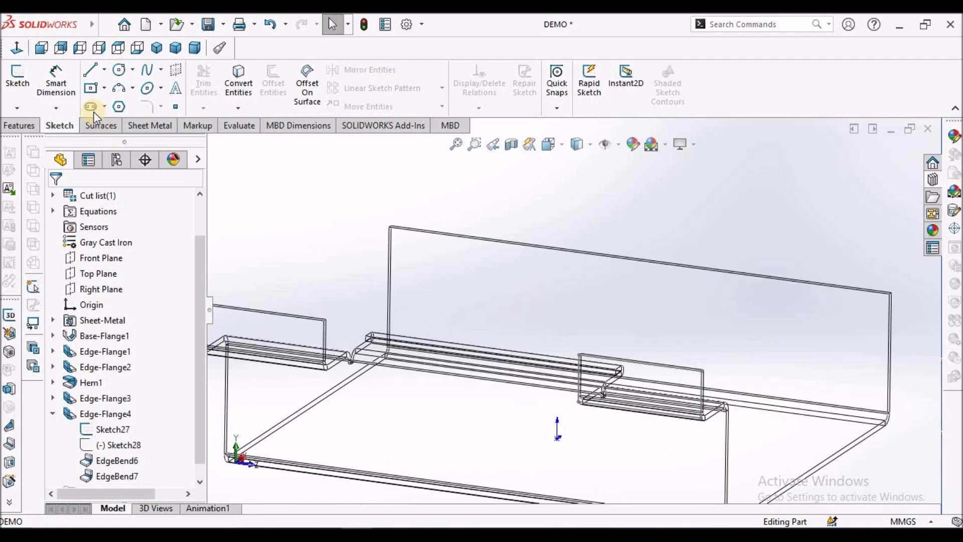
# Step: Compare the upper edges of the two upward flanges for alignment
pyautogui.click(634, 365)
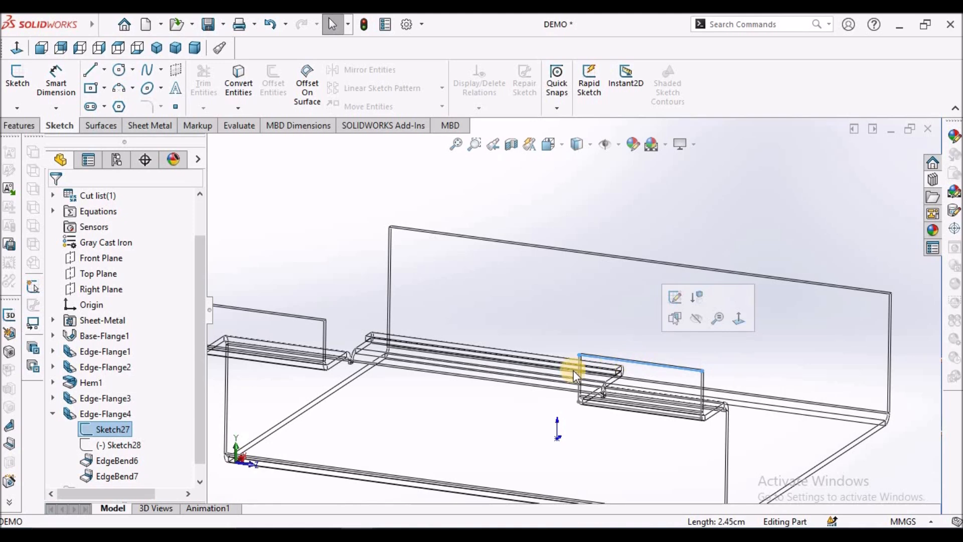
pyautogui.keyDown('ctrl'); pyautogui.click(305, 317); pyautogui.keyUp('ctrl')
pyautogui.press('f')
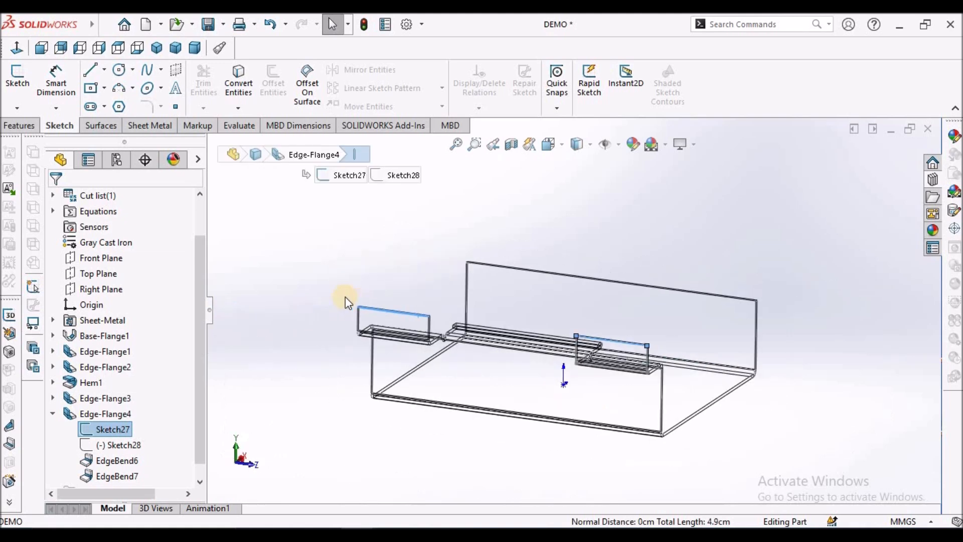
pyautogui.click(328, 276)
pyautogui.moveTo(455, 317); pyautogui.dragTo(452, 351, button='middle')
# Step: Edit Sketch28 under Edge-Flange4, make its upper line collinear with Sketch27's upper line, and exit the sketch
pyautogui.rightClick(119, 445)
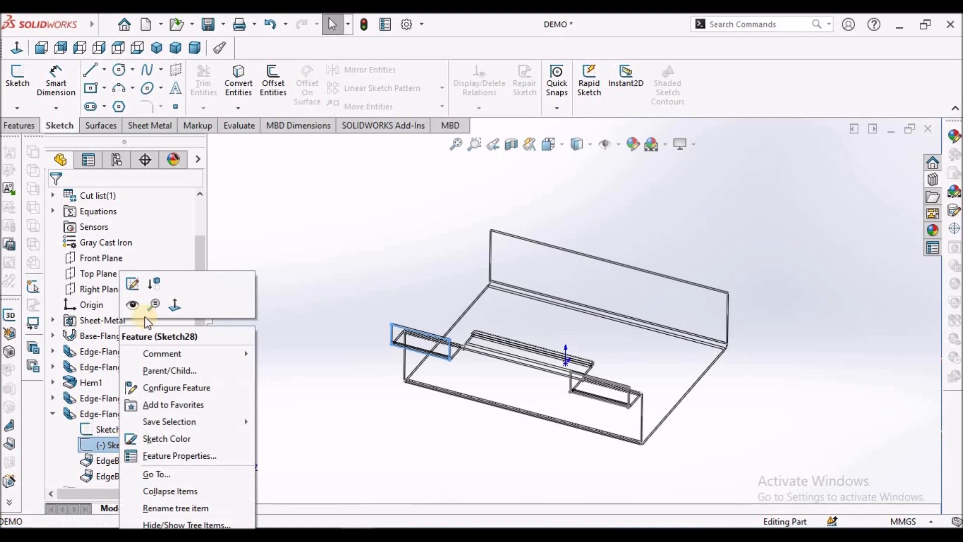
pyautogui.click(133, 282)
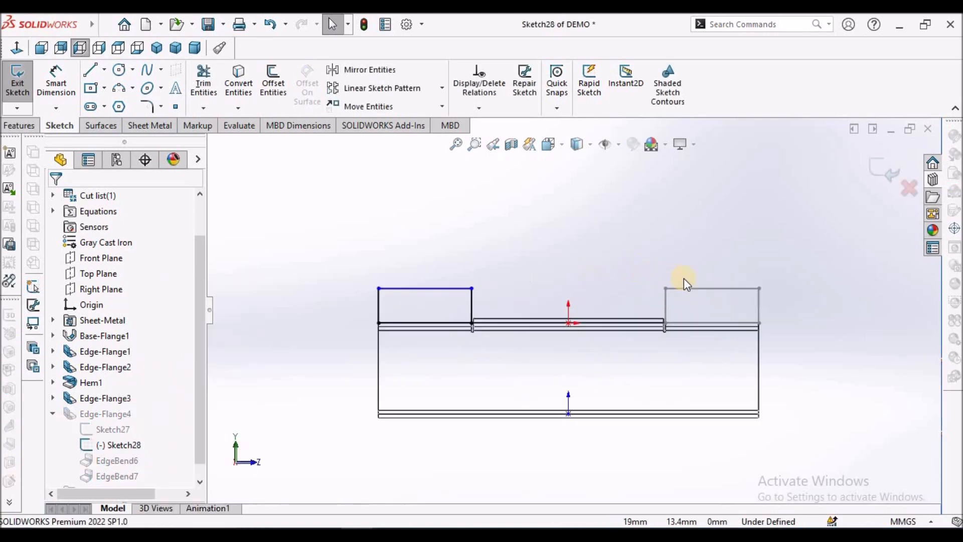
pyautogui.click(703, 294)
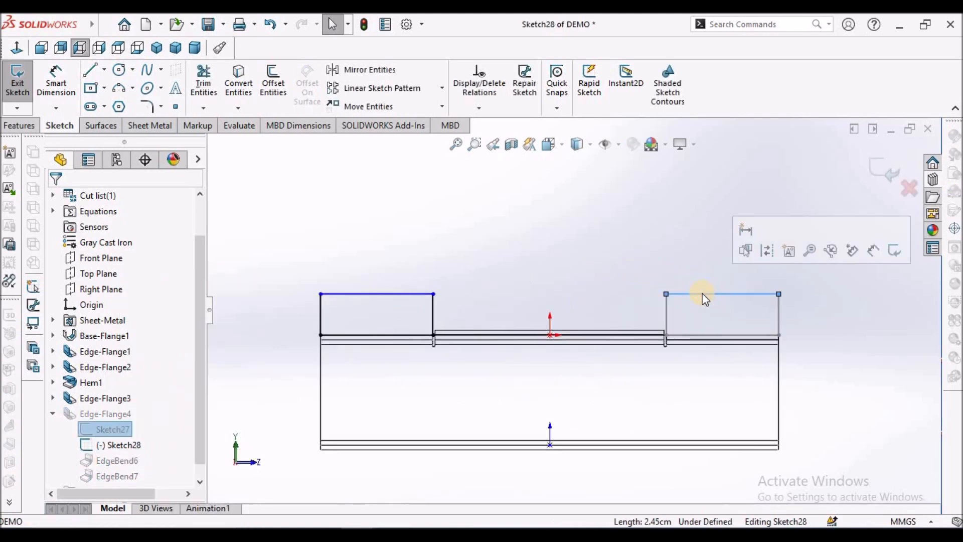
pyautogui.keyDown('ctrl'); pyautogui.click(405, 295); pyautogui.keyUp('ctrl')
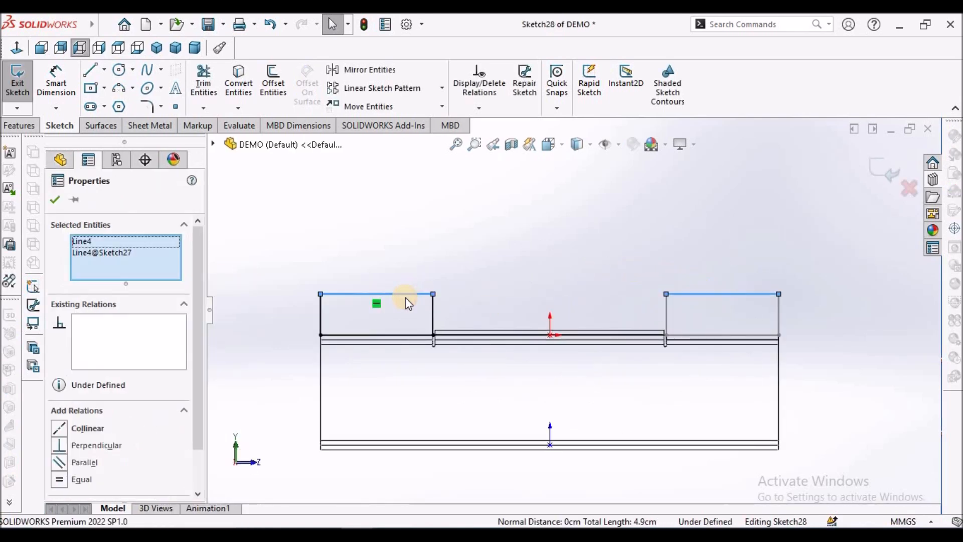
pyautogui.click(59, 429)
pyautogui.click(455, 210)
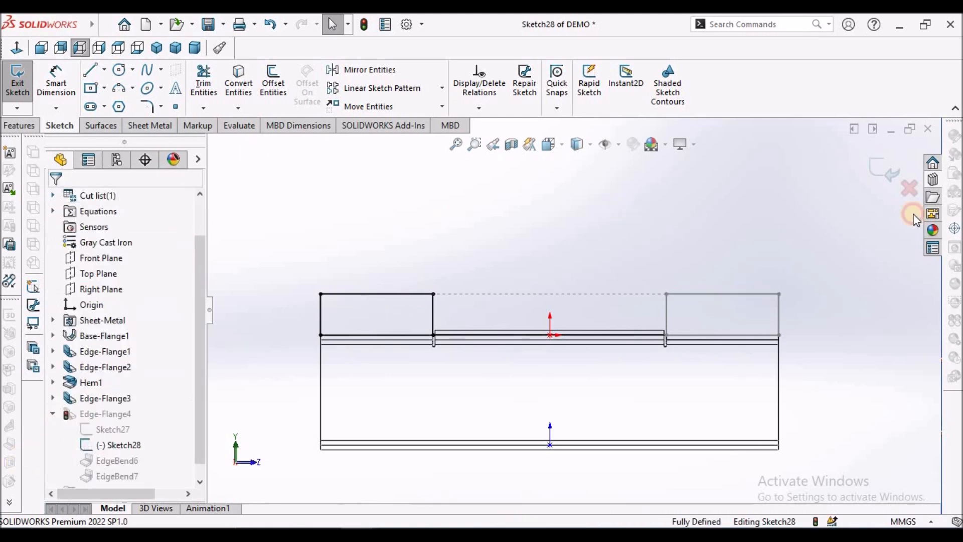
pyautogui.click(883, 169)
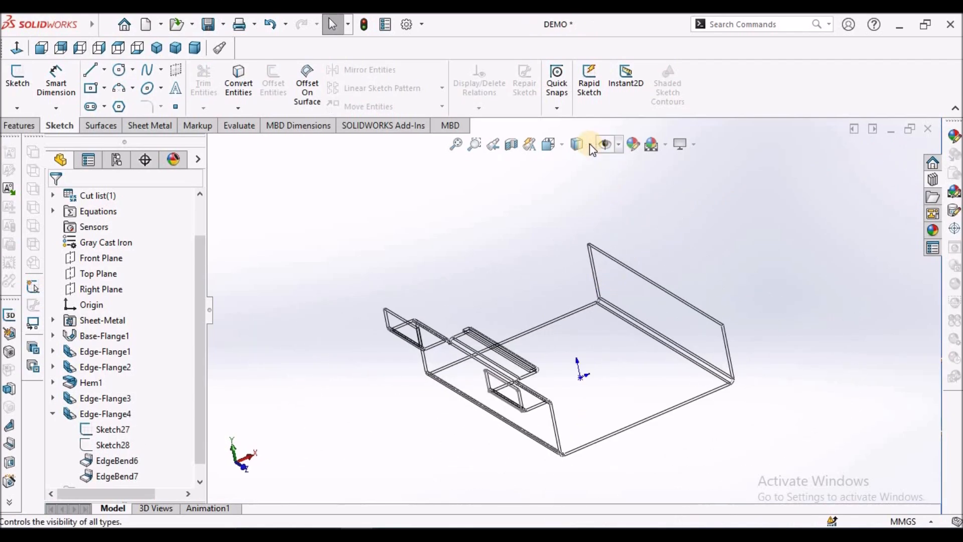
# Step: Restore the shaded display with edges and inspect both upward flanges
pyautogui.click(577, 144)
pyautogui.click(577, 162)
pyautogui.moveTo(469, 340)
pyautogui.mouseDown(button='middle')
pyautogui.moveTo(503, 322)
pyautogui.moveTo(637, 386)
pyautogui.mouseUp(button='middle')
pyautogui.scroll(-5, 636, 387)
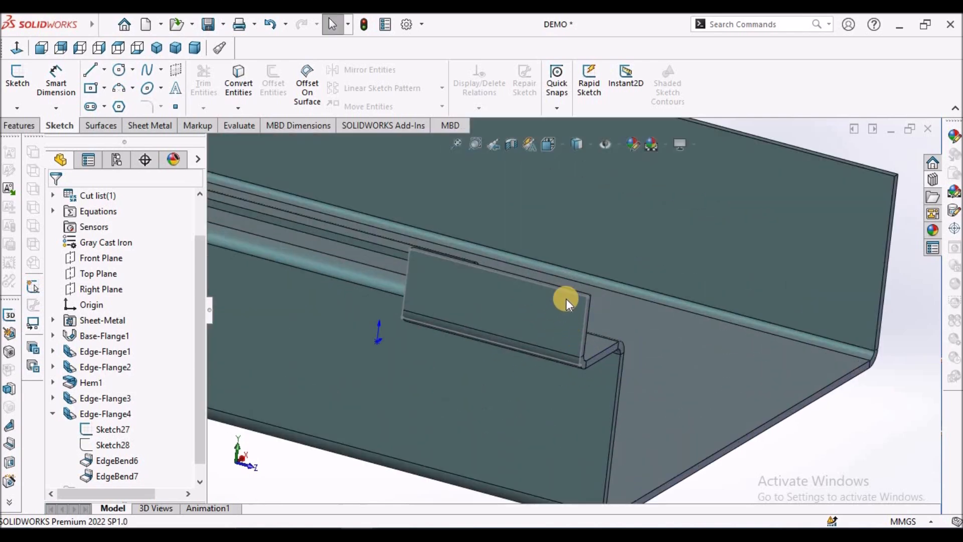
pyautogui.click(567, 291)
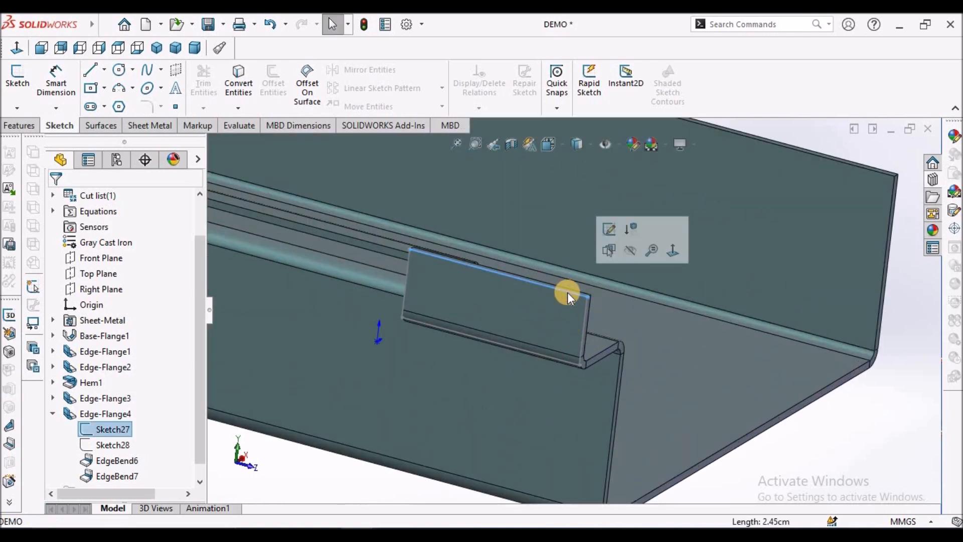
pyautogui.scroll(5, 408, 332)
pyautogui.moveTo(398, 326); pyautogui.dragTo(356, 248, button='middle')
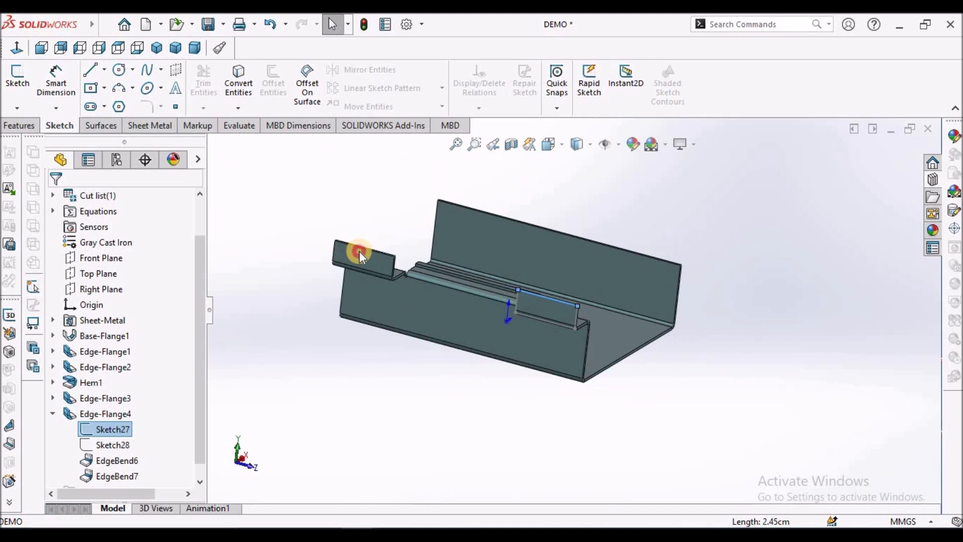
pyautogui.click(359, 248)
pyautogui.click(270, 284)
pyautogui.moveTo(270, 284)
pyautogui.mouseDown(button='middle')
pyautogui.moveTo(520, 311)
pyautogui.moveTo(469, 318)
pyautogui.moveTo(442, 370)
pyautogui.moveTo(399, 398)
pyautogui.mouseUp(button='middle')
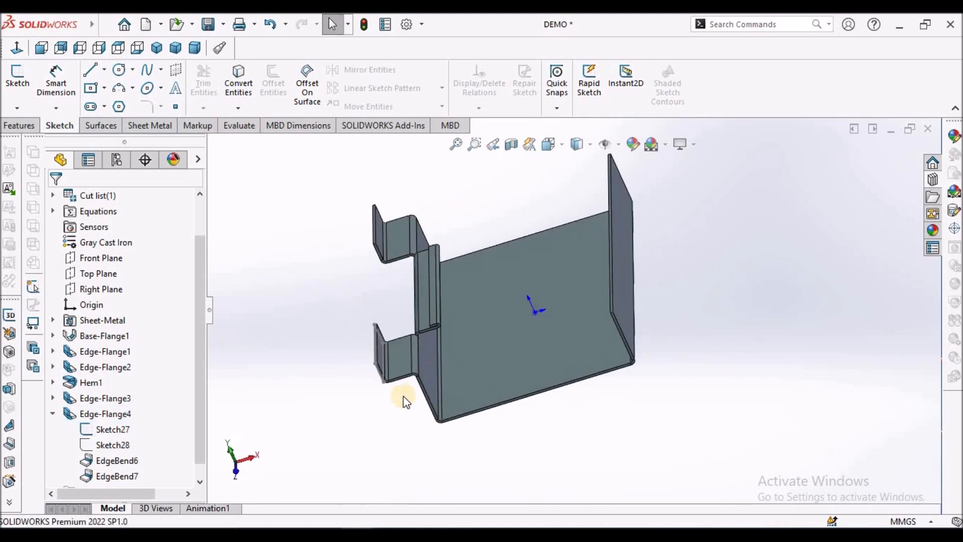
# Step: Hide Sketch27 under Edge-Flange4 and set the bracket to the dimetric view
pyautogui.rightClick(113, 431)
pyautogui.click(126, 304)
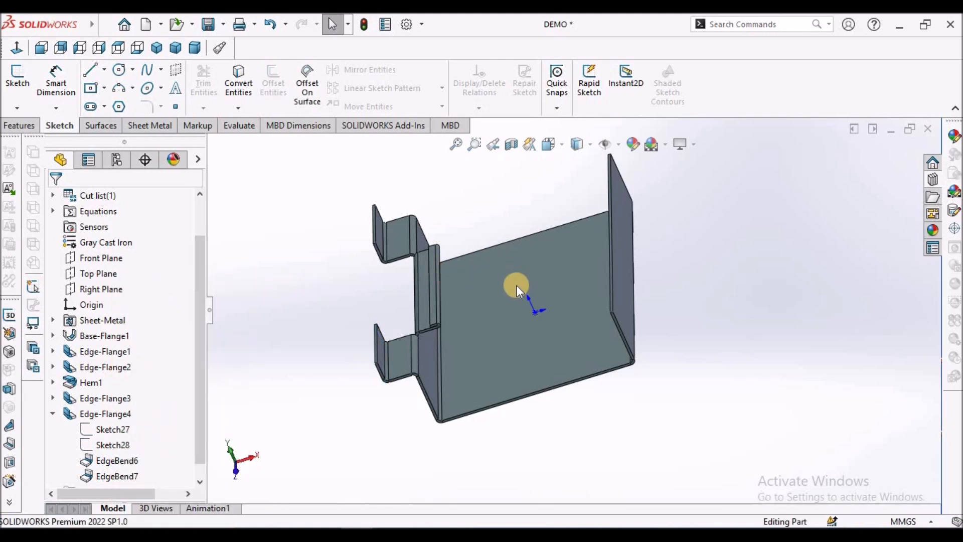
pyautogui.moveTo(606, 251); pyautogui.dragTo(633, 392, button='middle')
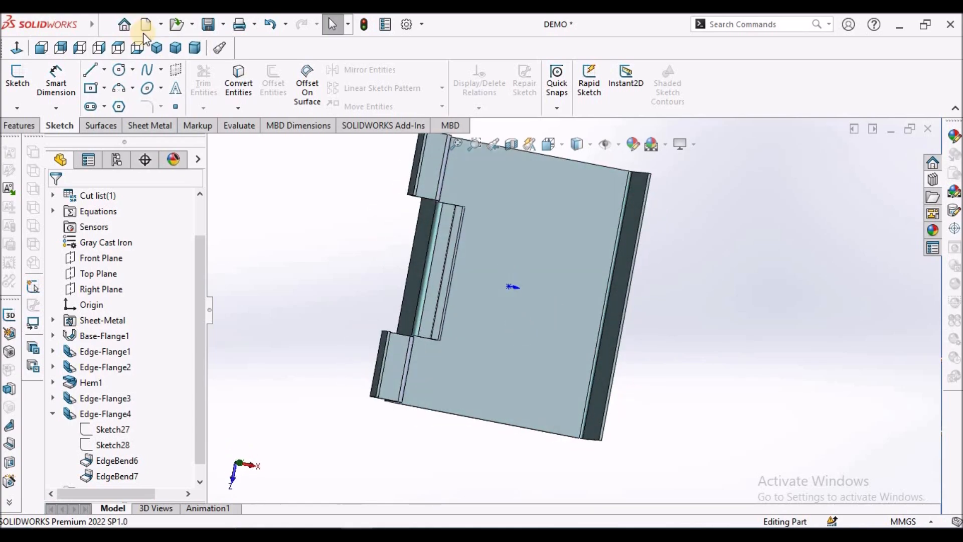
pyautogui.click(195, 48)
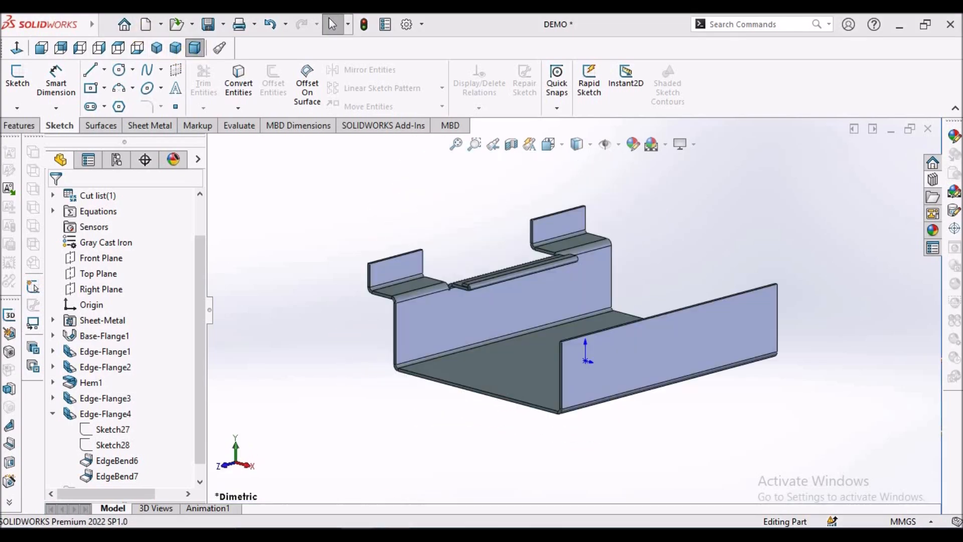
# Step: Switch to the reference PDF in the browser to examine the remaining bracket features, and return to SOLIDWORKS
pyautogui.hotkey('alt', 'Tab')
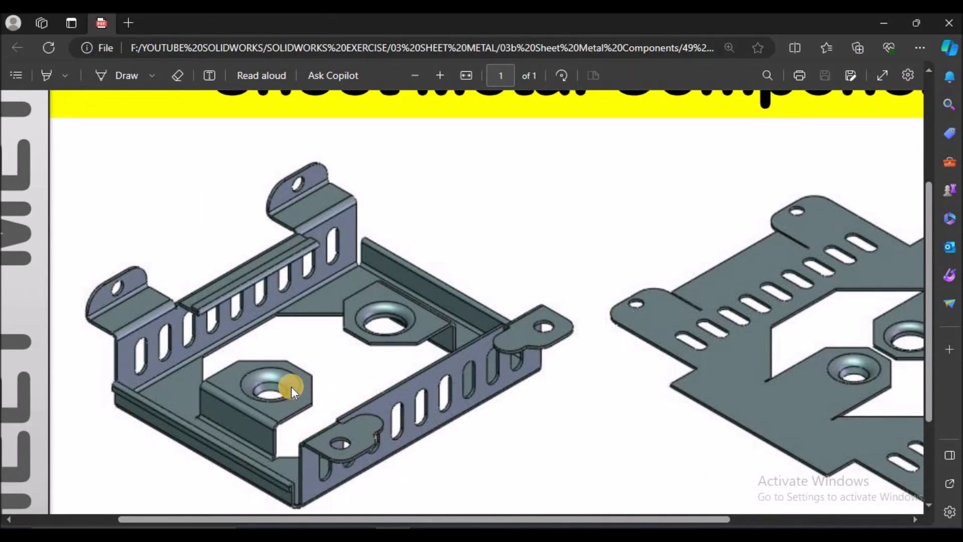
pyautogui.rightClick(395, 462)
pyautogui.click(396, 488)
pyautogui.hotkey('alt', 'Tab')
# Step: Start an Edge Flange on the upper edge of the plain side flange, pointing outward at 90 degrees
pyautogui.moveTo(569, 349)
pyautogui.mouseDown(button='middle')
pyautogui.moveTo(576, 366)
pyautogui.moveTo(677, 351)
pyautogui.moveTo(652, 326)
pyautogui.mouseUp(button='middle')
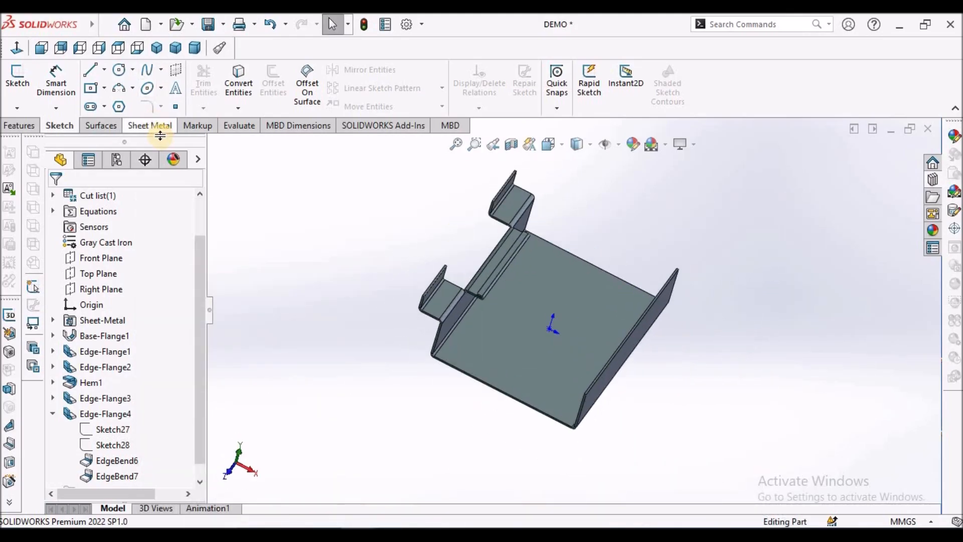
pyautogui.click(155, 125)
pyautogui.click(171, 69)
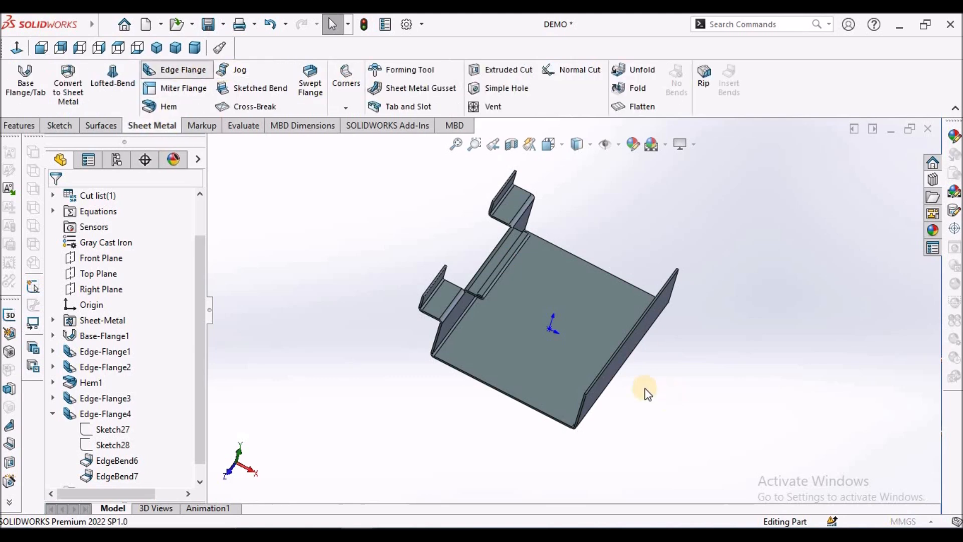
pyautogui.scroll(-3, 594, 362)
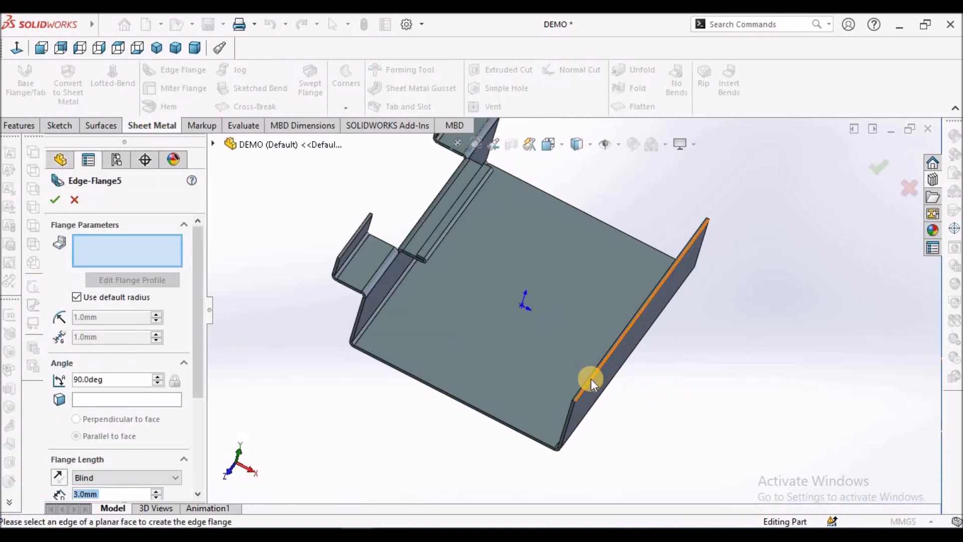
pyautogui.click(591, 378)
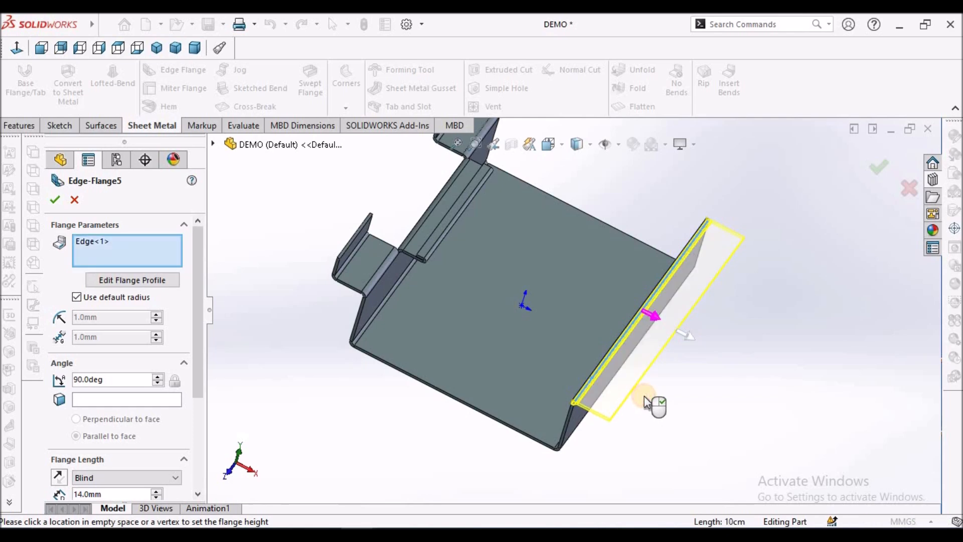
# Step: Check the bend from the front view and accept the outward edge flange with a 14 mm blind length and the Material Inside position
pyautogui.click(41, 48)
pyautogui.scroll(-8, 706, 309)
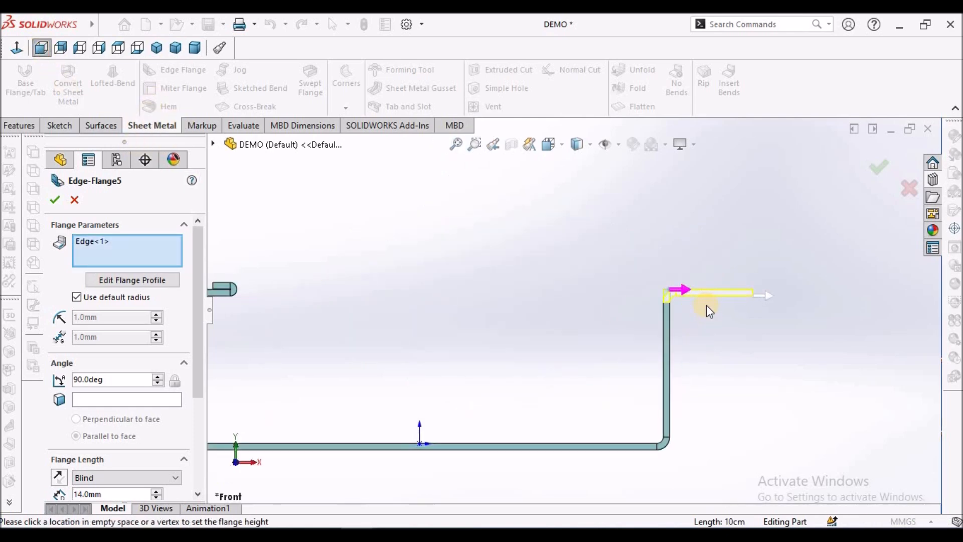
pyautogui.scroll(-2, 643, 301)
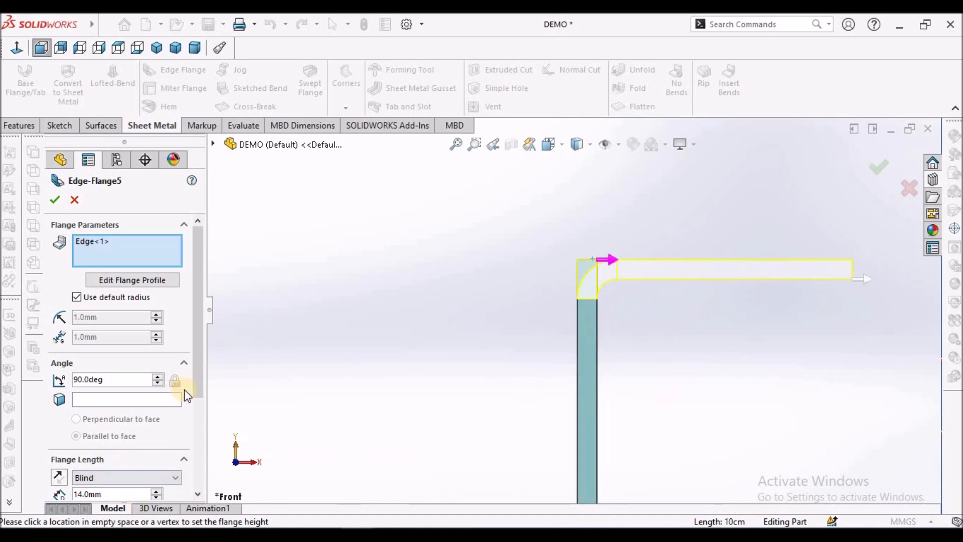
pyautogui.moveTo(200, 389); pyautogui.dragTo(211, 485)
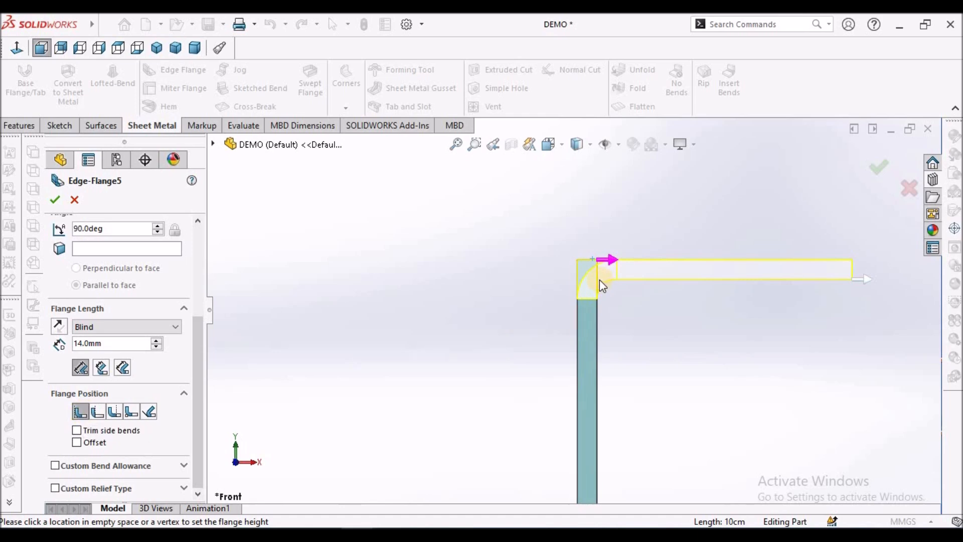
pyautogui.scroll(-3, 597, 270)
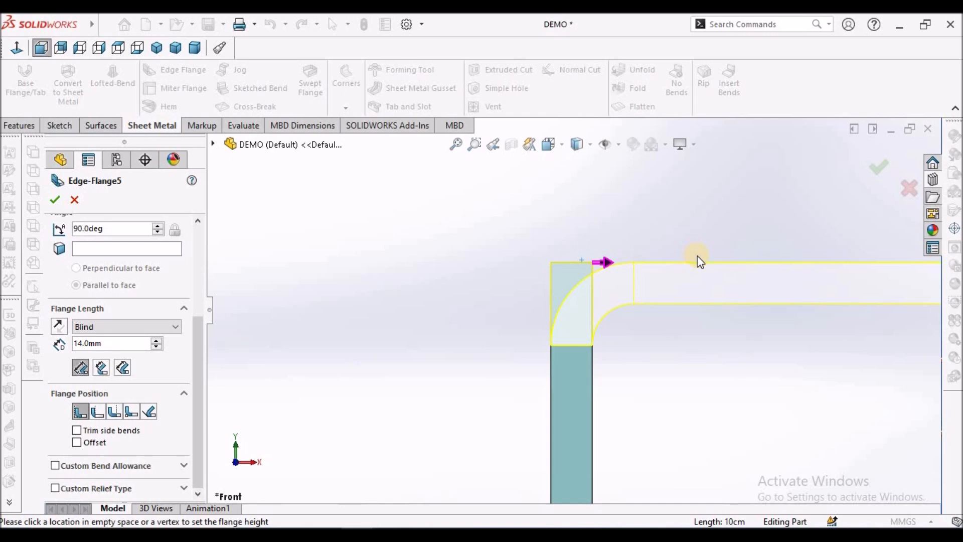
pyautogui.scroll(3, 462, 282)
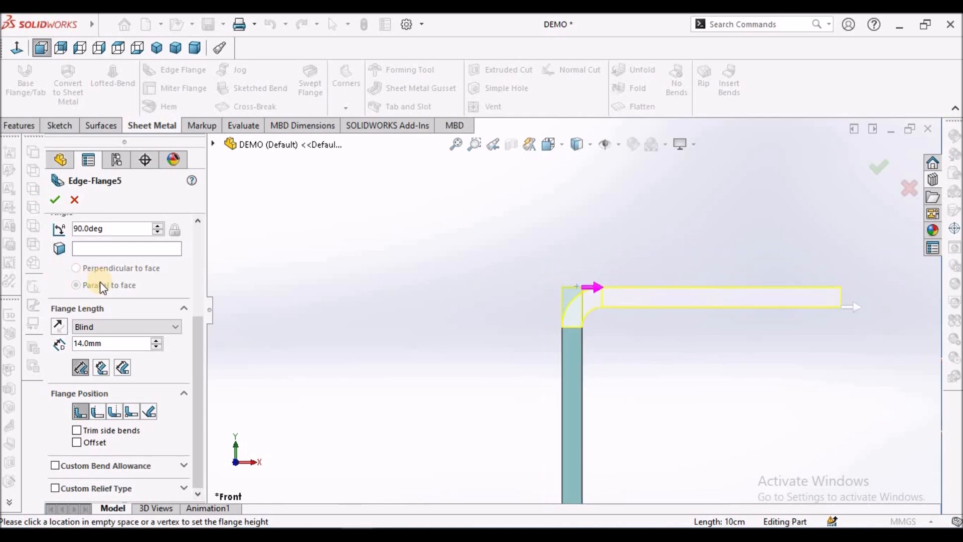
pyautogui.click(59, 199)
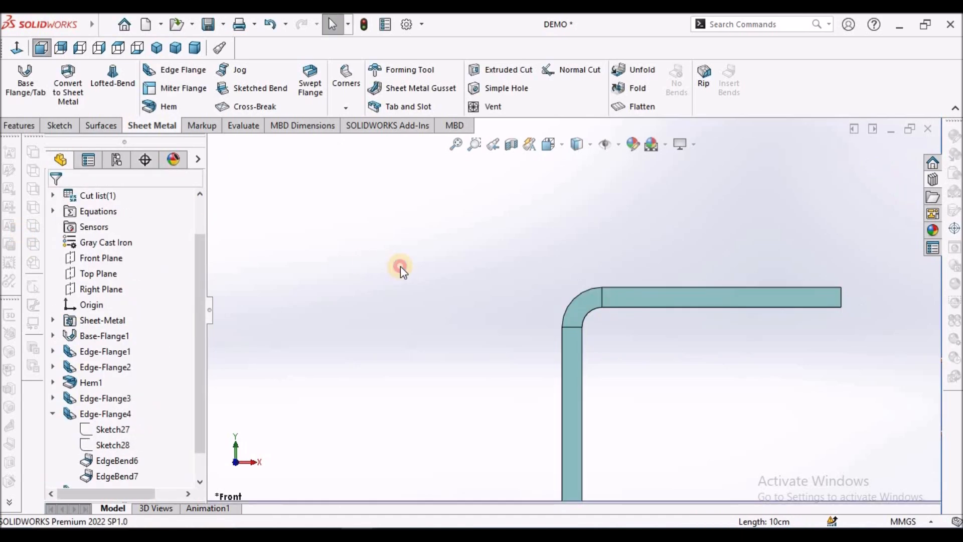
# Step: Edit Sketch31 under Edge-Flange5 and shorten its full-width rectangle along the bend edge to a small tab at one end
pyautogui.moveTo(623, 286); pyautogui.dragTo(755, 296, button='middle')
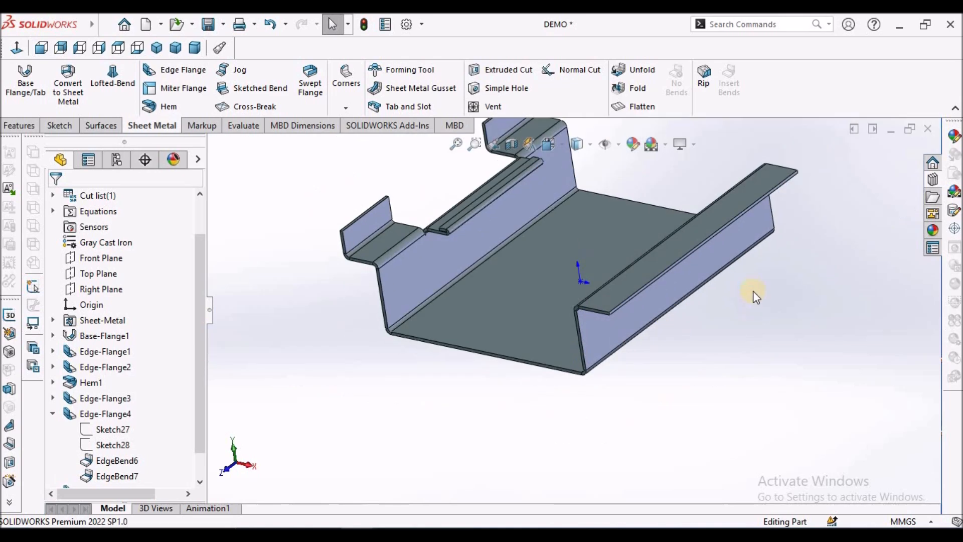
pyautogui.click(52, 414)
pyautogui.click(53, 460)
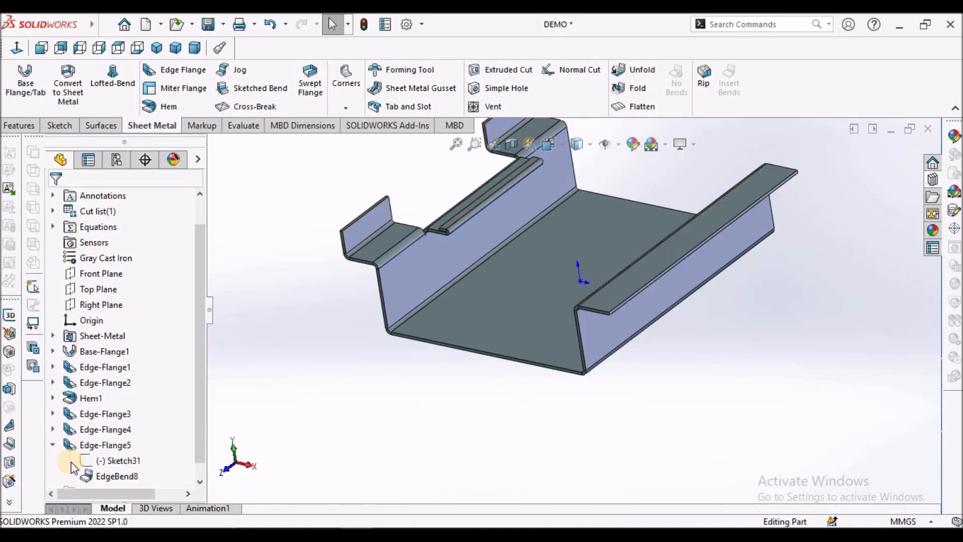
pyautogui.rightClick(106, 460)
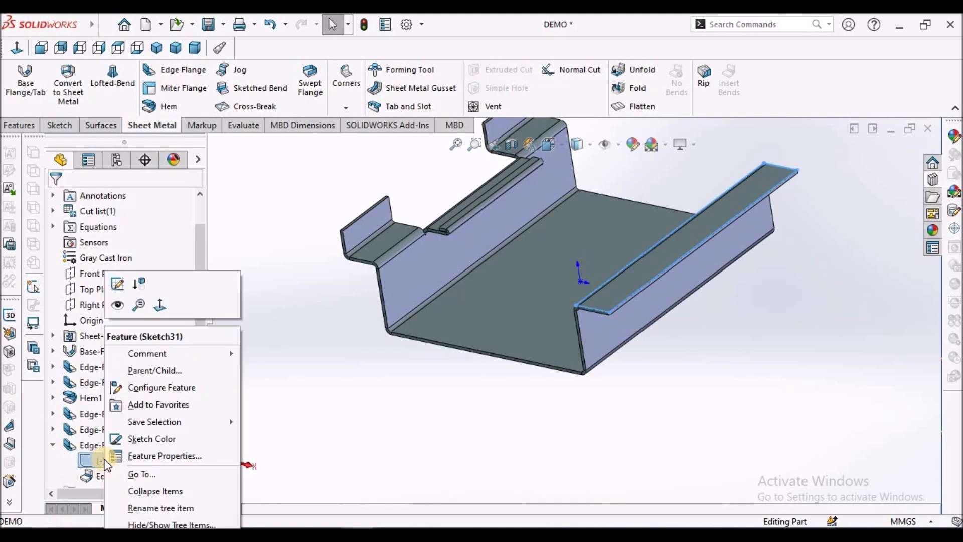
pyautogui.click(116, 284)
pyautogui.click(375, 340)
pyautogui.click(694, 239)
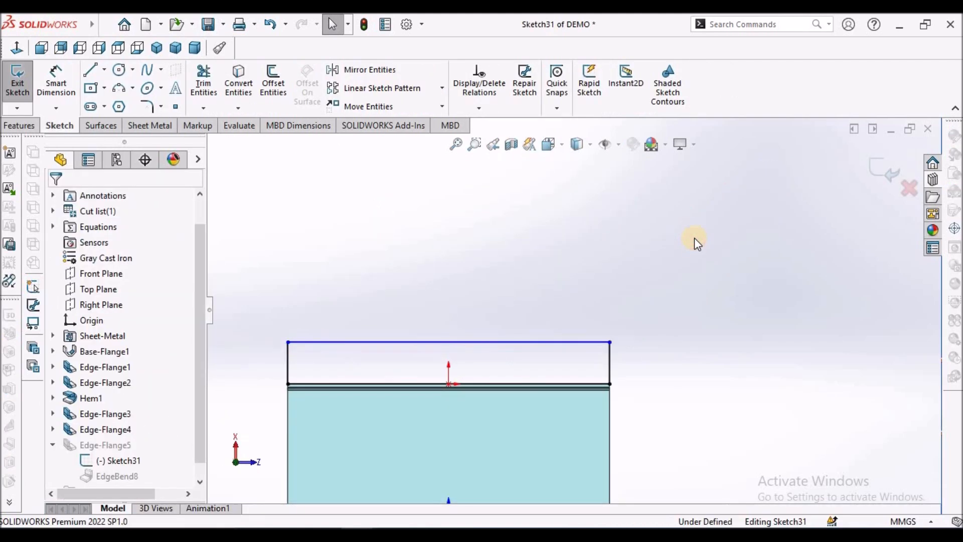
pyautogui.moveTo(287, 384); pyautogui.dragTo(561, 384)
pyautogui.click(423, 290)
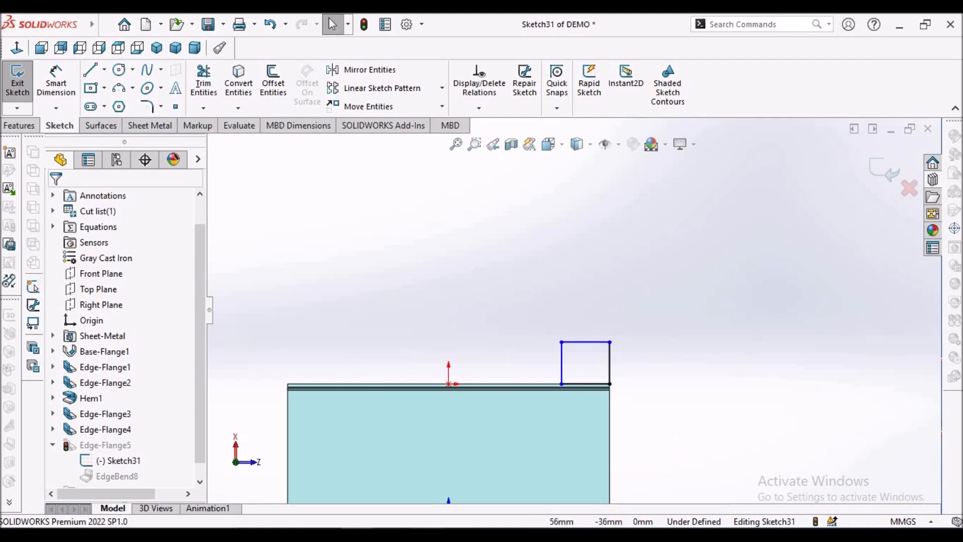
# Step: Switch to Paint to examine the dimensioned reference sketch for the stepped tab profile
pyautogui.click(427, 533)
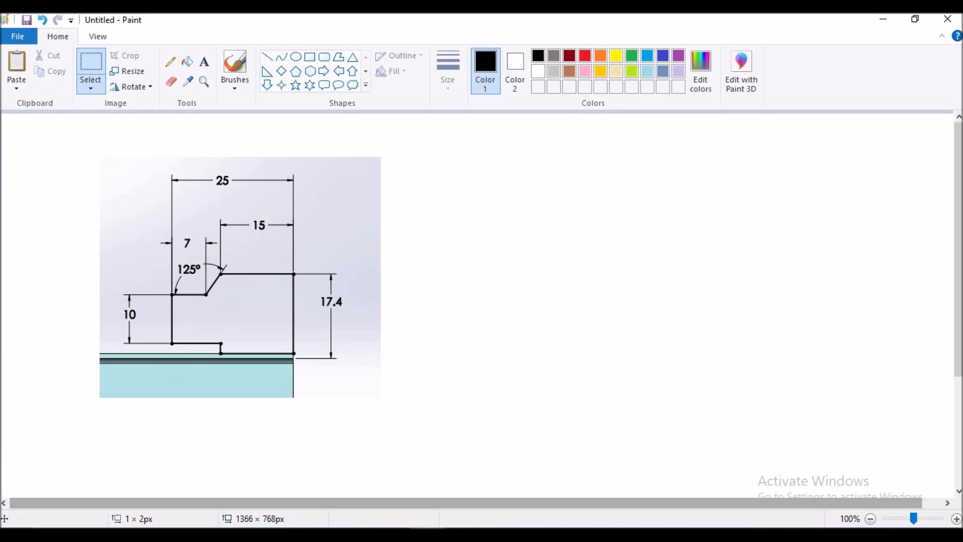
# Step: Switch back to SOLIDWORKS and sketch a connected horizontal and vertical line forming a notch across the rectangle's lower inner corner
pyautogui.moveTo(427, 537)
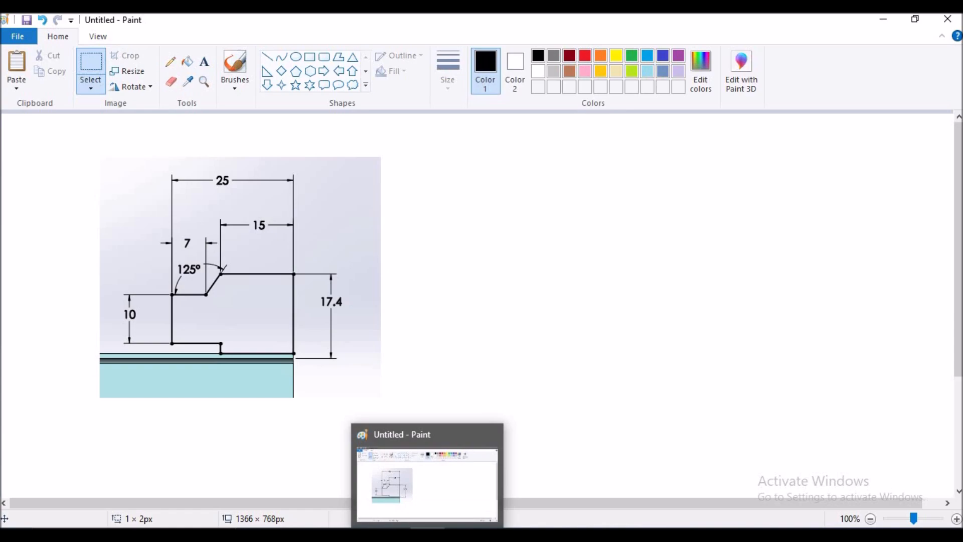
pyautogui.click(427, 536)
pyautogui.scroll(-4, 586, 371)
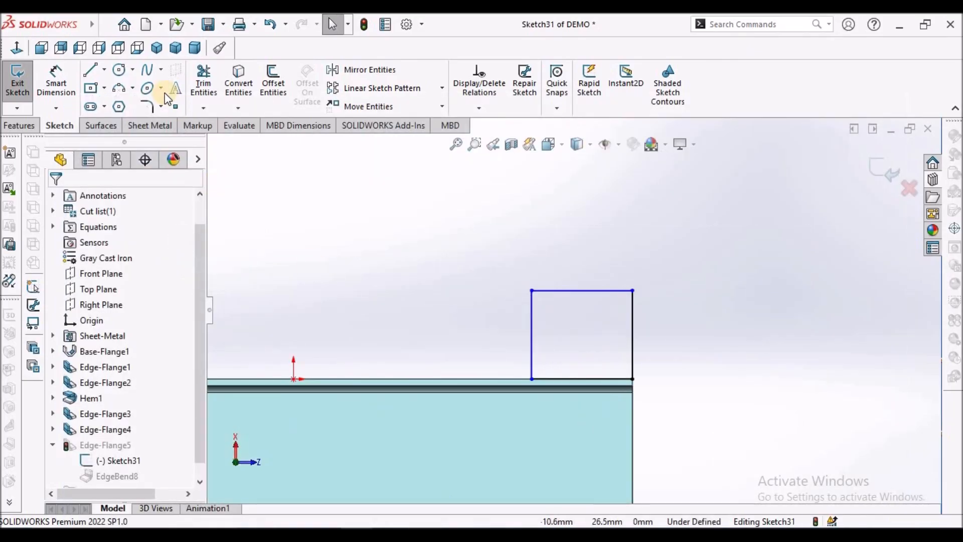
pyautogui.scroll(-3, 559, 393)
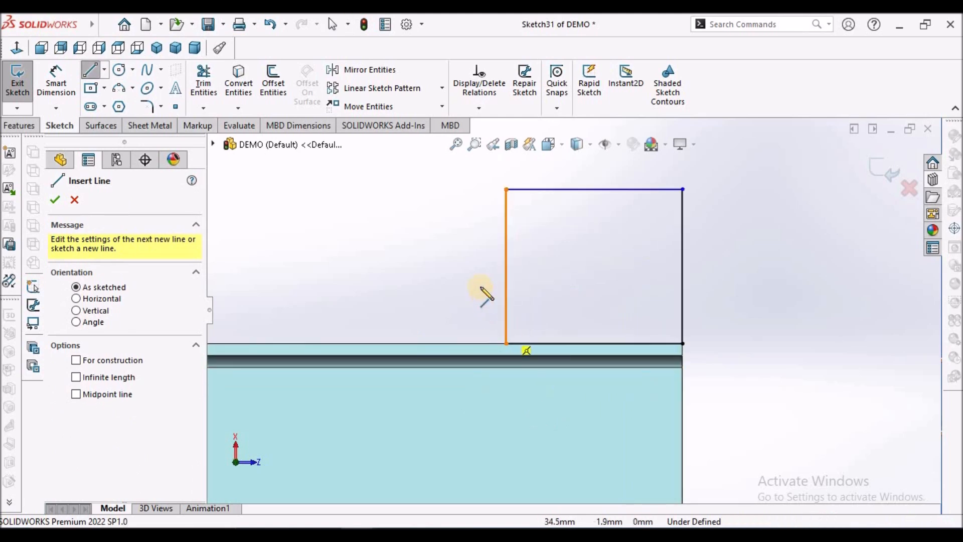
pyautogui.click(479, 281)
pyautogui.click(555, 282)
pyautogui.doubleClick(554, 375)
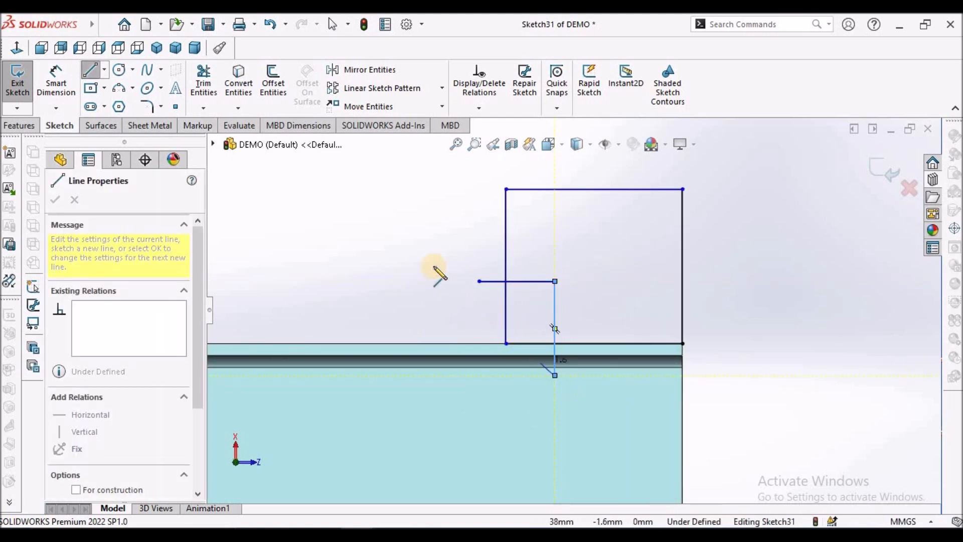
pyautogui.rightClick(438, 263)
pyautogui.click(439, 259)
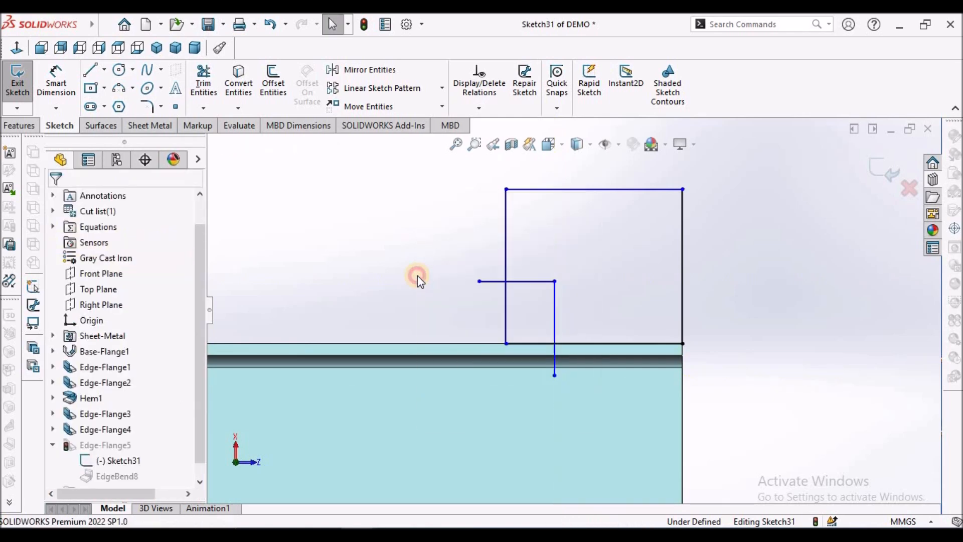
# Step: Sketch a horizontal line joined to an outward-slanting line across the rectangle's upper inner corner, extending past both rectangle sides
pyautogui.click(89, 70)
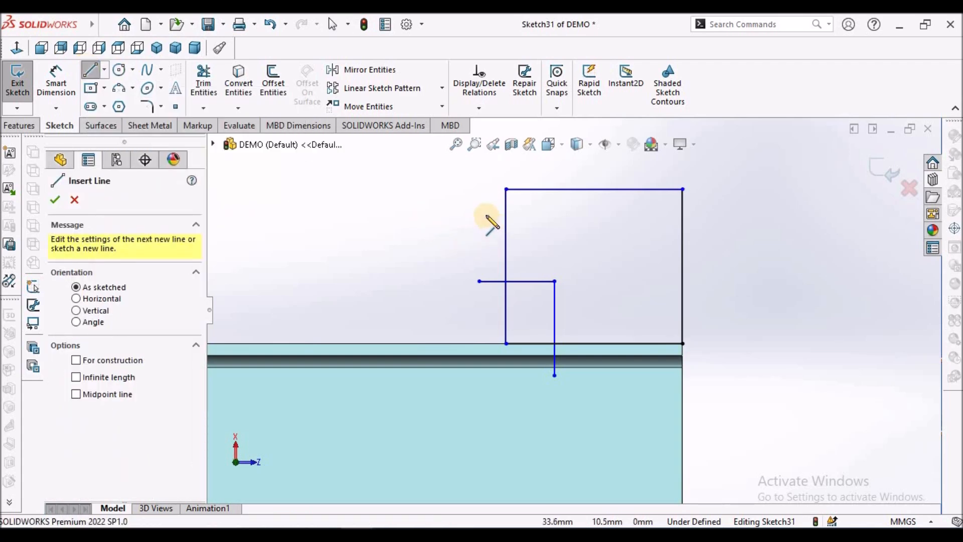
pyautogui.click(486, 215)
pyautogui.click(563, 215)
pyautogui.click(604, 169)
pyautogui.rightClick(396, 217)
pyautogui.click(454, 221)
pyautogui.click(379, 194)
# Step: Power trim the overhanging line ends and the rectangle's two cut-off inner corners to leave one closed stepped tab profile
pyautogui.click(228, 89)
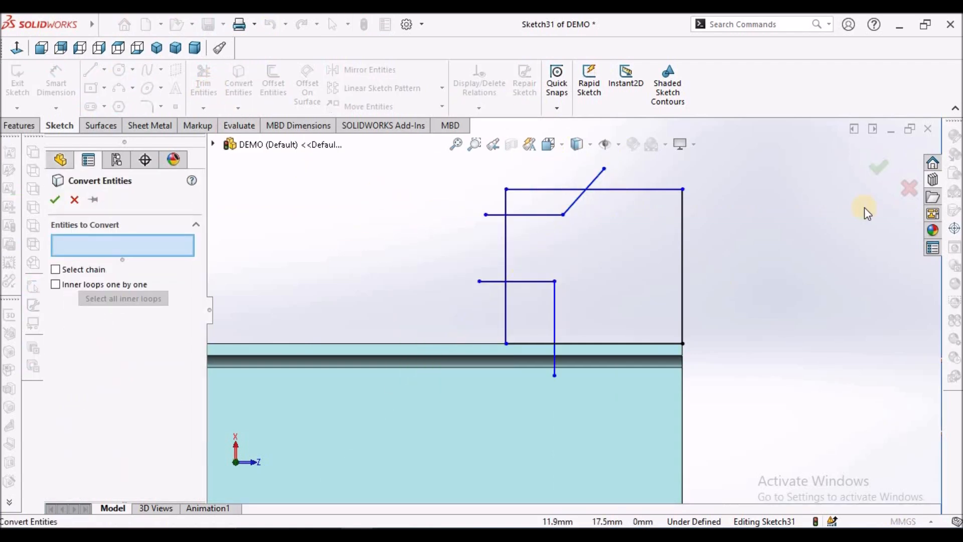
pyautogui.click(74, 199)
pyautogui.click(201, 89)
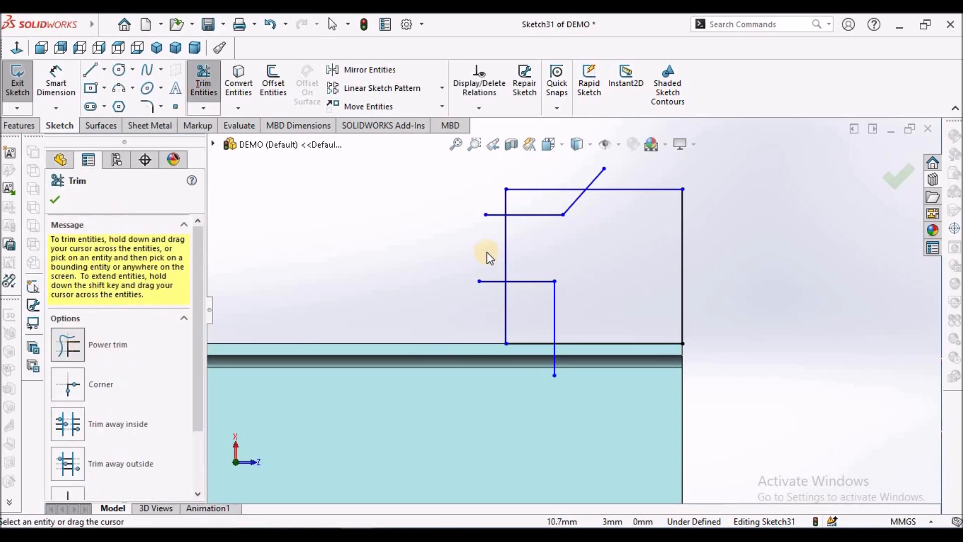
pyautogui.scroll(-2, 487, 240)
pyautogui.moveTo(643, 170)
pyautogui.mouseDown()
pyautogui.moveTo(602, 168)
pyautogui.moveTo(493, 219)
pyautogui.mouseUp()
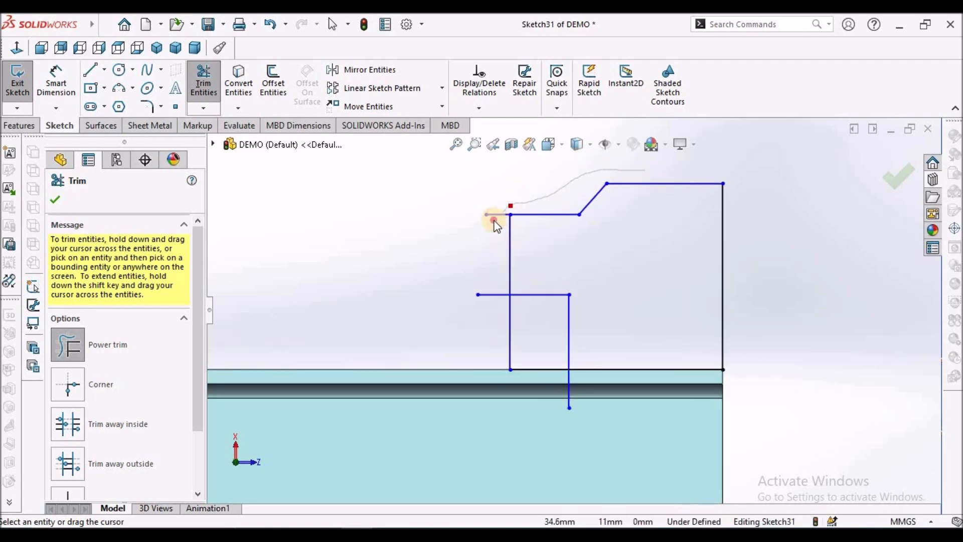
pyautogui.moveTo(505, 338); pyautogui.dragTo(581, 394)
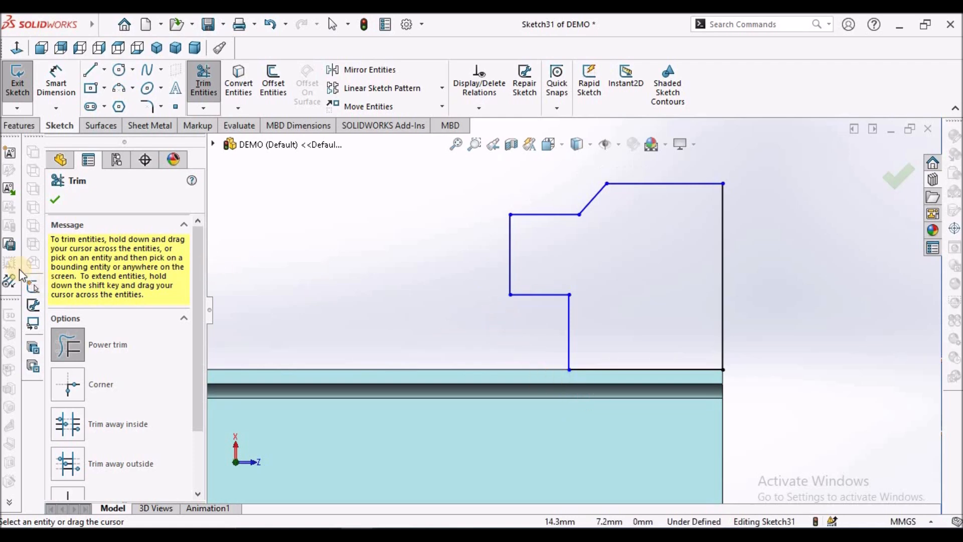
pyautogui.press('Escape')
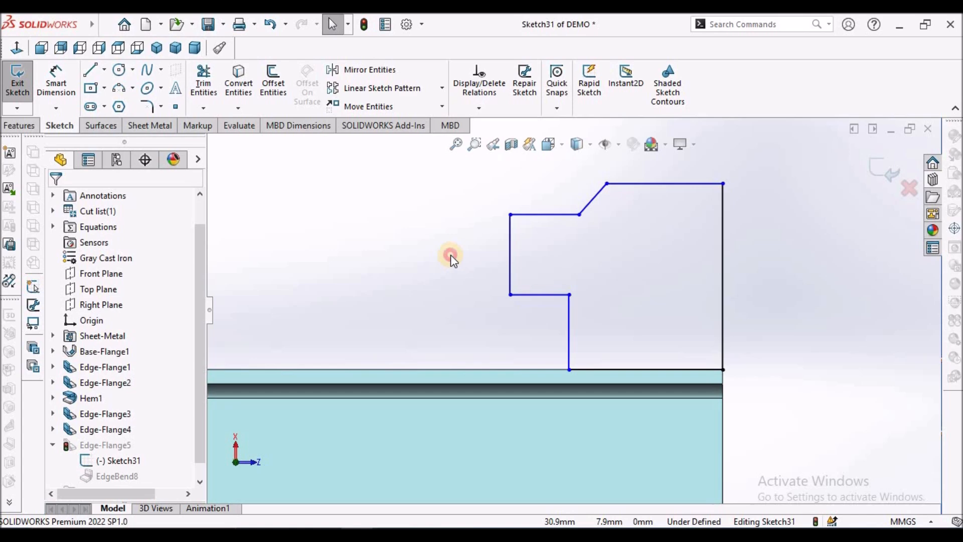
# Step: Dimension the tab profile's short outer vertical edge to 10 mm
pyautogui.scroll(2, 708, 335)
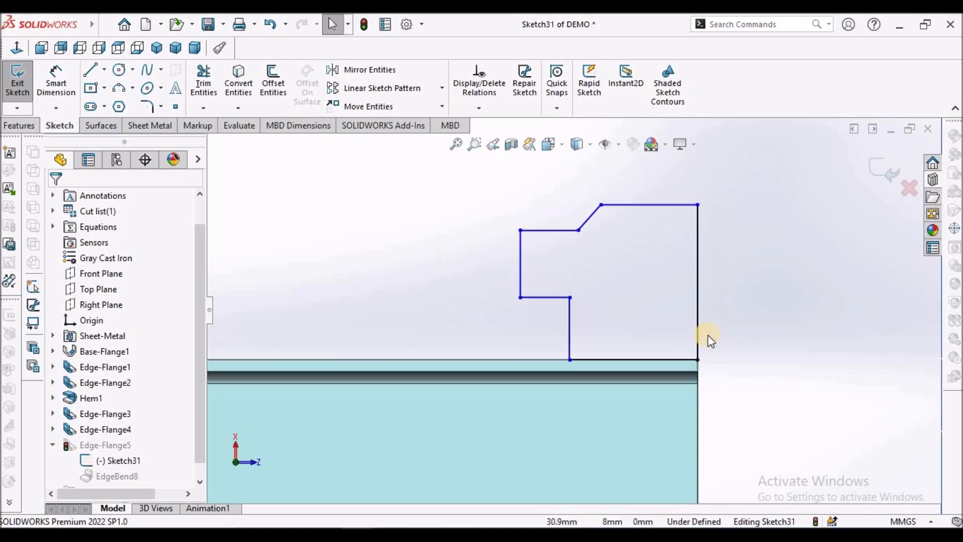
pyautogui.click(64, 76)
pyautogui.click(529, 273)
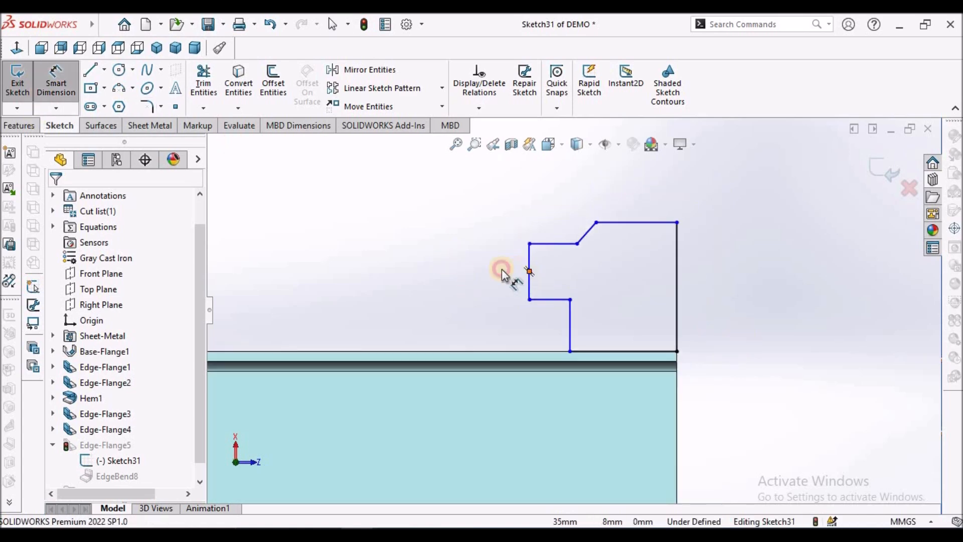
pyautogui.click(493, 254)
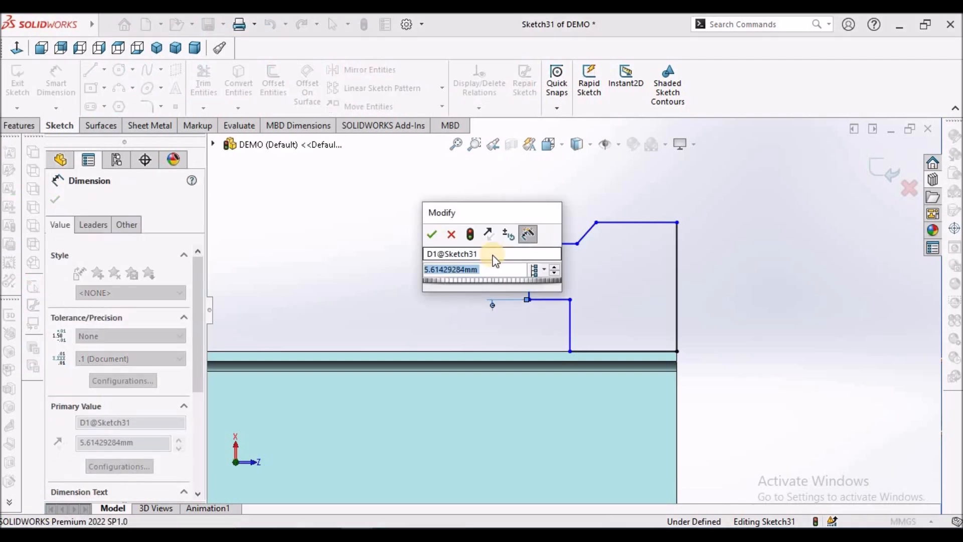
pyautogui.write('10')
pyautogui.press('Return')
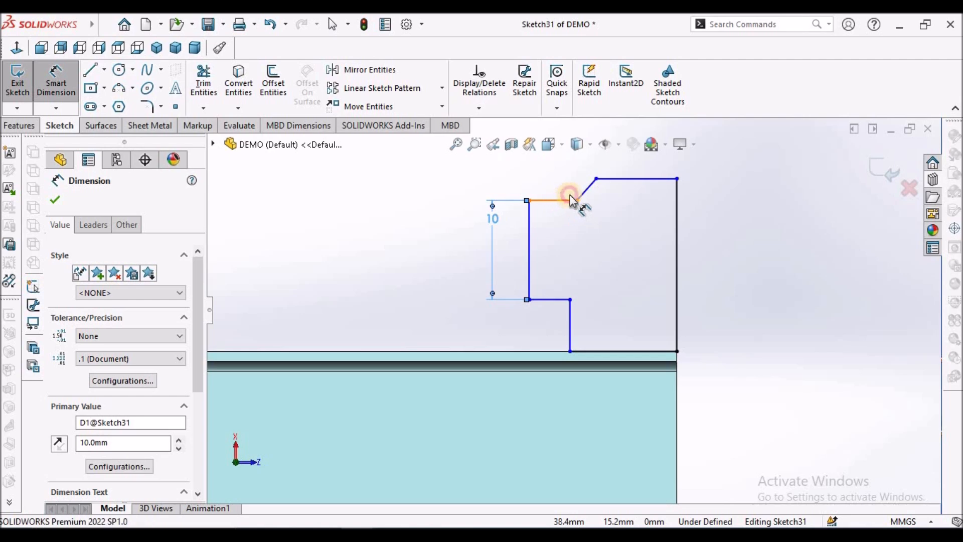
# Step: Dimension the angle between the short upper horizontal edge and the slanted edge to 120 degrees
pyautogui.click(571, 200)
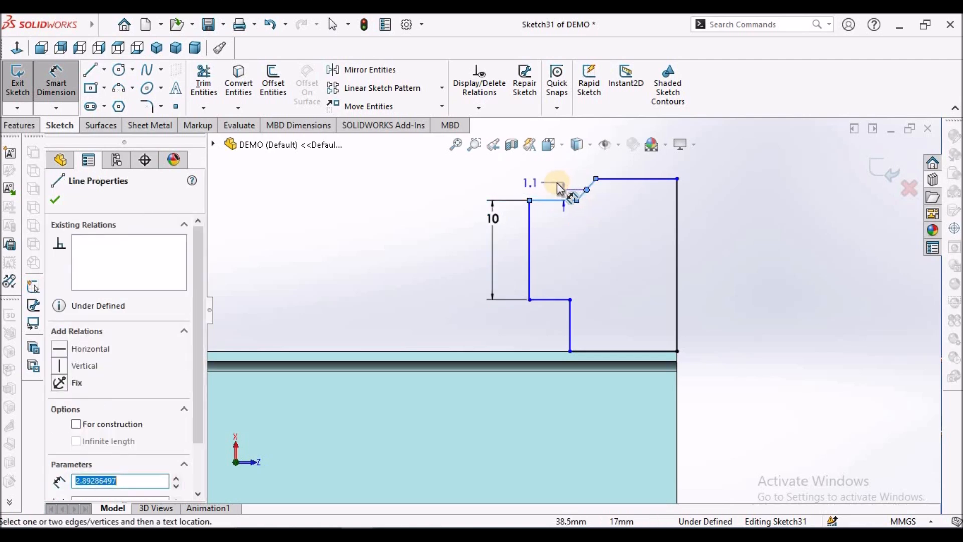
pyautogui.click(584, 190)
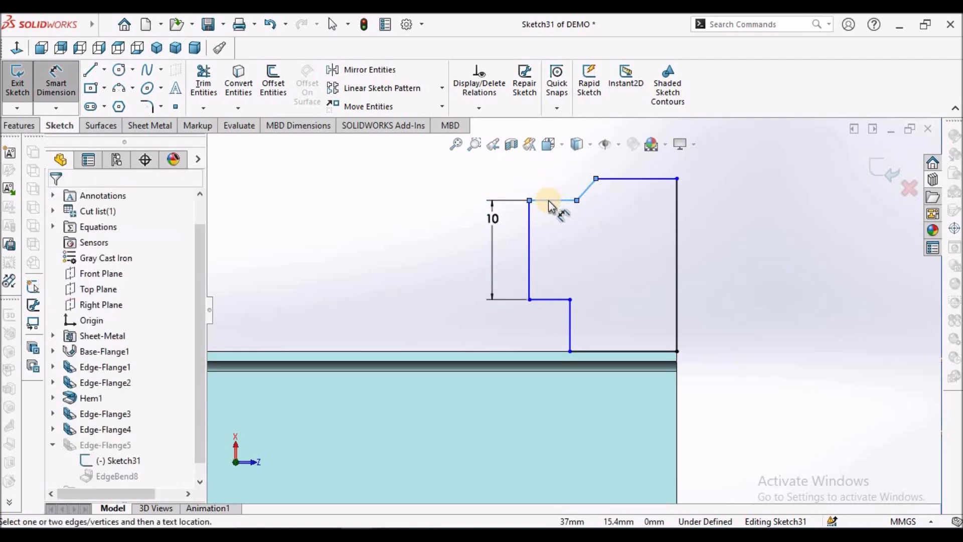
pyautogui.click(549, 200)
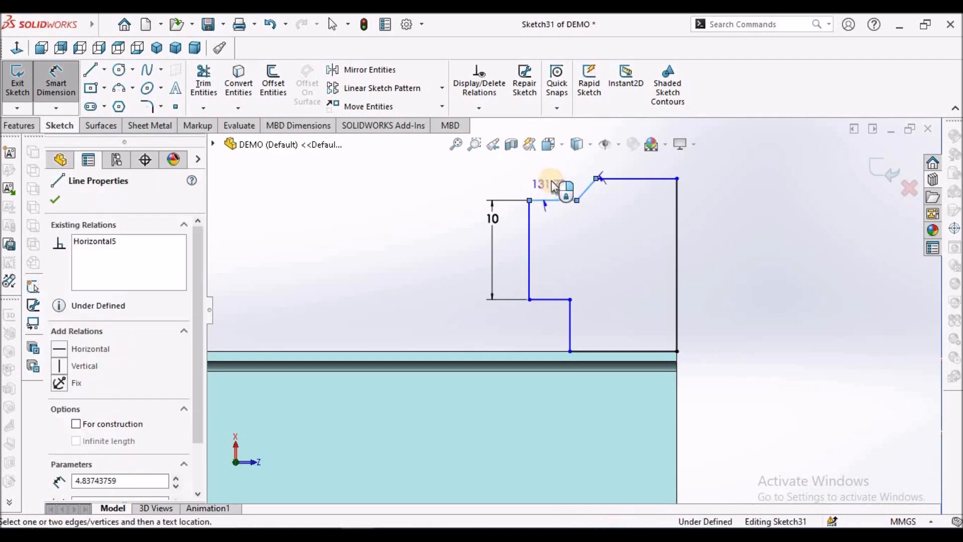
pyautogui.click(553, 180)
pyautogui.write('120')
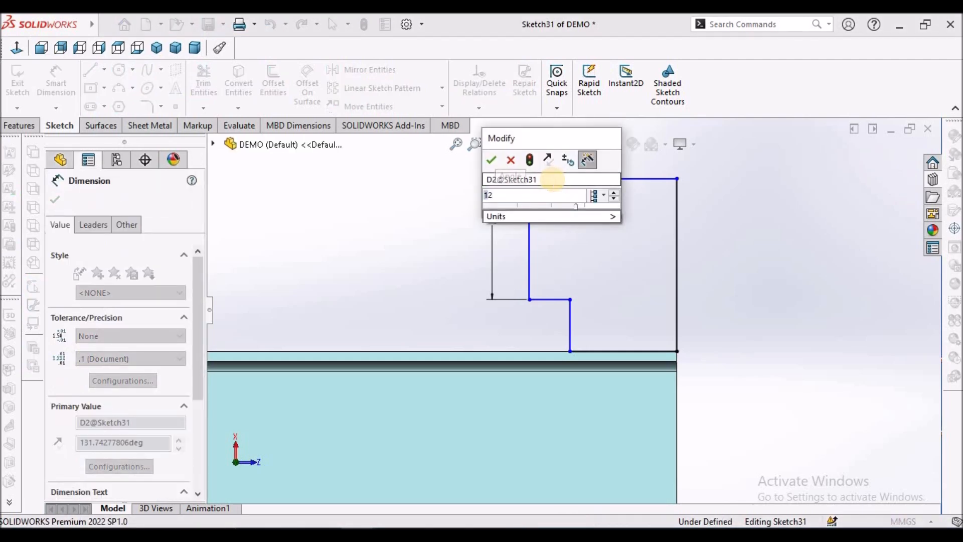
pyautogui.press('Return')
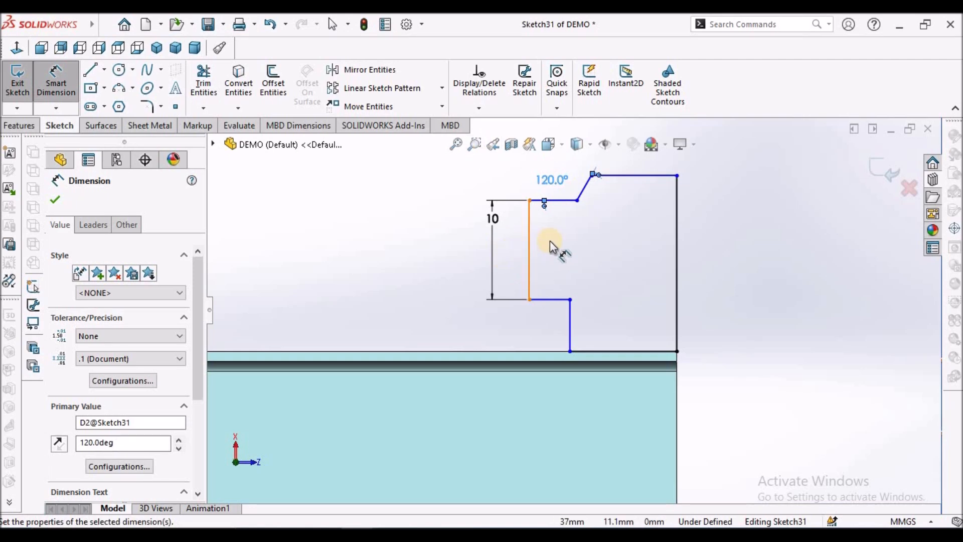
# Step: Dimension the length of the profile's topmost horizontal edge to 15 mm
pyautogui.scroll(3, 629, 218)
pyautogui.scroll(-3, 627, 221)
pyautogui.click(602, 258)
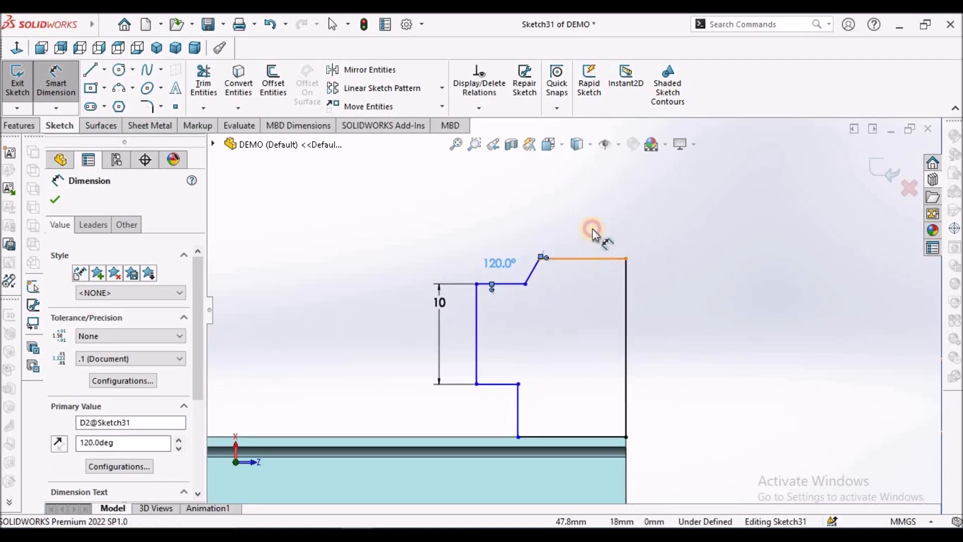
pyautogui.click(592, 228)
pyautogui.write('15')
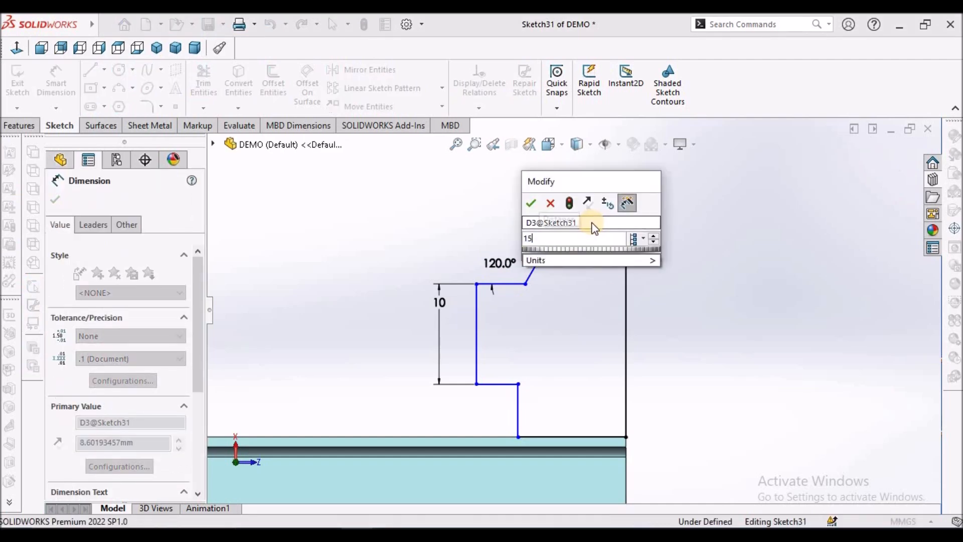
pyautogui.press('Return')
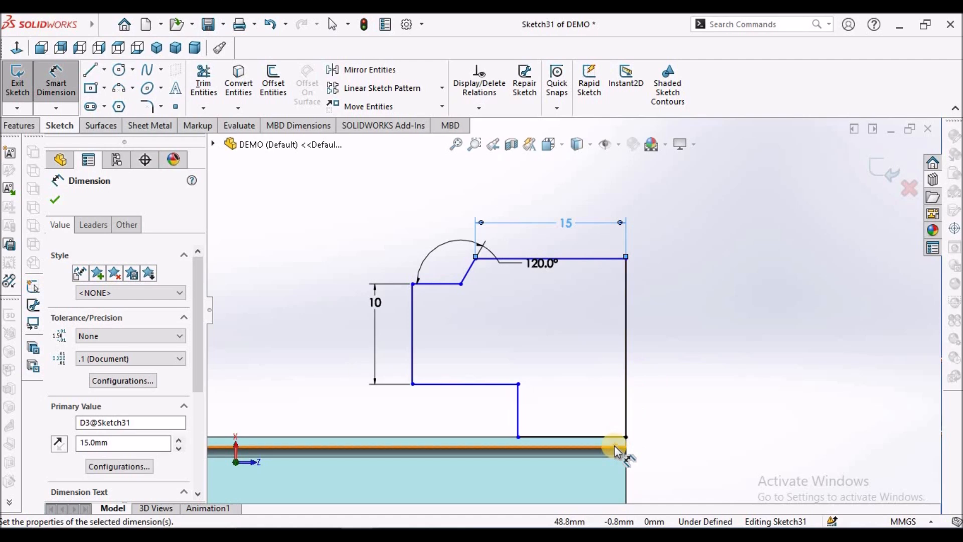
# Step: Dimension the height from the flange's bend edge line to the profile's topmost edge to 17.4 mm
pyautogui.click(618, 258)
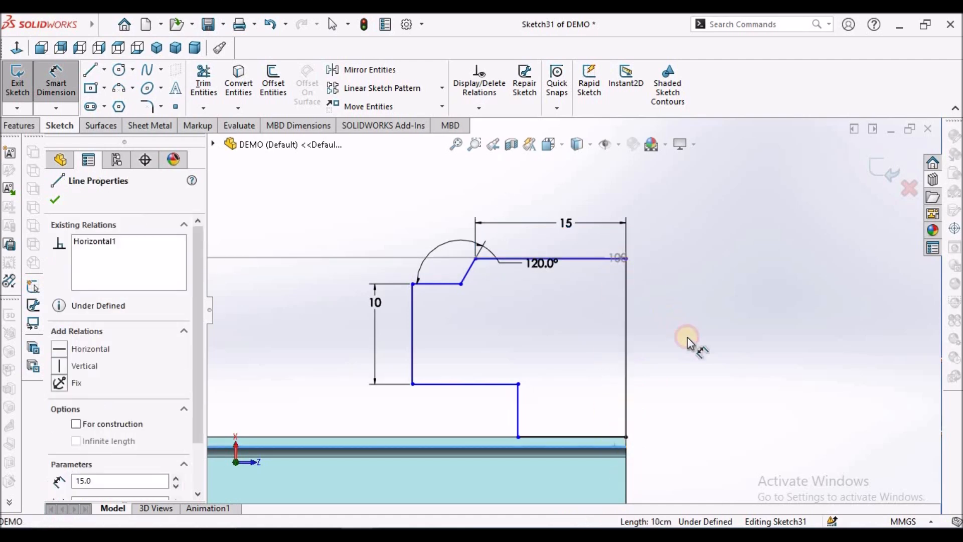
pyautogui.click(697, 339)
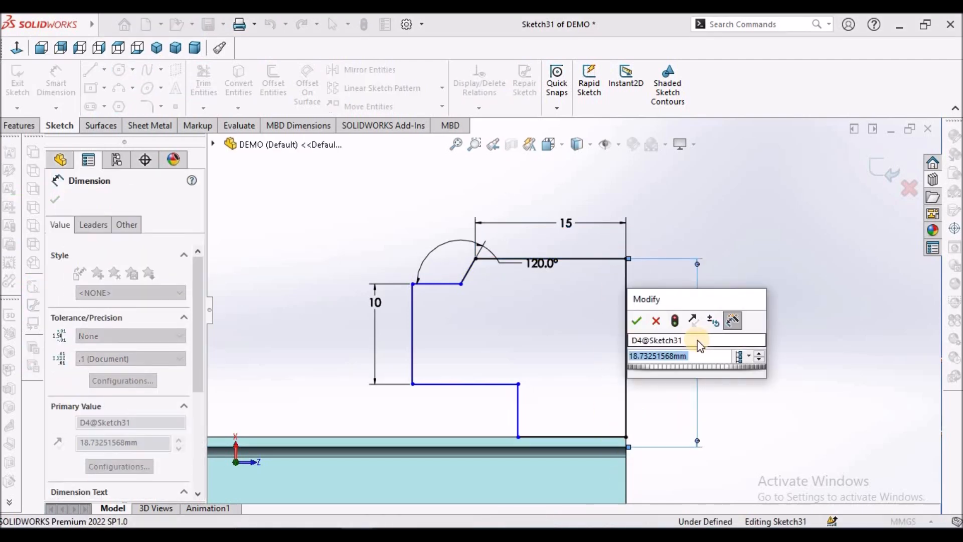
pyautogui.write('18.7')
pyautogui.press('Return')
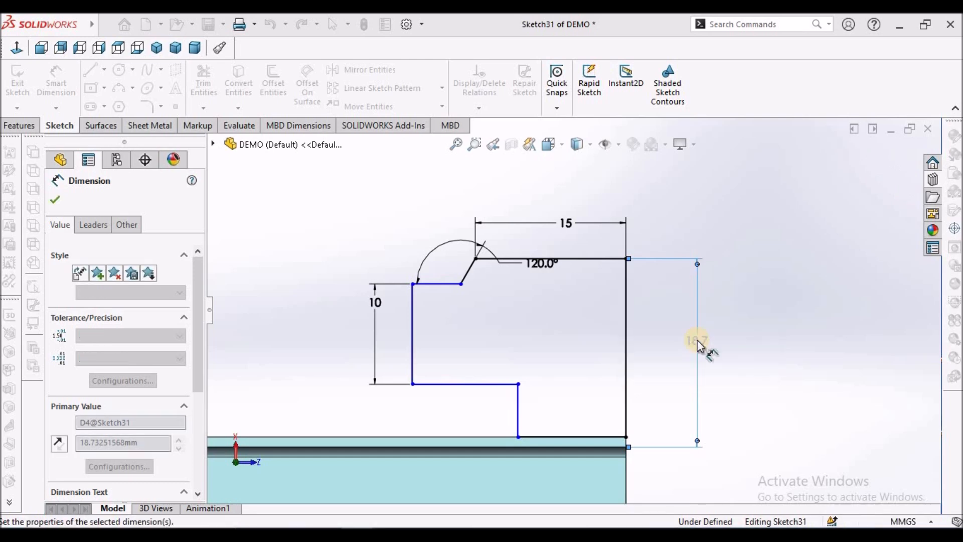
pyautogui.scroll(2, 574, 341)
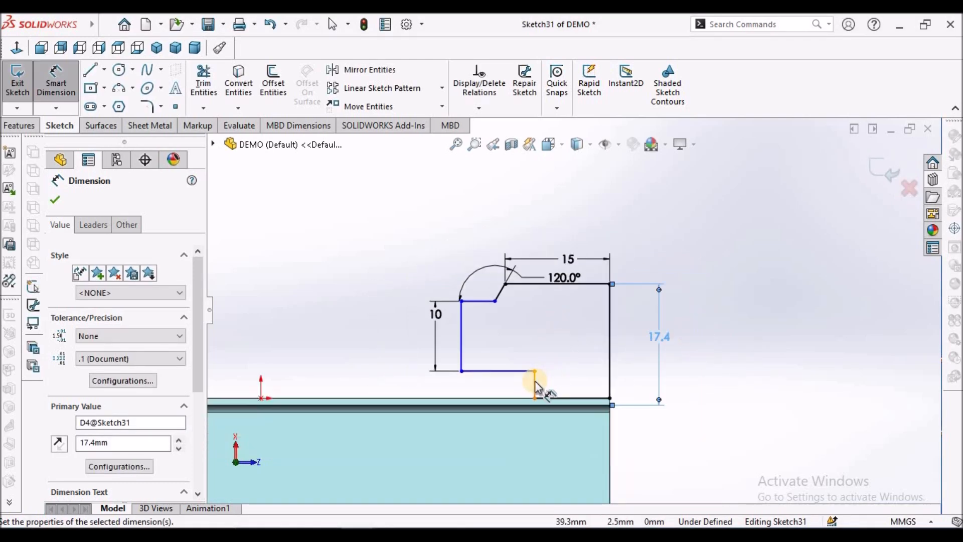
# Step: Dimension the overall width between the profile's two outer vertical edges to 25 mm
pyautogui.click(460, 324)
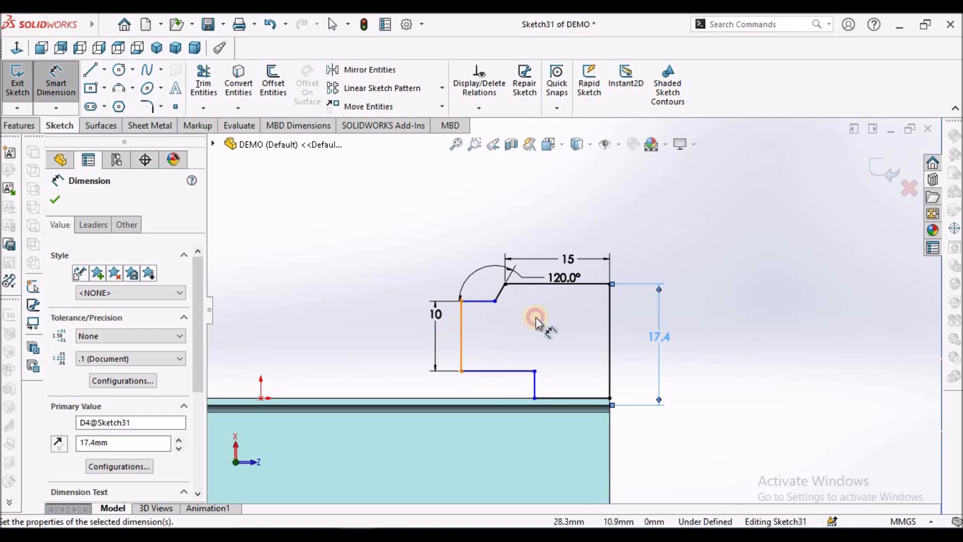
pyautogui.click(608, 318)
pyautogui.click(543, 213)
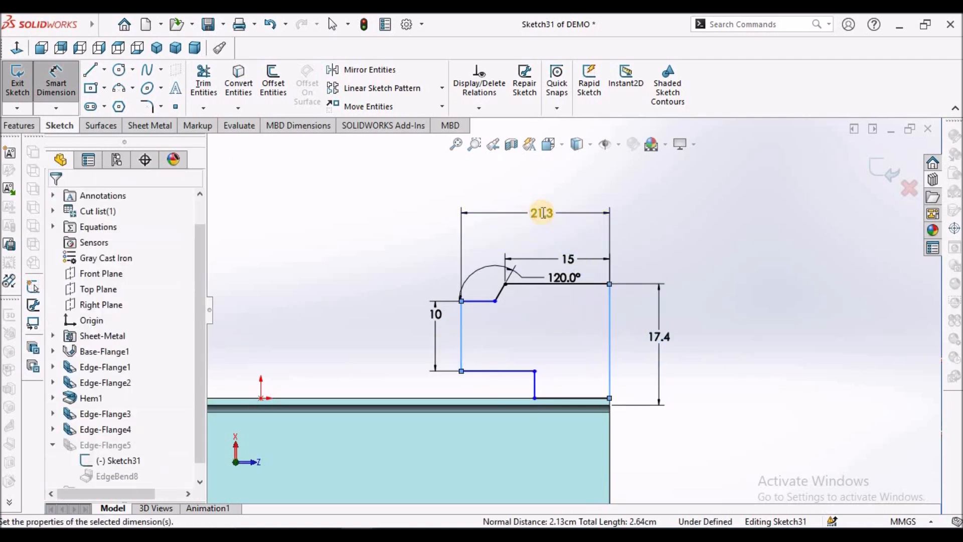
pyautogui.write('25')
pyautogui.press('Return')
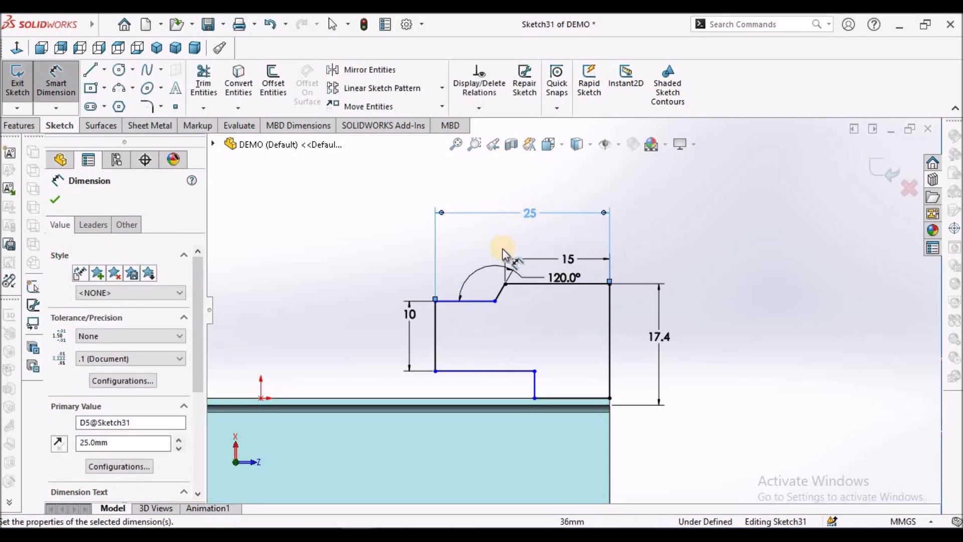
# Step: Dimension the short upper horizontal edge beside the slanted line to 7 mm and end dimensioning
pyautogui.scroll(-1, 496, 296)
pyautogui.click(479, 313)
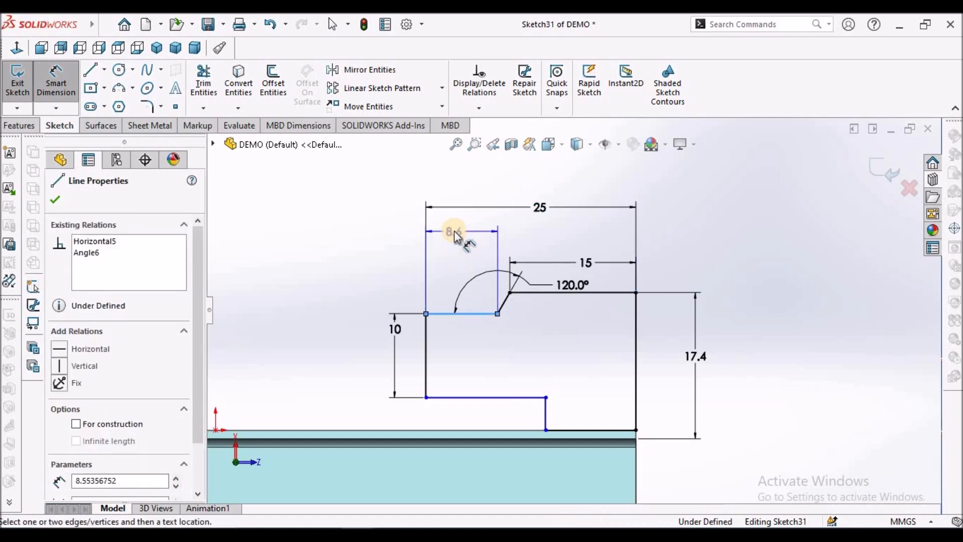
pyautogui.click(463, 249)
pyautogui.write('7')
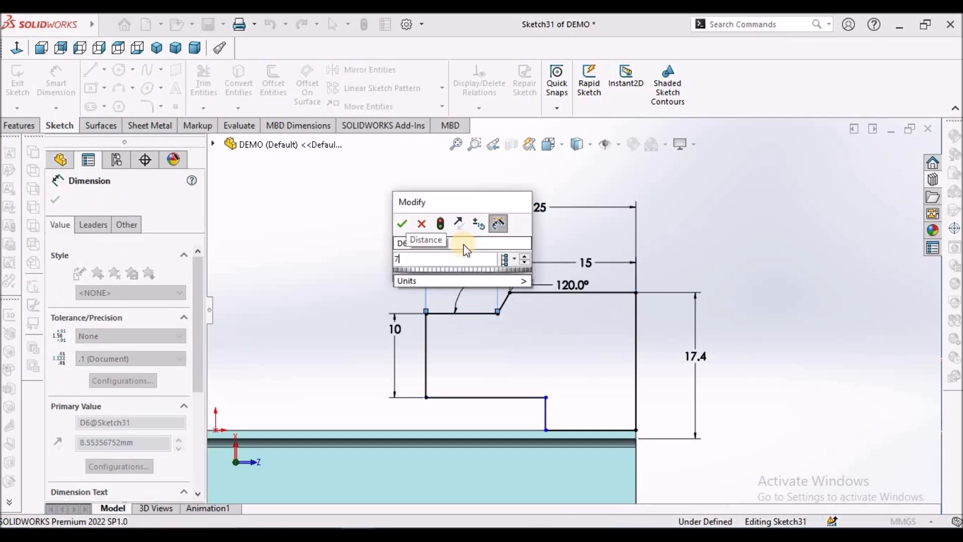
pyautogui.press('Return')
pyautogui.rightClick(351, 255)
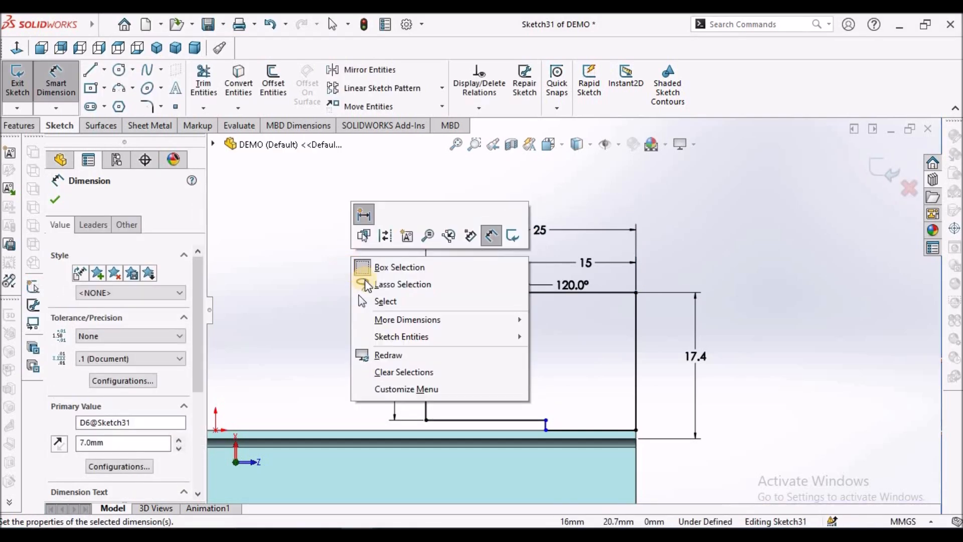
pyautogui.click(346, 302)
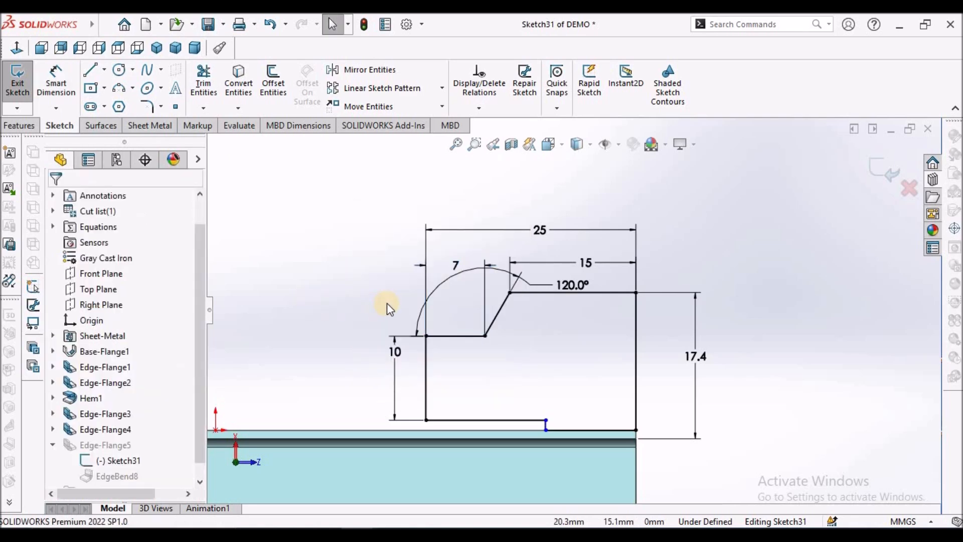
pyautogui.scroll(-3, 552, 403)
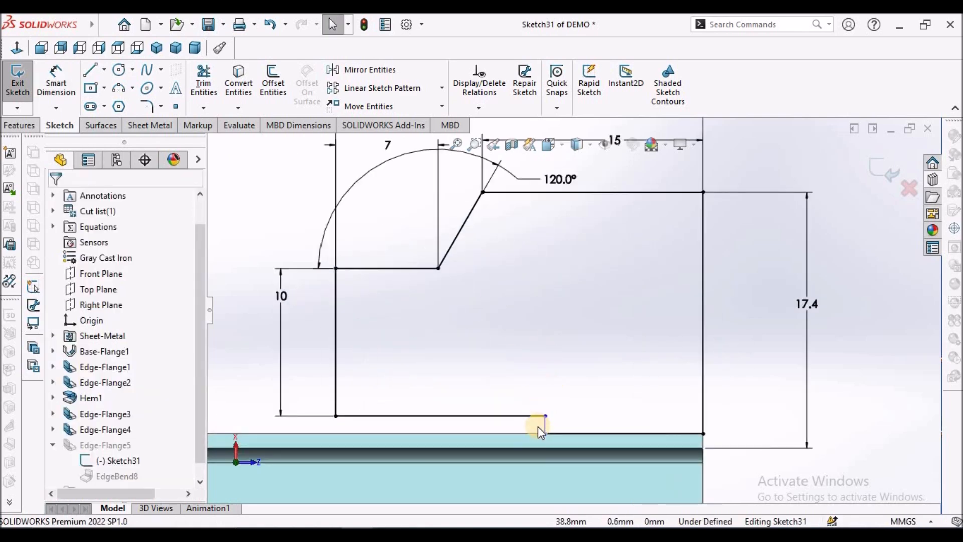
# Step: Add a Vertical relation between the lower step's upper corner point and the slanted line's upper endpoint
pyautogui.click(545, 415)
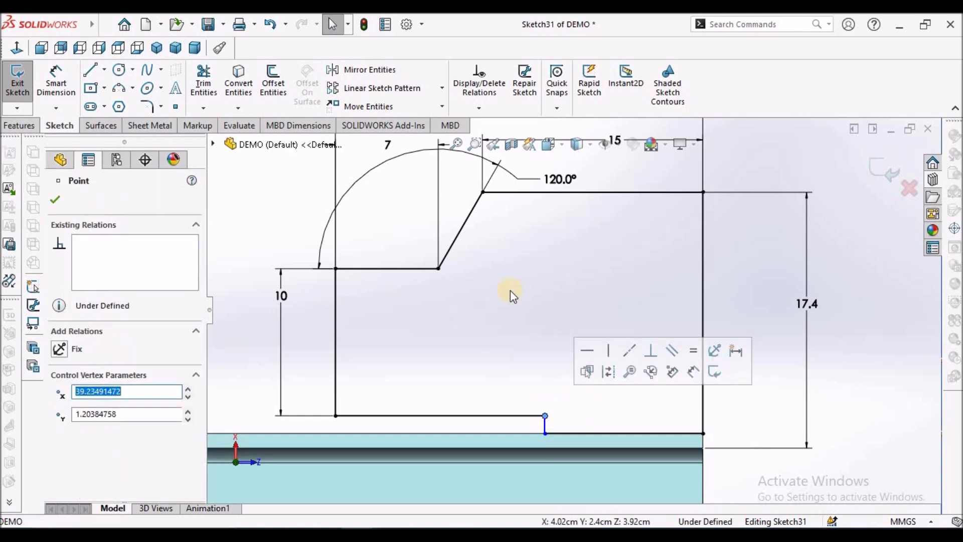
pyautogui.keyDown('ctrl'); pyautogui.click(482, 192); pyautogui.keyUp('ctrl')
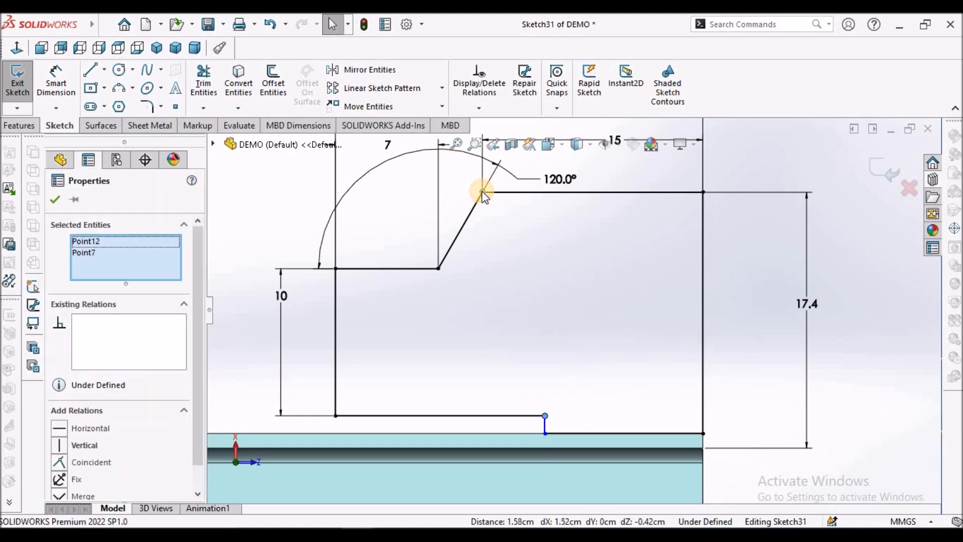
pyautogui.click(57, 445)
pyautogui.press('f')
pyautogui.click(319, 253)
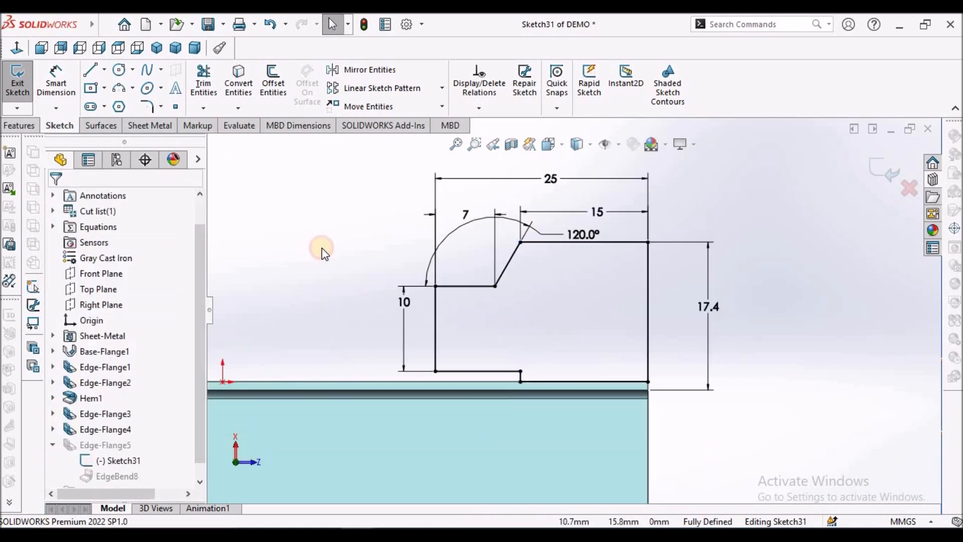
# Step: Draw a vertical centerline from the slanted line's upper endpoint down to the lower step's corner
pyautogui.click(90, 70)
pyautogui.click(104, 70)
pyautogui.click(123, 101)
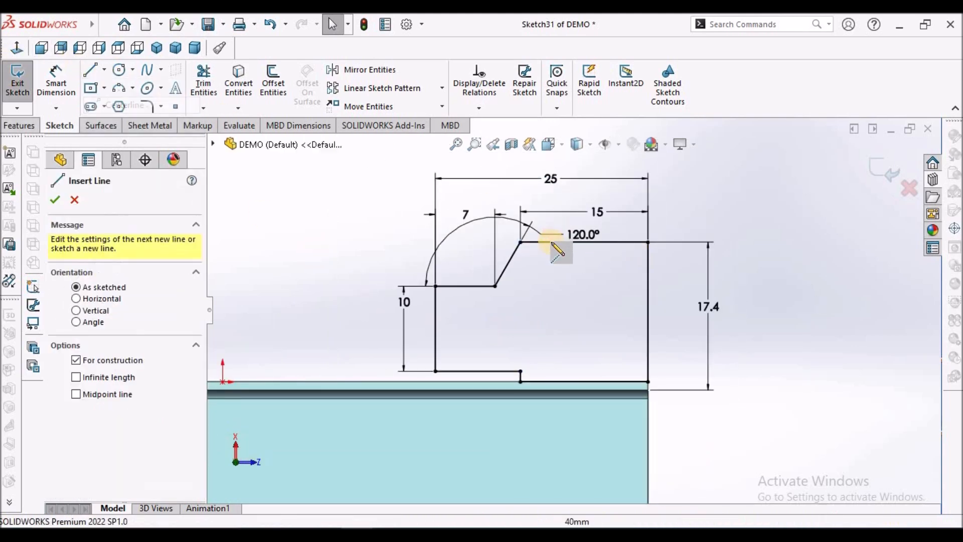
pyautogui.click(520, 242)
pyautogui.click(520, 372)
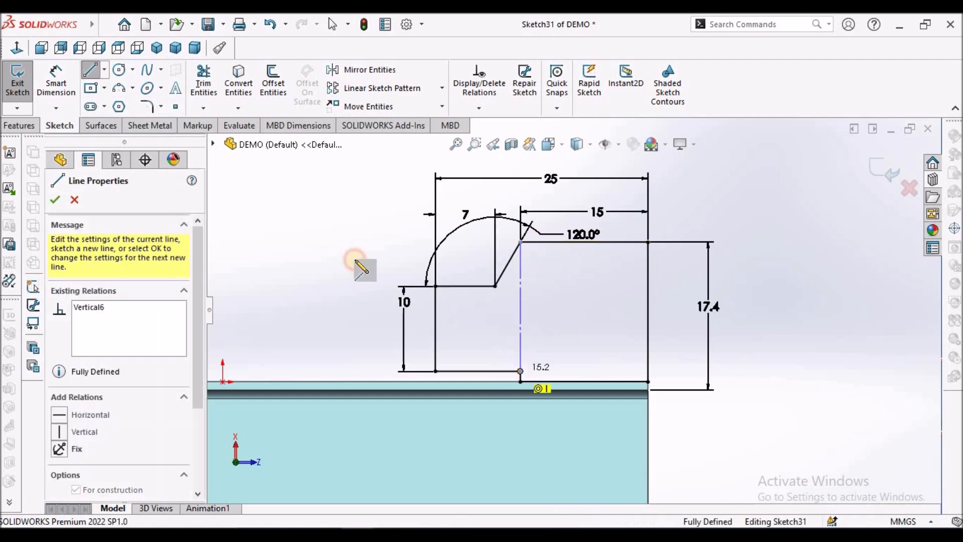
pyautogui.rightClick(349, 243)
pyautogui.click(365, 247)
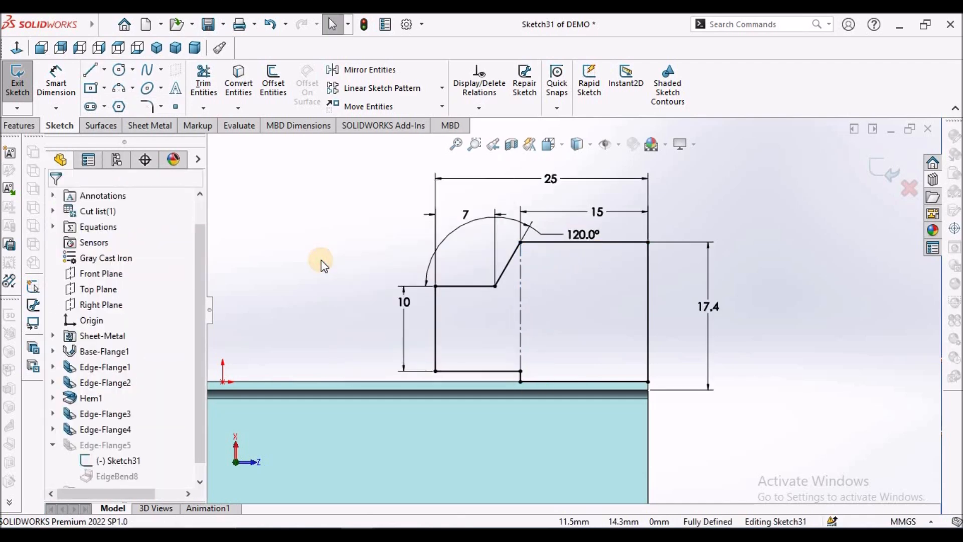
# Step: Exit the stepped tab sketch to rebuild Edge-Flange5, and collapse that feature in the tree
pyautogui.scroll(3, 571, 310)
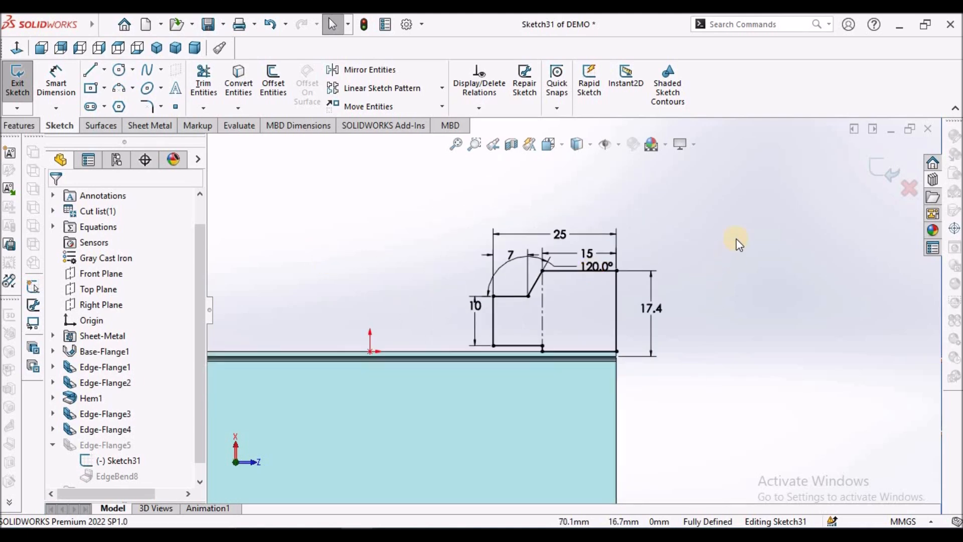
pyautogui.click(890, 169)
pyautogui.moveTo(688, 286)
pyautogui.mouseDown(button='middle')
pyautogui.moveTo(624, 314)
pyautogui.moveTo(585, 183)
pyautogui.moveTo(516, 260)
pyautogui.moveTo(656, 295)
pyautogui.moveTo(254, 381)
pyautogui.mouseUp(button='middle')
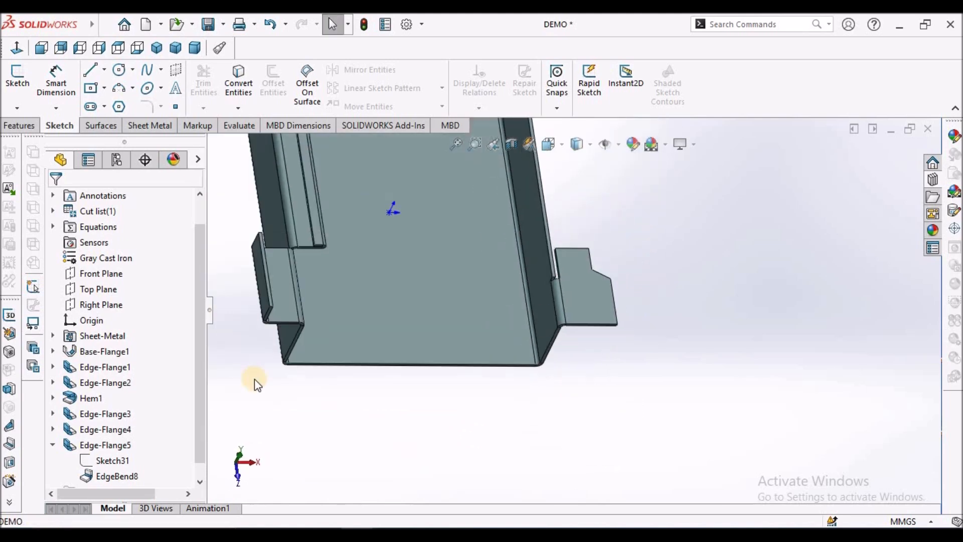
pyautogui.click(52, 444)
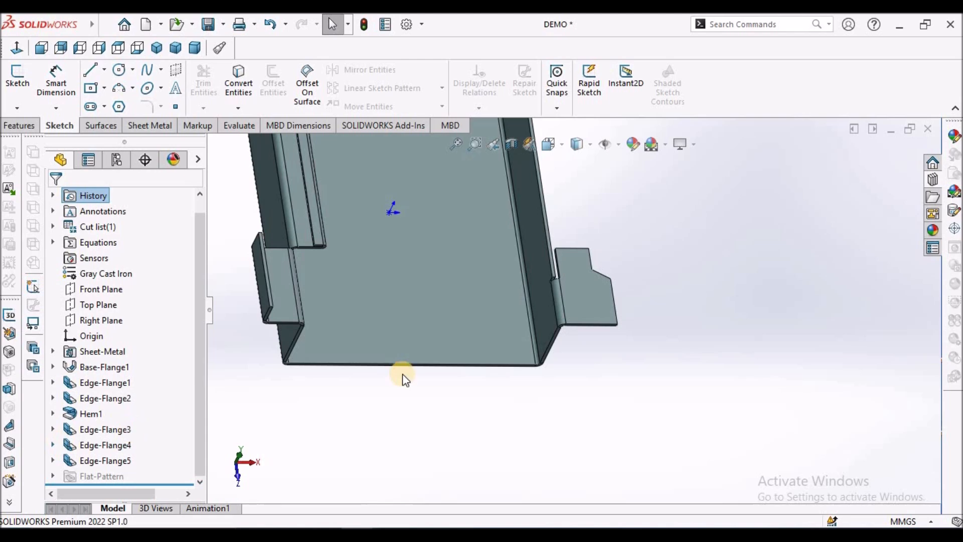
# Step: Mirror Edge-Flange5 about the Front Plane to the other end of the side wall
pyautogui.scroll(1, 597, 278)
pyautogui.scroll(1, 597, 276)
pyautogui.moveTo(594, 280)
pyautogui.mouseDown(button='middle')
pyautogui.moveTo(557, 213)
pyautogui.moveTo(497, 165)
pyautogui.mouseUp(button='middle')
pyautogui.click(149, 124)
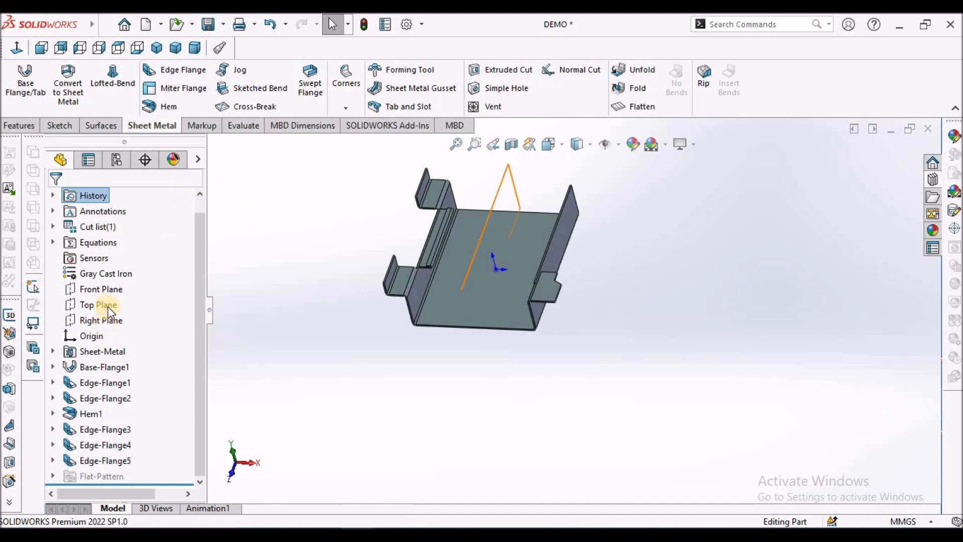
pyautogui.click(26, 126)
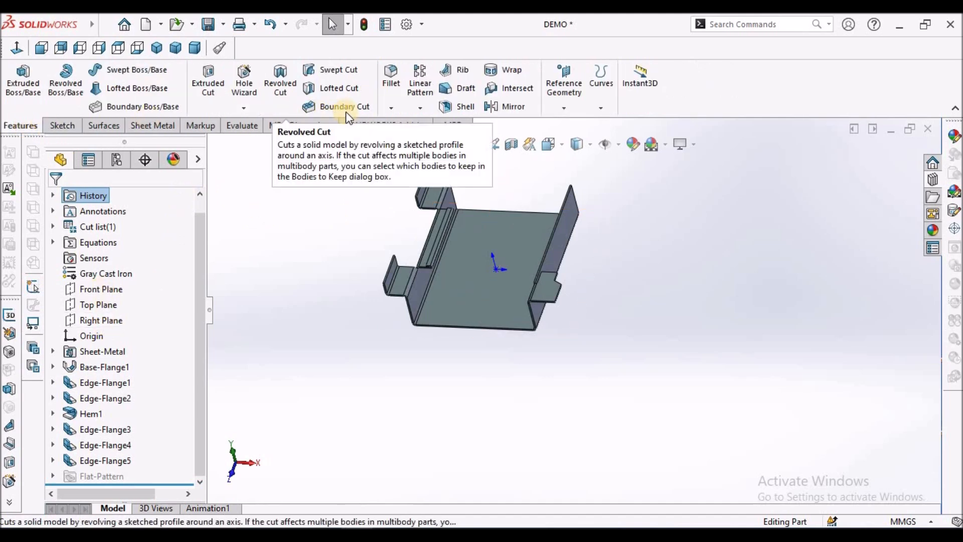
pyautogui.click(421, 108)
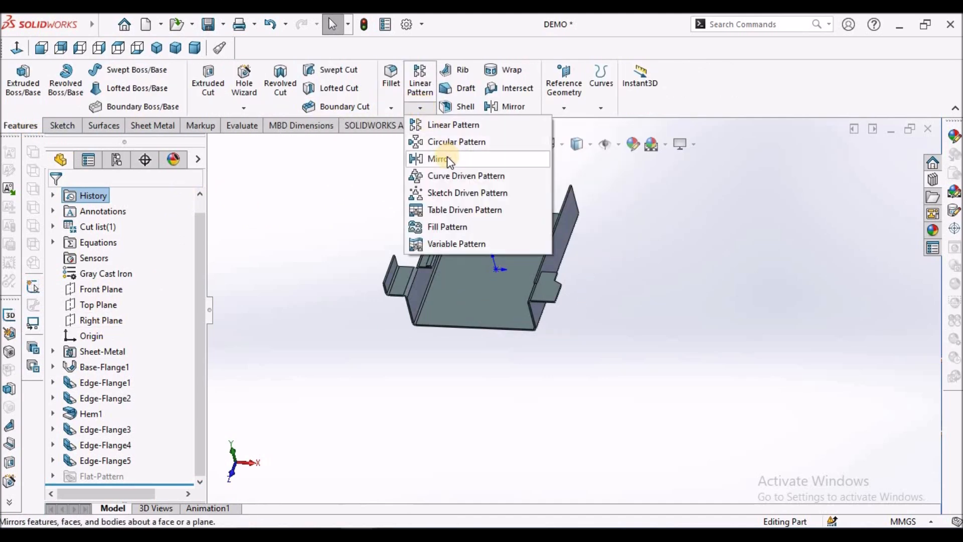
pyautogui.click(446, 157)
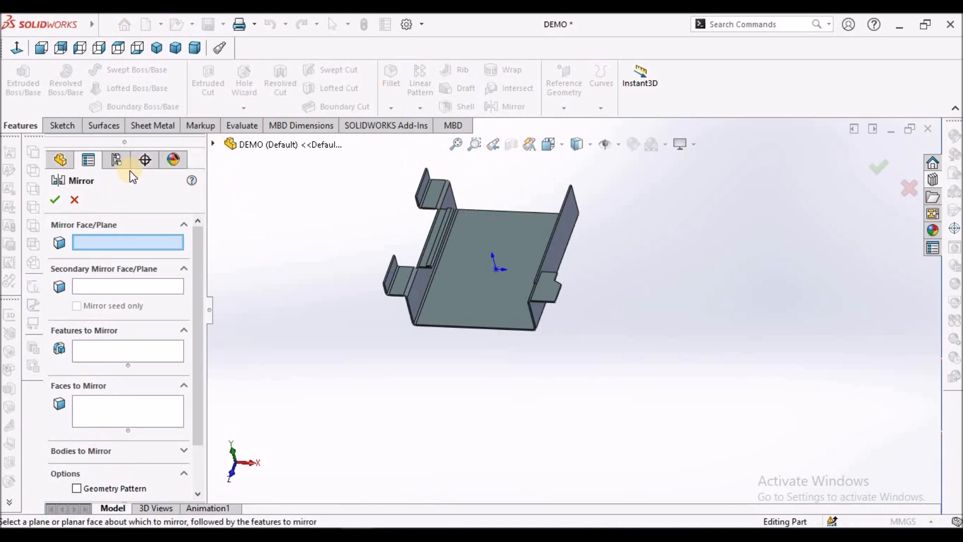
pyautogui.click(212, 145)
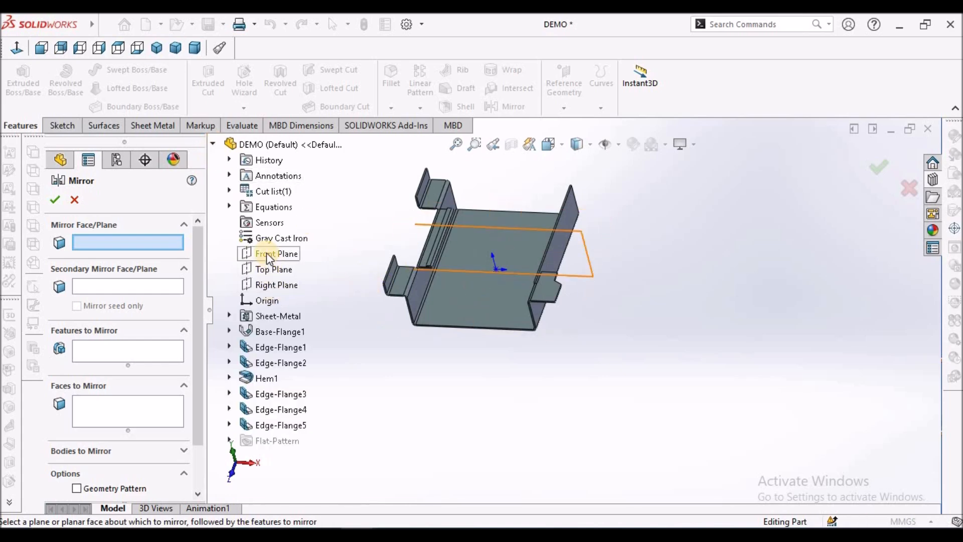
pyautogui.click(266, 252)
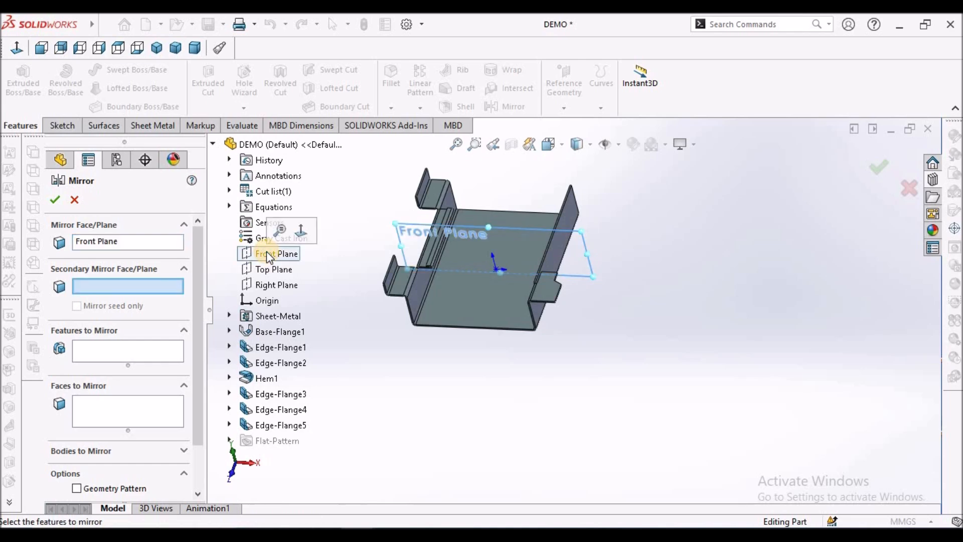
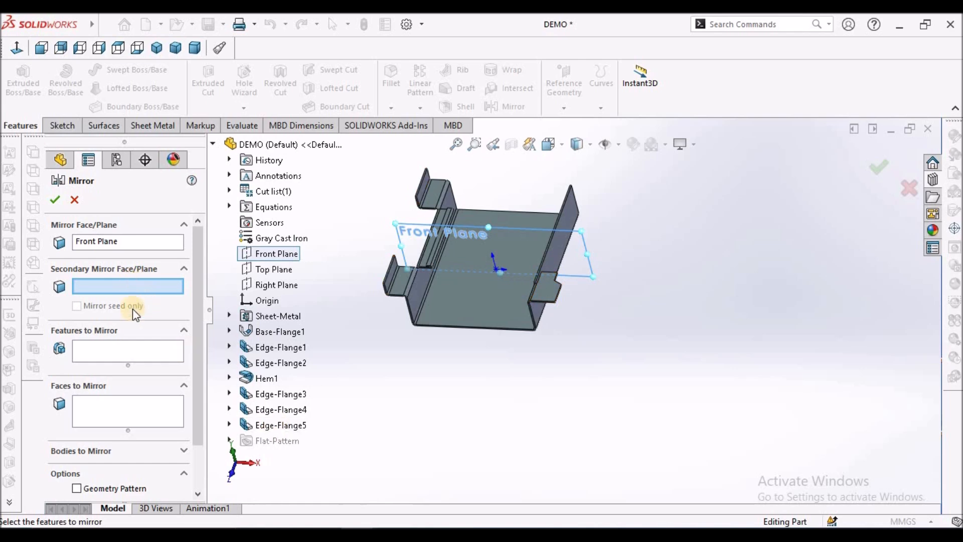
pyautogui.click(130, 345)
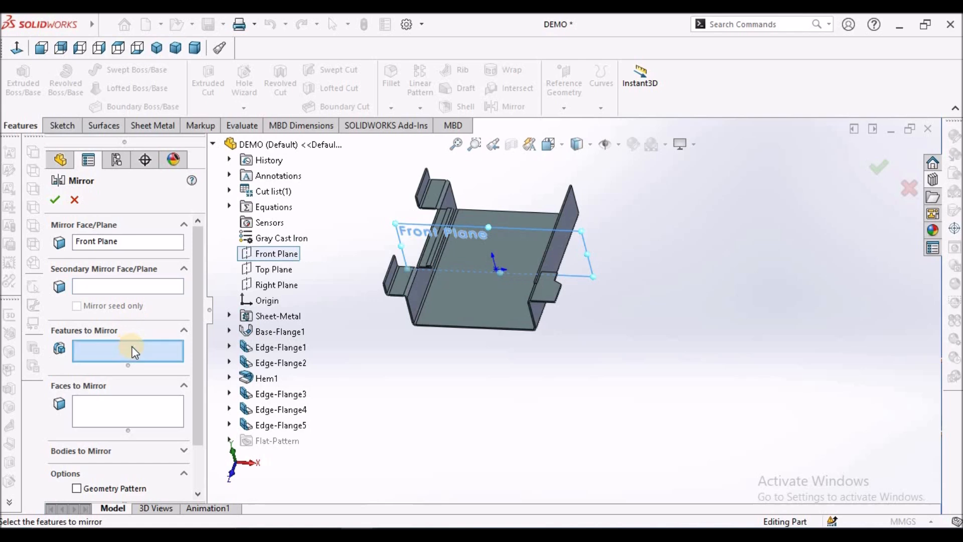
pyautogui.click(281, 425)
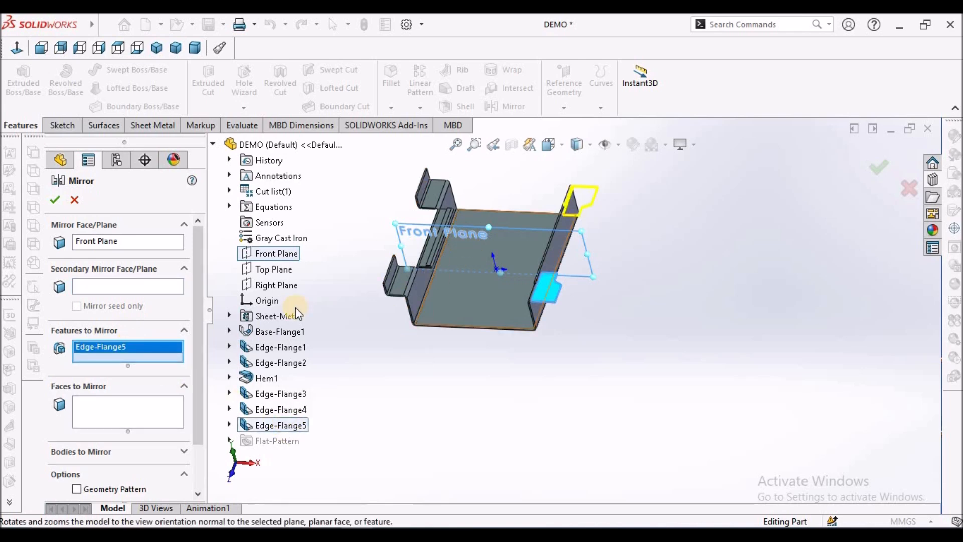
pyautogui.click(68, 200)
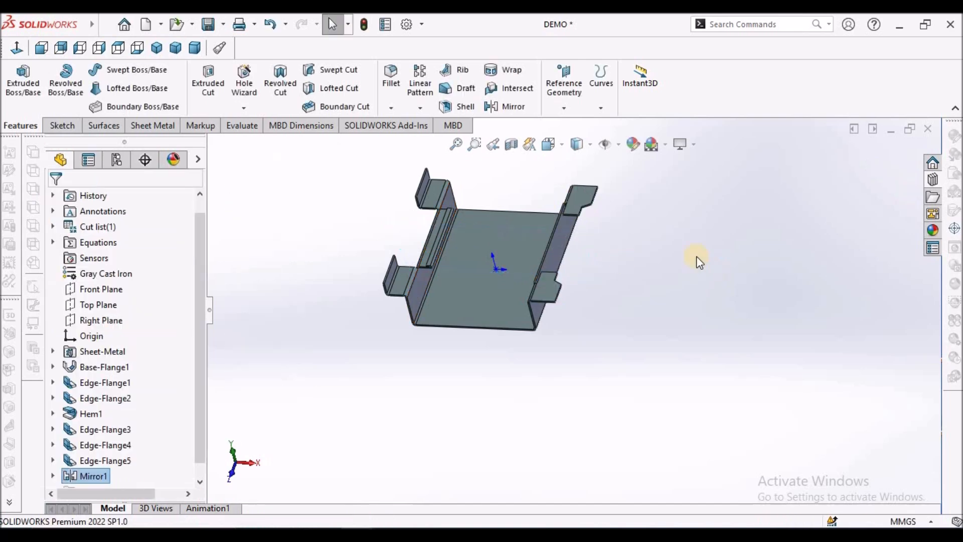
# Step: Start an edge flange on the base's front open-end edge, placing it upward at about 12 mm high
pyautogui.moveTo(562, 235); pyautogui.dragTo(564, 192, button='middle')
pyautogui.scroll(-6, 557, 226)
pyautogui.moveTo(518, 222); pyautogui.dragTo(516, 247, button='middle')
pyautogui.scroll(10, 553, 306)
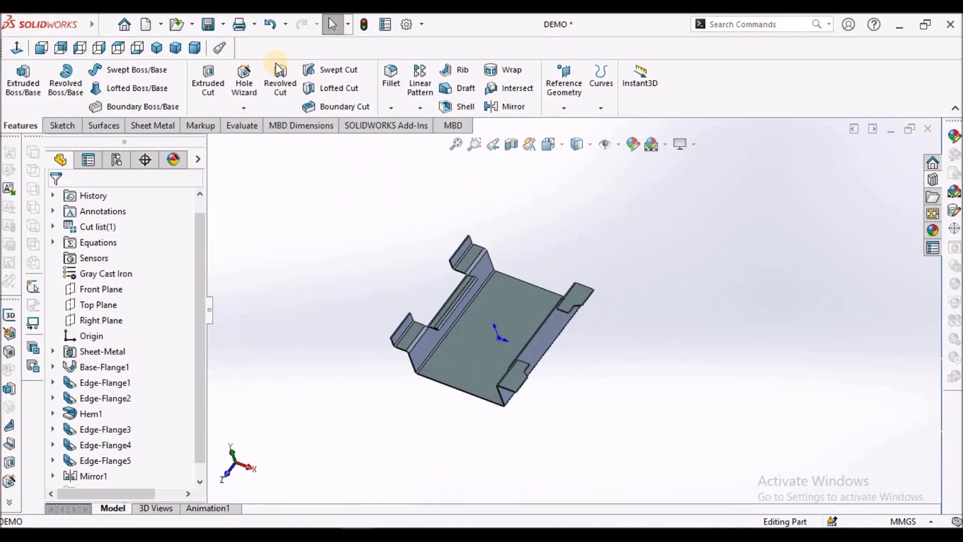
pyautogui.click(196, 48)
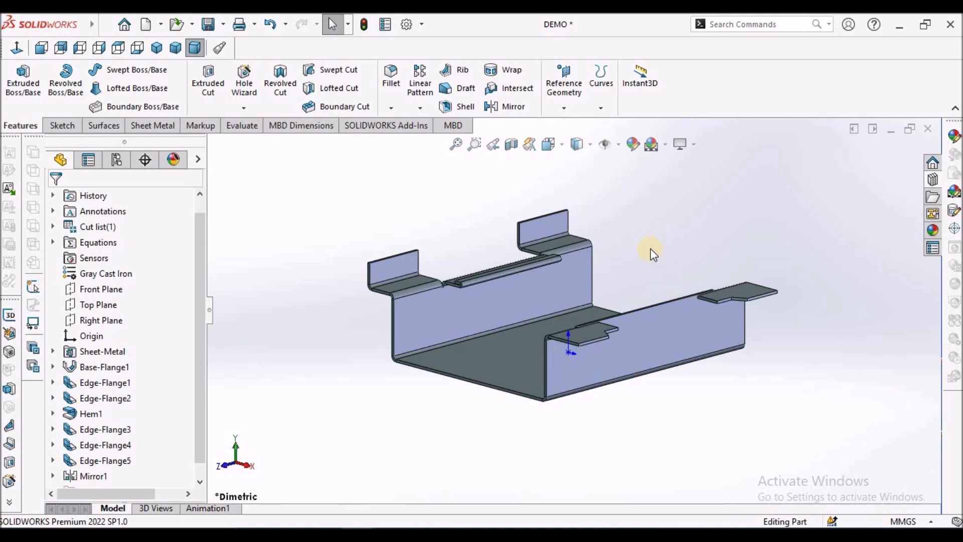
pyautogui.moveTo(651, 253); pyautogui.dragTo(648, 266, button='middle')
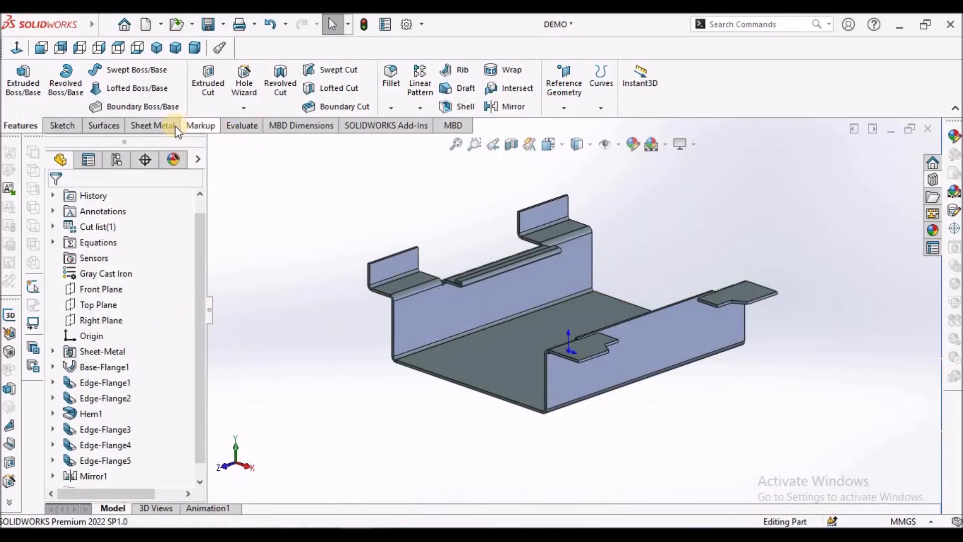
pyautogui.click(150, 126)
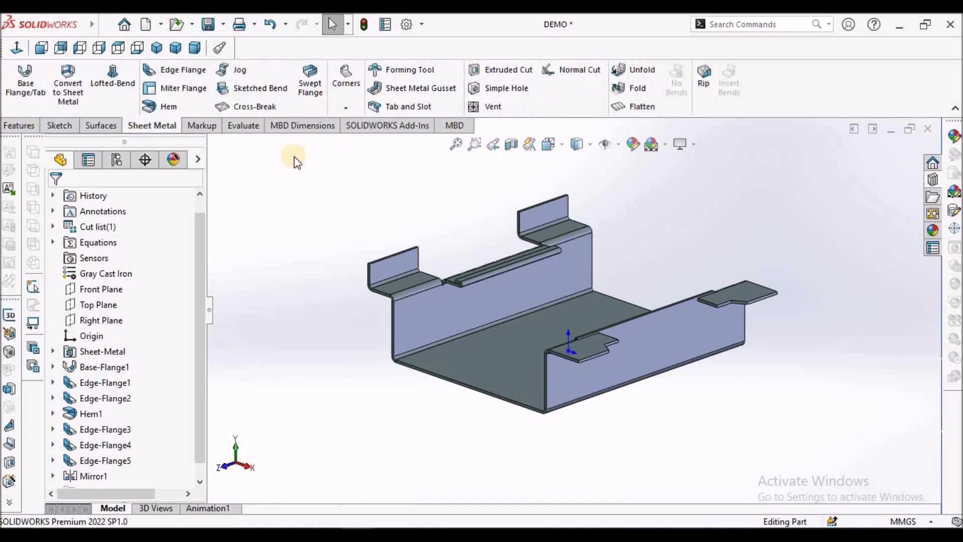
pyautogui.click(180, 69)
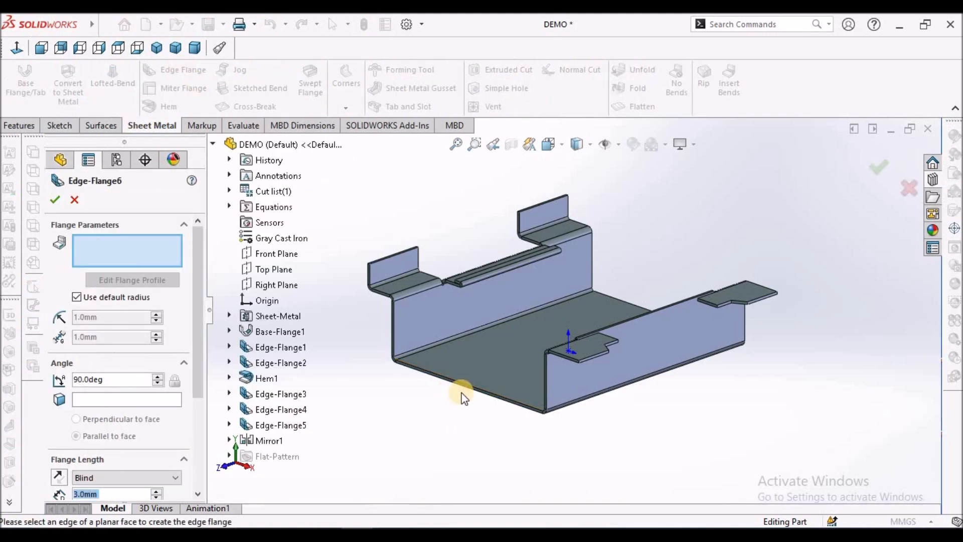
pyautogui.scroll(-4, 472, 371)
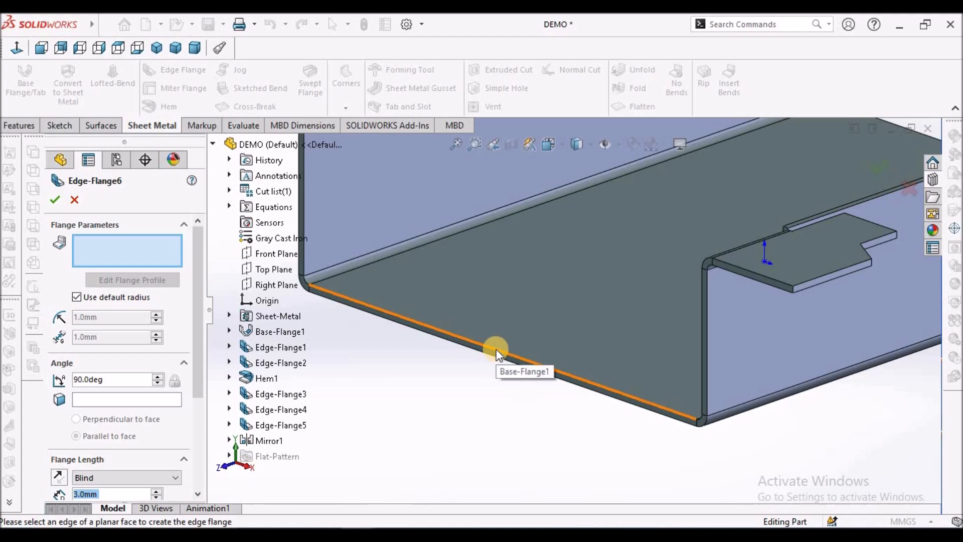
pyautogui.click(489, 323)
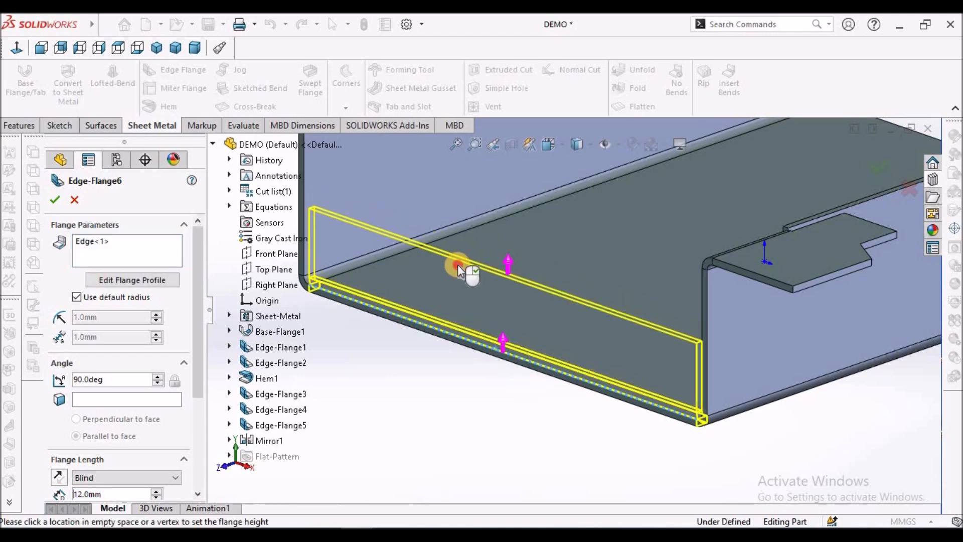
# Step: Add the base's opposite open-end edge to the same flange and create both flanges at 90 degrees
pyautogui.moveTo(544, 226); pyautogui.dragTo(574, 302, button='middle')
pyautogui.click(582, 315)
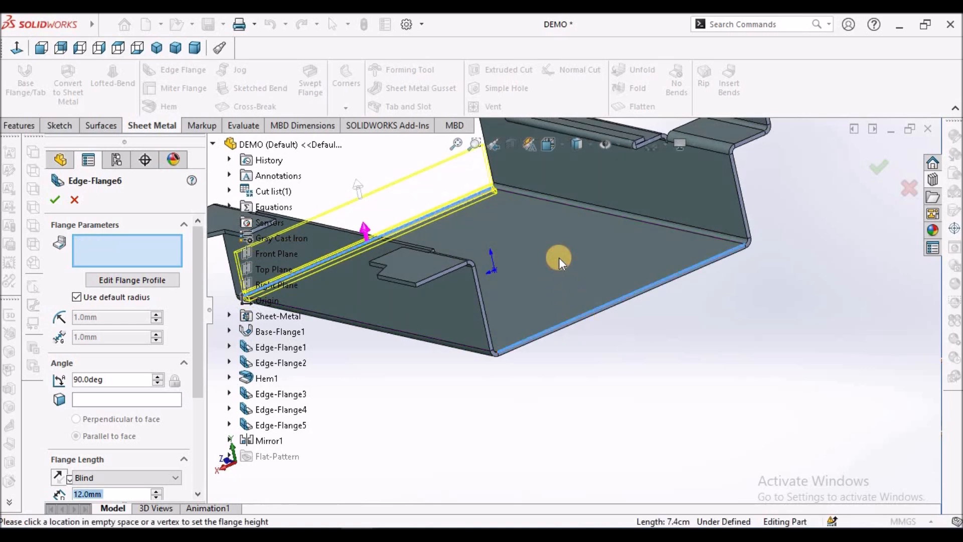
pyautogui.click(104, 377)
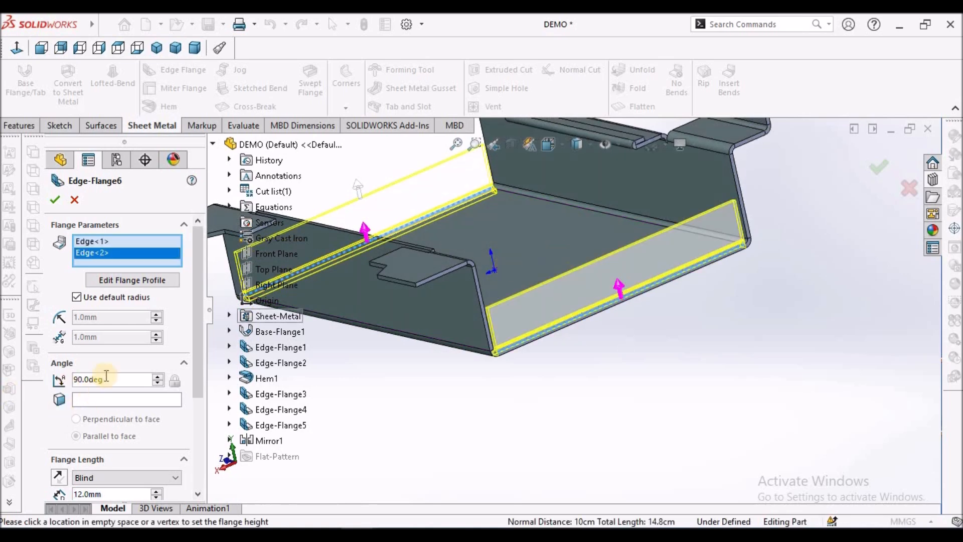
pyautogui.click(53, 197)
# Step: Edit Edge-Flange6's first profile sketch, dimension its top edge 10 mm from the base's outer bottom edge, and exit the sketch
pyautogui.click(200, 480)
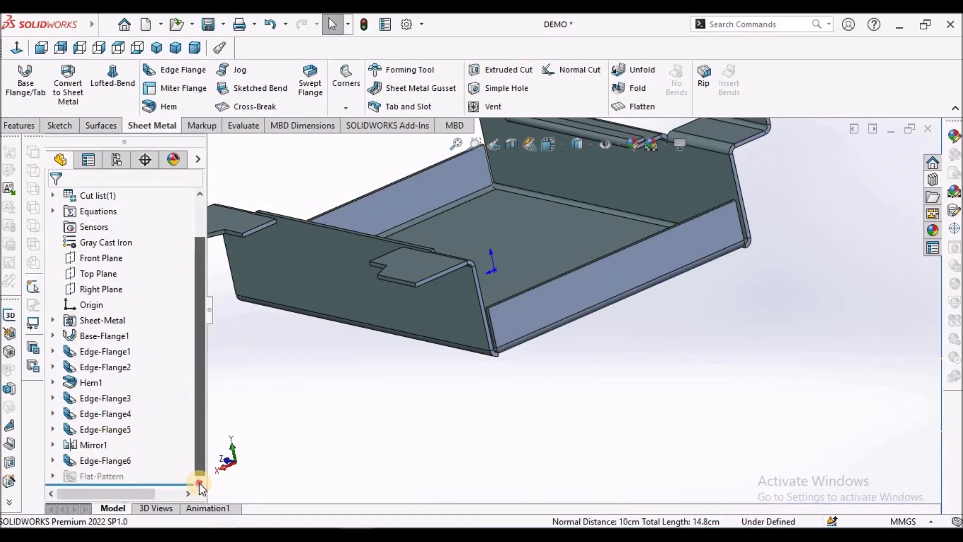
pyautogui.click(52, 460)
pyautogui.click(100, 428)
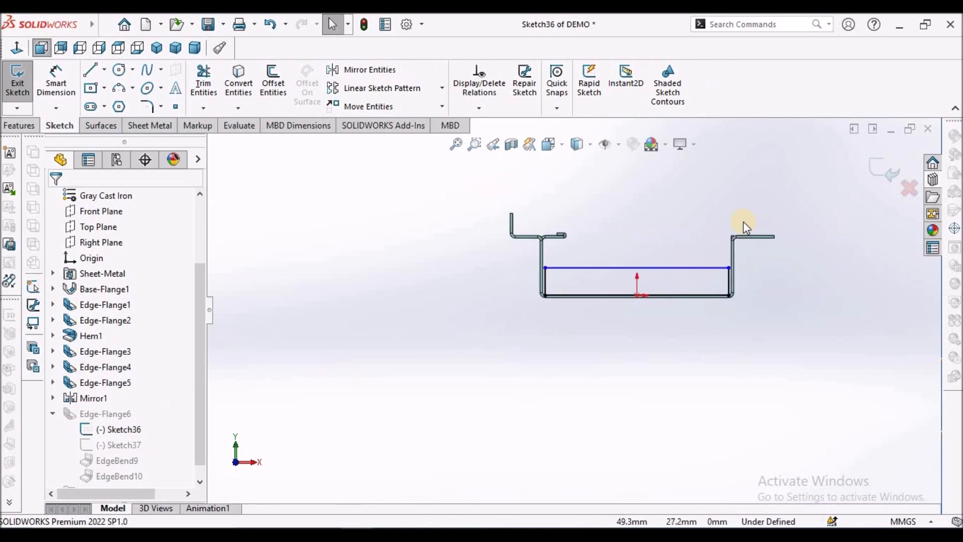
pyautogui.click(53, 84)
pyautogui.scroll(-5, 622, 337)
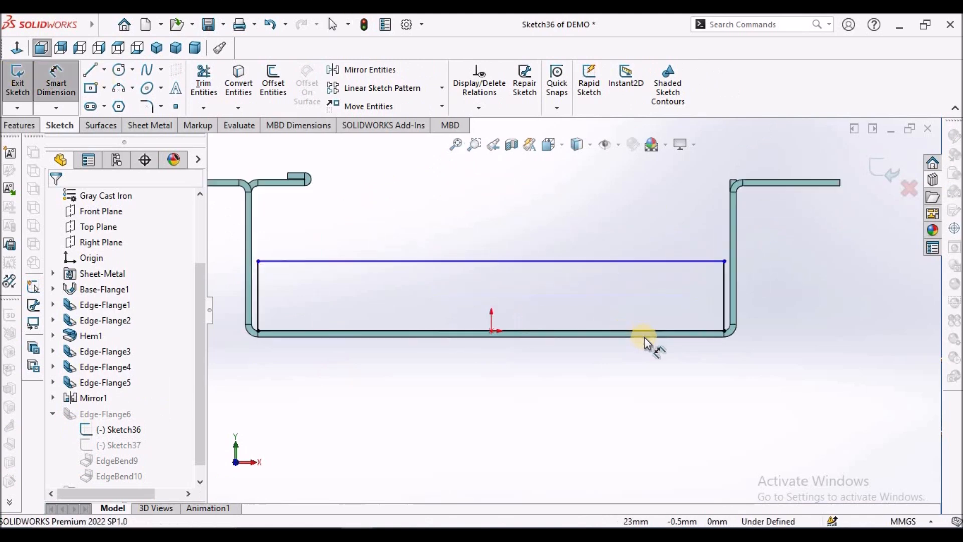
pyautogui.click(645, 335)
pyautogui.click(655, 245)
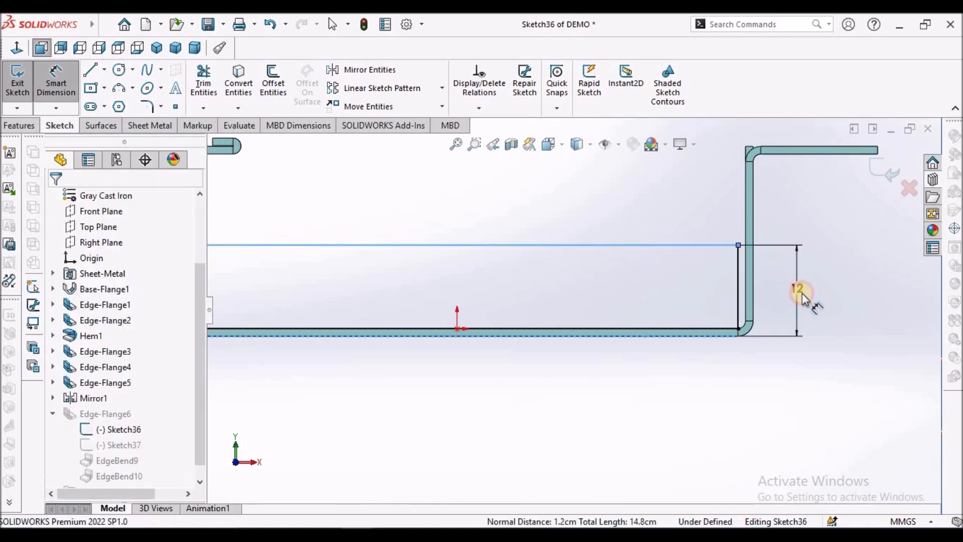
pyautogui.click(802, 293)
pyautogui.write('10')
pyautogui.press('Return')
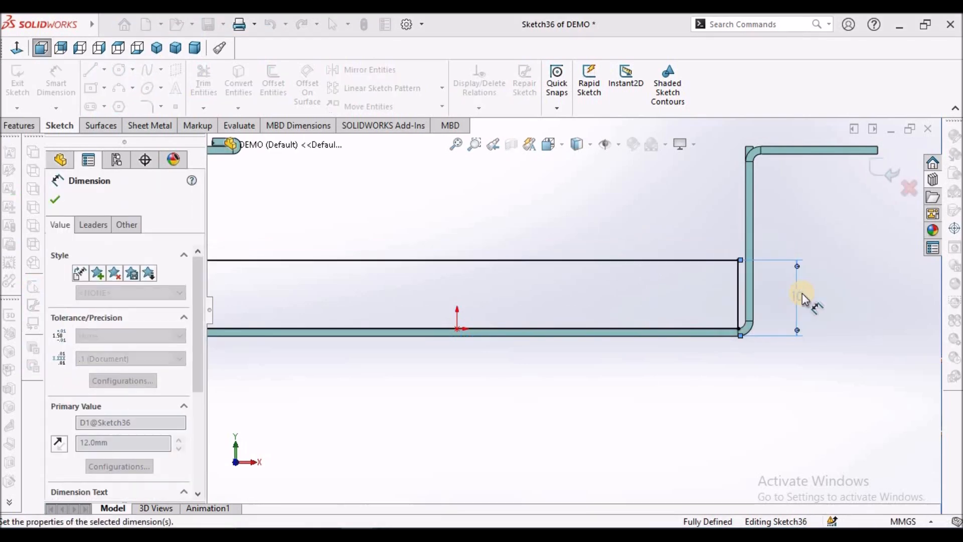
pyautogui.click(890, 165)
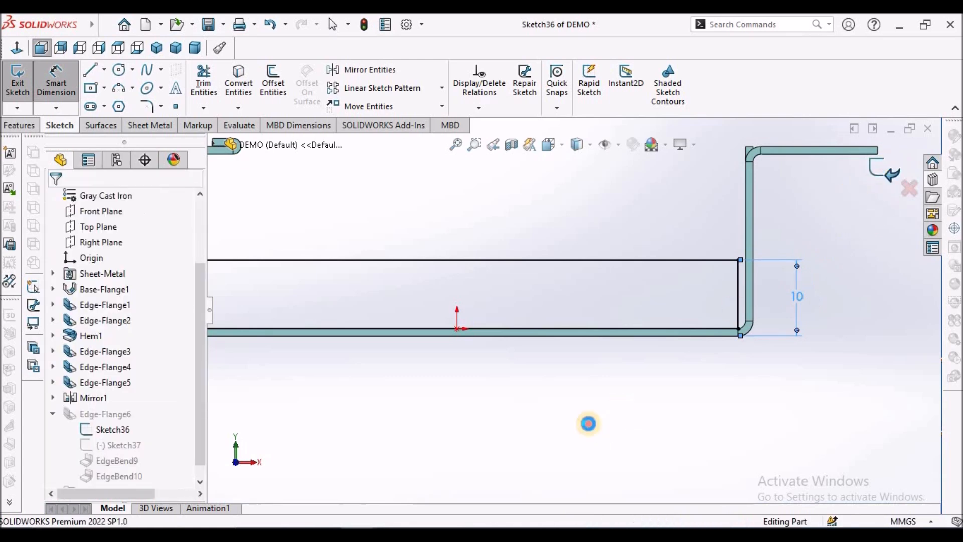
pyautogui.scroll(4, 573, 314)
pyautogui.moveTo(525, 300)
pyautogui.mouseDown(button='middle')
pyautogui.moveTo(516, 376)
pyautogui.moveTo(481, 386)
pyautogui.mouseUp(button='middle')
pyautogui.rightClick(105, 430)
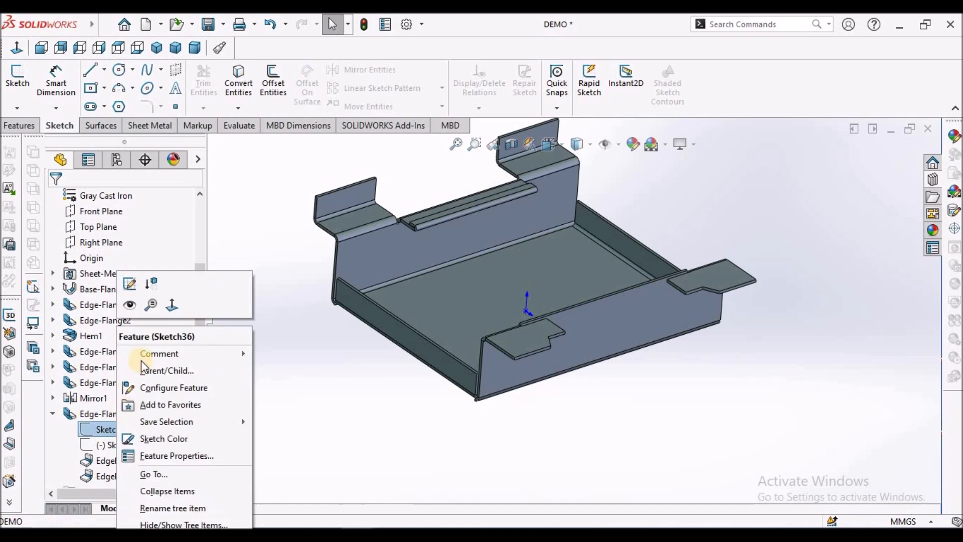
pyautogui.click(261, 346)
# Step: Switch the part's display style to wireframe and check the new edge flanges at both open ends of the base
pyautogui.moveTo(598, 319); pyautogui.dragTo(557, 281, button='middle')
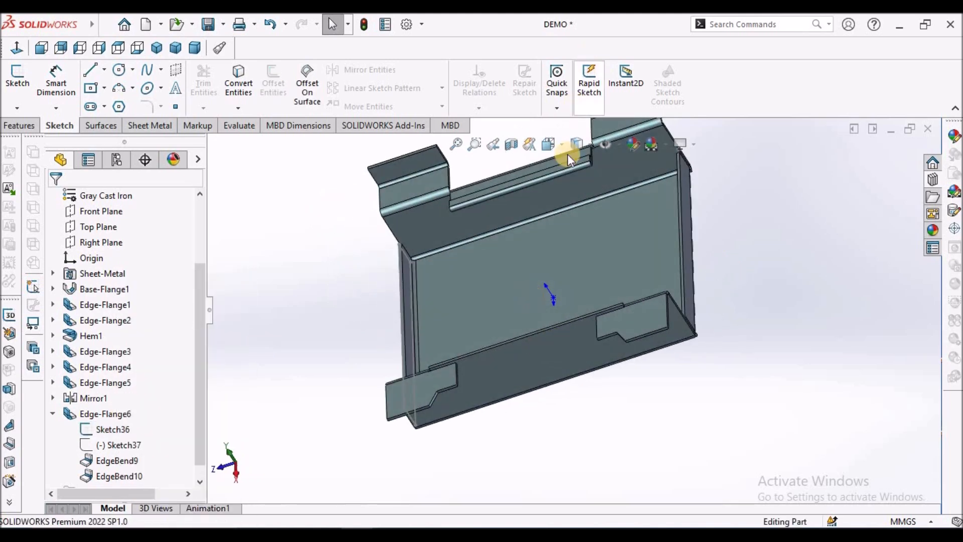
pyautogui.click(582, 145)
pyautogui.click(578, 248)
pyautogui.moveTo(770, 276); pyautogui.dragTo(684, 261, button='middle')
pyautogui.scroll(-5, 692, 261)
pyautogui.scroll(5, 702, 258)
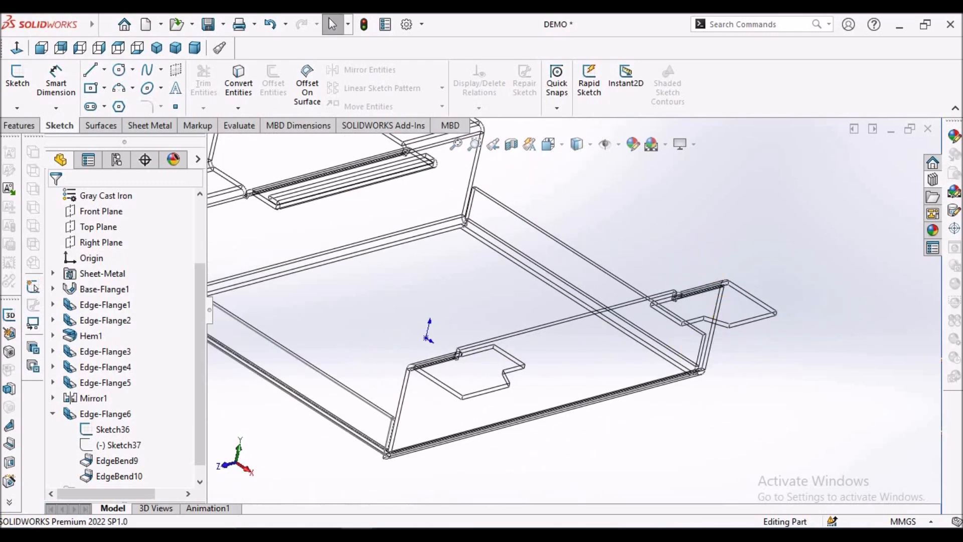
pyautogui.click(156, 26)
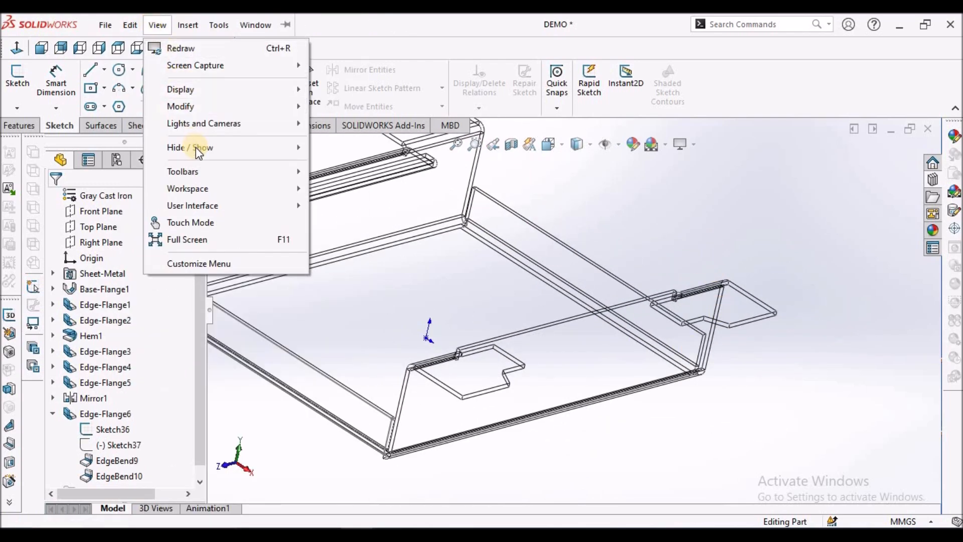
pyautogui.moveTo(196, 147)
pyautogui.click(657, 229)
# Step: Open Edge-Flange6's second, under-defined profile sketch (Sketch37) for editing
pyautogui.moveTo(661, 231); pyautogui.dragTo(410, 357, button='middle')
pyautogui.scroll(-2, 343, 341)
pyautogui.scroll(-3, 321, 371)
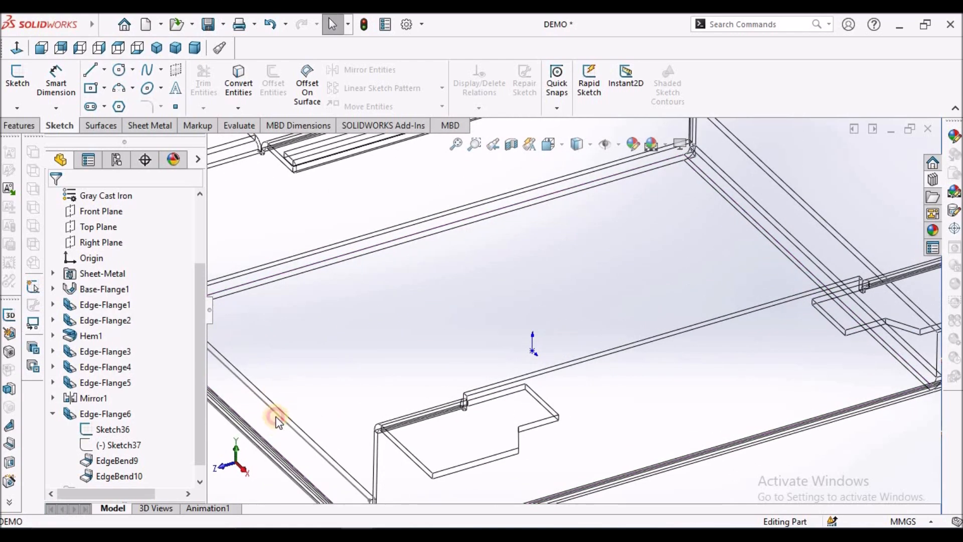
pyautogui.click(104, 430)
pyautogui.rightClick(106, 446)
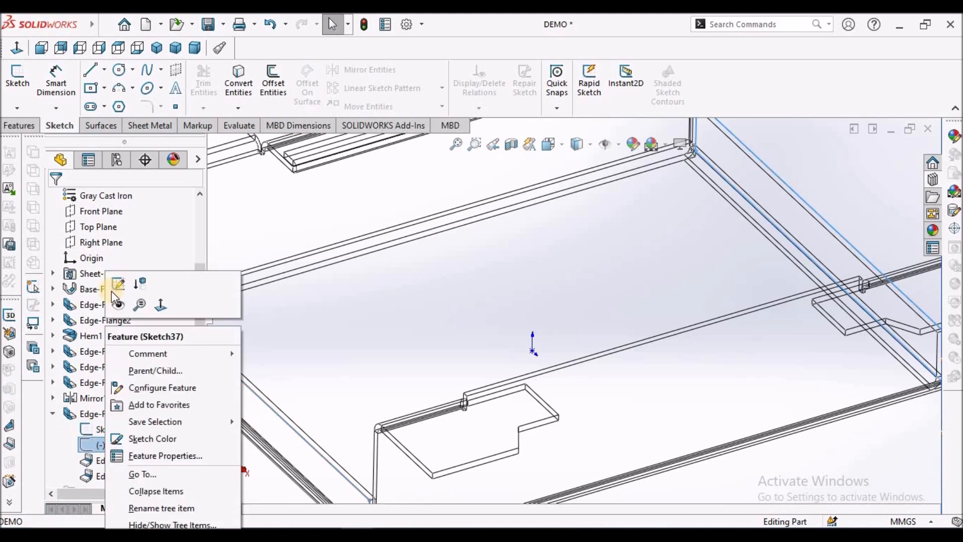
pyautogui.scroll(3, 642, 298)
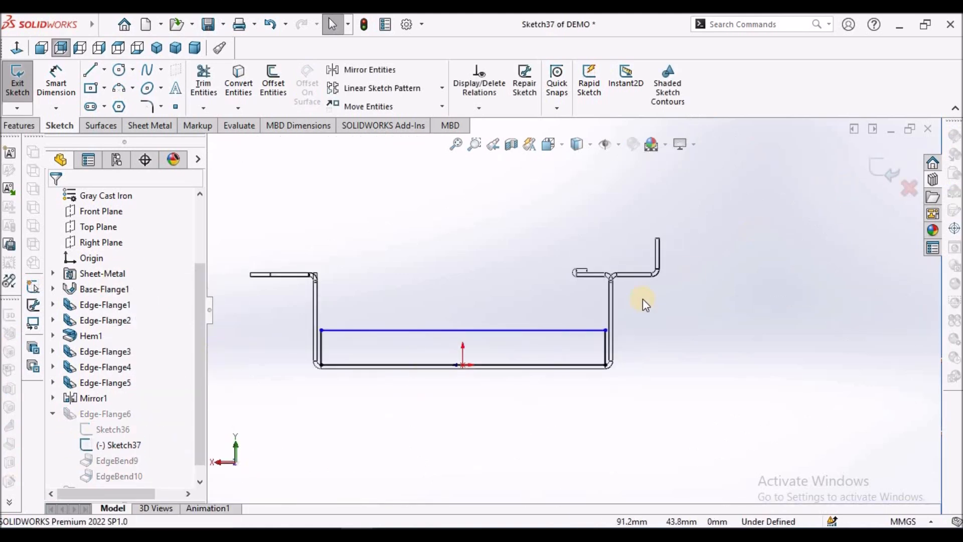
# Step: Make the top line of the flange profile collinear with the top line of the opposite flange's profile and finish the sketch
pyautogui.moveTo(588, 327)
pyautogui.mouseDown(button='middle')
pyautogui.moveTo(572, 381)
pyautogui.moveTo(553, 338)
pyautogui.mouseUp(button='middle')
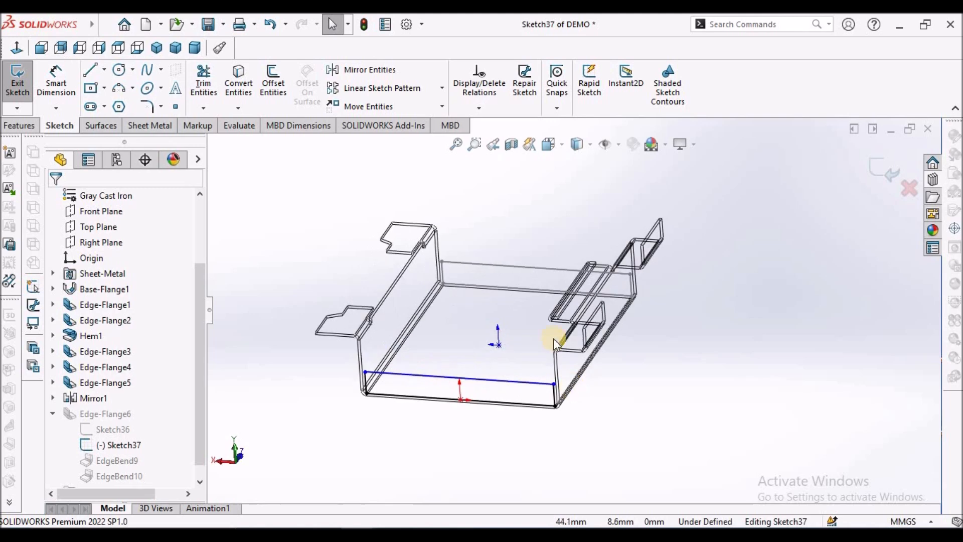
pyautogui.click(518, 266)
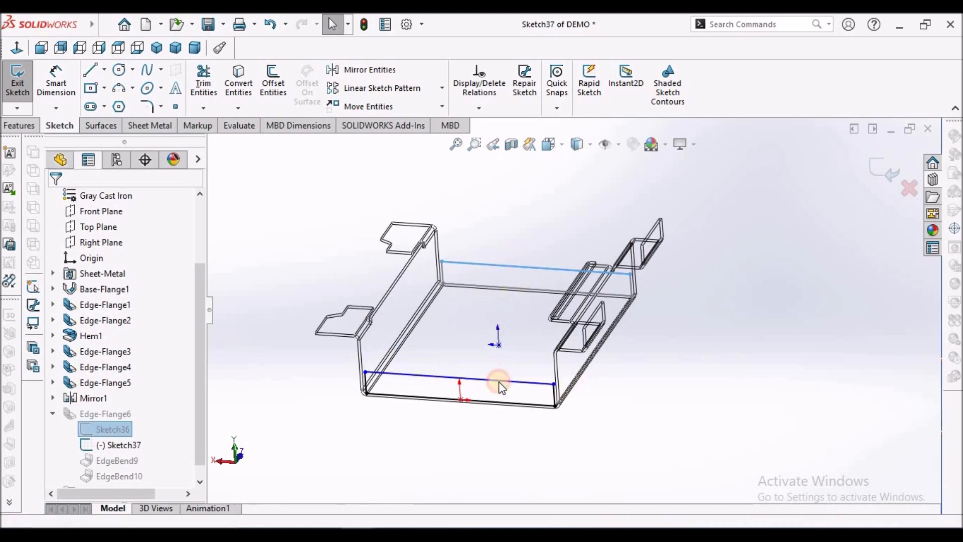
pyautogui.keyDown('ctrl'); pyautogui.click(500, 384); pyautogui.keyUp('ctrl')
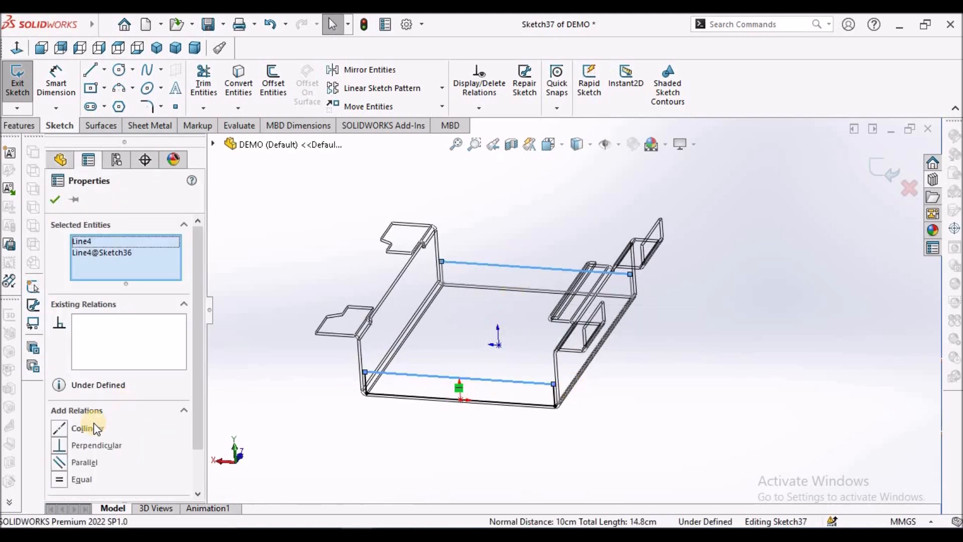
pyautogui.click(60, 427)
pyautogui.click(56, 200)
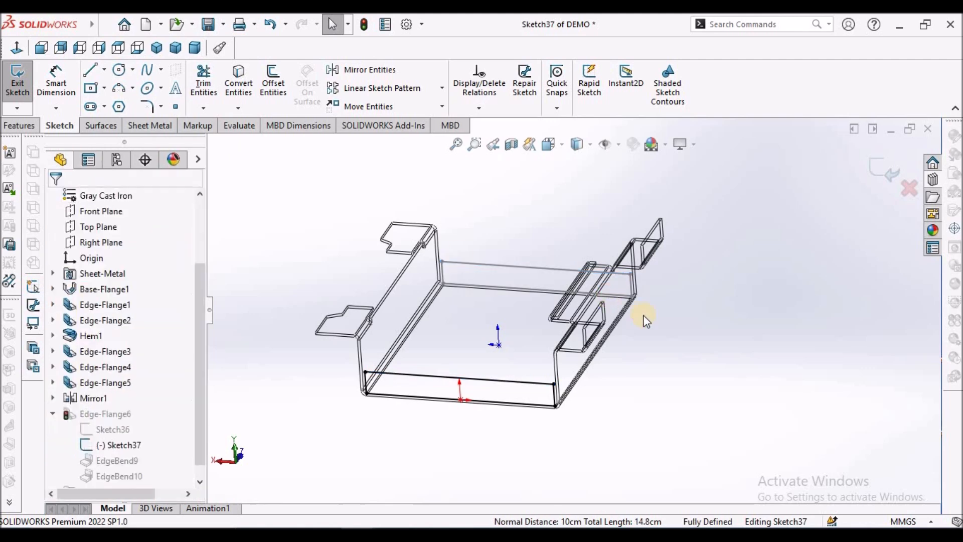
pyautogui.click(890, 164)
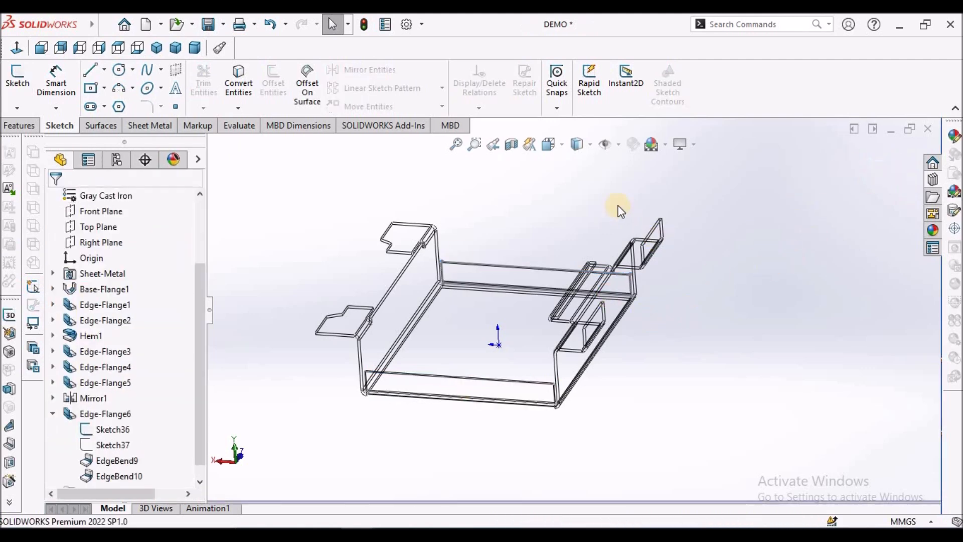
# Step: Display the model shaded with edges and look over both end flanges and the remaining profile sketch line
pyautogui.click(579, 147)
pyautogui.click(580, 164)
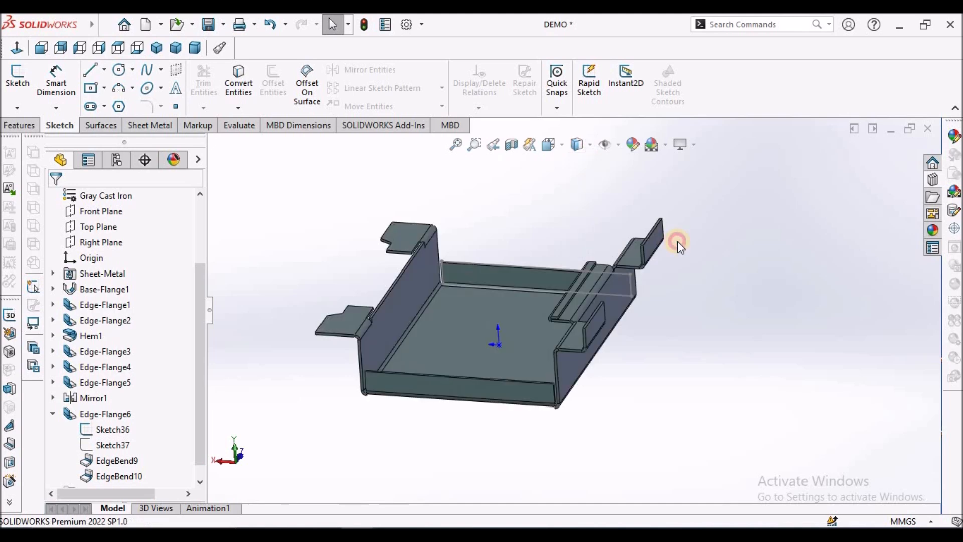
pyautogui.moveTo(537, 260); pyautogui.dragTo(679, 370, button='middle')
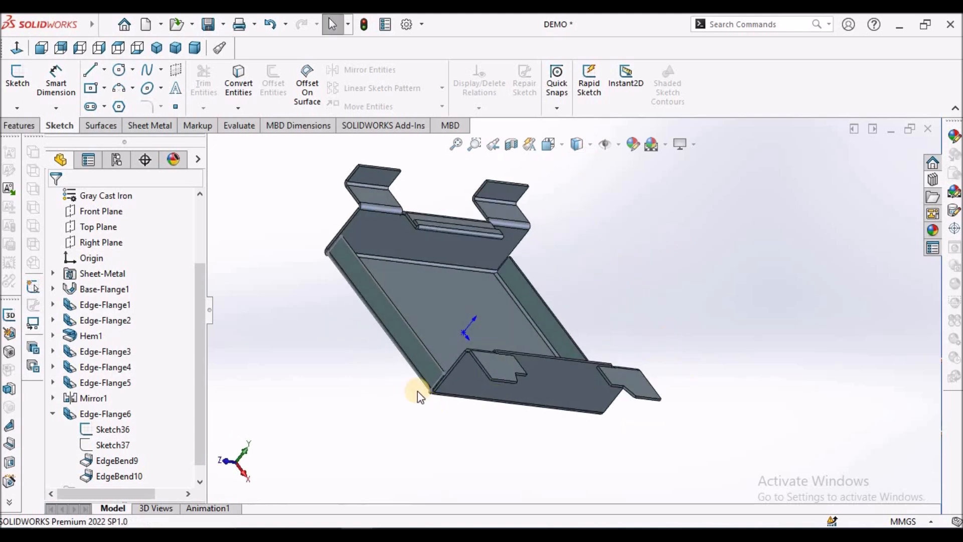
pyautogui.scroll(-5, 437, 331)
pyautogui.click(485, 323)
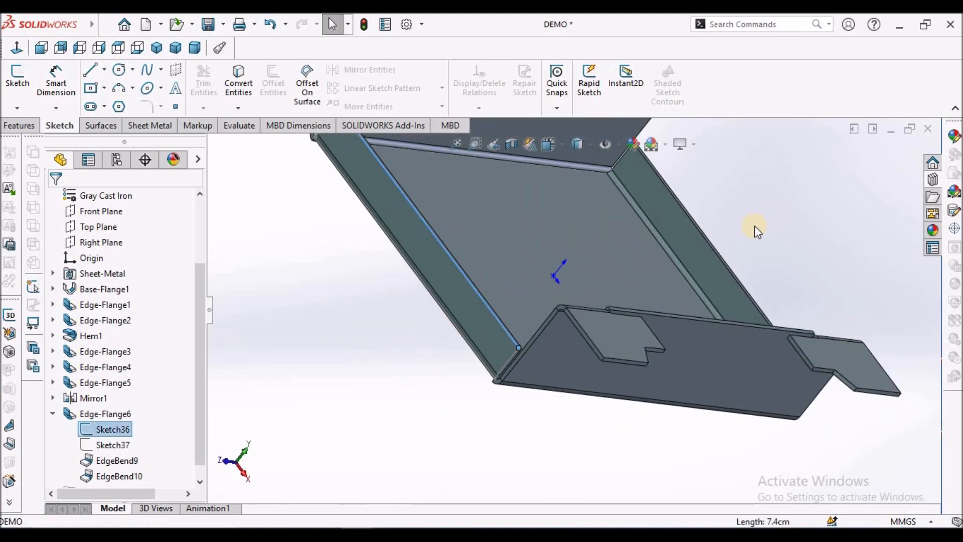
pyautogui.click(705, 264)
pyautogui.moveTo(703, 265); pyautogui.dragTo(673, 389, button='middle')
pyautogui.click(674, 393)
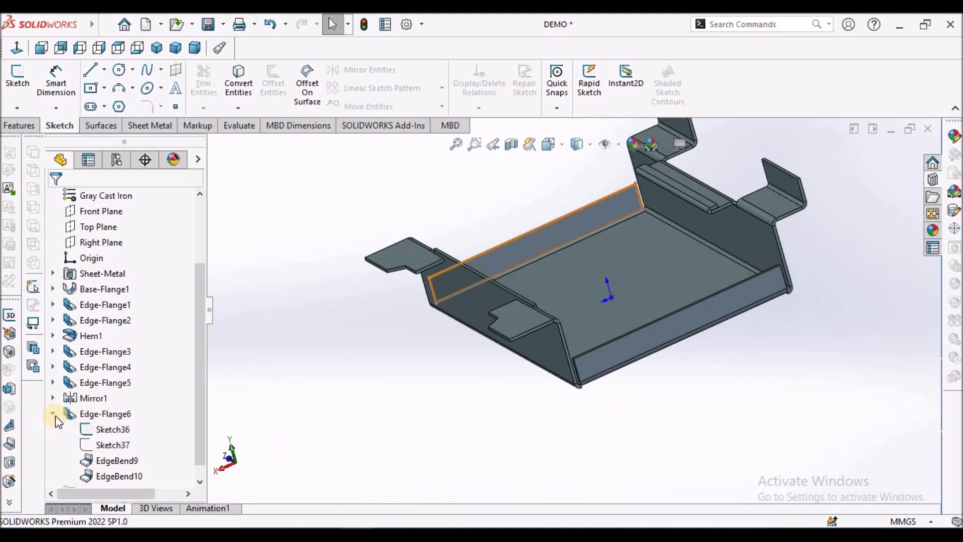
# Step: Hide Sketch36 of Edge-Flange6 and return the model to the isometric view
pyautogui.click(365, 393)
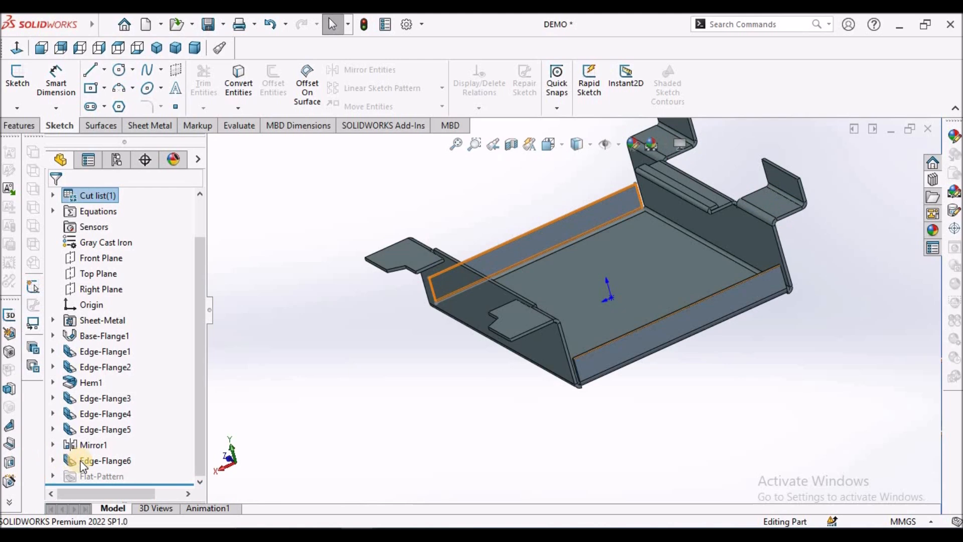
pyautogui.click(53, 461)
pyautogui.click(104, 433)
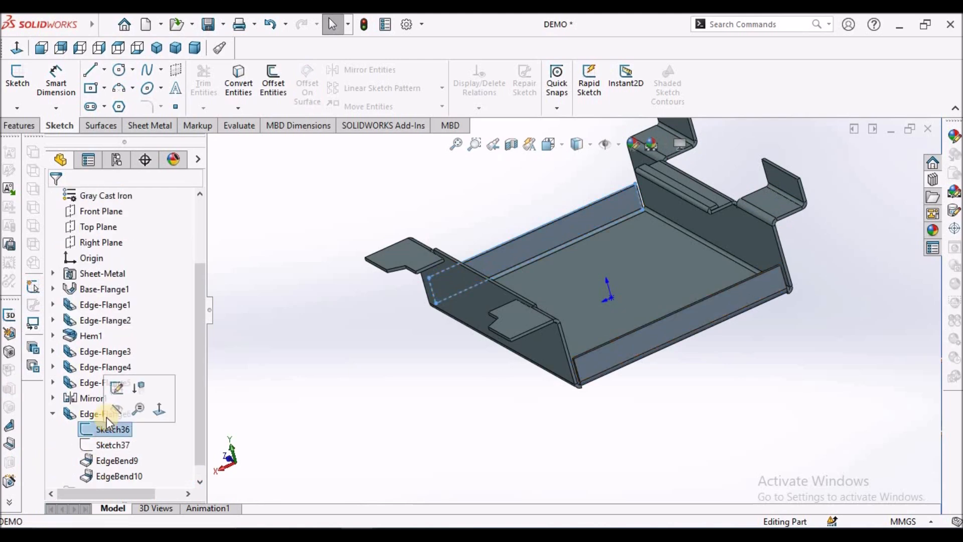
pyautogui.click(115, 406)
pyautogui.click(54, 412)
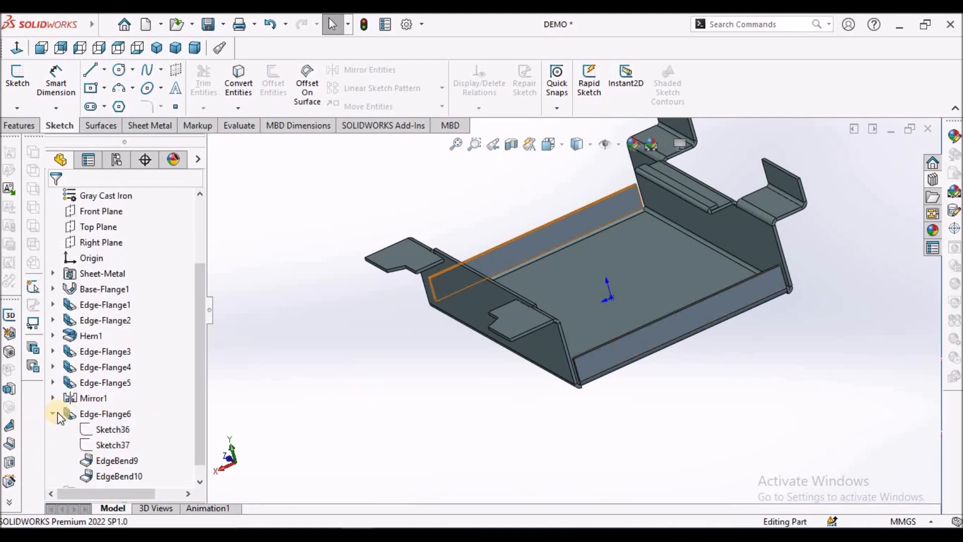
pyautogui.click(157, 48)
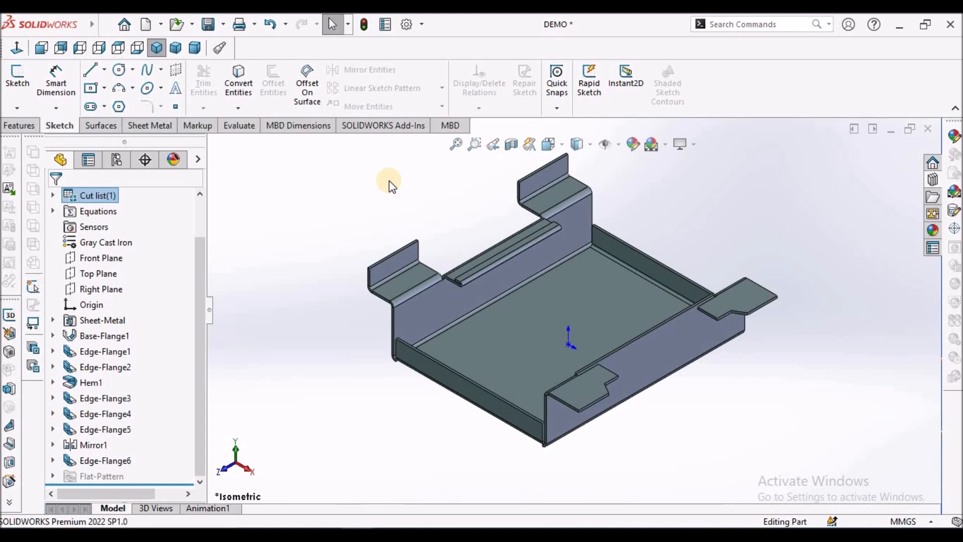
# Step: Add a closed hem 3 mm long, with material inside, along the upper edges of both end flanges
pyautogui.click(142, 129)
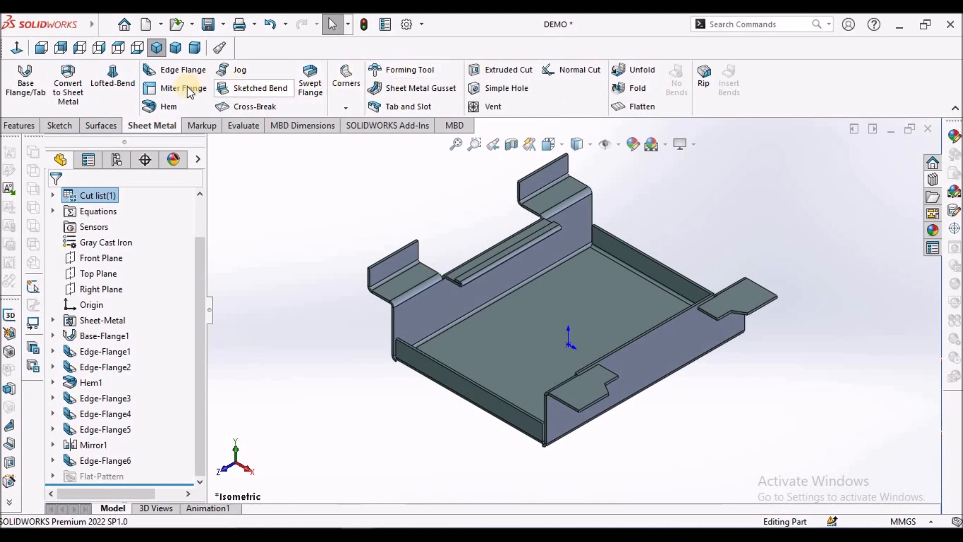
pyautogui.click(173, 110)
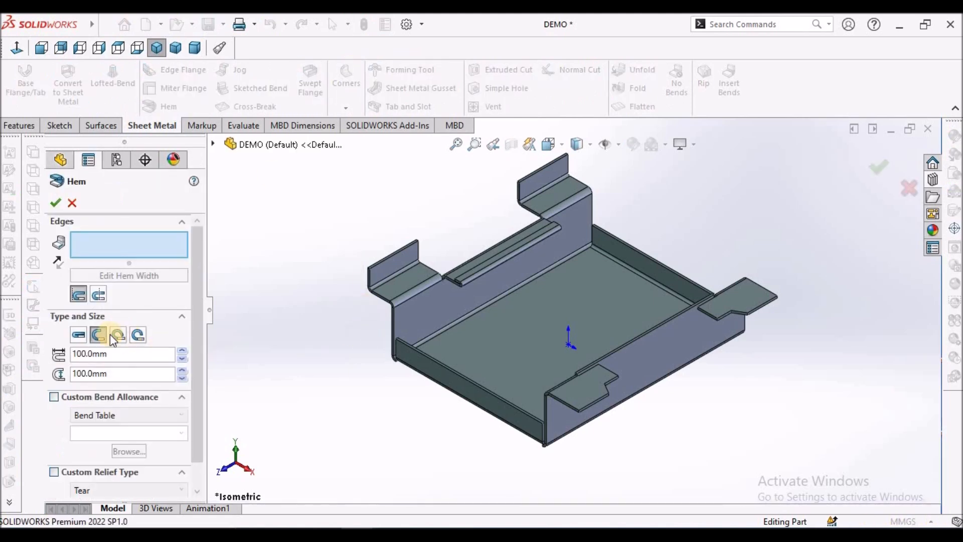
pyautogui.click(78, 335)
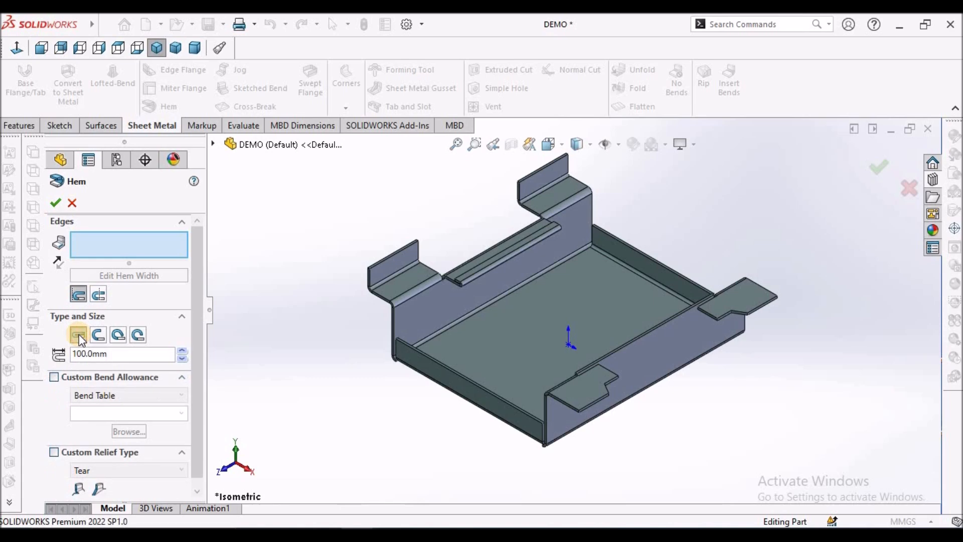
pyautogui.click(119, 353)
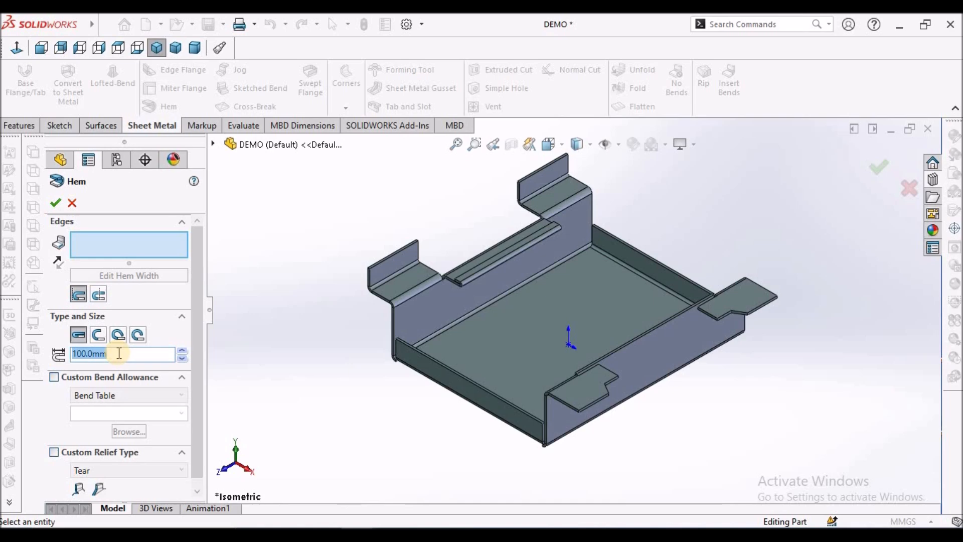
pyautogui.write('3')
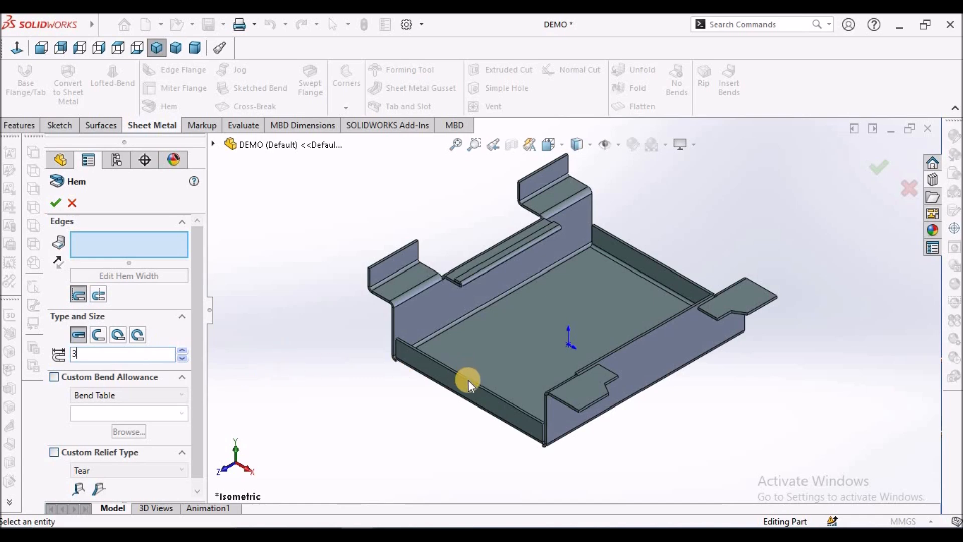
pyautogui.click(110, 247)
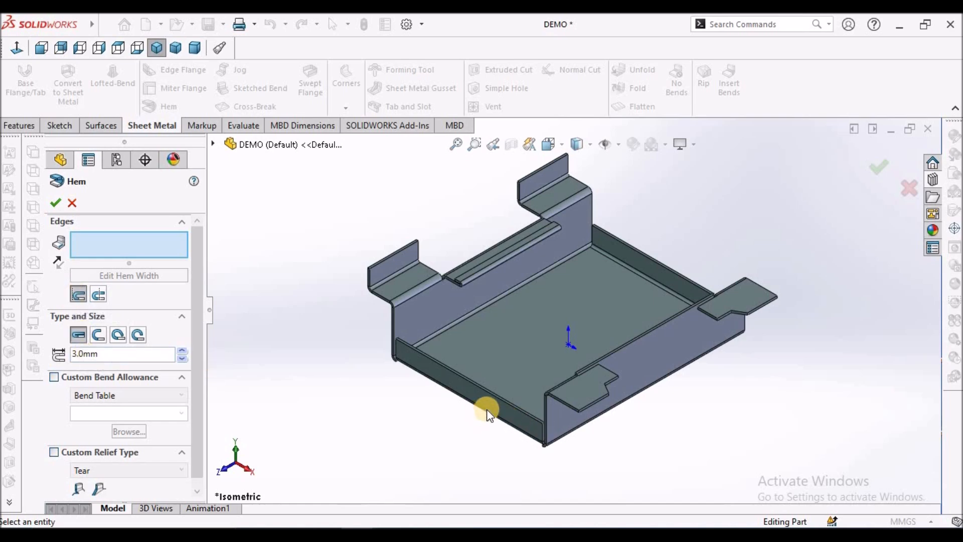
pyautogui.click(492, 396)
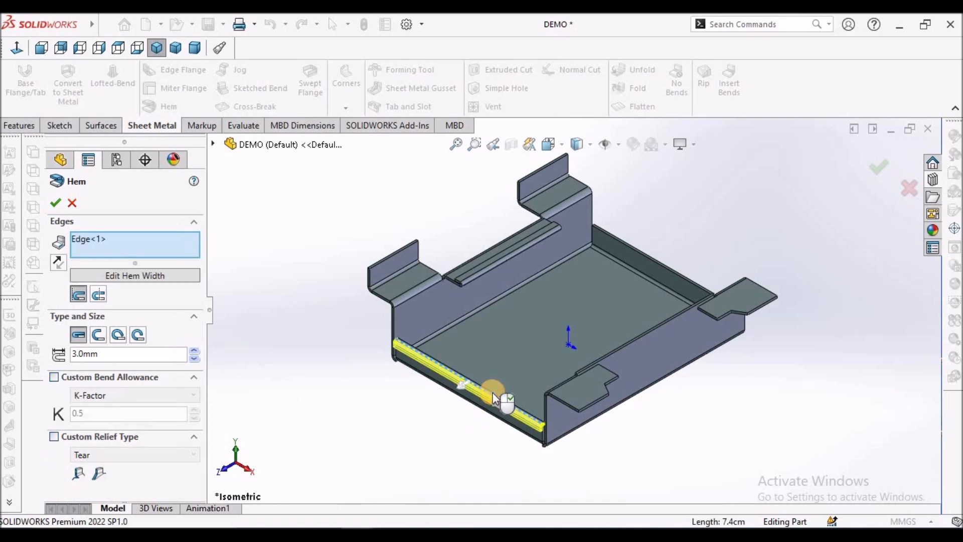
pyautogui.moveTo(713, 253); pyautogui.dragTo(630, 314, button='middle')
pyautogui.scroll(5, 635, 324)
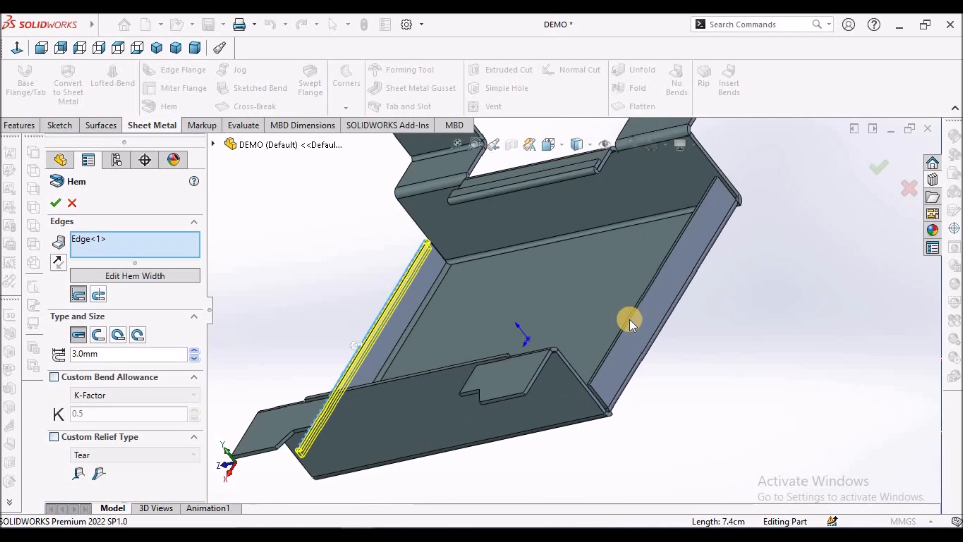
pyautogui.click(629, 318)
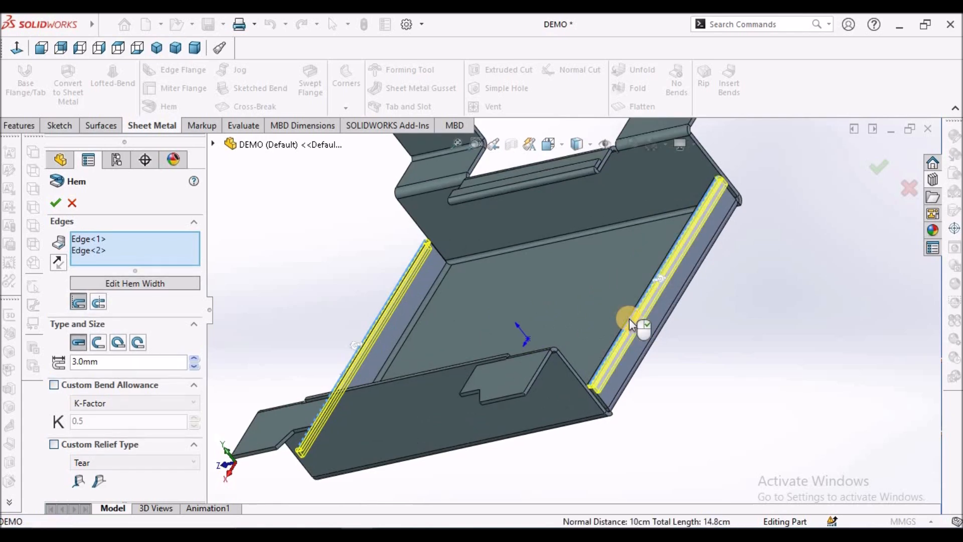
pyautogui.click(55, 202)
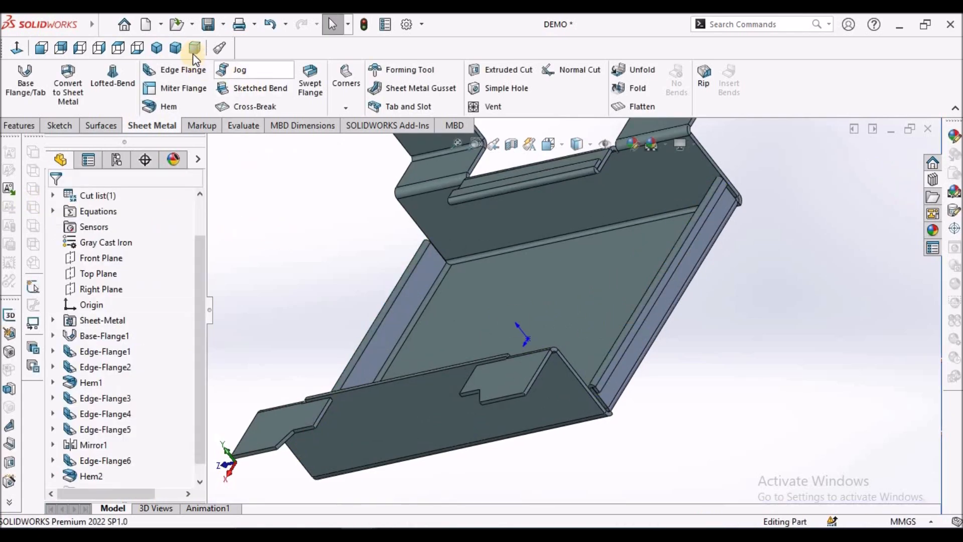
# Step: Open the Edge-Flange6 feature that forms the two end flanges for editing
pyautogui.click(157, 48)
pyautogui.scroll(5, 497, 386)
pyautogui.moveTo(500, 379); pyautogui.dragTo(501, 345, button='middle')
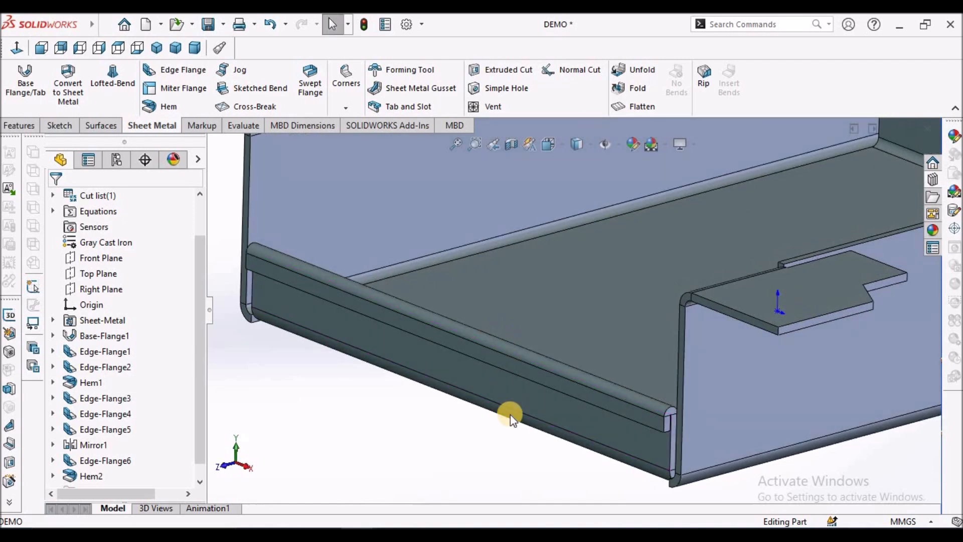
pyautogui.click(510, 396)
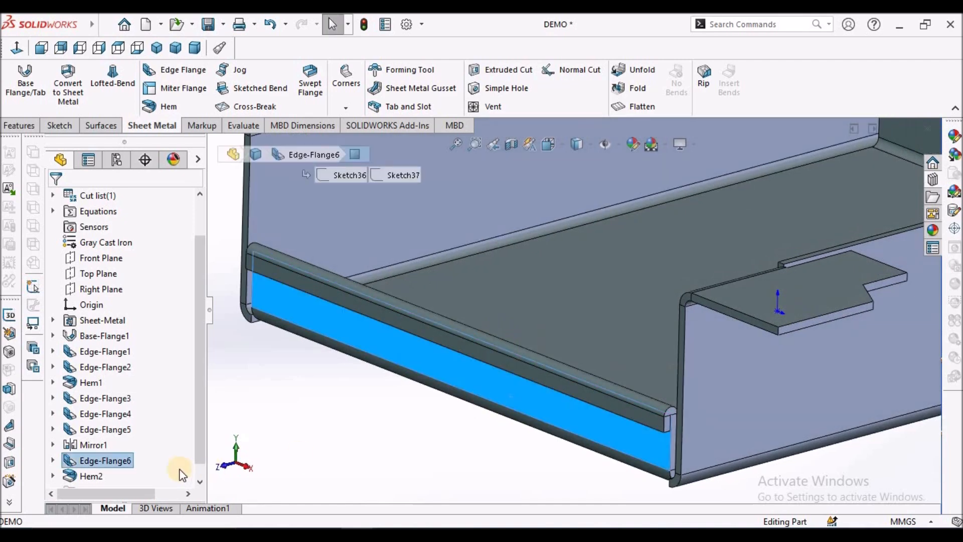
pyautogui.rightClick(119, 462)
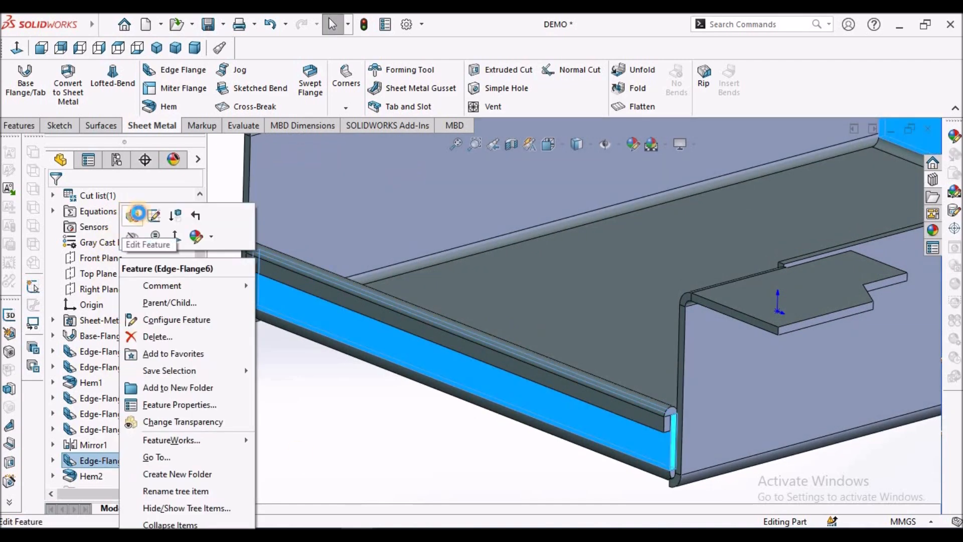
pyautogui.click(138, 215)
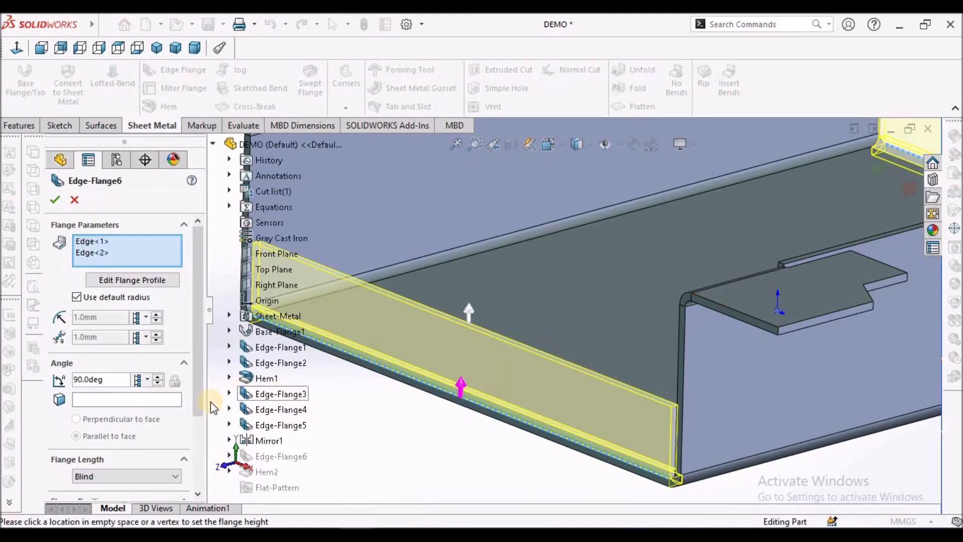
pyautogui.scroll(-3, 198, 408)
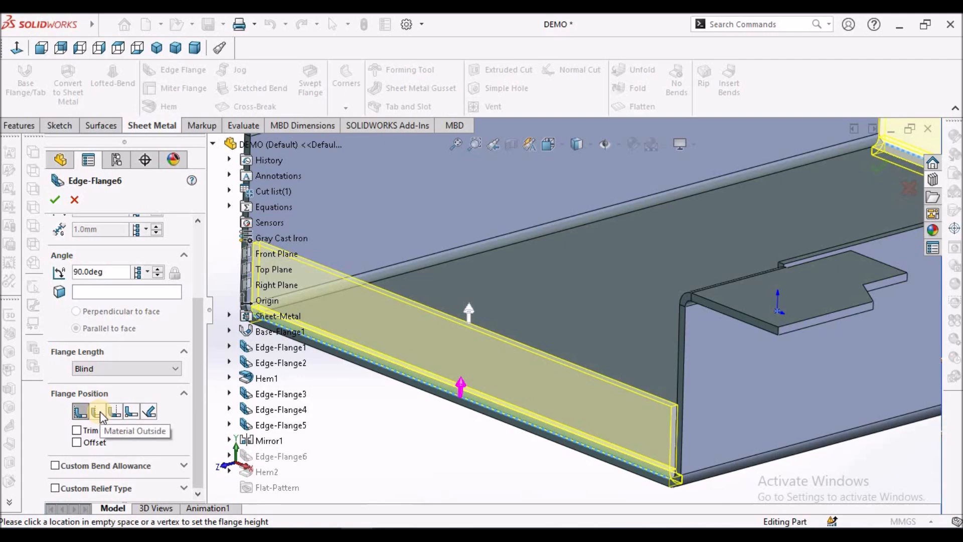
# Step: Try the Material Outside flange position for Edge-Flange6 and check the corner in the preview
pyautogui.click(101, 411)
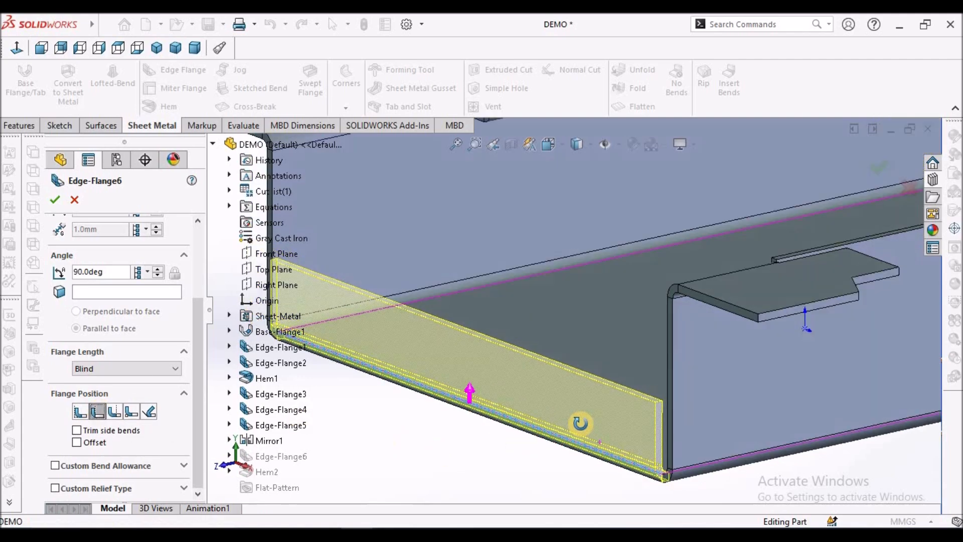
pyautogui.scroll(-5, 637, 480)
pyautogui.moveTo(660, 359); pyautogui.dragTo(619, 379, button='middle')
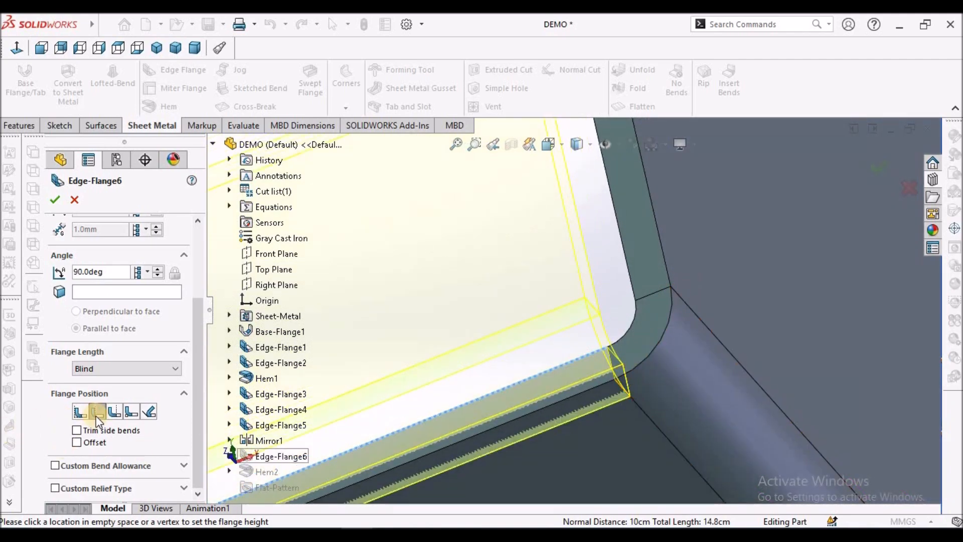
# Step: Set the flange position of Edge-Flange6 to Bend Outside and apply the edit
pyautogui.click(114, 411)
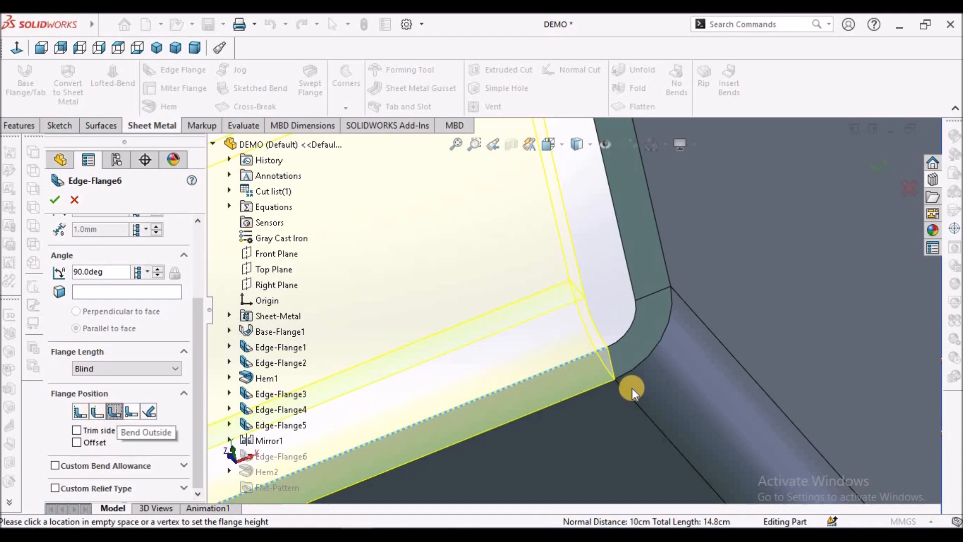
pyautogui.moveTo(622, 383); pyautogui.dragTo(552, 474, button='middle')
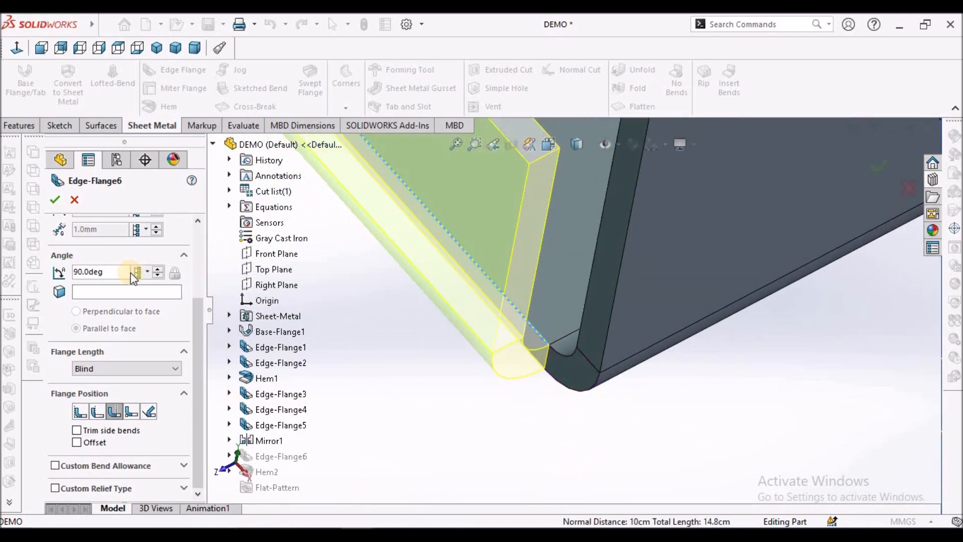
pyautogui.click(55, 201)
# Step: Examine the corner where the hemmed end flange meets the side wall's bend
pyautogui.scroll(3, 547, 319)
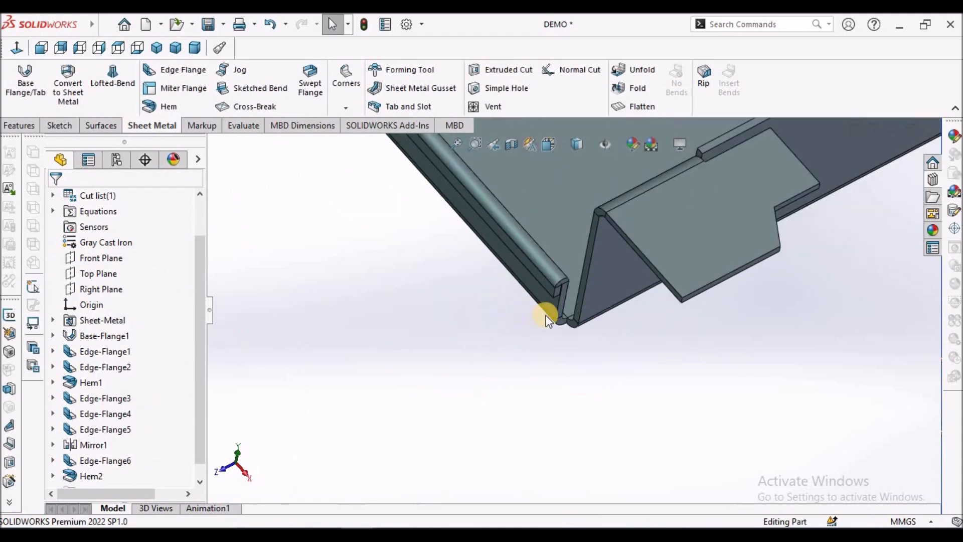
pyautogui.scroll(-5, 577, 314)
pyautogui.moveTo(595, 370); pyautogui.dragTo(535, 322, button='middle')
pyautogui.scroll(3, 645, 348)
pyautogui.scroll(-7, 554, 303)
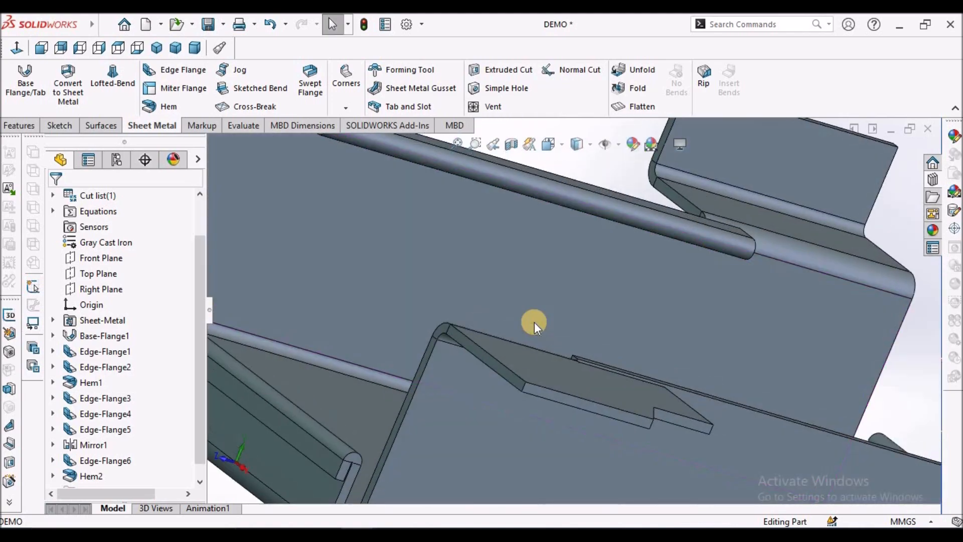
pyautogui.scroll(4, 534, 322)
pyautogui.scroll(-6, 430, 456)
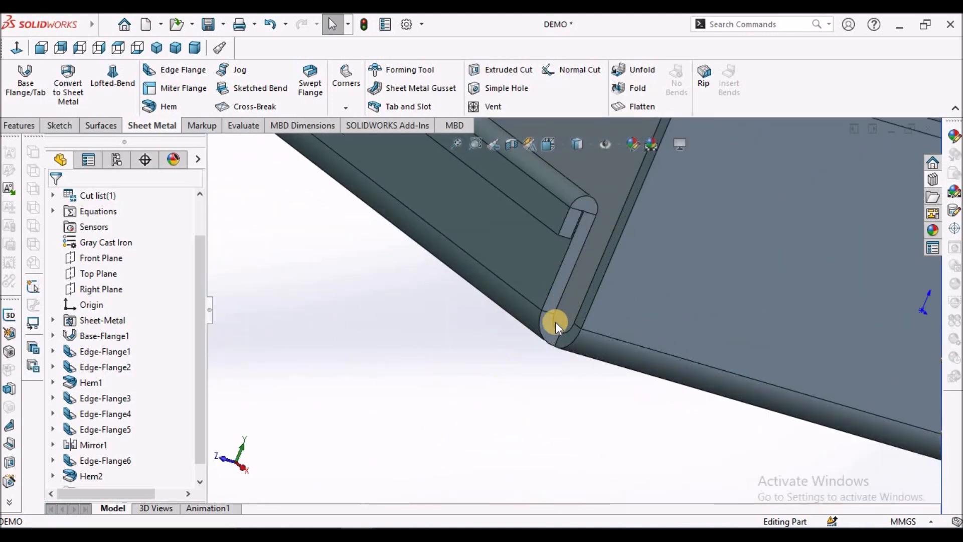
# Step: Inspect the end flange's bend face at the corner and return to an isometric view of the whole bracket
pyautogui.click(545, 329)
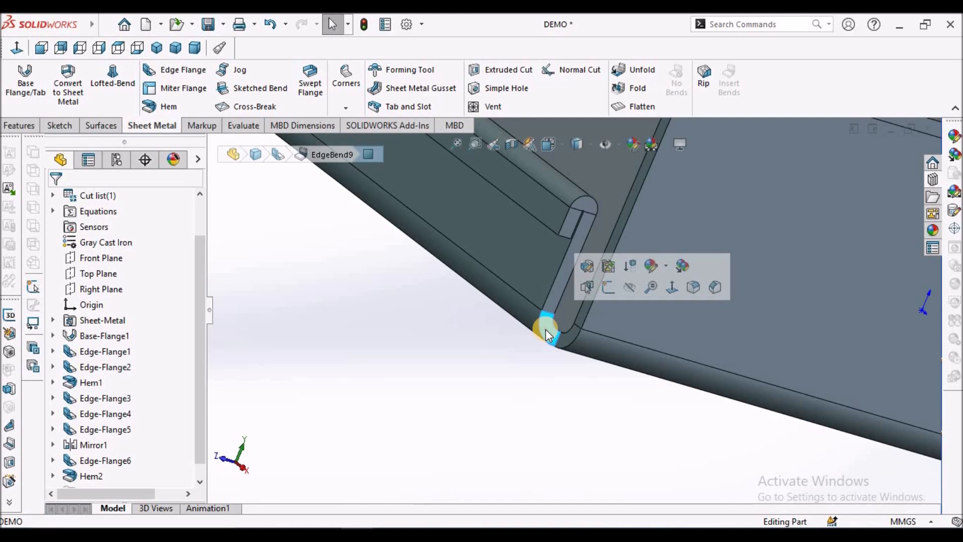
pyautogui.scroll(-5, 556, 335)
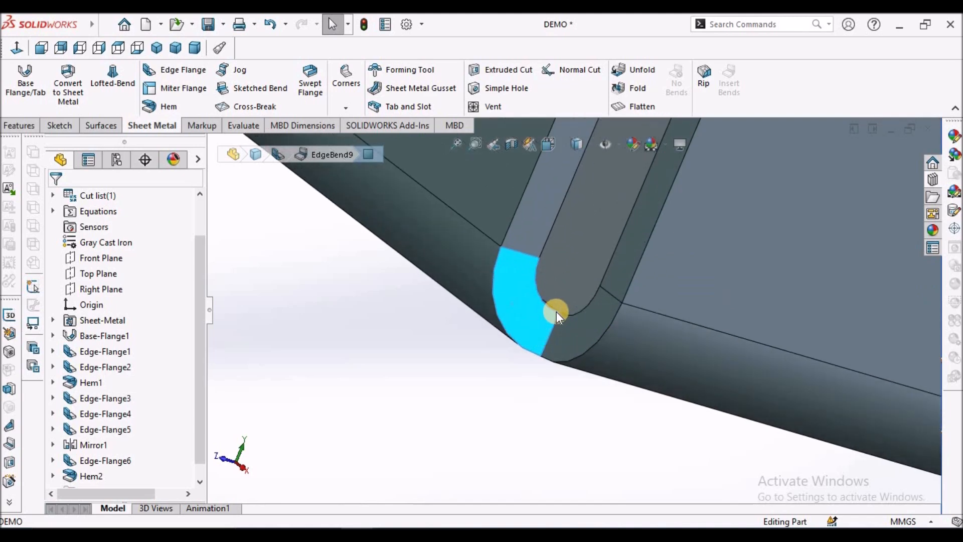
pyautogui.scroll(1, 555, 311)
pyautogui.scroll(2, 555, 309)
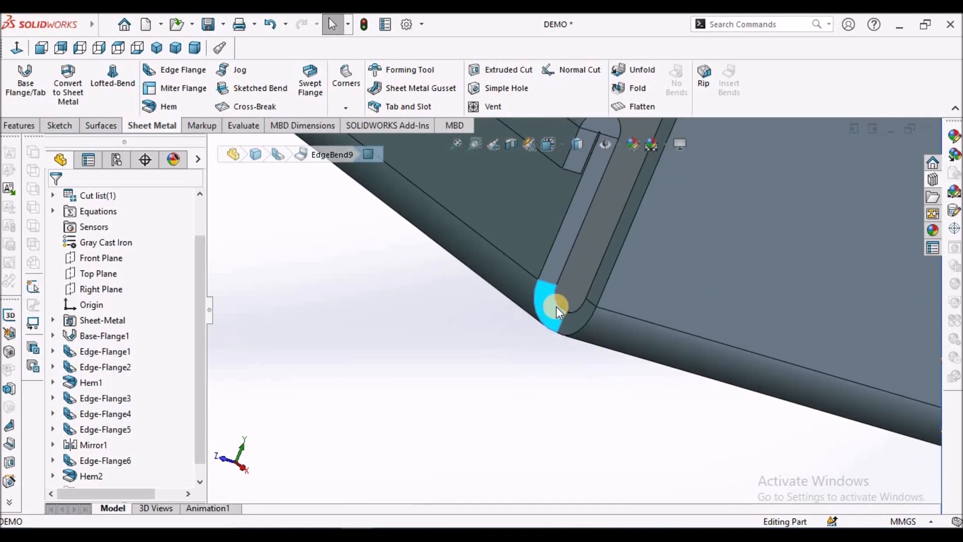
pyautogui.scroll(4, 556, 306)
pyautogui.moveTo(626, 242); pyautogui.dragTo(588, 370, button='middle')
pyautogui.scroll(5, 702, 257)
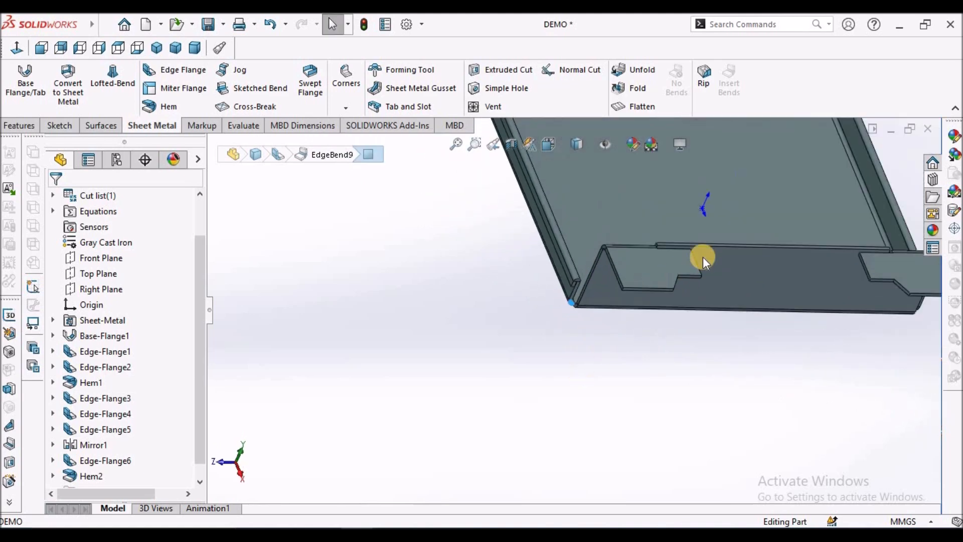
pyautogui.click(195, 48)
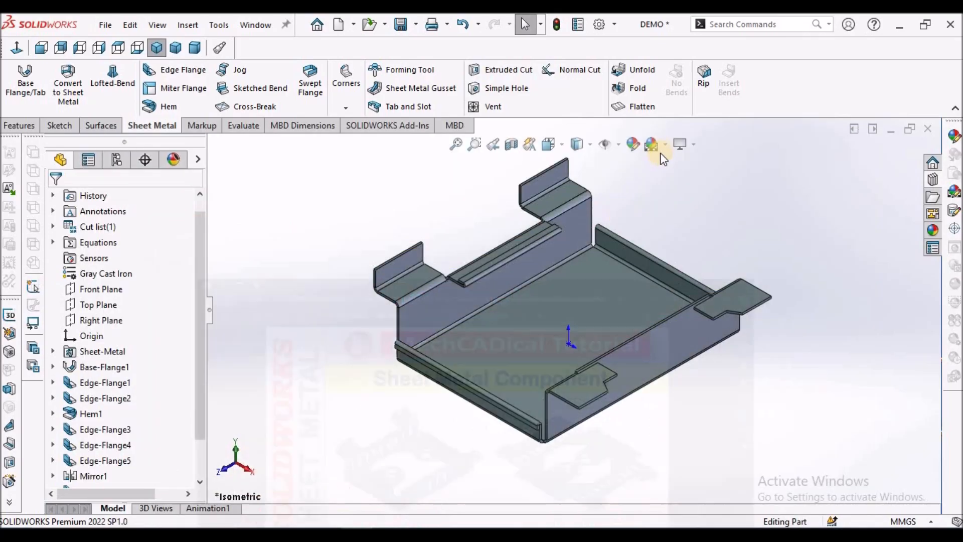
# Step: Unfold all bends of the bracket, keeping the inner face of the base fixed
pyautogui.click(633, 71)
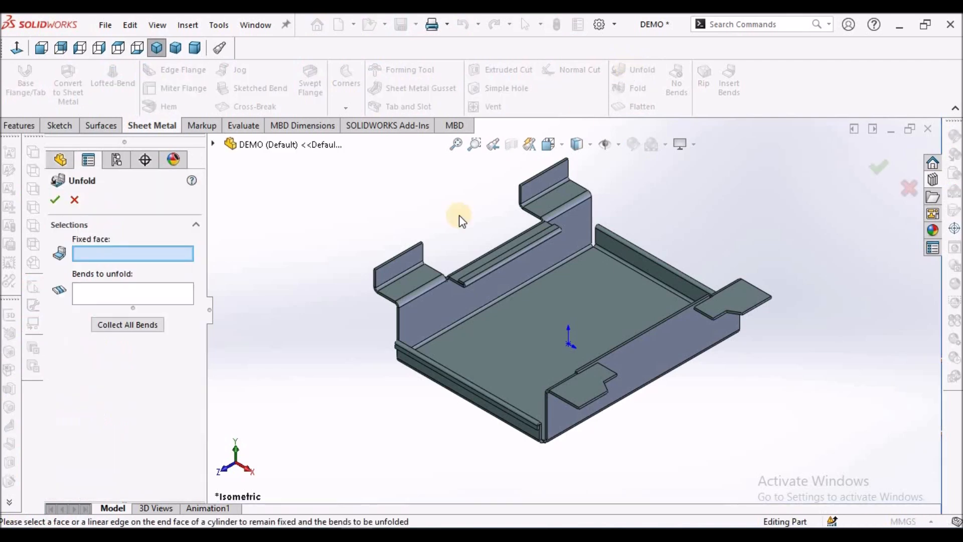
pyautogui.click(519, 329)
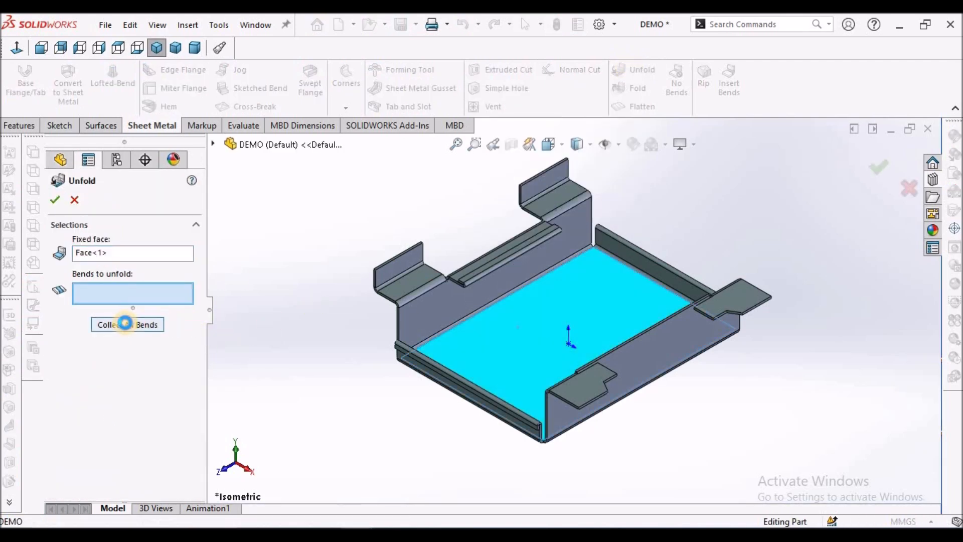
pyautogui.click(125, 324)
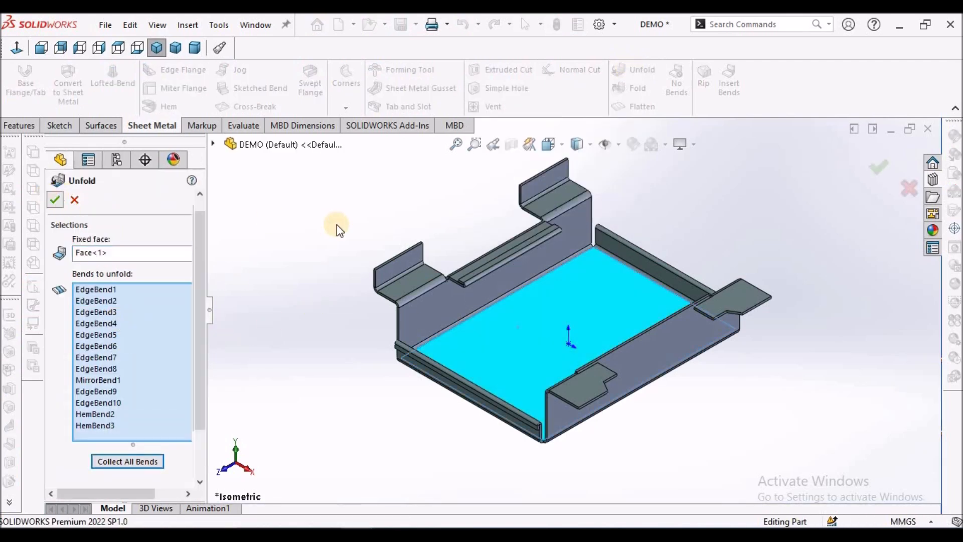
pyautogui.press('Return')
# Step: Start an extruded cut on the unfolded base face and sketch an 8-sided polygon centred on the origin, inscribed circle about 44 mm in diameter
pyautogui.click(555, 335)
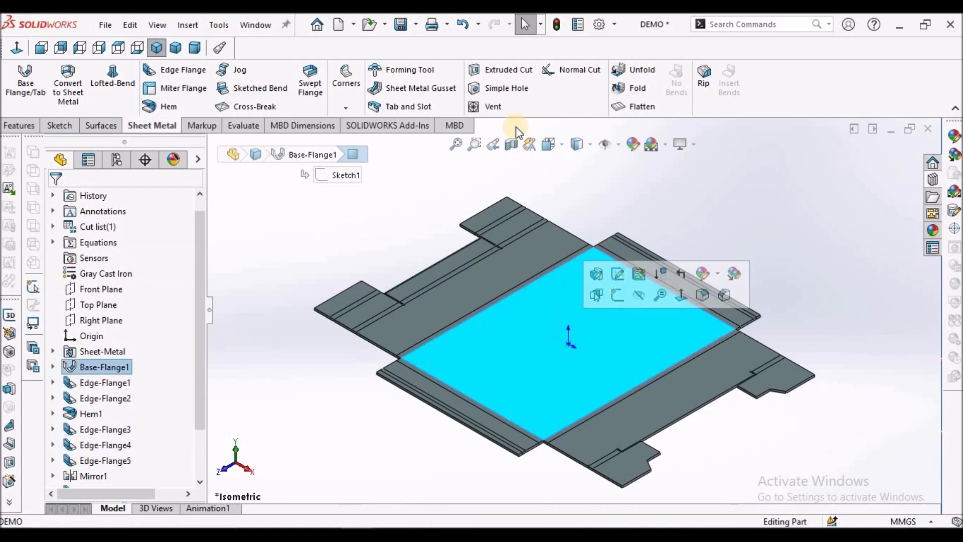
pyautogui.click(498, 80)
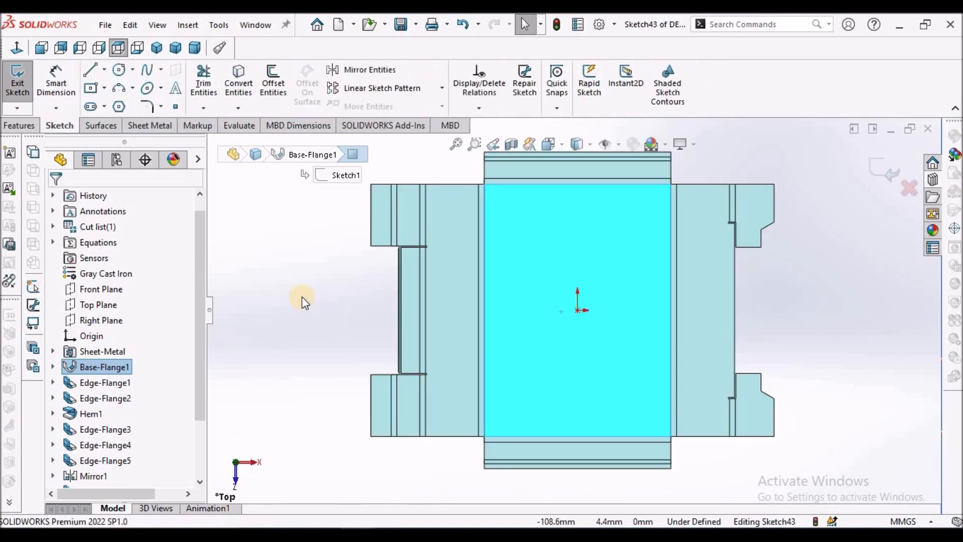
pyautogui.click(118, 106)
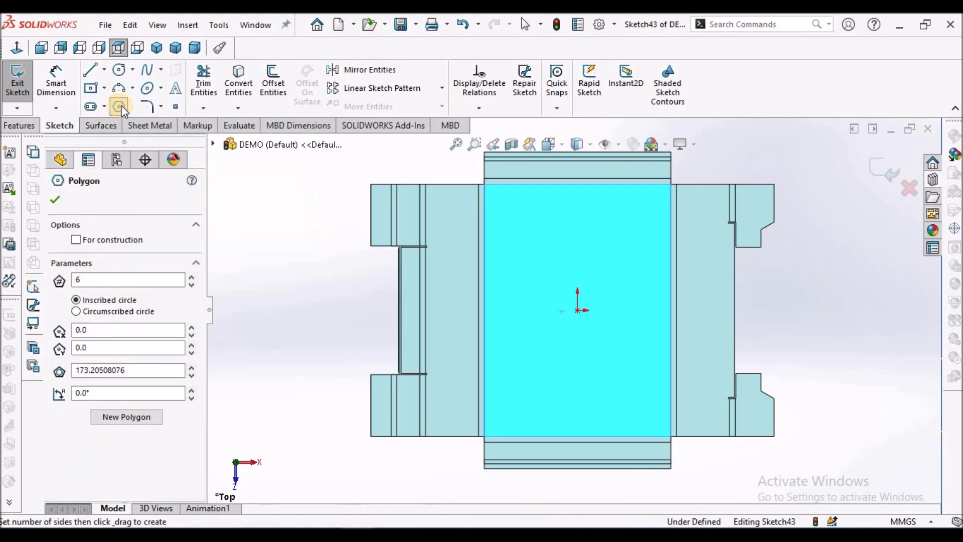
pyautogui.doubleClick(95, 279)
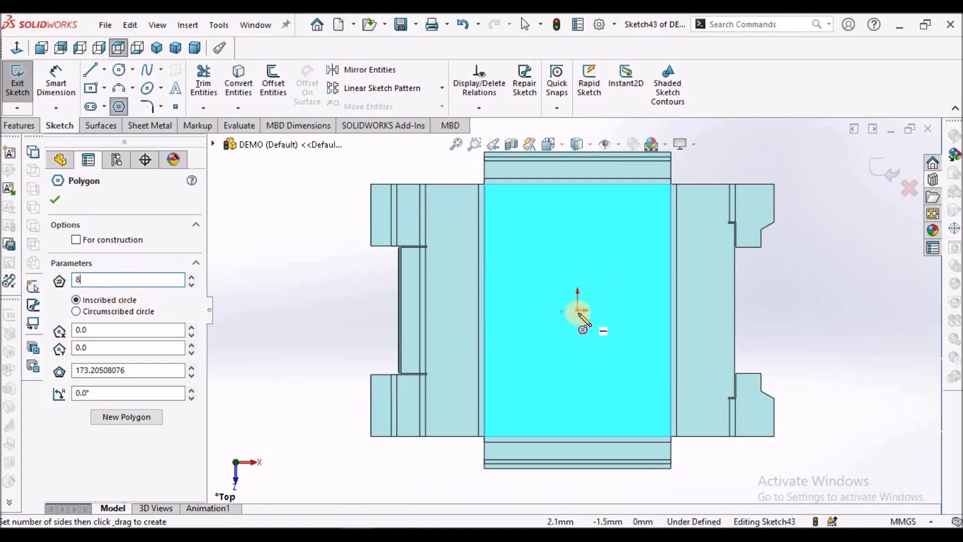
pyautogui.click(578, 310)
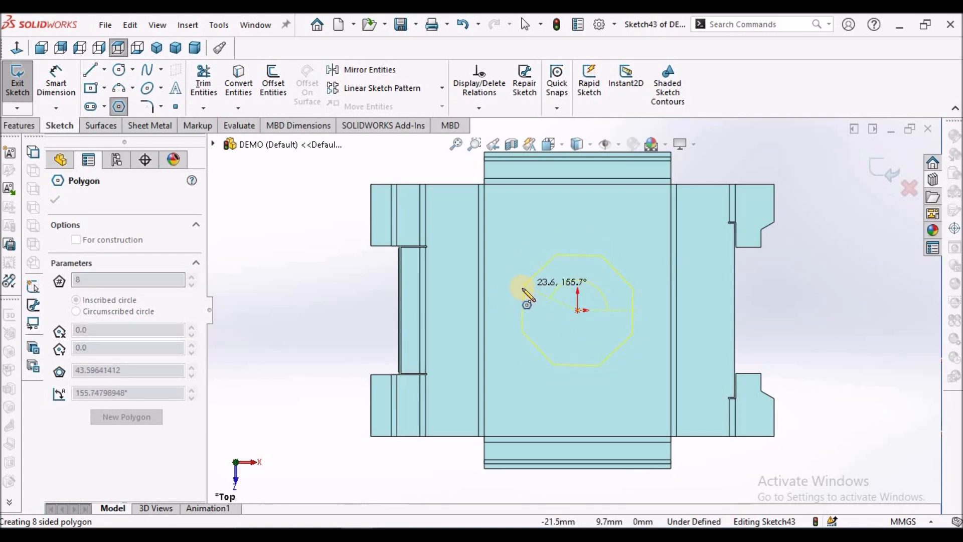
pyautogui.click(523, 290)
pyautogui.rightClick(308, 271)
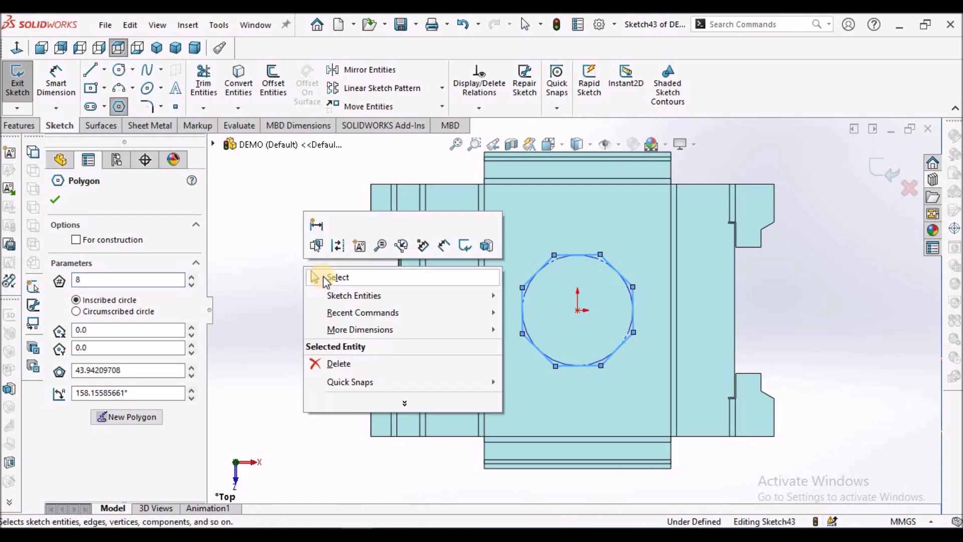
pyautogui.click(337, 278)
# Step: Make one vertical side of the octagon collinear with the adjacent long bend edge of the base
pyautogui.scroll(-3, 562, 300)
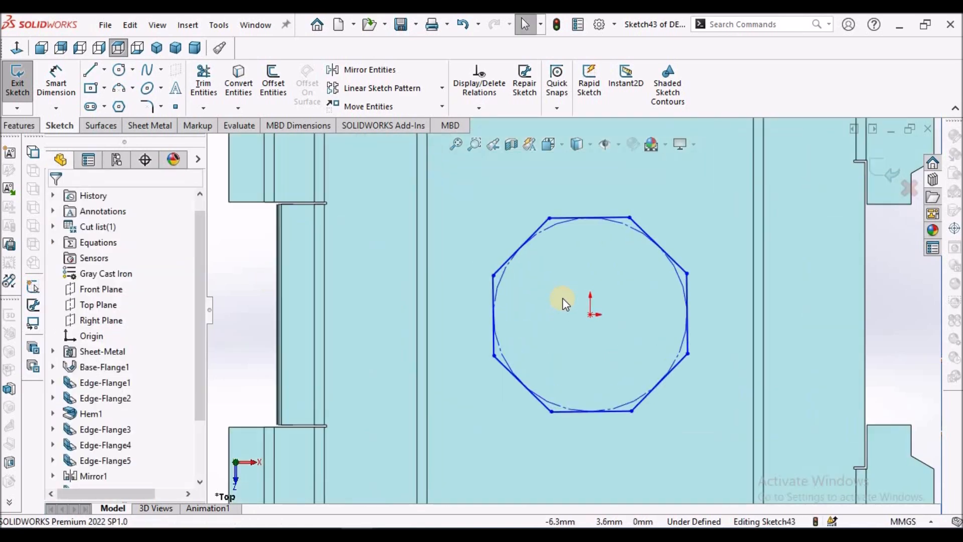
pyautogui.click(492, 286)
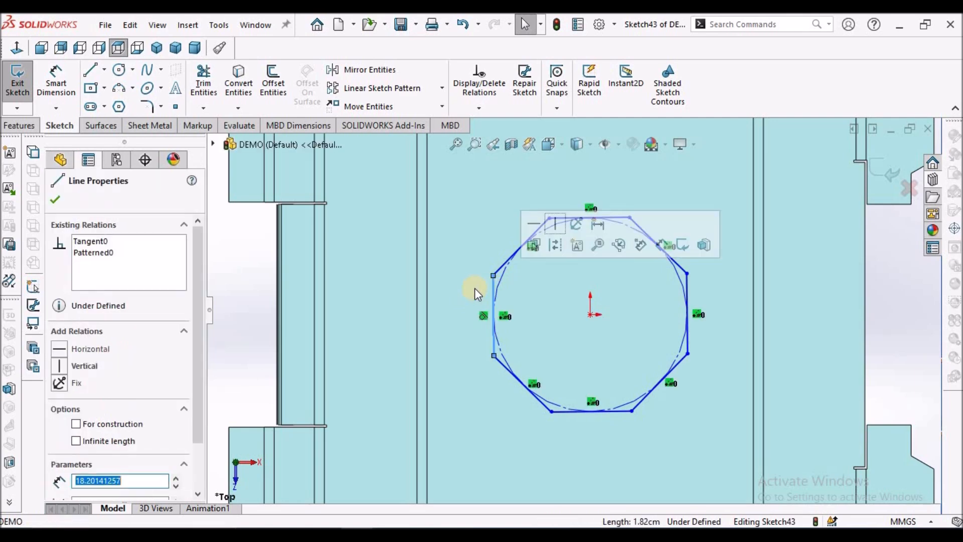
pyautogui.keyDown('ctrl'); pyautogui.click(426, 278); pyautogui.keyUp('ctrl')
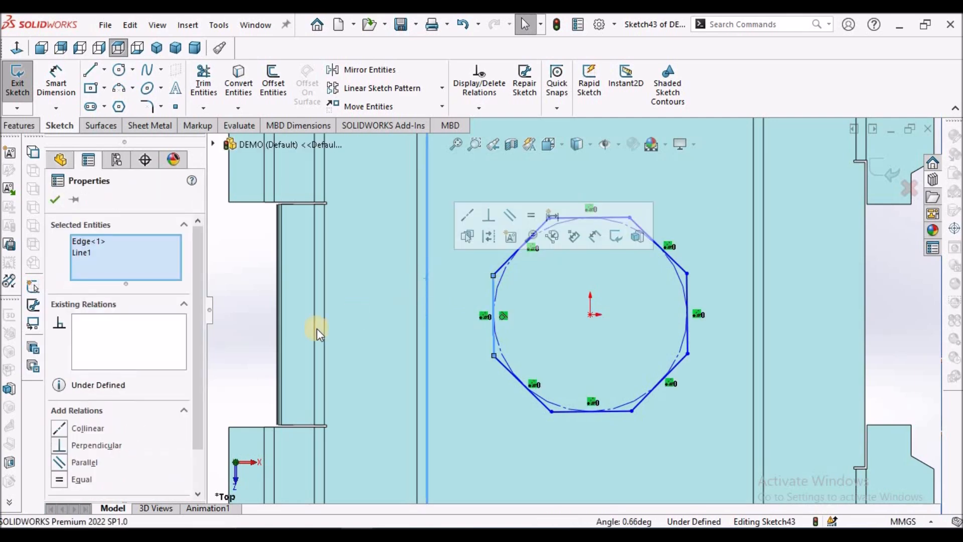
pyautogui.click(58, 429)
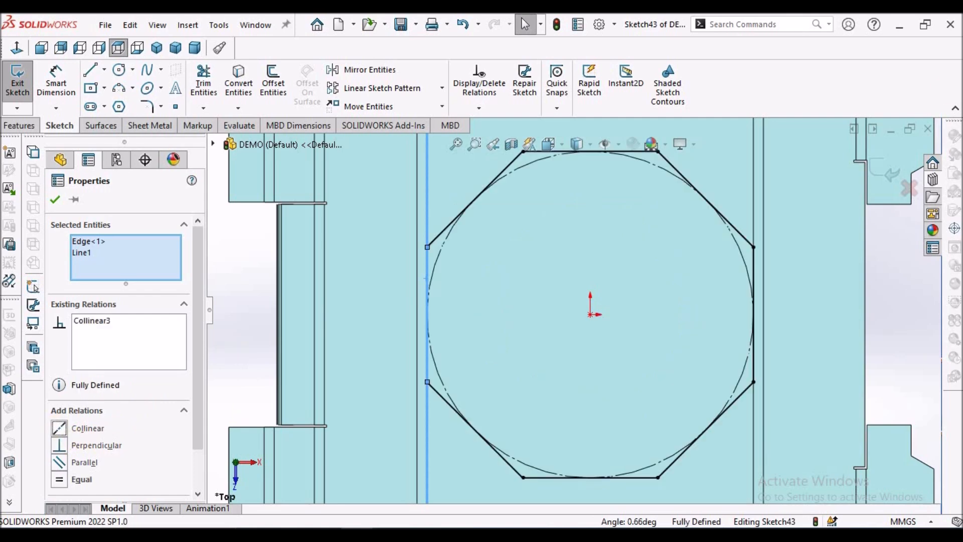
pyautogui.click(55, 199)
# Step: Cut the octagon through the base as a blind normal cut linked to the sheet thickness, with optimized geometry
pyautogui.press('f')
pyautogui.click(885, 168)
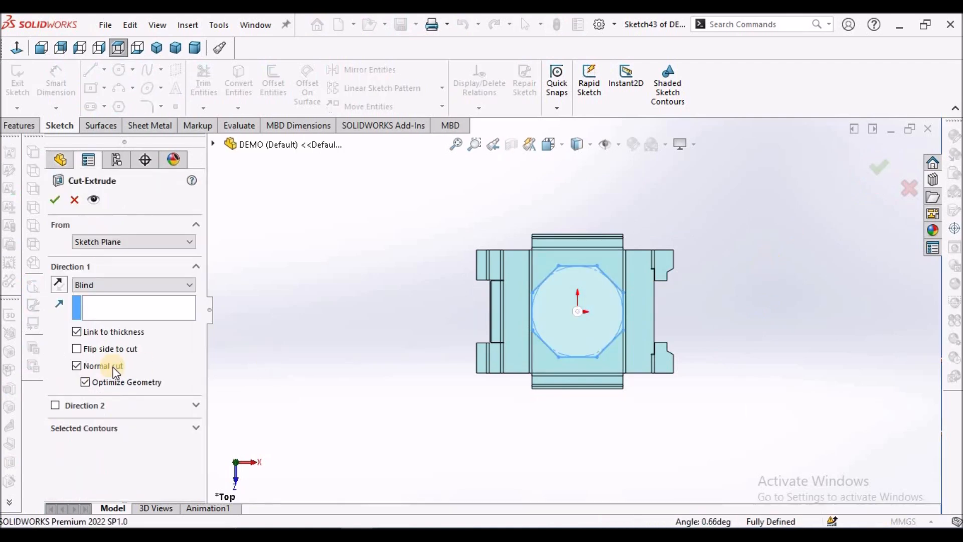
pyautogui.click(55, 199)
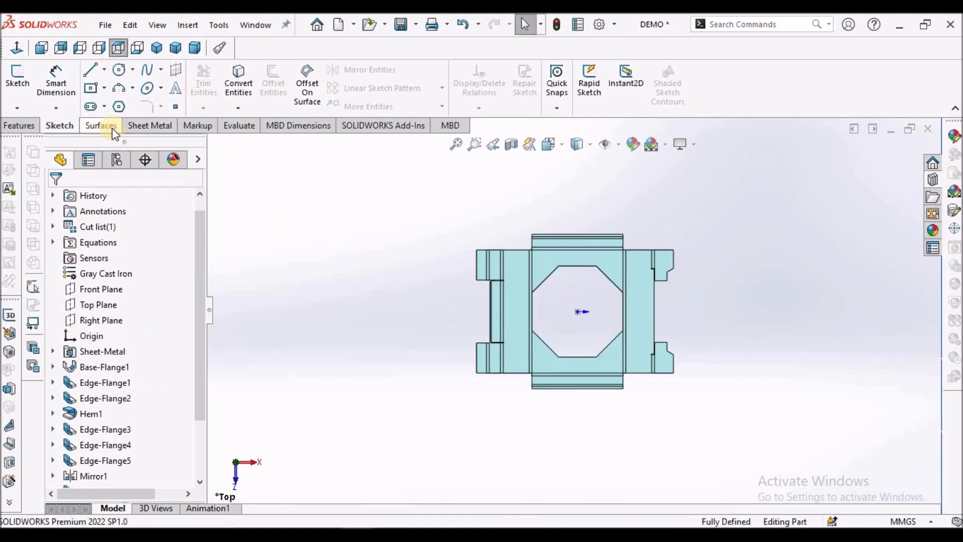
# Step: Fold all collected bends back with the base face fixed and show the bracket in an isometric view
pyautogui.click(140, 125)
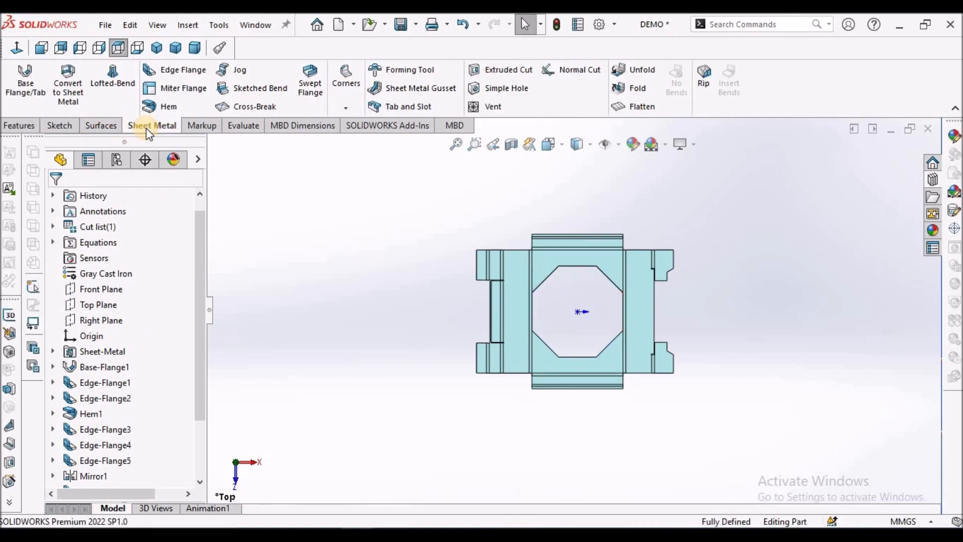
pyautogui.click(624, 87)
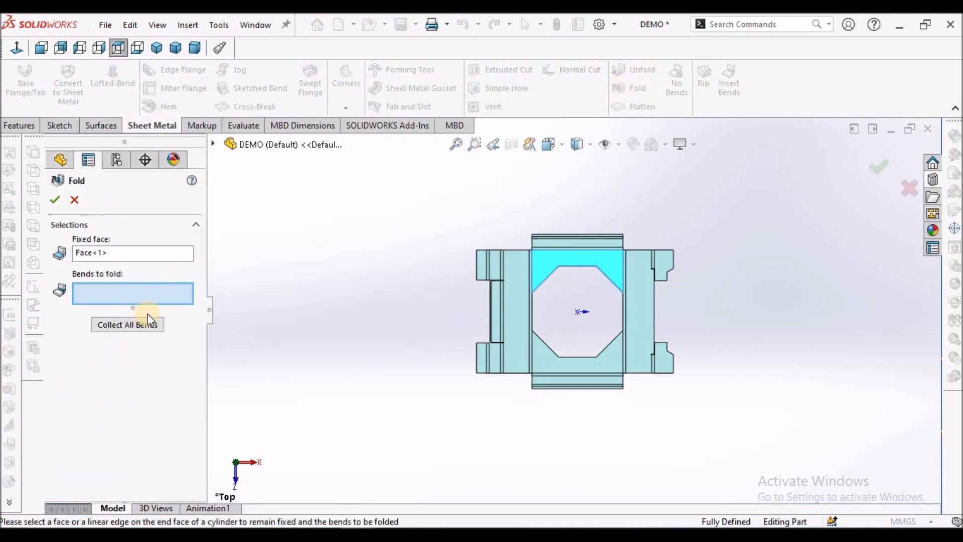
pyautogui.click(139, 331)
pyautogui.click(55, 200)
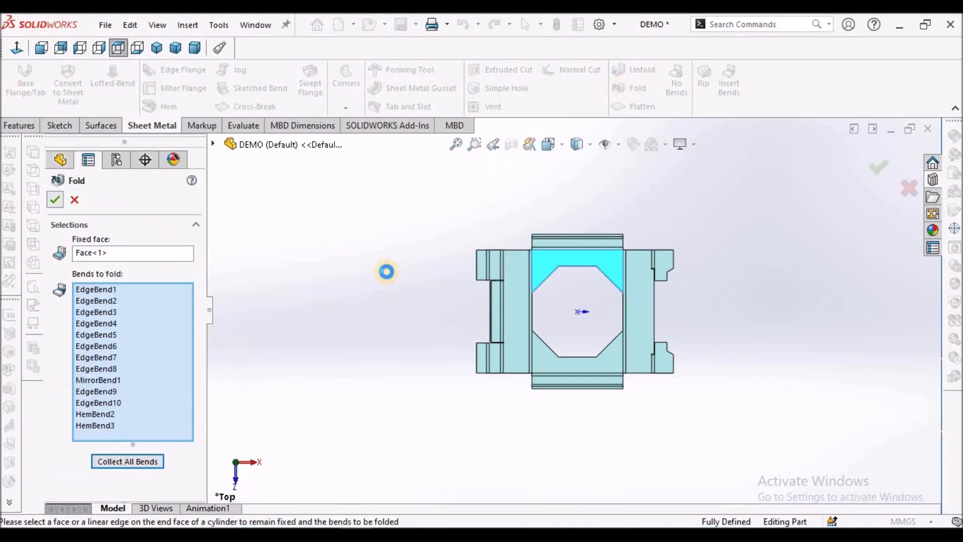
pyautogui.click(156, 47)
pyautogui.moveTo(557, 333)
pyautogui.mouseDown(button='middle')
pyautogui.moveTo(551, 404)
pyautogui.moveTo(547, 321)
pyautogui.mouseUp(button='middle')
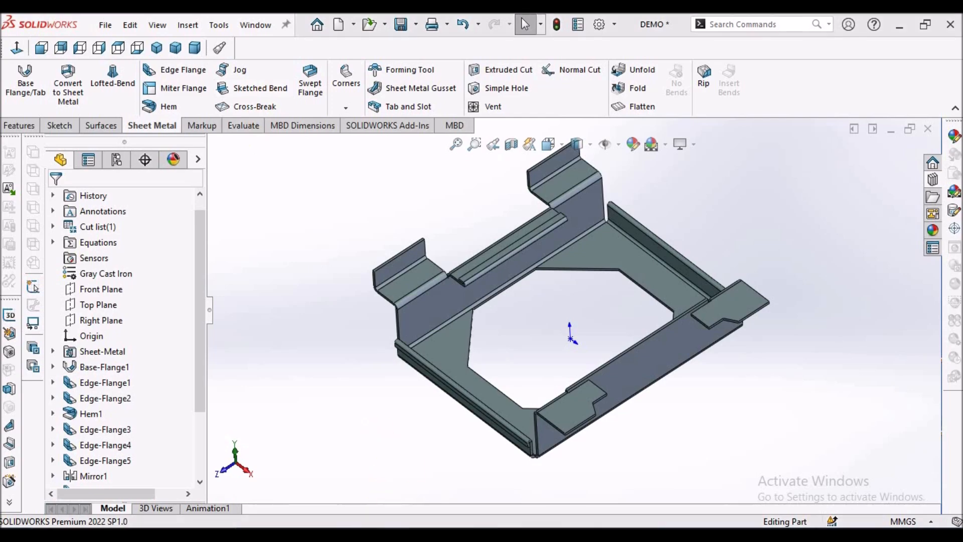
# Step: Place upward 90-degree edge flanges on the two opposite octagonal cutout edges that run parallel to the end flanges
pyautogui.hotkey('alt', 'Tab')
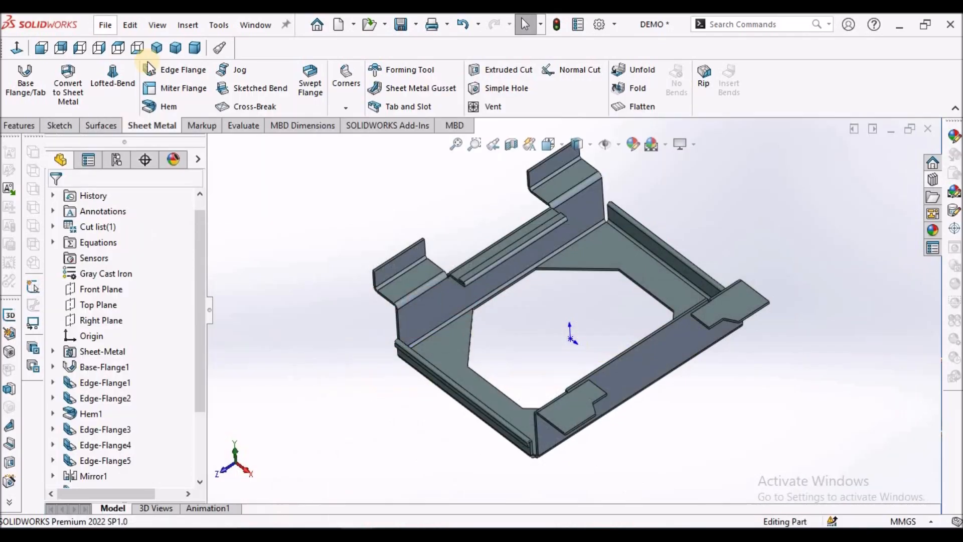
pyautogui.click(173, 69)
pyautogui.scroll(-3, 460, 373)
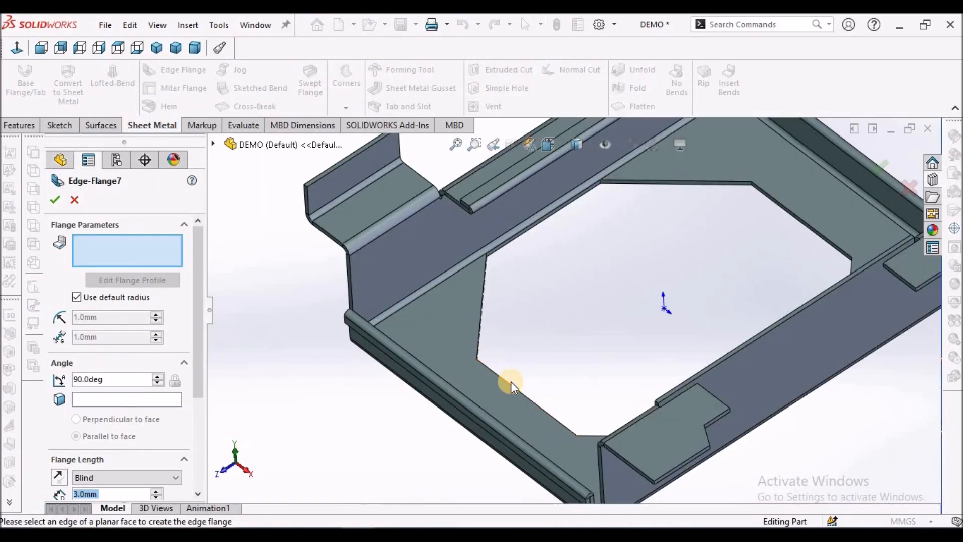
pyautogui.click(510, 383)
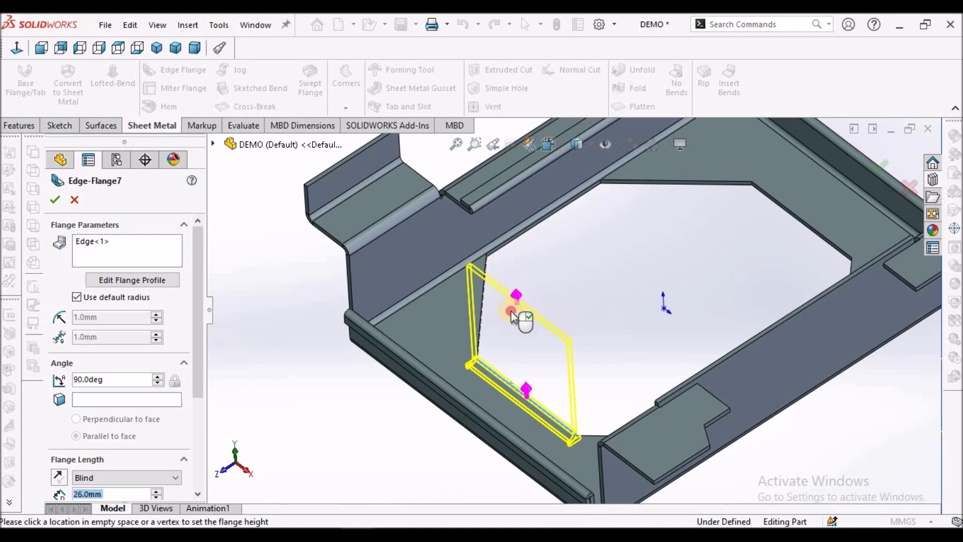
pyautogui.click(516, 310)
pyautogui.click(785, 210)
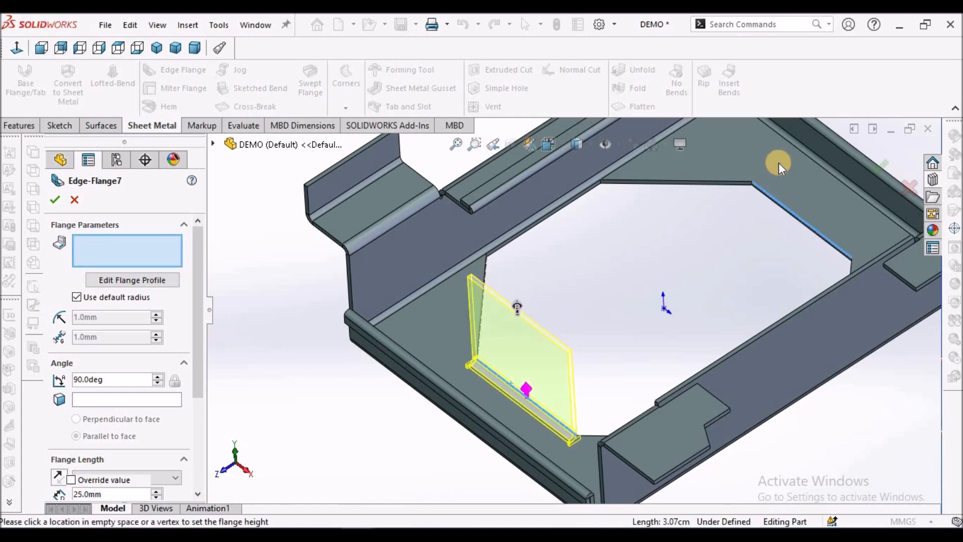
# Step: Set the length of the two cutout flanges to 13.2 mm and apply the edge flange
pyautogui.moveTo(198, 369); pyautogui.dragTo(202, 471)
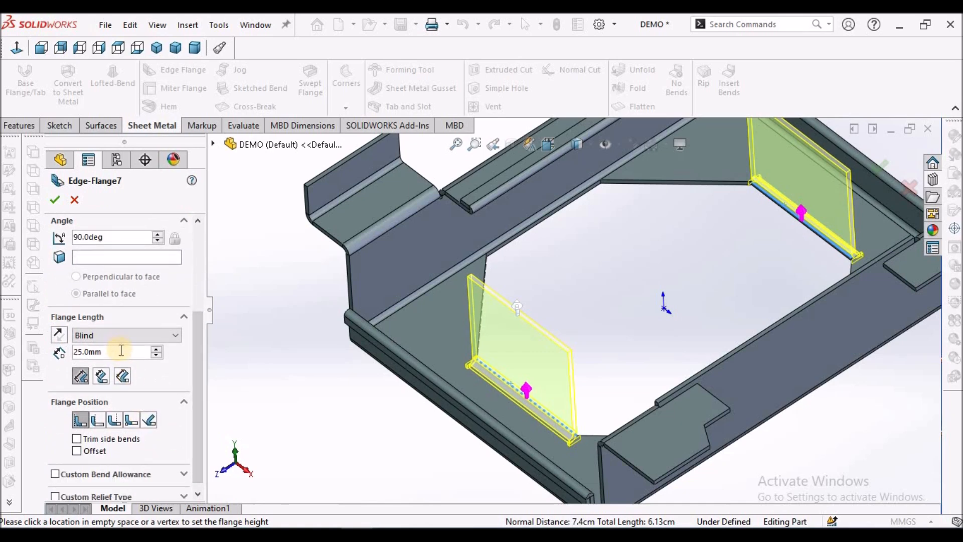
pyautogui.doubleClick(121, 352)
pyautogui.write('13.2')
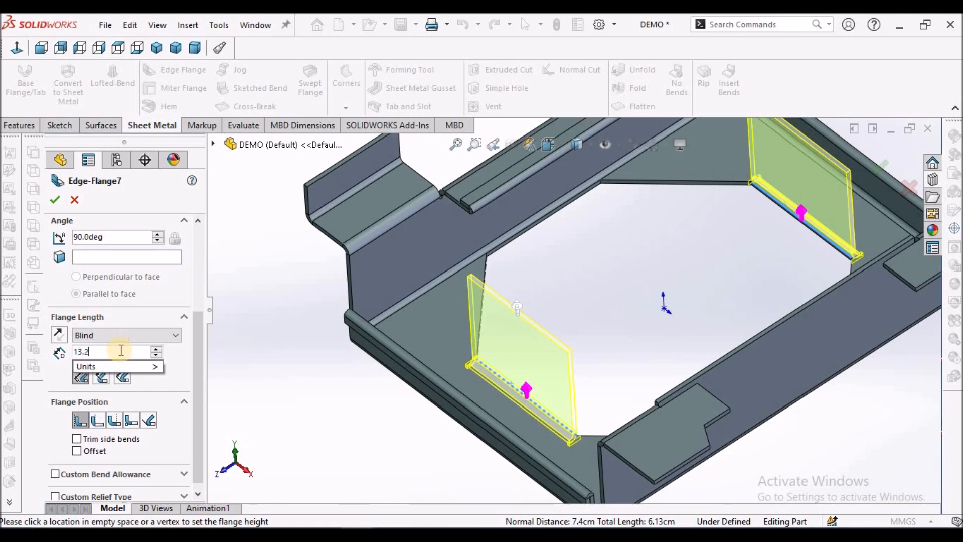
pyautogui.press('Return')
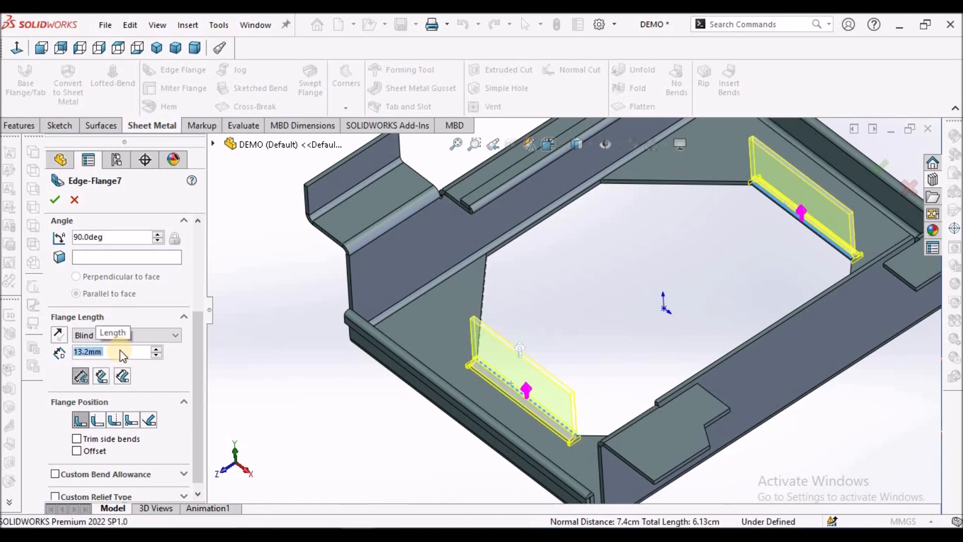
pyautogui.click(54, 199)
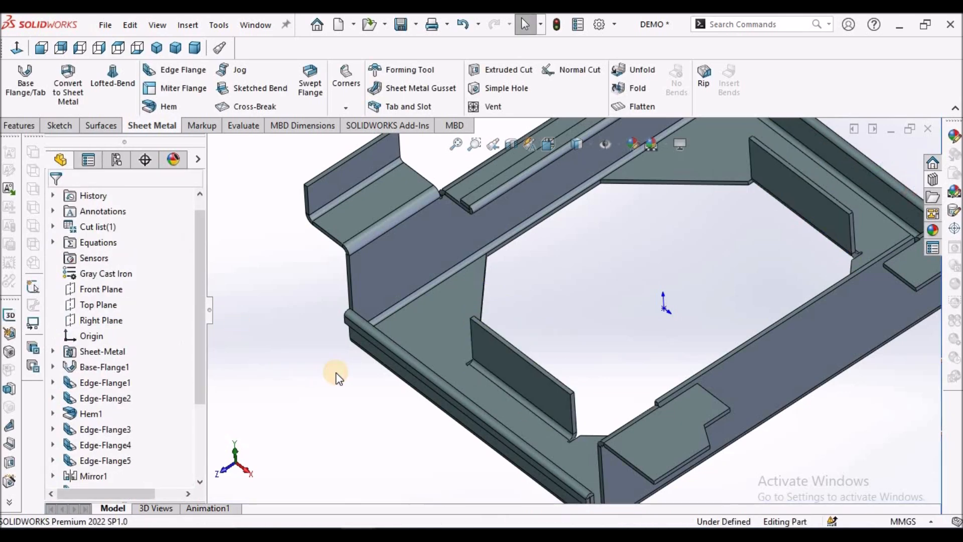
# Step: Edit the first upright cutout flange's profile sketch and dimension its height from the base's bottom edge at 13.2 mm
pyautogui.moveTo(198, 395); pyautogui.dragTo(198, 470)
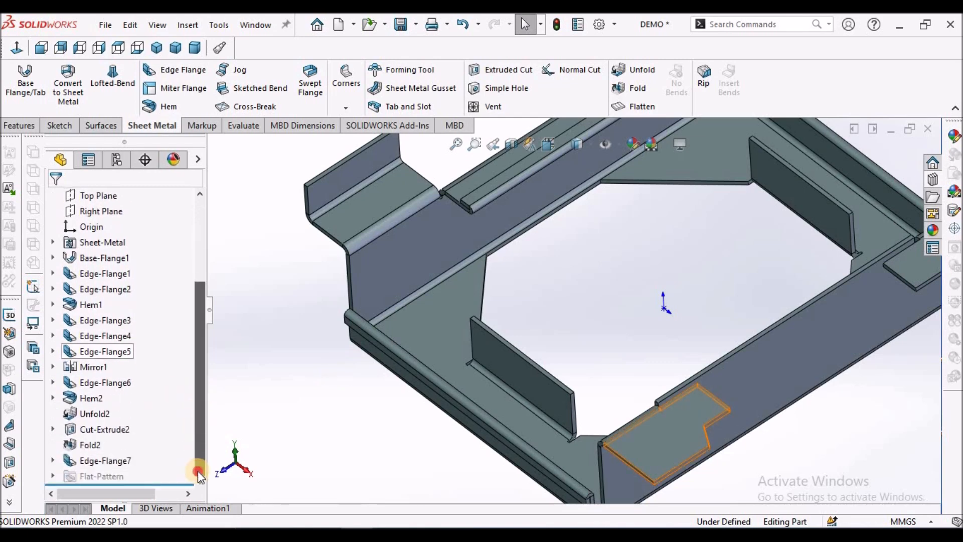
pyautogui.click(52, 460)
pyautogui.click(112, 430)
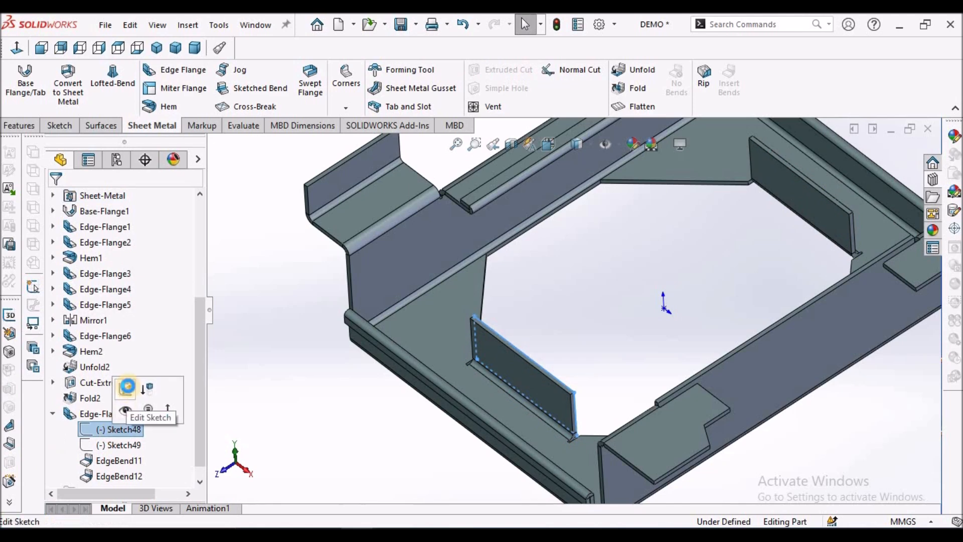
pyautogui.click(124, 394)
pyautogui.click(75, 89)
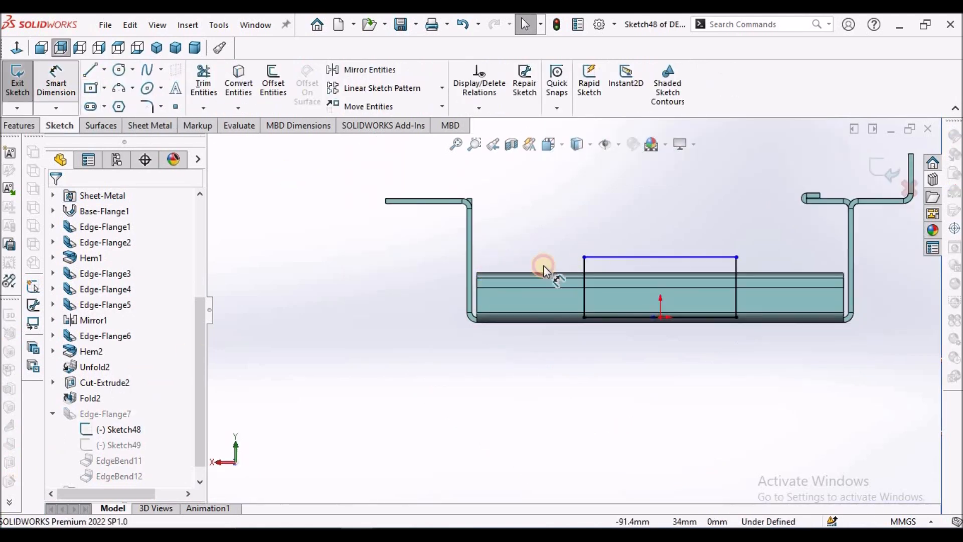
pyautogui.scroll(-3, 726, 355)
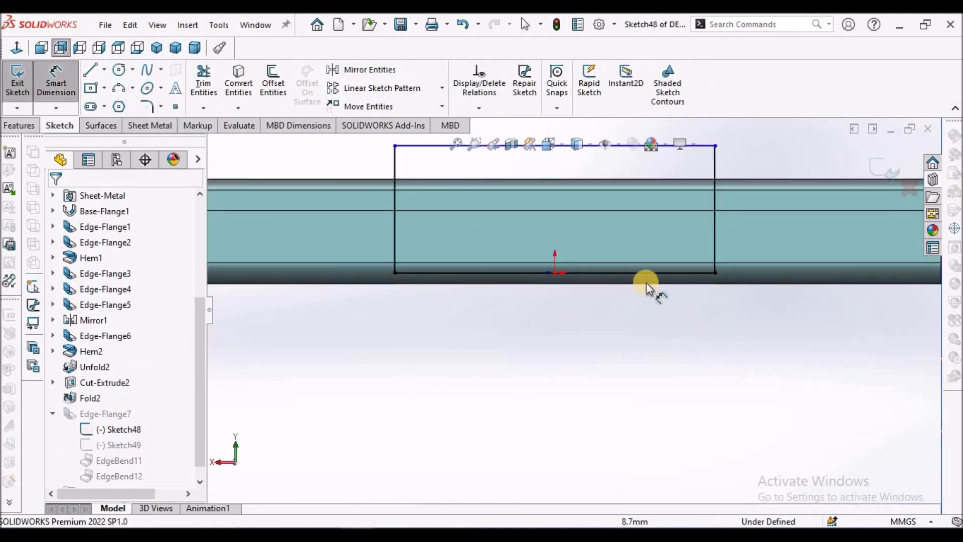
pyautogui.scroll(2, 584, 235)
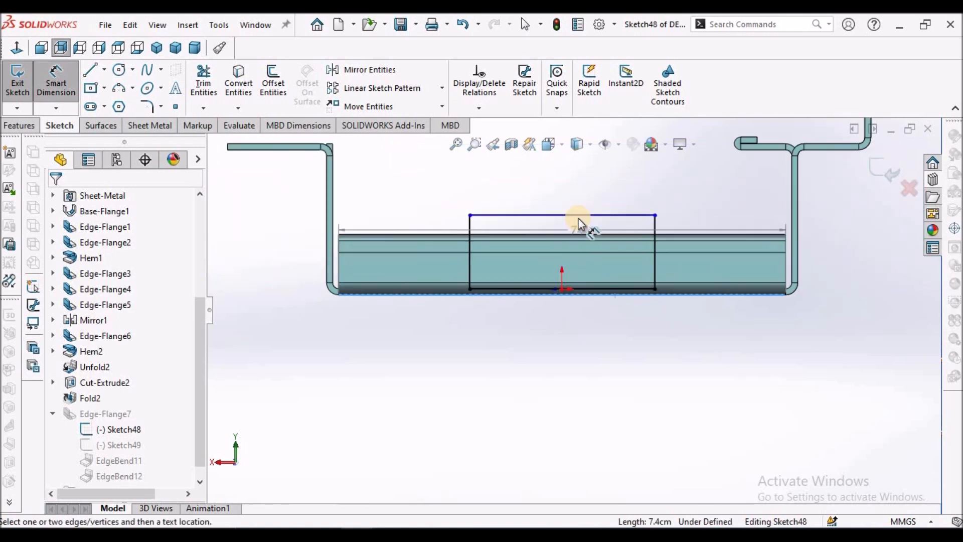
pyautogui.click(579, 215)
pyautogui.click(776, 254)
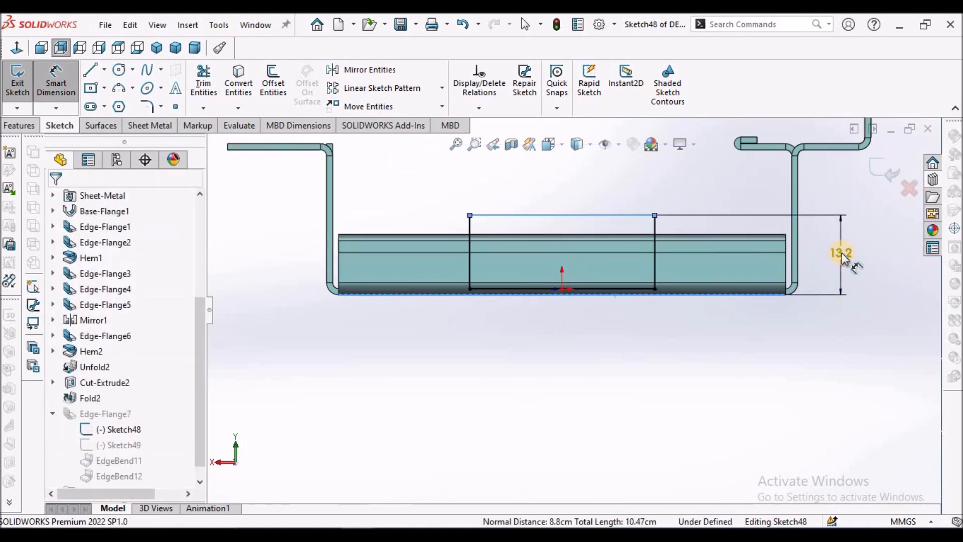
pyautogui.click(842, 253)
pyautogui.click(780, 233)
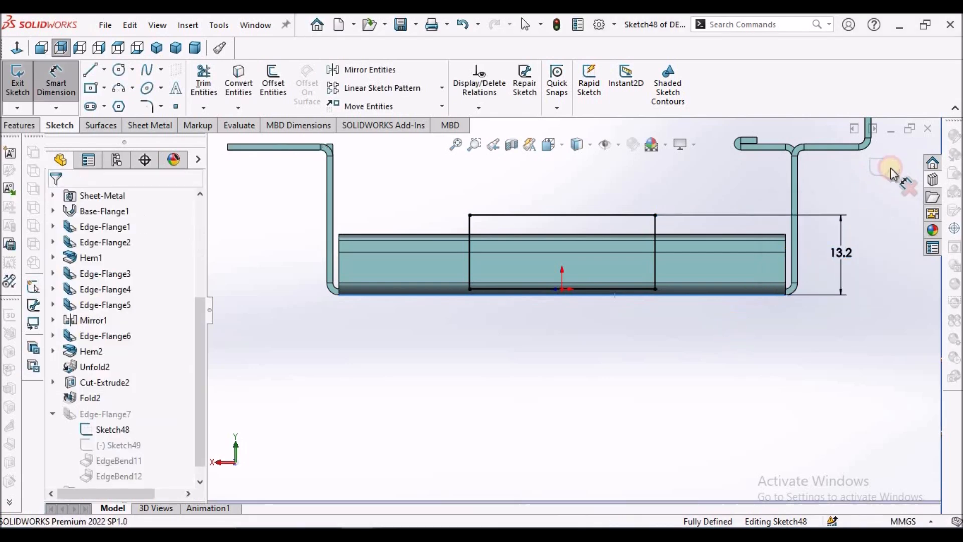
pyautogui.click(883, 169)
# Step: Edit the opposite upright cutout flange's profile sketch and dimension its top line 13.2 mm above the base's bottom edge
pyautogui.scroll(3, 729, 303)
pyautogui.moveTo(729, 302)
pyautogui.mouseDown(button='middle')
pyautogui.moveTo(682, 344)
pyautogui.moveTo(448, 420)
pyautogui.mouseUp(button='middle')
pyautogui.click(109, 446)
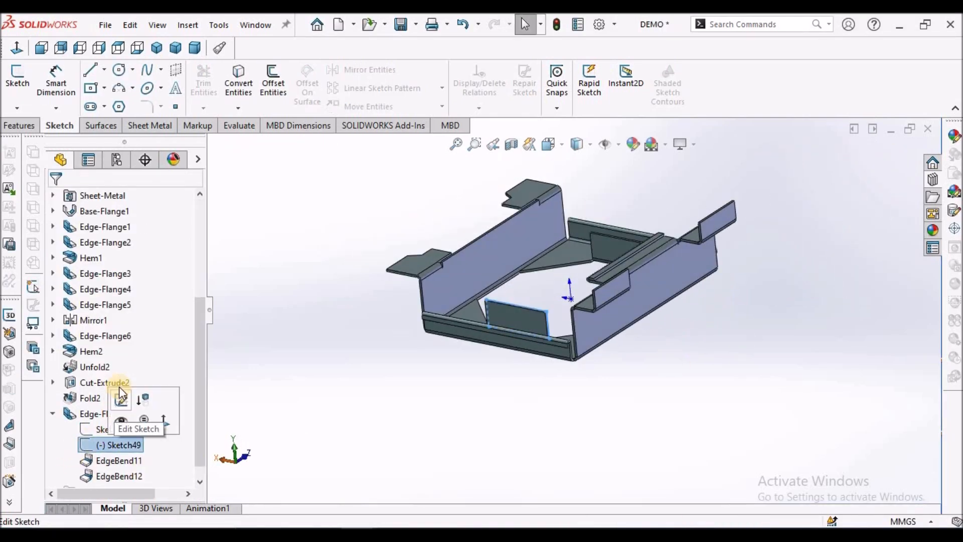
pyautogui.click(119, 395)
pyautogui.click(56, 80)
pyautogui.scroll(-3, 734, 317)
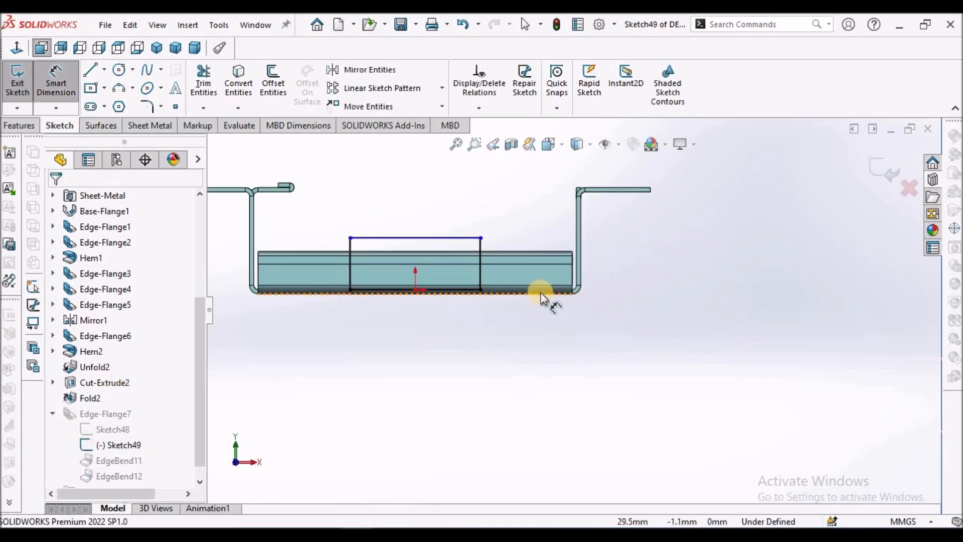
pyautogui.click(540, 294)
pyautogui.click(460, 238)
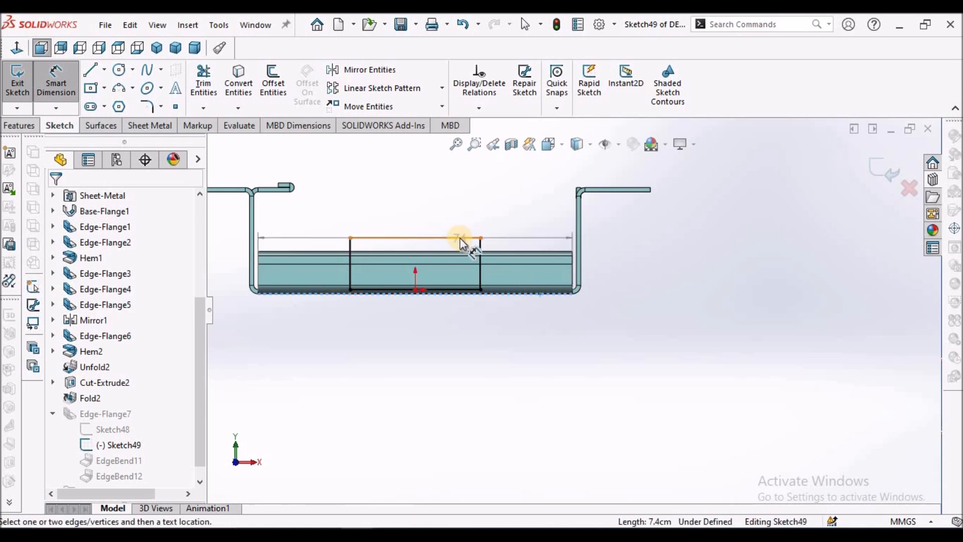
pyautogui.click(662, 265)
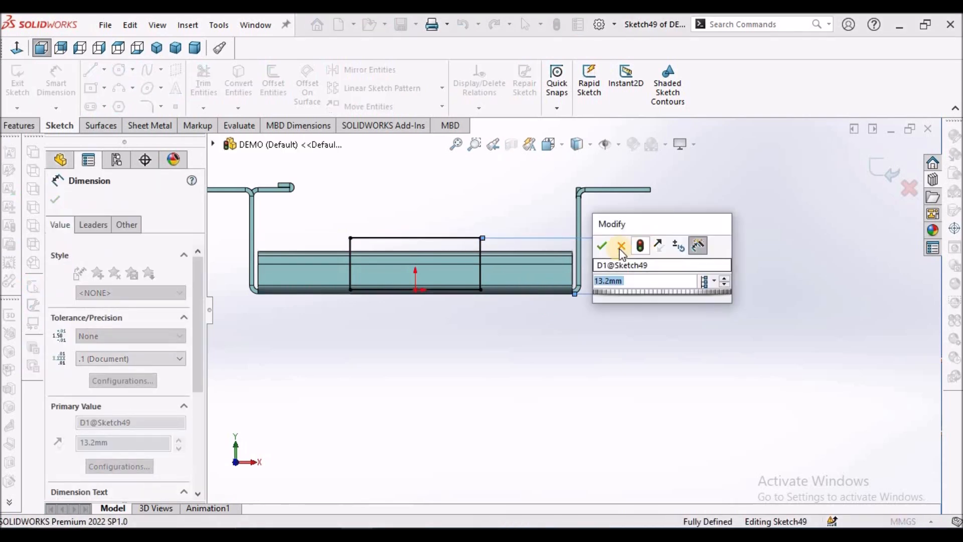
pyautogui.click(603, 244)
pyautogui.press('Escape')
pyautogui.click(884, 169)
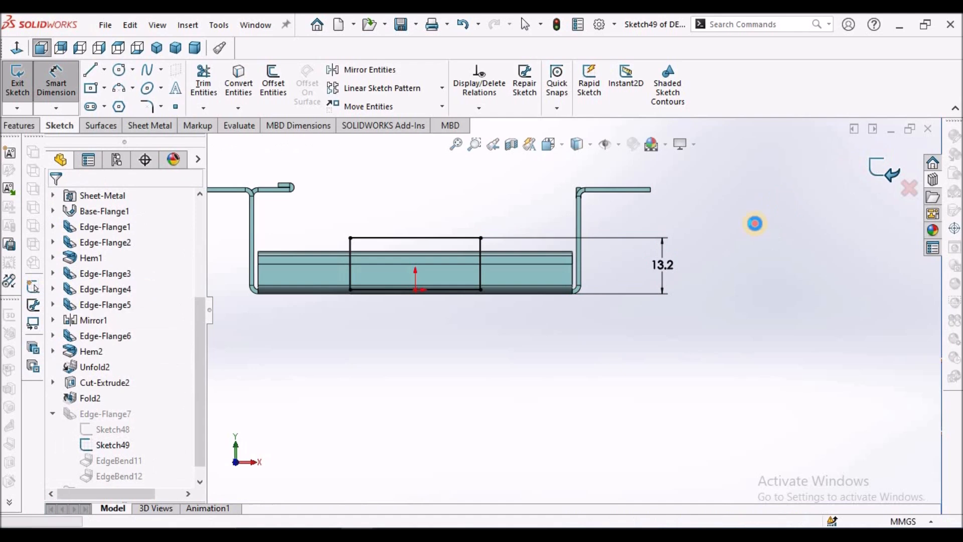
# Step: In an isometric view, place inward 90-degree edge flanges on the top edges of the two upright cutout flanges
pyautogui.moveTo(705, 253); pyautogui.dragTo(637, 346, button='middle')
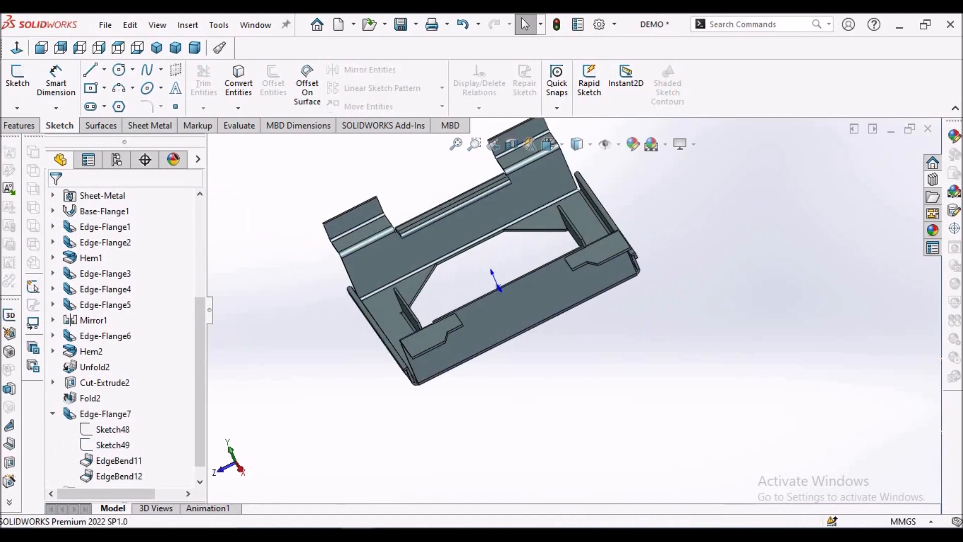
pyautogui.click(156, 47)
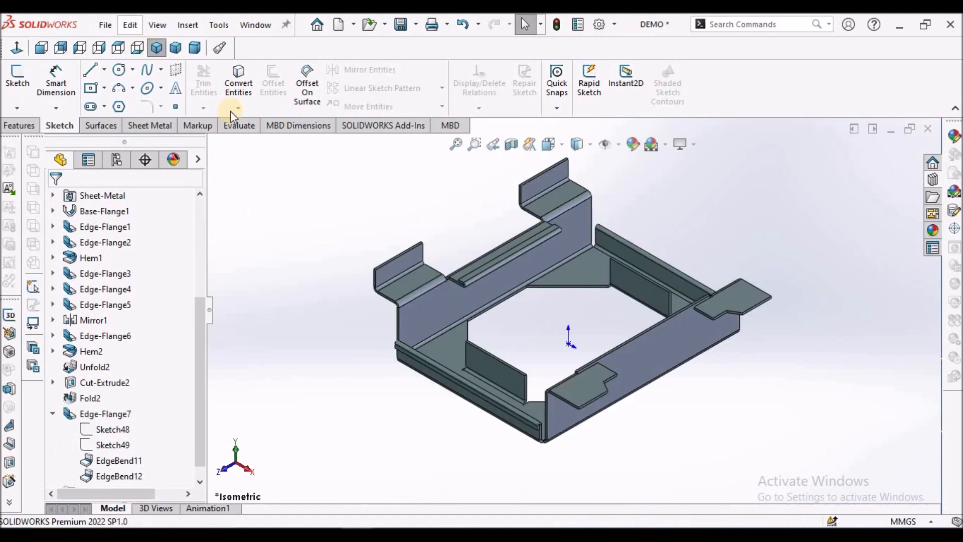
pyautogui.click(150, 125)
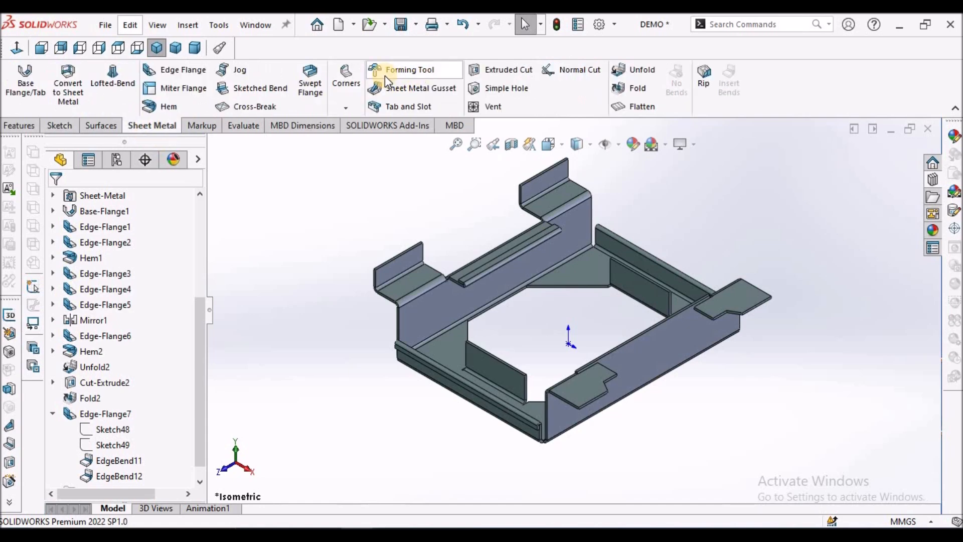
pyautogui.click(176, 69)
pyautogui.scroll(-2, 516, 321)
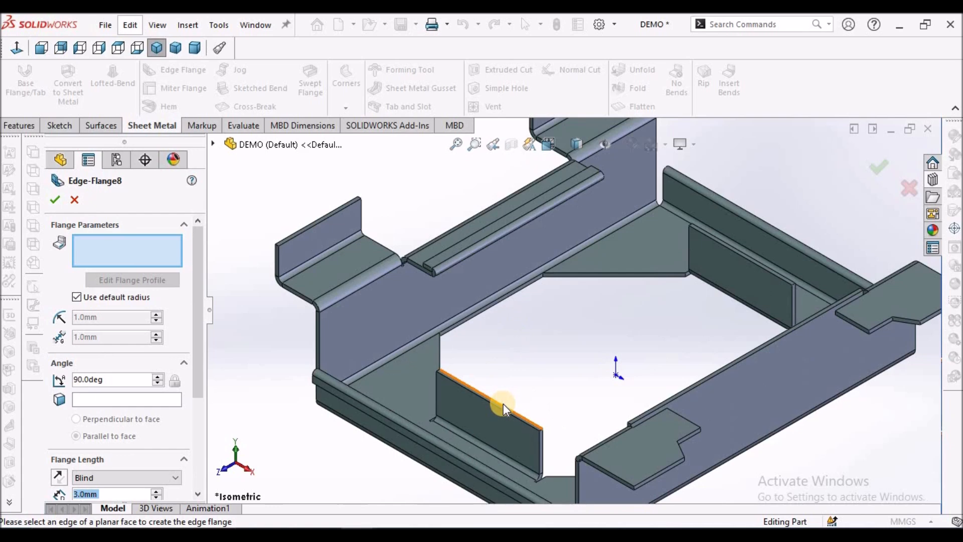
pyautogui.click(508, 393)
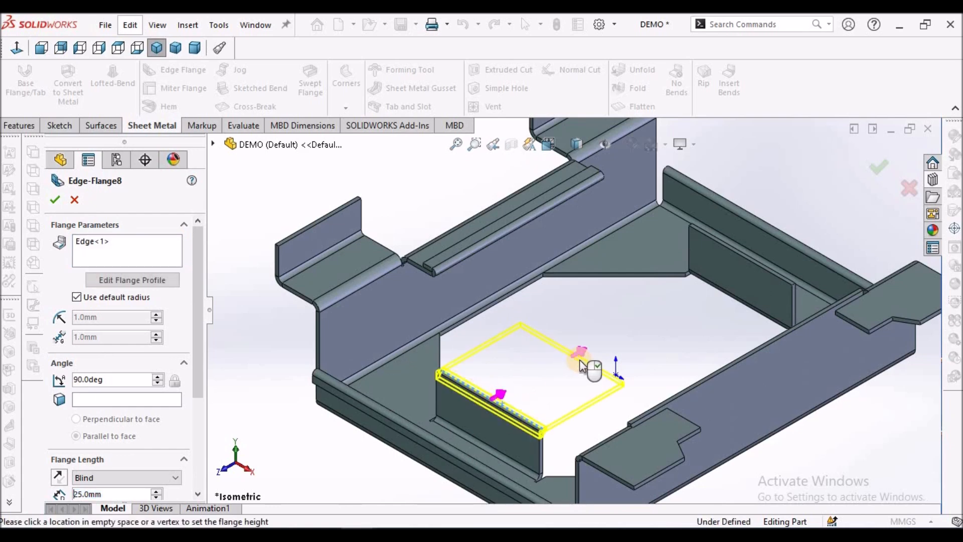
pyautogui.click(708, 250)
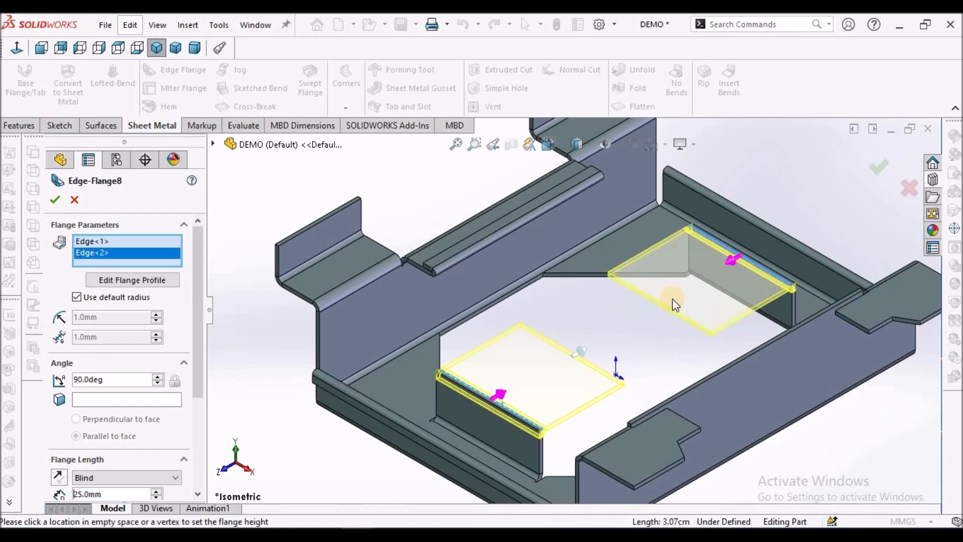
# Step: Set the length of the two inward flanges to 26 mm and apply the edge flange
pyautogui.moveTo(200, 383); pyautogui.dragTo(201, 473)
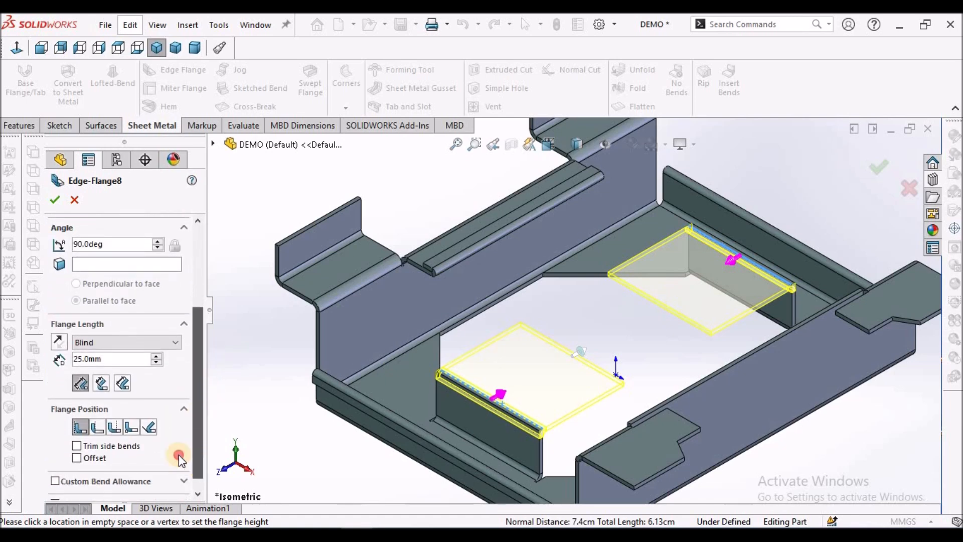
pyautogui.click(132, 361)
pyautogui.write('26')
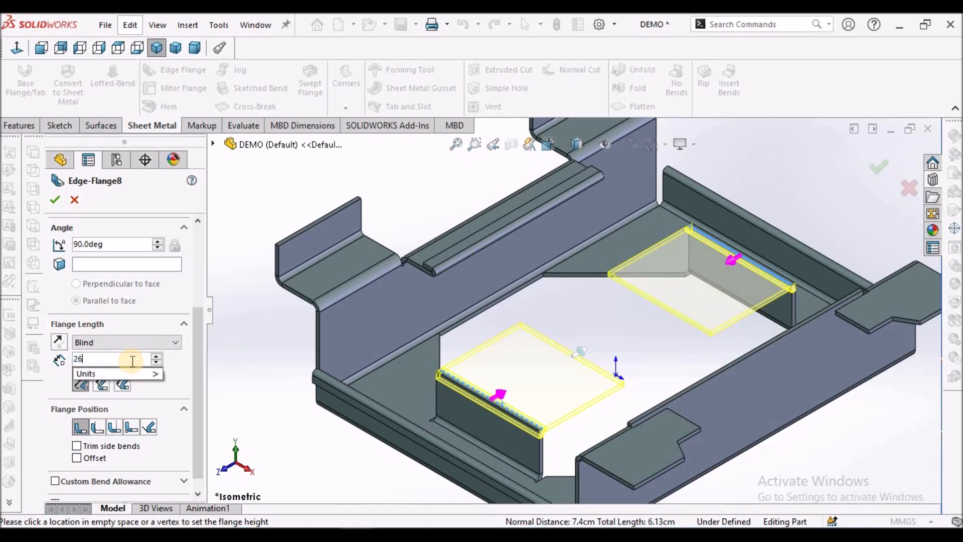
pyautogui.press('Return')
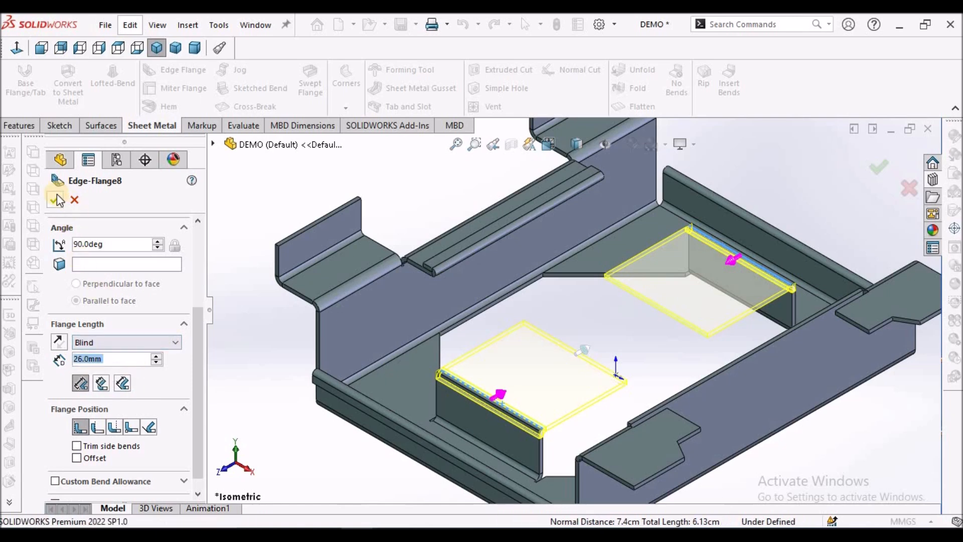
pyautogui.click(55, 199)
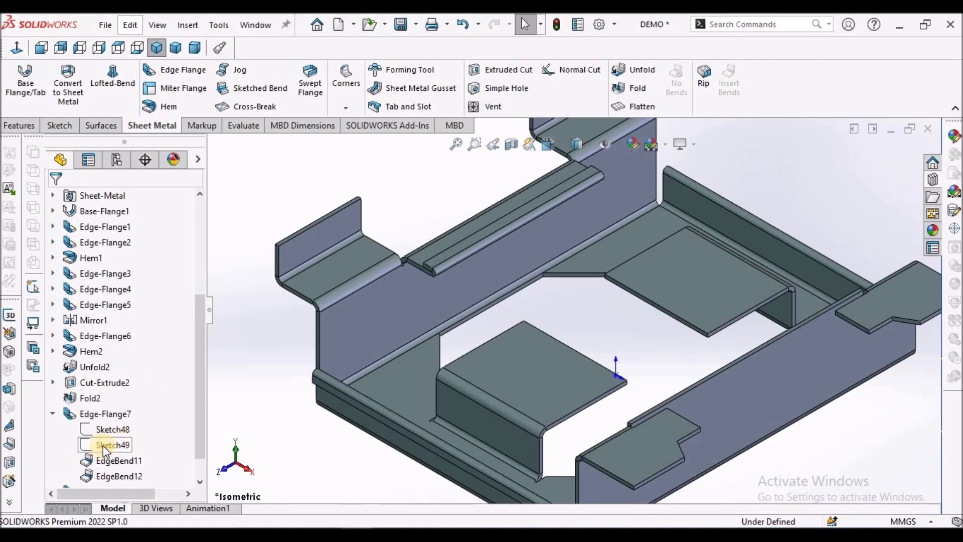
# Step: Edit the first inward flange's profile sketch and dimension its length from the upright flange's outer edge at 26 mm
pyautogui.click(201, 485)
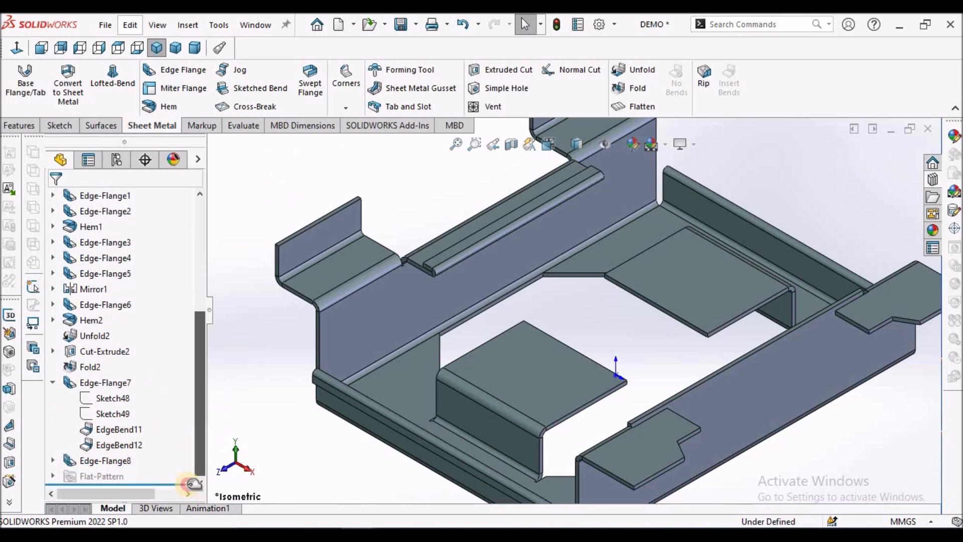
pyautogui.click(53, 382)
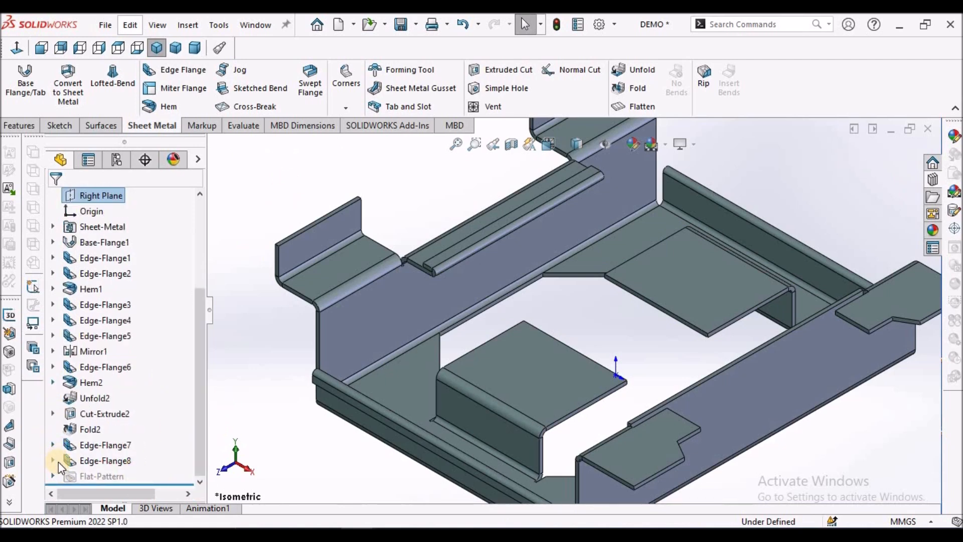
pyautogui.click(53, 460)
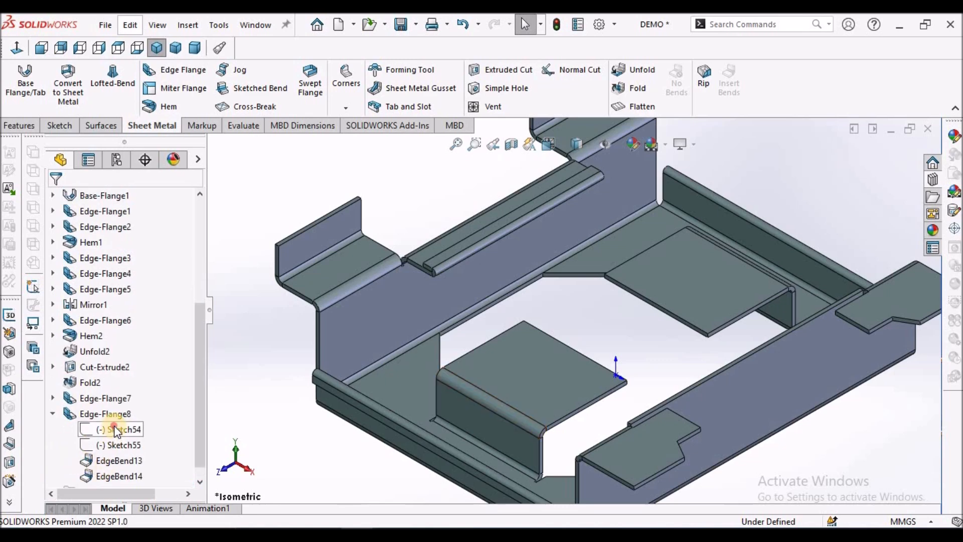
pyautogui.click(115, 430)
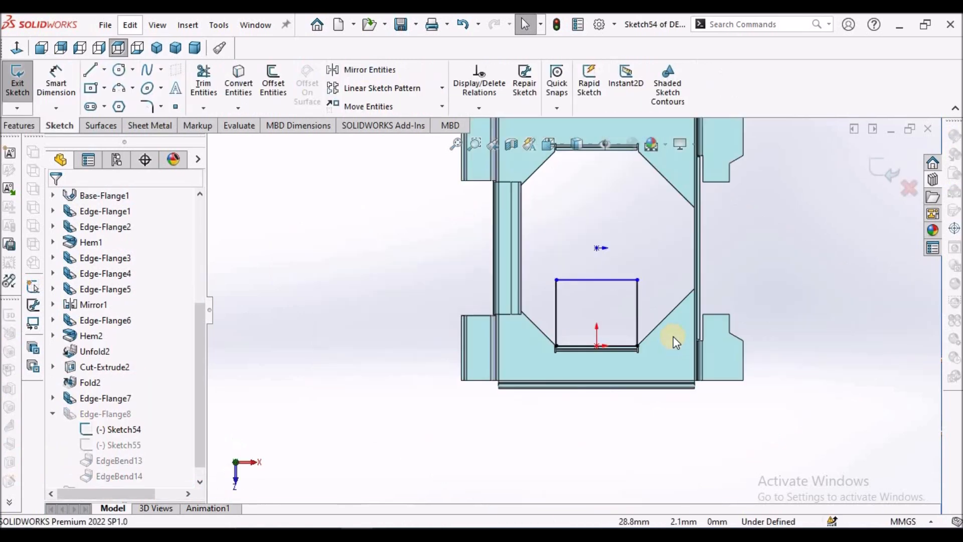
pyautogui.scroll(1, 673, 336)
pyautogui.click(45, 91)
pyautogui.scroll(-2, 610, 291)
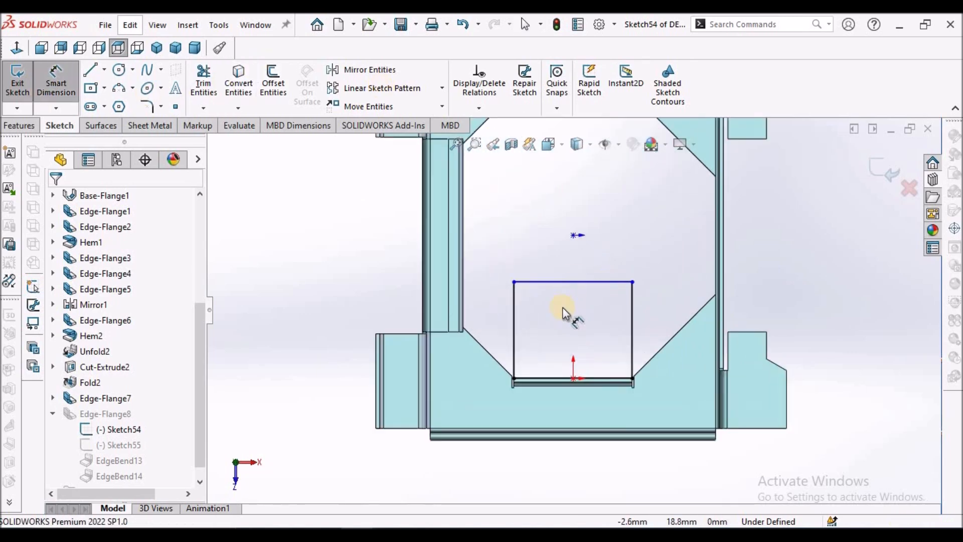
pyautogui.scroll(-2, 562, 307)
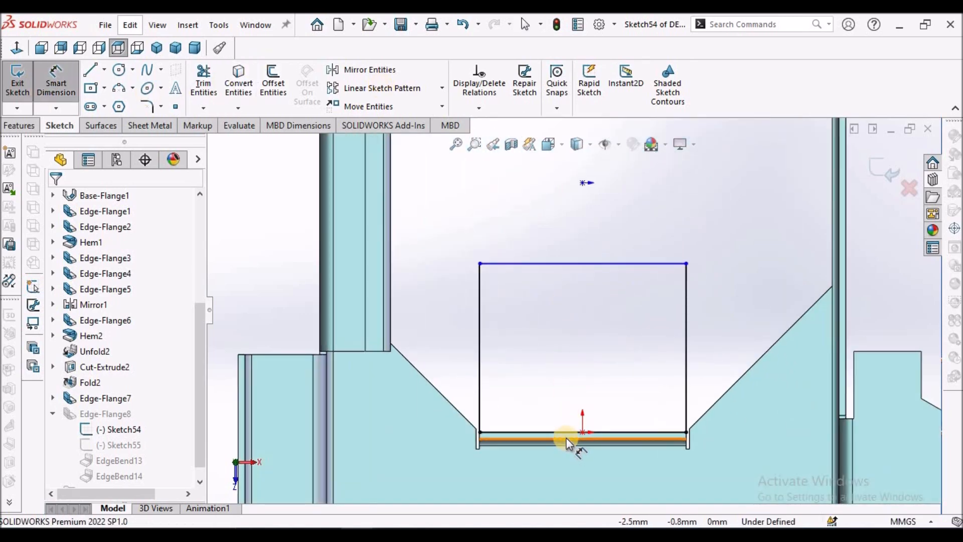
pyautogui.click(565, 438)
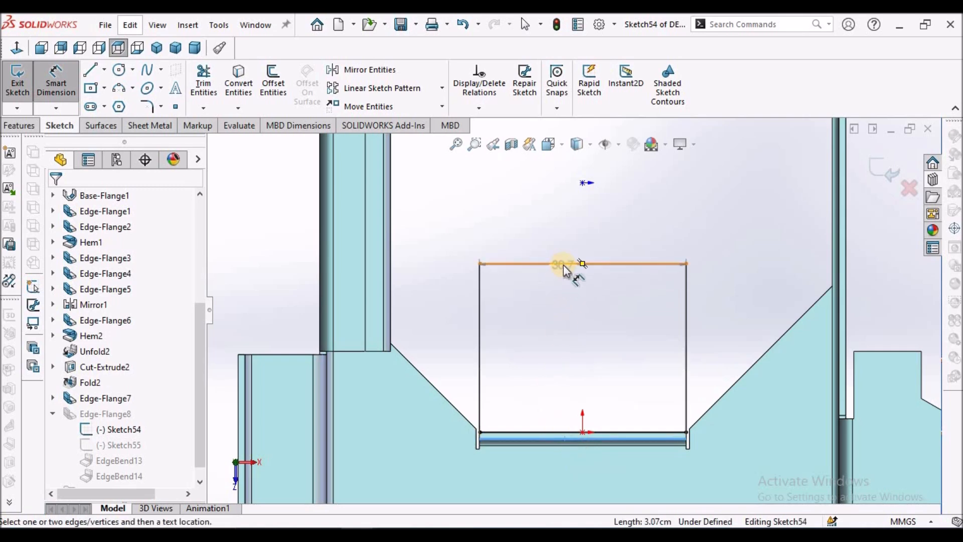
pyautogui.click(564, 265)
pyautogui.click(435, 319)
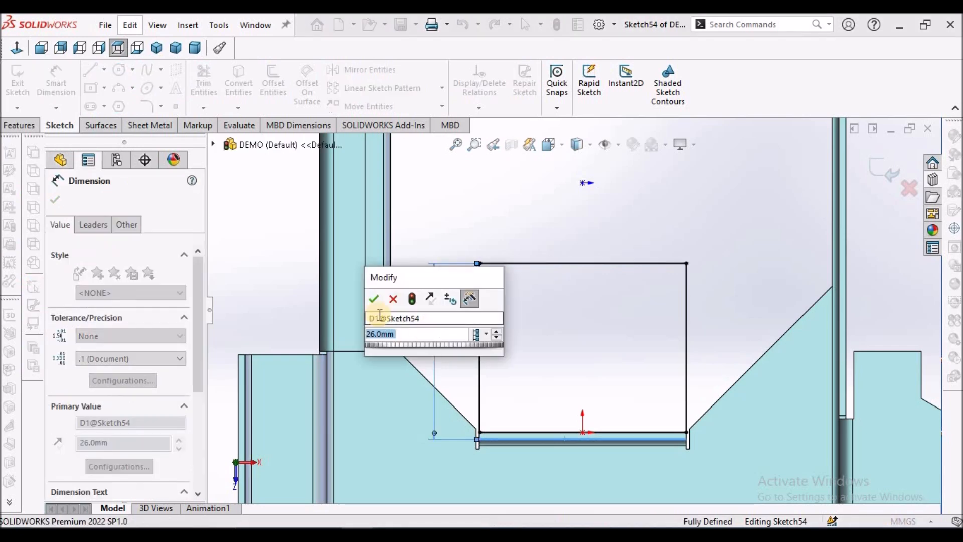
pyautogui.click(373, 299)
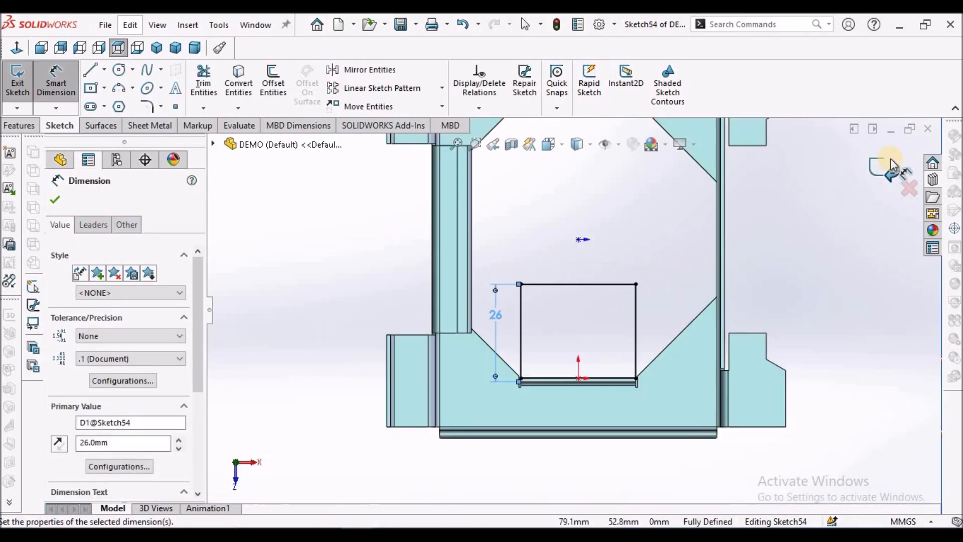
pyautogui.click(885, 170)
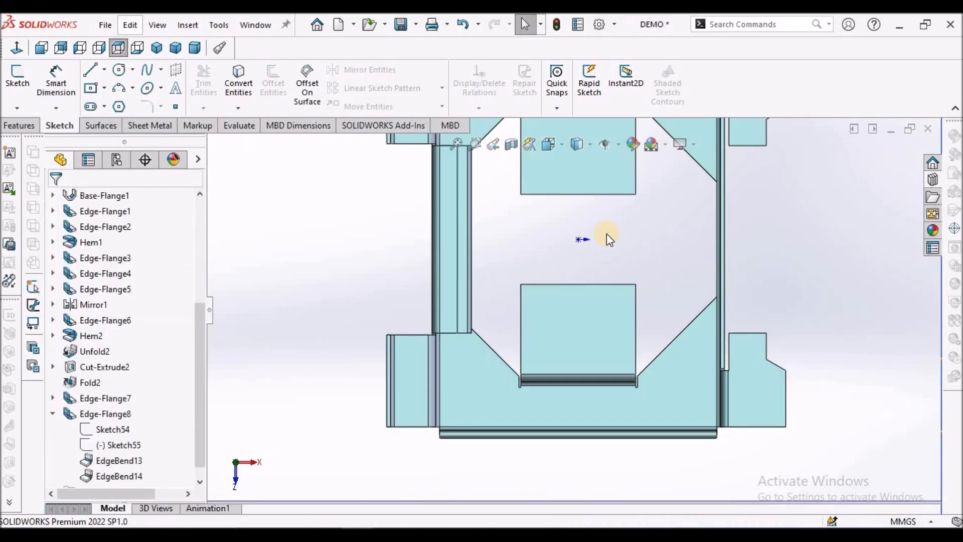
# Step: Edit the second inward flange's profile sketch, dimension its length from the upright flange's outer edge at 26 mm, and return to the isometric view
pyautogui.click(127, 444)
pyautogui.click(143, 398)
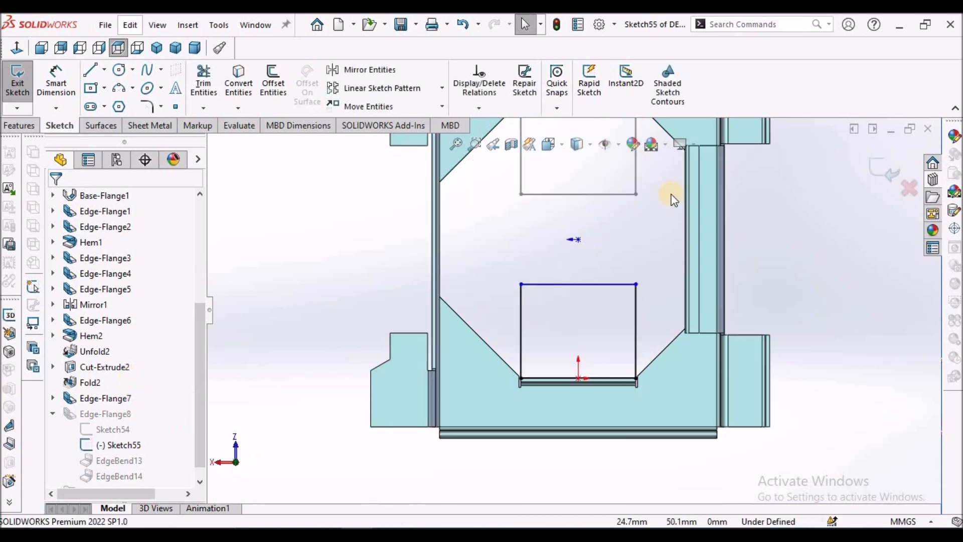
pyautogui.scroll(-2, 636, 190)
pyautogui.click(56, 80)
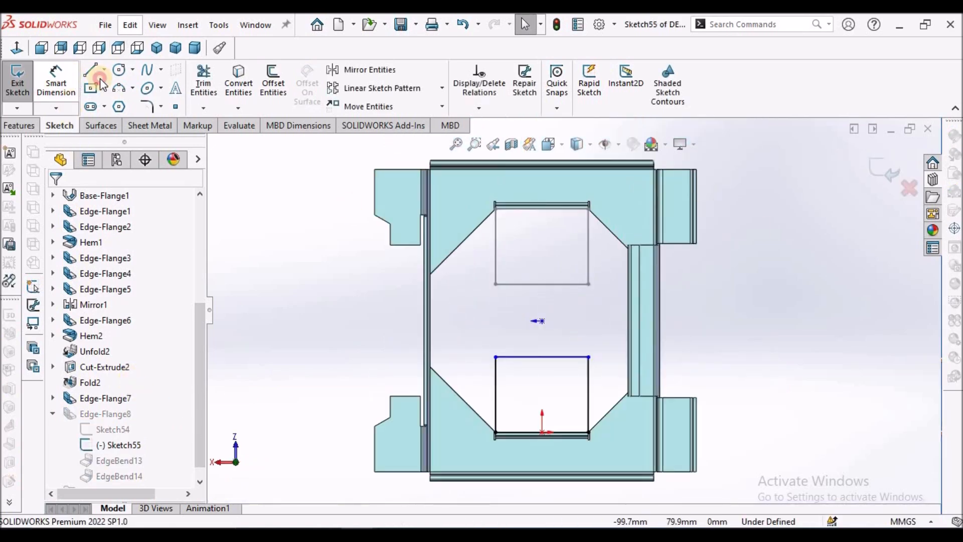
pyautogui.scroll(-3, 579, 468)
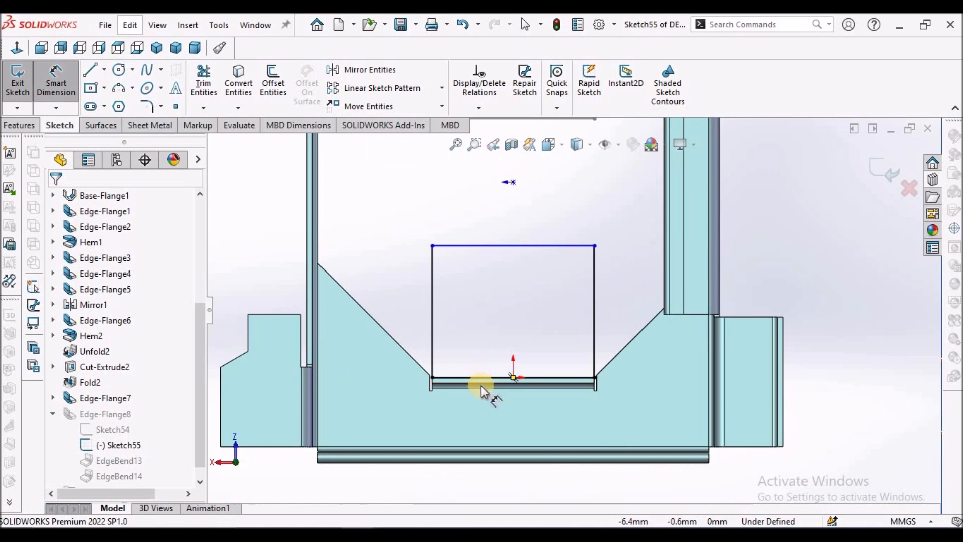
pyautogui.click(483, 383)
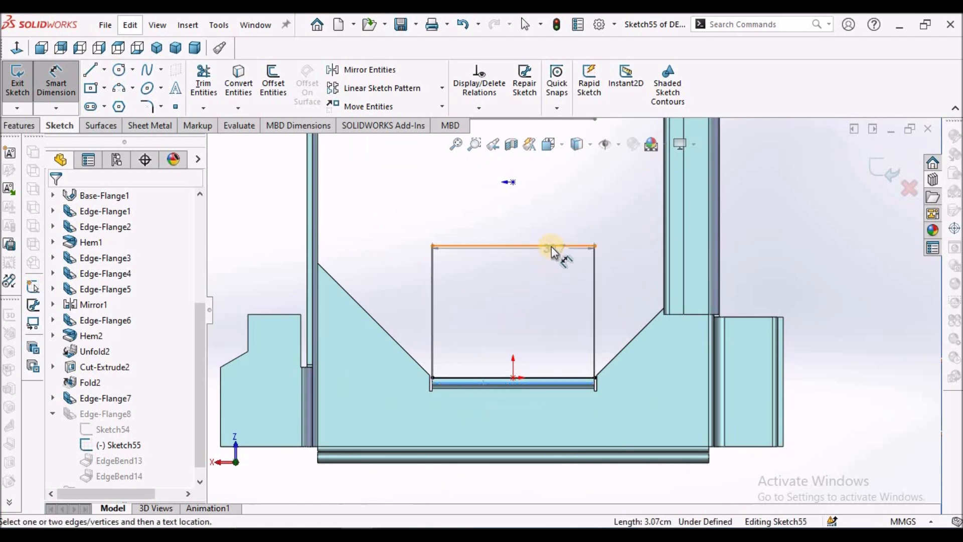
pyautogui.click(552, 246)
pyautogui.click(624, 311)
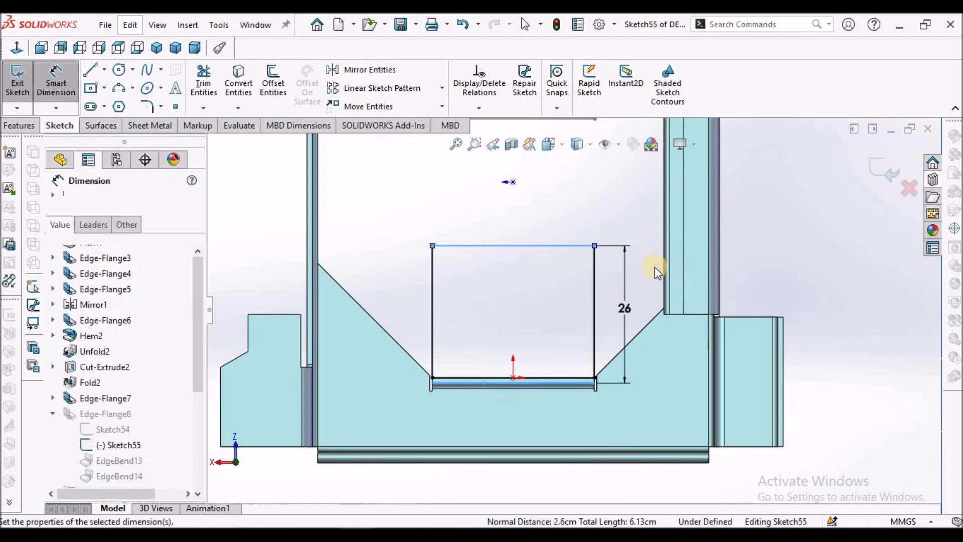
pyautogui.click(564, 288)
pyautogui.click(878, 170)
pyautogui.click(157, 47)
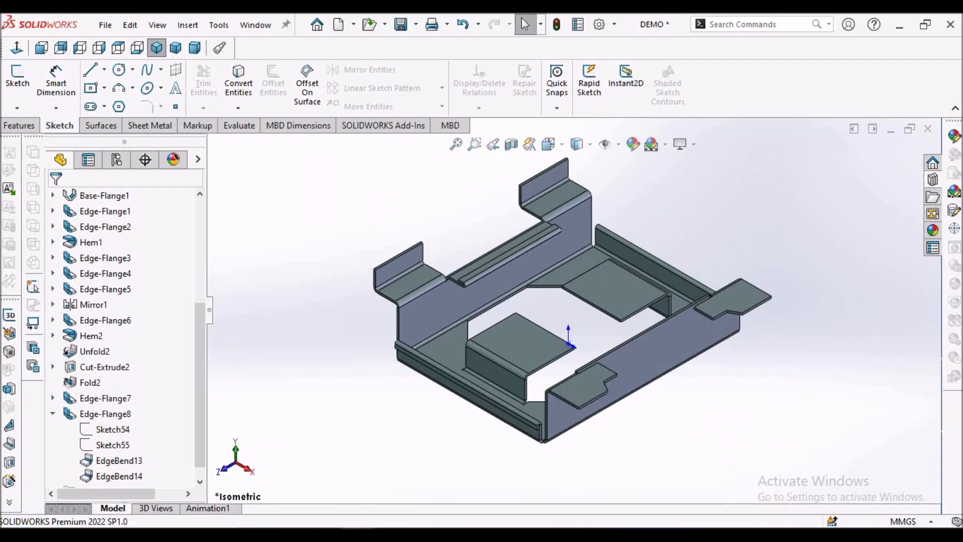
# Step: Check the reference image of the component and start an extruded cut sketch on the outer face of the long side flange below the two raised tabs
pyautogui.hotkey('alt', 'Tab')
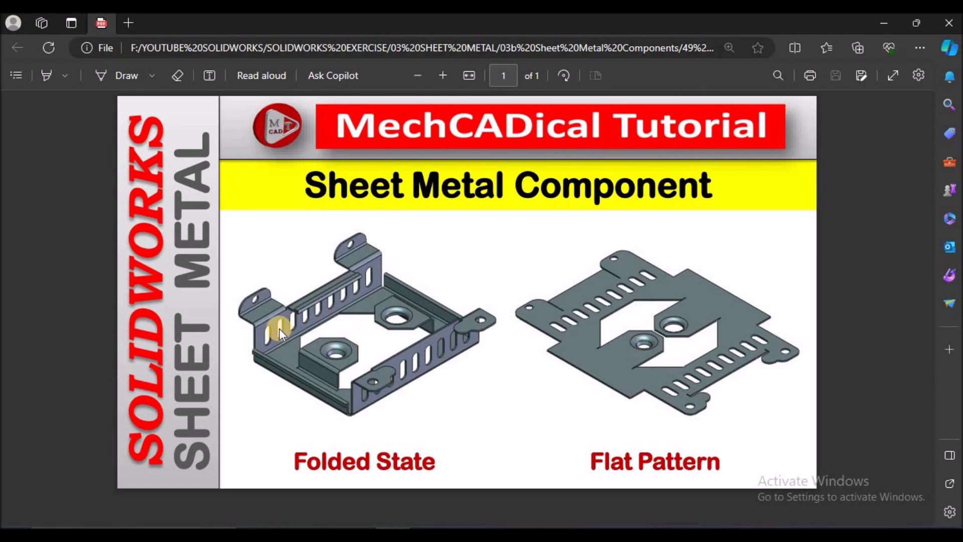
pyautogui.hotkey('alt', 'Tab')
pyautogui.moveTo(493, 253); pyautogui.dragTo(575, 308, button='middle')
pyautogui.click(567, 324)
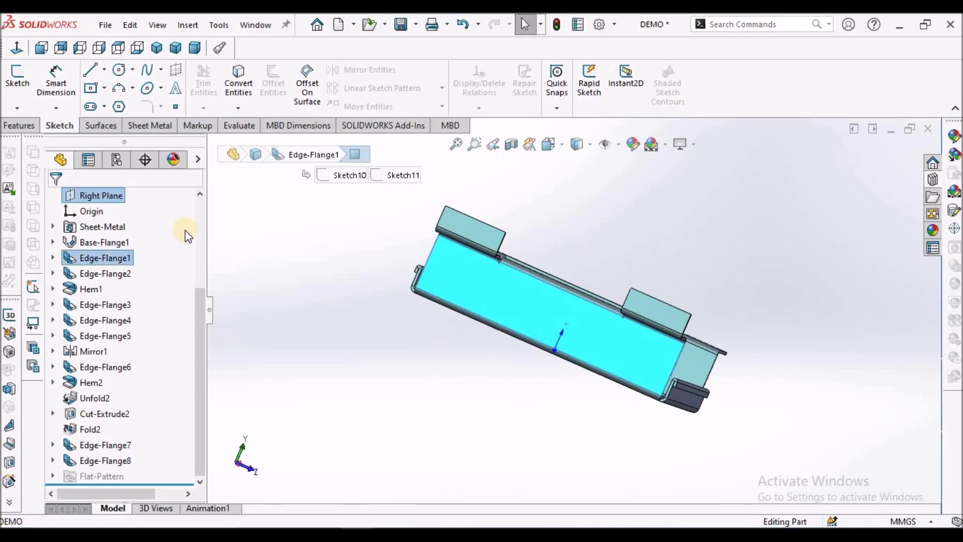
pyautogui.click(157, 125)
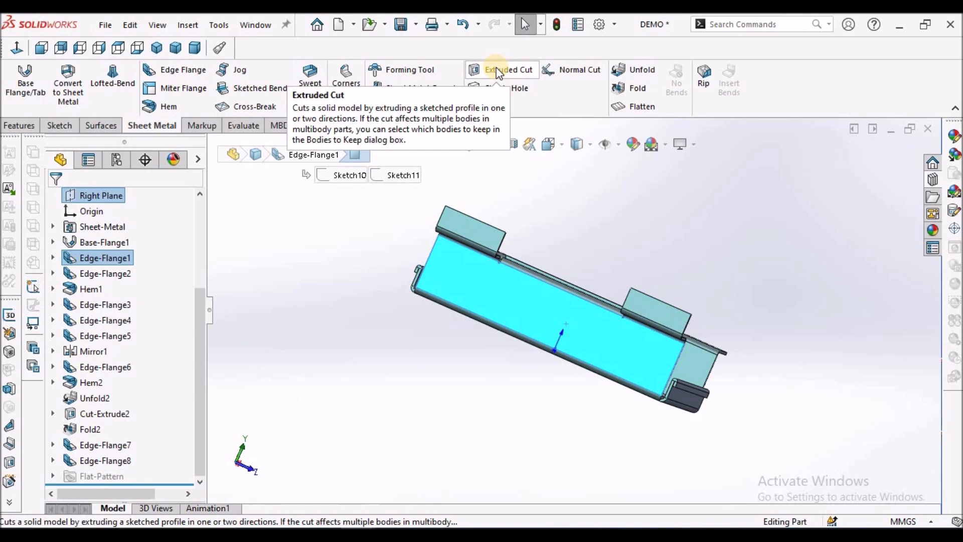
pyautogui.click(498, 73)
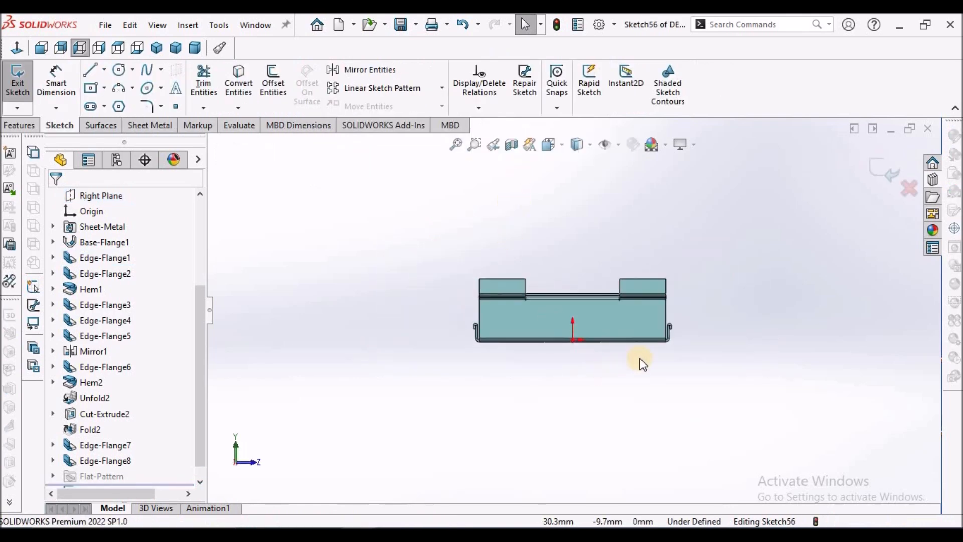
# Step: Show the model in wireframe while sketching on the side flange face
pyautogui.scroll(-4, 640, 359)
pyautogui.scroll(3, 564, 301)
pyautogui.scroll(-2, 543, 277)
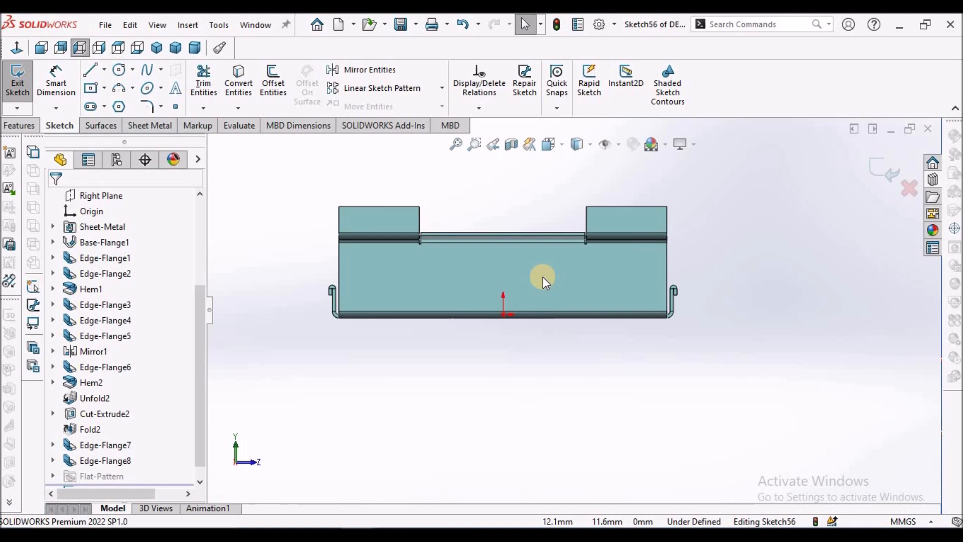
pyautogui.click(590, 144)
pyautogui.click(579, 243)
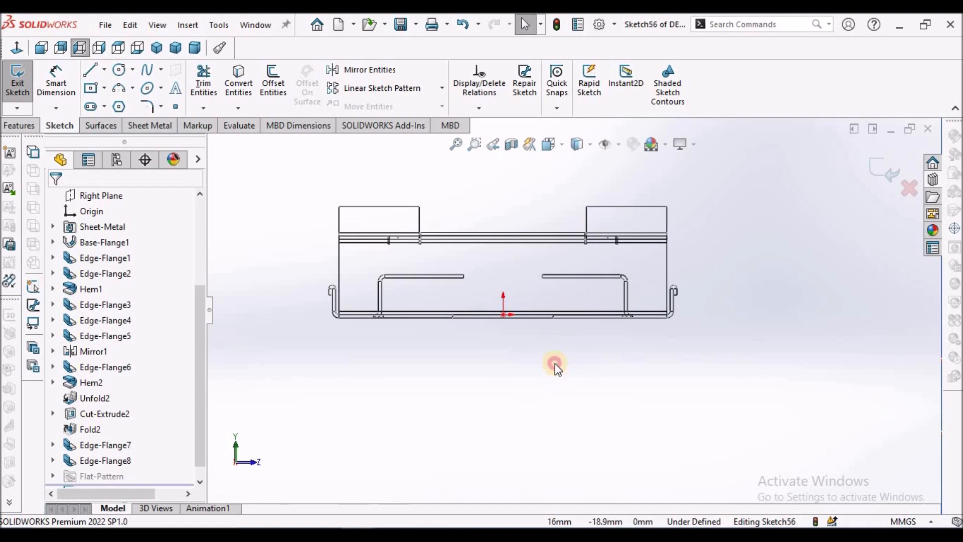
pyautogui.scroll(-3, 520, 282)
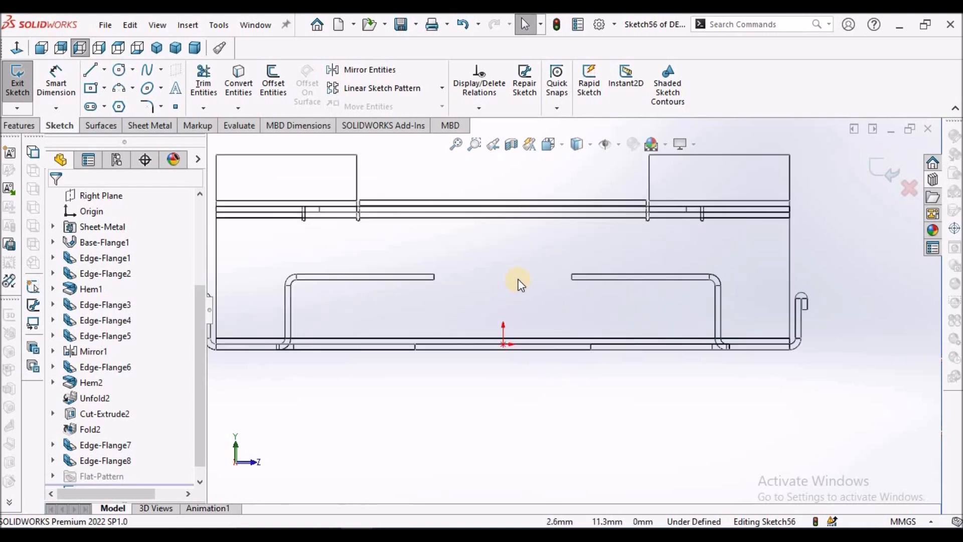
pyautogui.scroll(2, 519, 281)
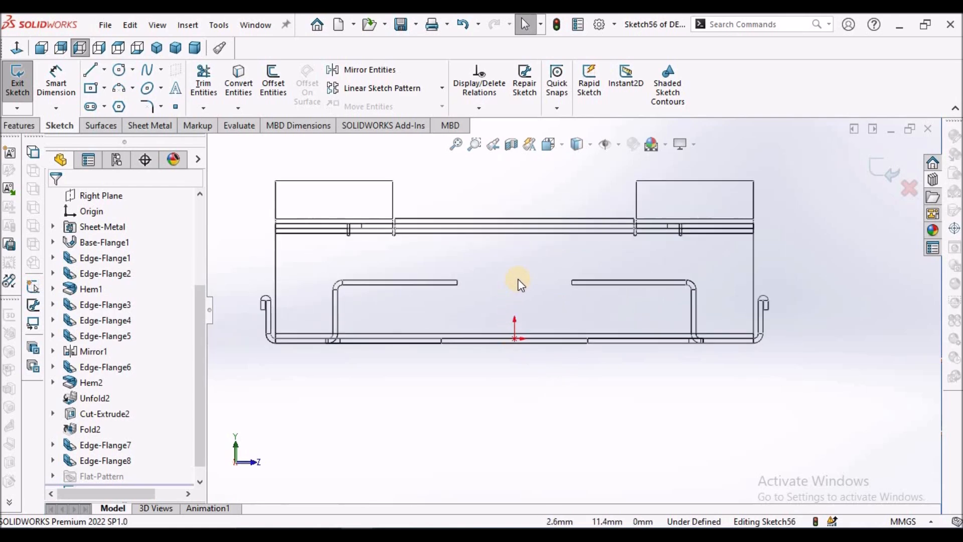
# Step: Sketch a vertical straight slot on the side flange face, directly above the origin
pyautogui.click(104, 107)
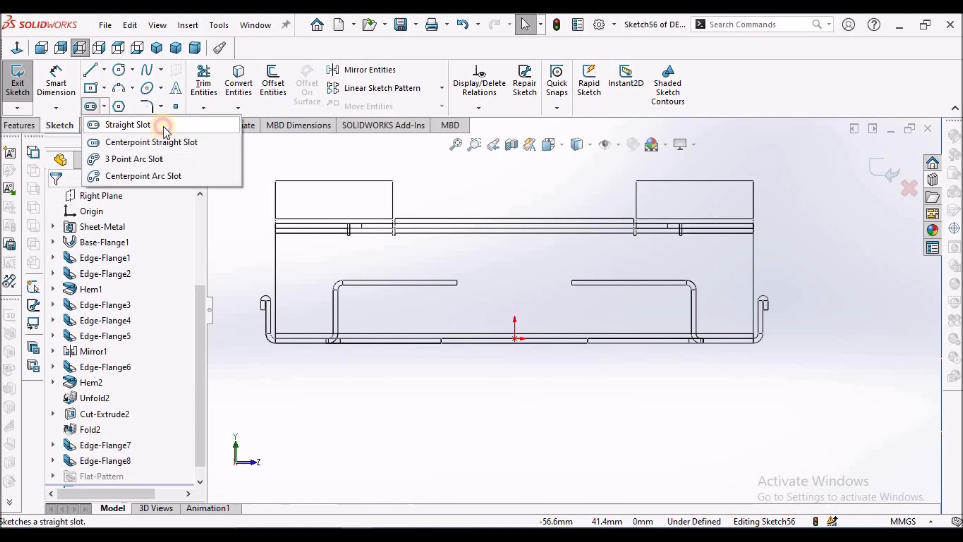
pyautogui.click(120, 128)
pyautogui.click(515, 255)
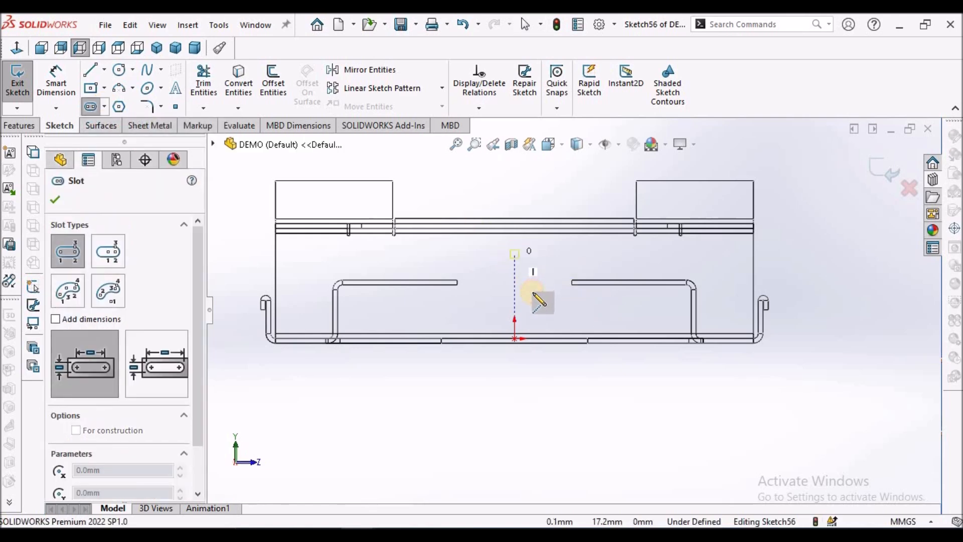
pyautogui.click(518, 305)
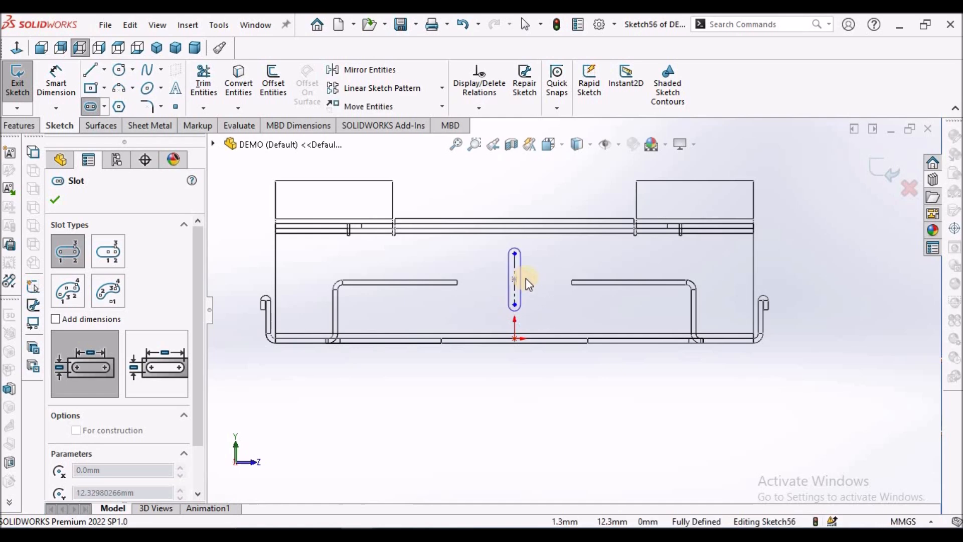
pyautogui.click(522, 278)
pyautogui.rightClick(478, 185)
pyautogui.click(492, 193)
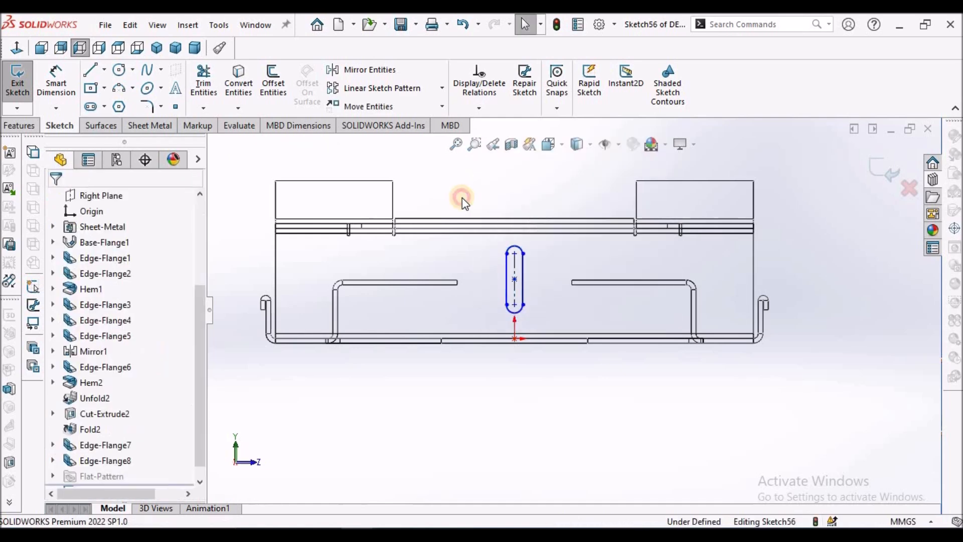
# Step: Draw a centerline from the midpoint of the flange's side edge to the slot's center and make it horizontal
pyautogui.click(104, 69)
pyautogui.click(122, 106)
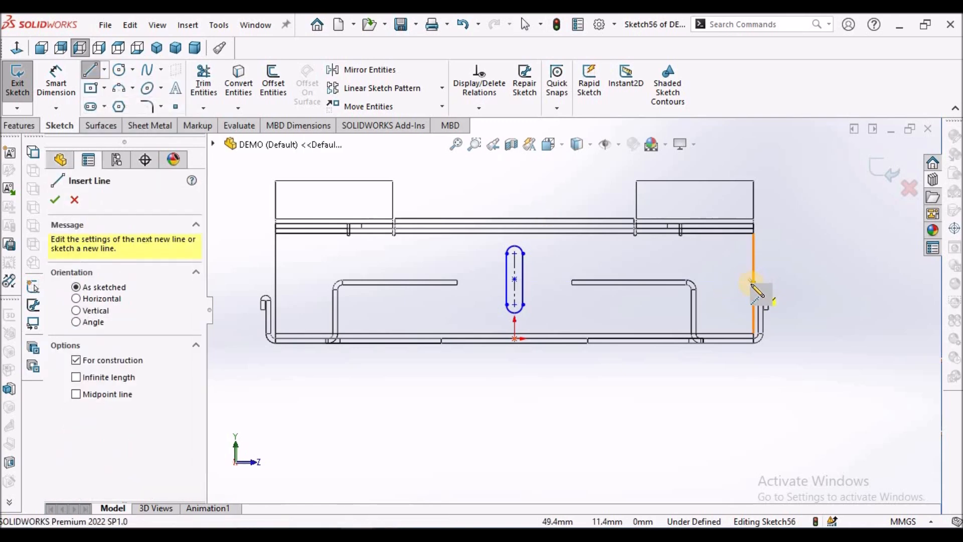
pyautogui.click(752, 282)
pyautogui.click(515, 279)
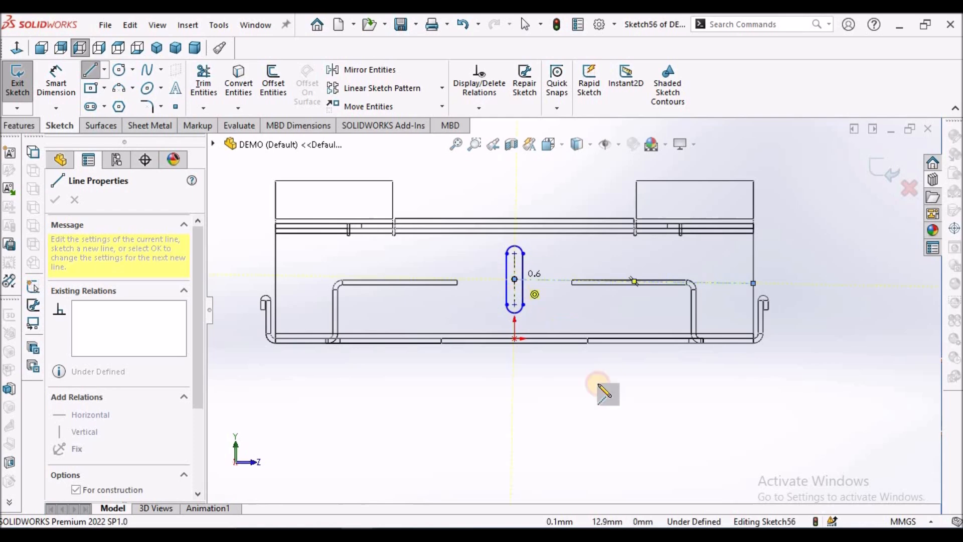
pyautogui.rightClick(598, 391)
pyautogui.click(619, 386)
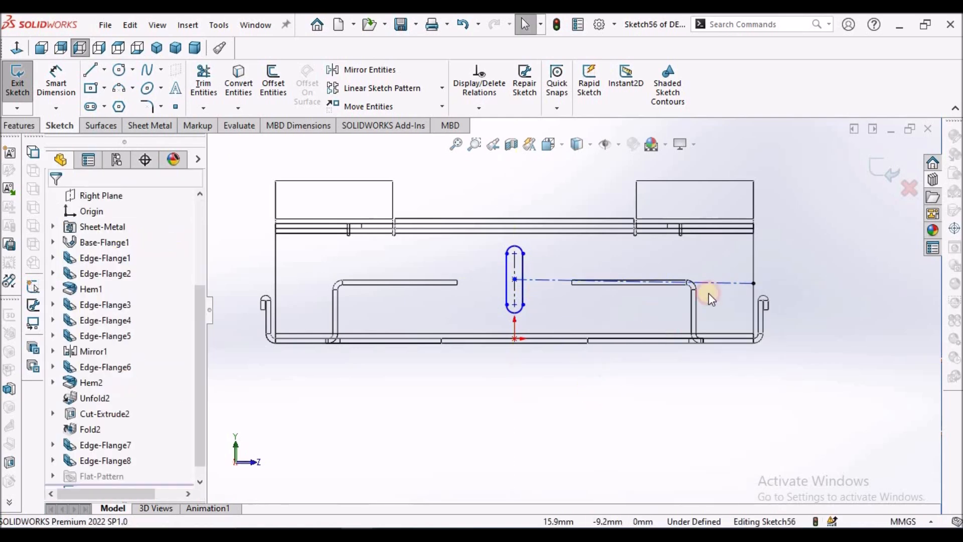
pyautogui.click(558, 281)
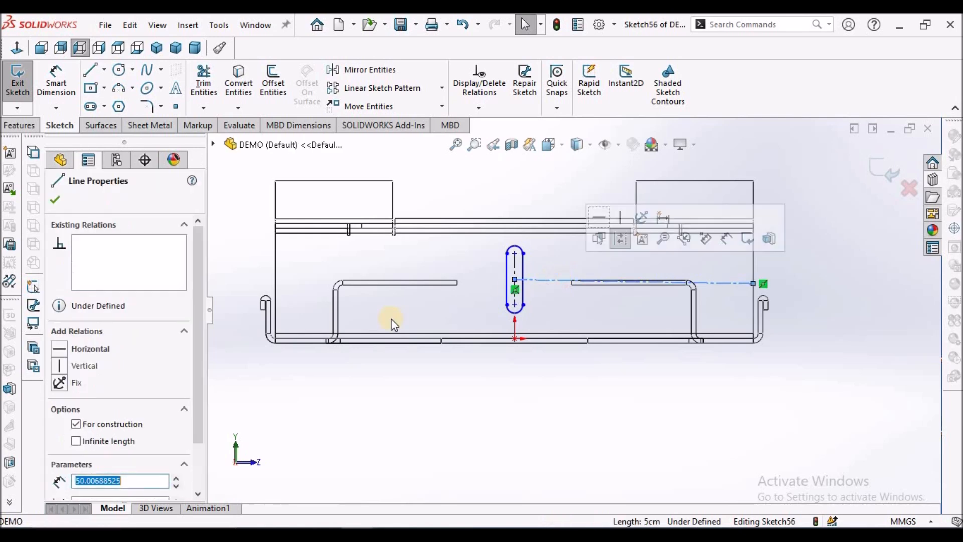
pyautogui.click(60, 353)
pyautogui.click(530, 398)
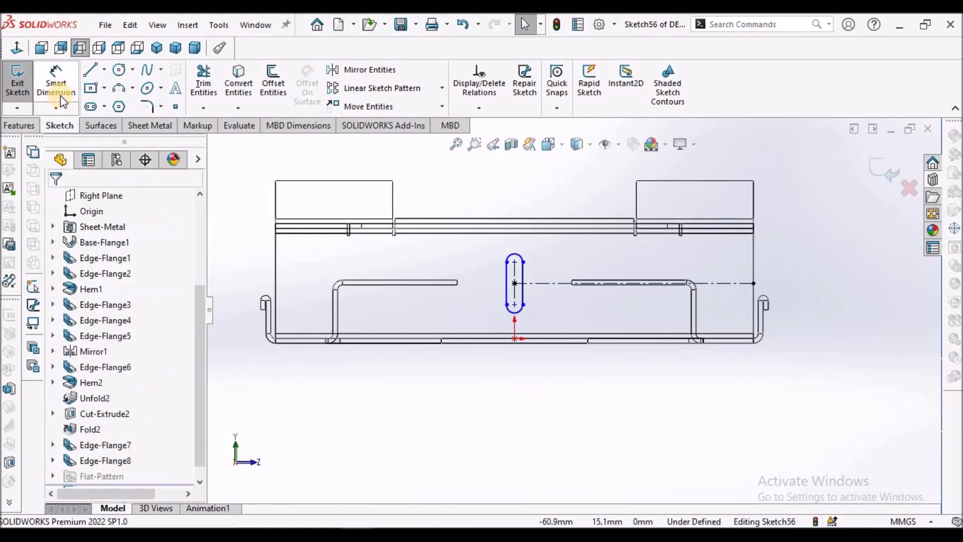
# Step: Dimension the slot's center-to-center length at 8 mm
pyautogui.click(55, 75)
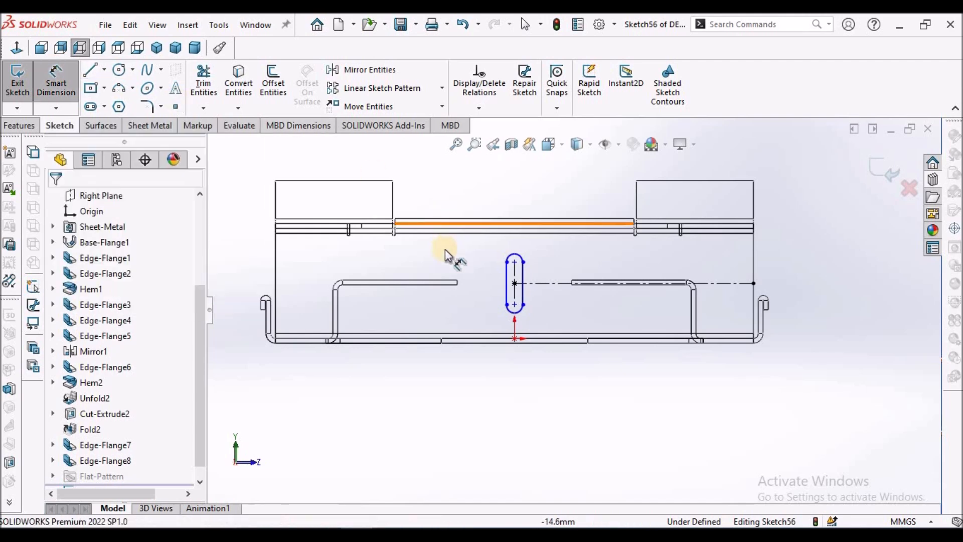
pyautogui.click(514, 271)
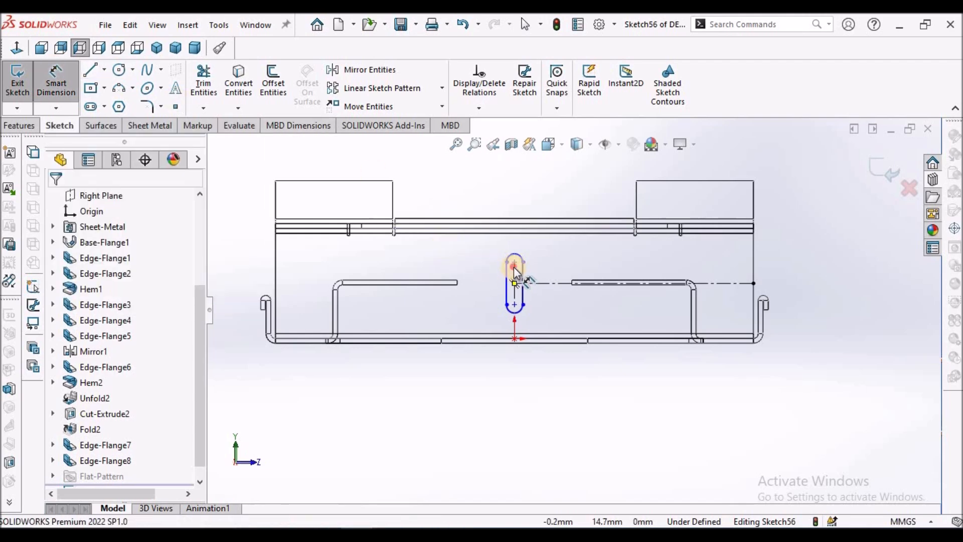
pyautogui.click(477, 272)
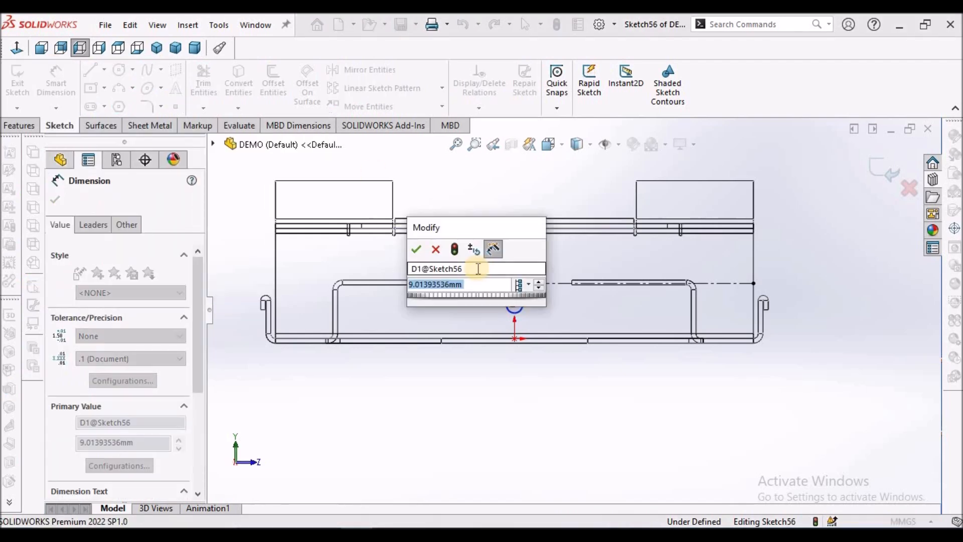
pyautogui.press('Return')
pyautogui.click(510, 333)
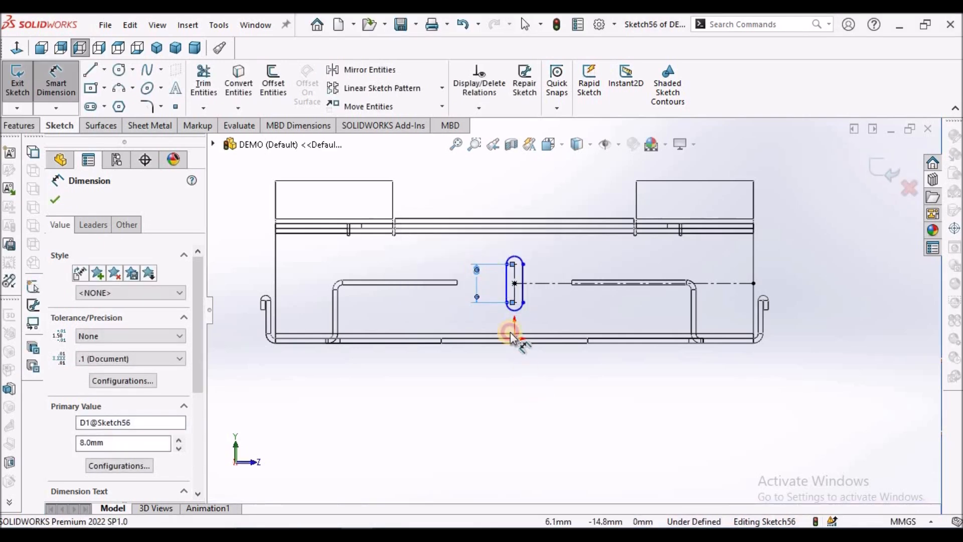
# Step: Dimension the slot's width between its two straight sides at 5 mm
pyautogui.scroll(-2, 484, 249)
pyautogui.click(517, 289)
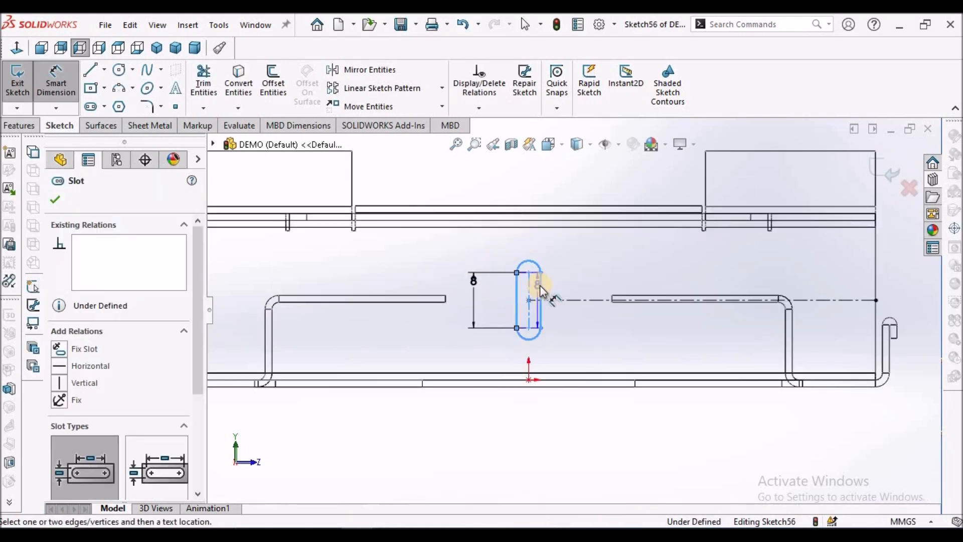
pyautogui.click(538, 280)
pyautogui.click(531, 190)
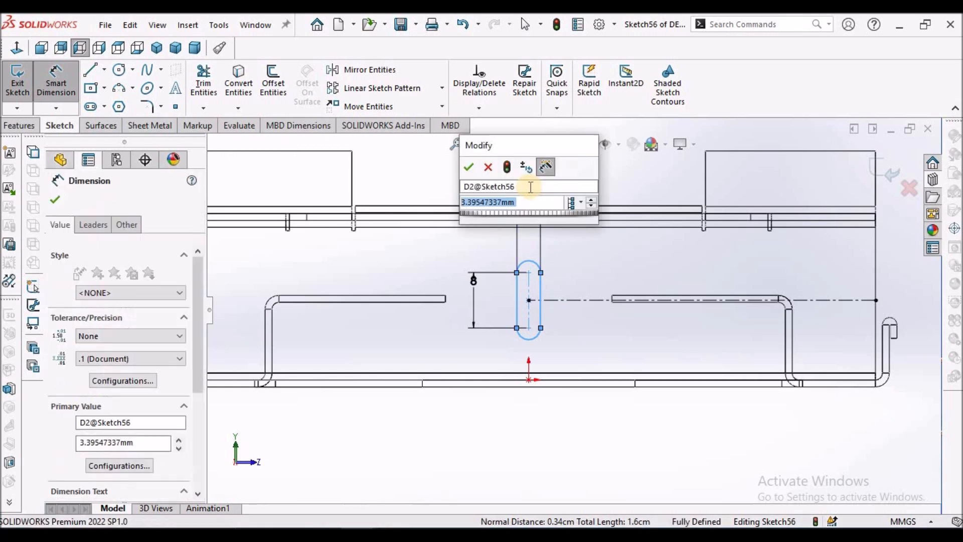
pyautogui.write('5')
pyautogui.press('Return')
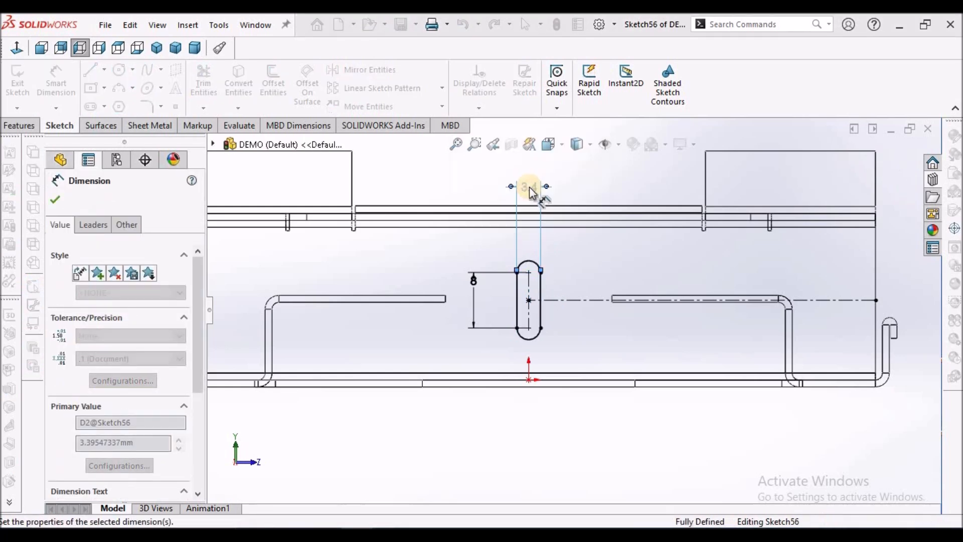
pyautogui.click(55, 199)
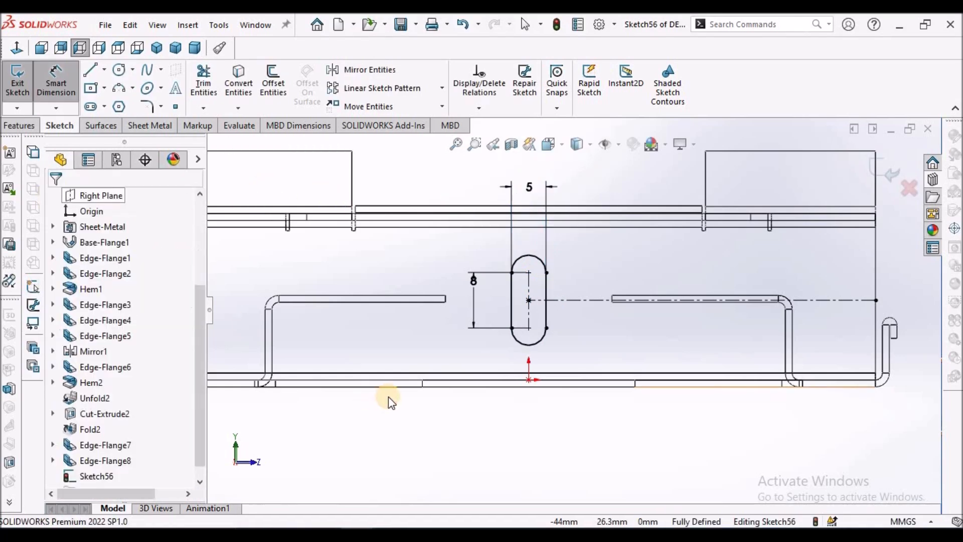
pyautogui.press('Escape')
# Step: Linearly pattern the slot toward the flange edge where the centerline starts, with 5 instances at 10 mm spacing
pyautogui.press('f')
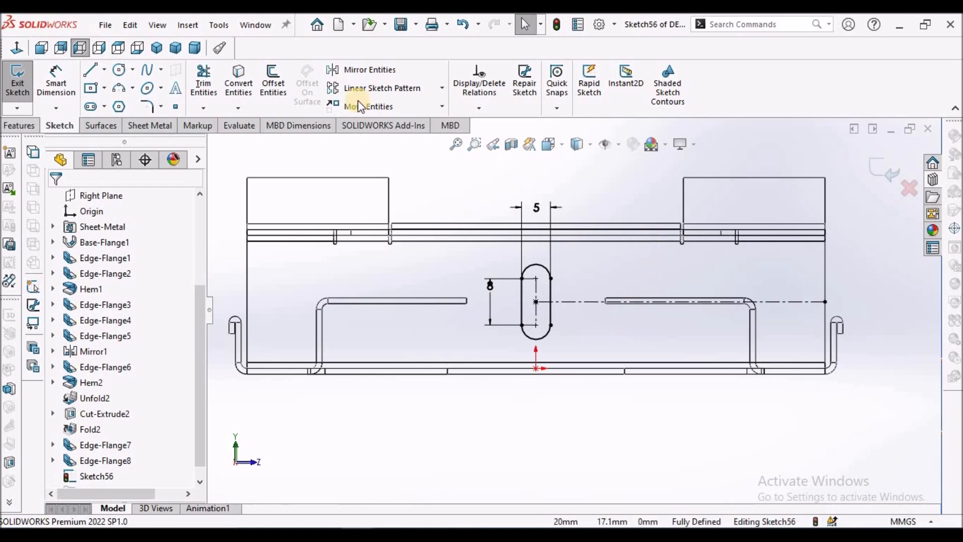
pyautogui.click(374, 87)
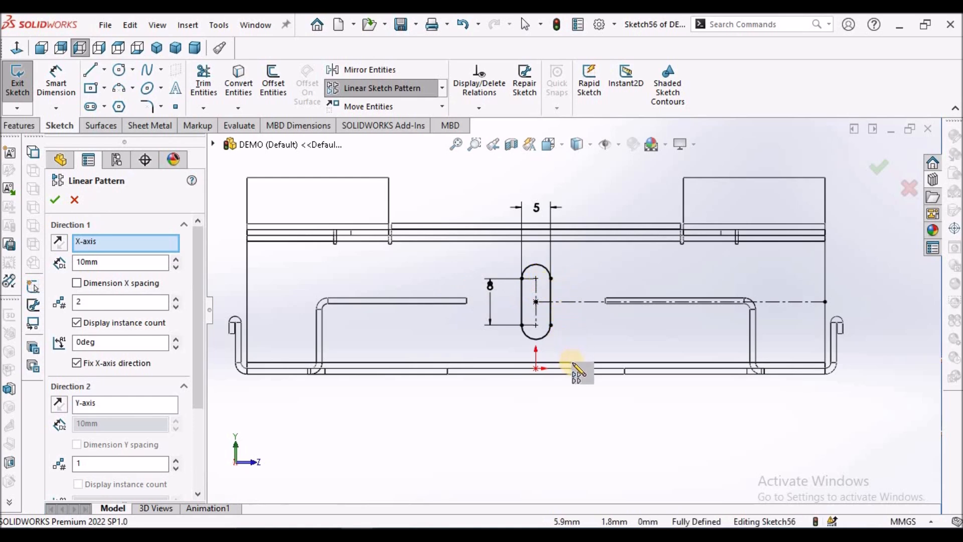
pyautogui.click(205, 330)
pyautogui.moveTo(204, 330); pyautogui.dragTo(224, 427)
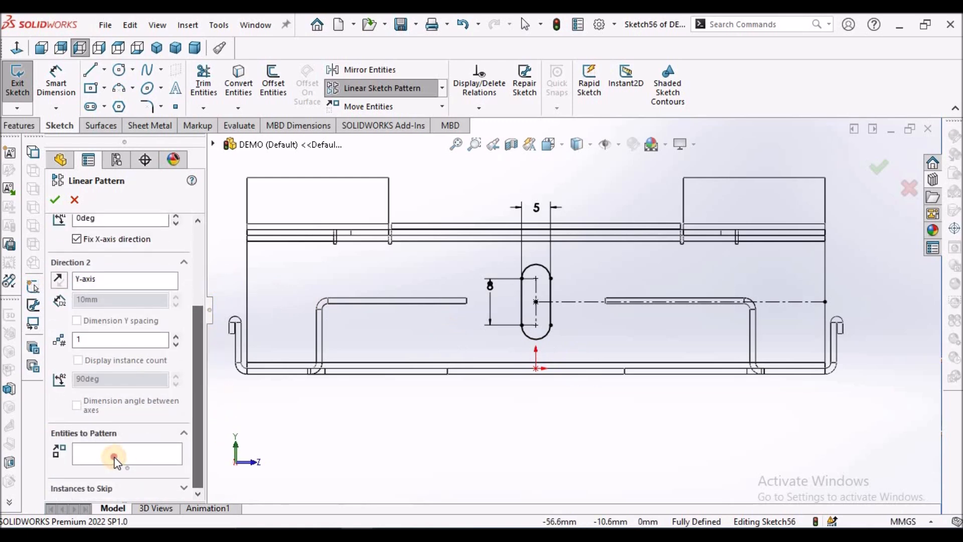
pyautogui.click(80, 453)
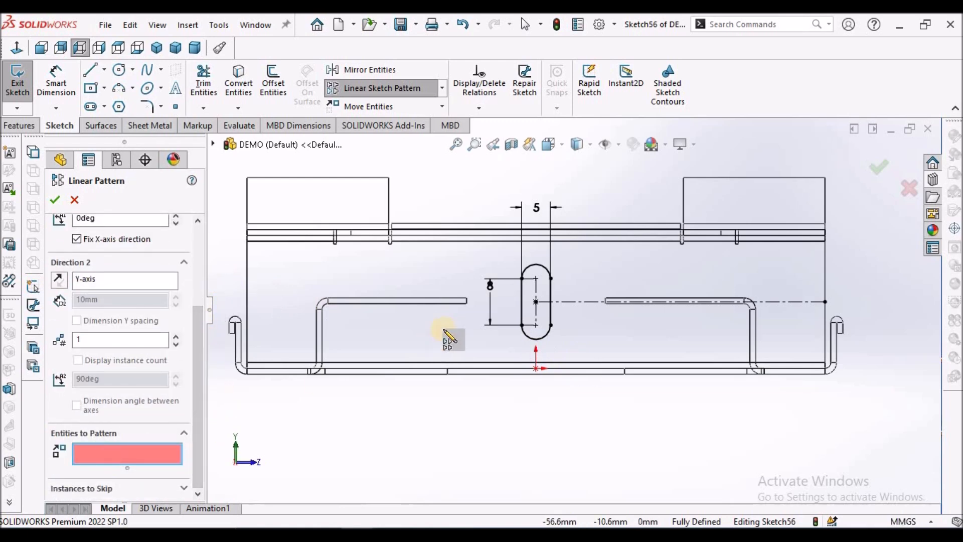
pyautogui.click(542, 270)
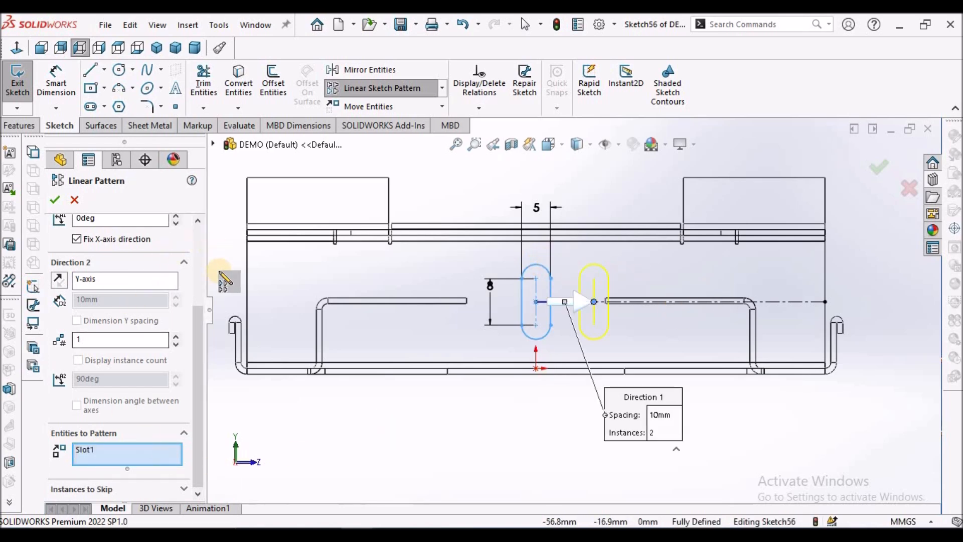
pyautogui.moveTo(201, 321); pyautogui.dragTo(194, 255)
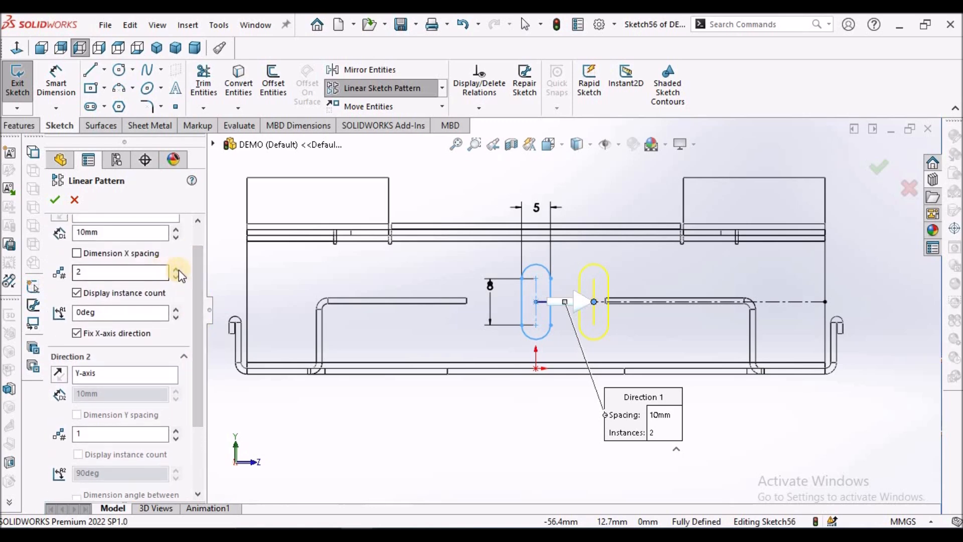
pyautogui.click(176, 269)
pyautogui.click(176, 269)
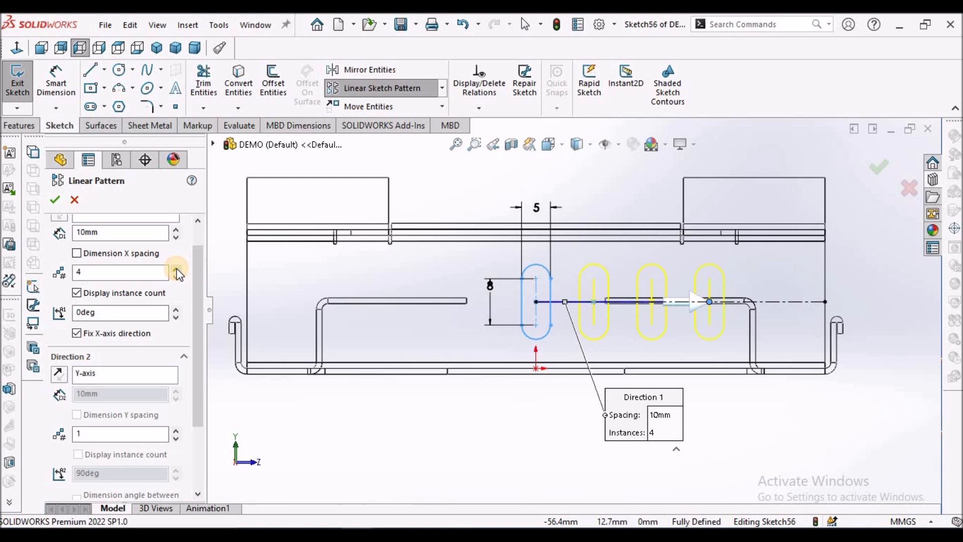
pyautogui.click(176, 269)
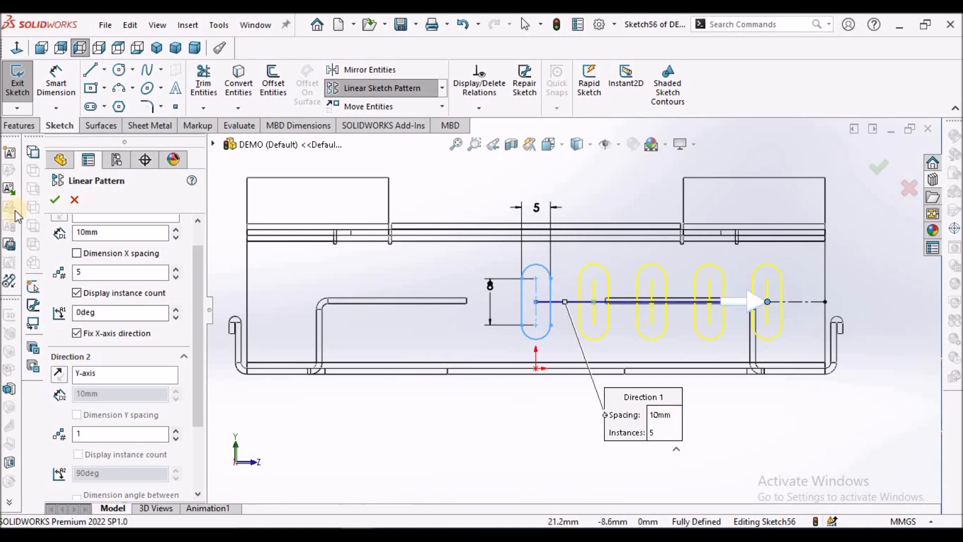
pyautogui.click(53, 201)
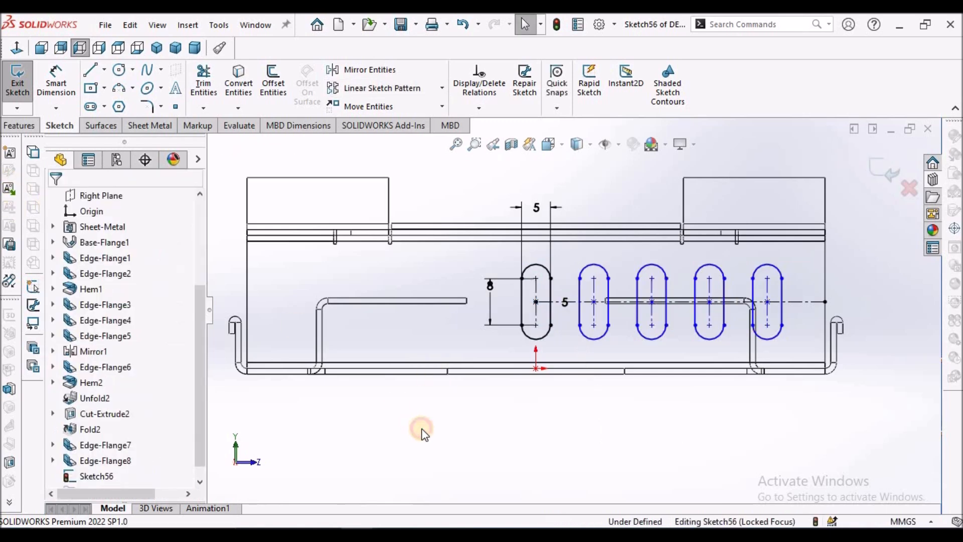
# Step: Linearly pattern the original slot in the opposite direction (180 degrees) with 5 instances at 10 mm spacing
pyautogui.click(360, 89)
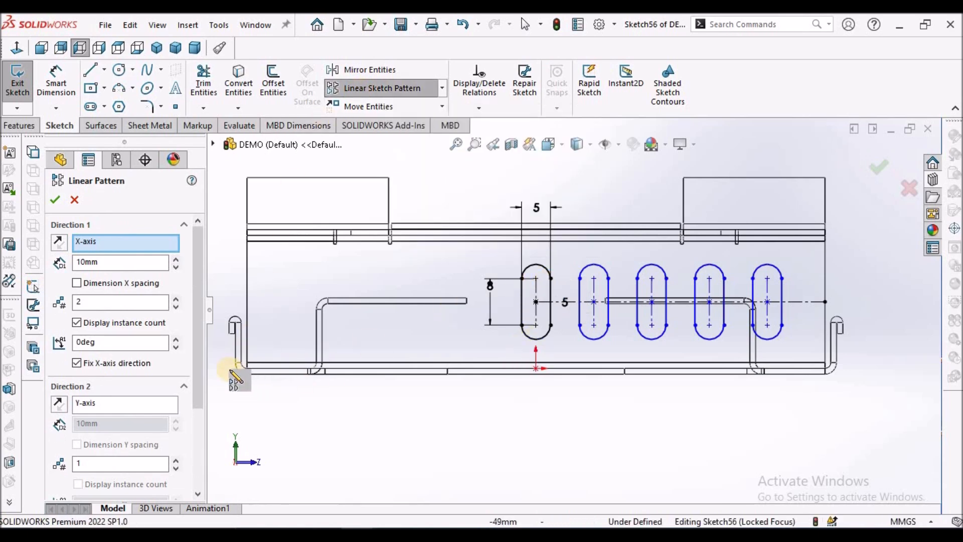
pyautogui.scroll(-5, 200, 391)
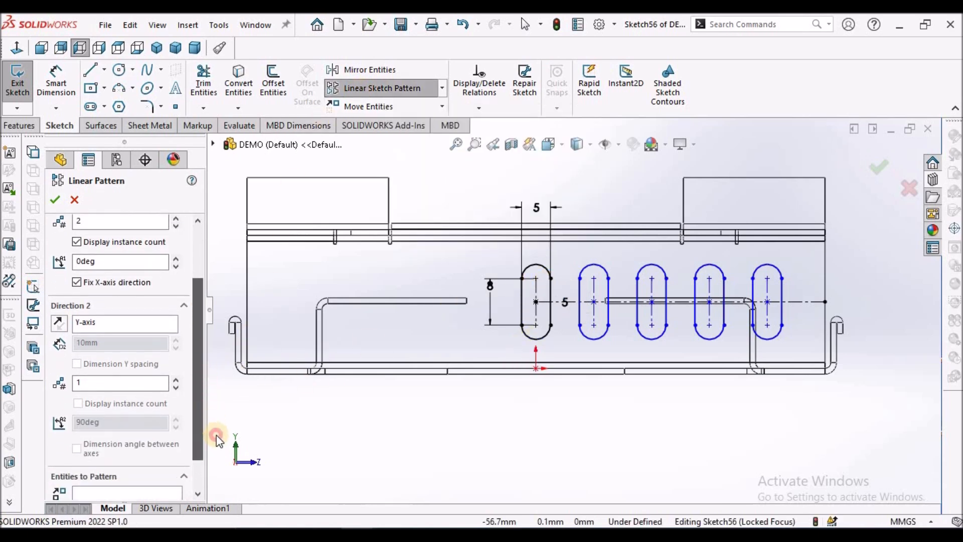
pyautogui.click(153, 457)
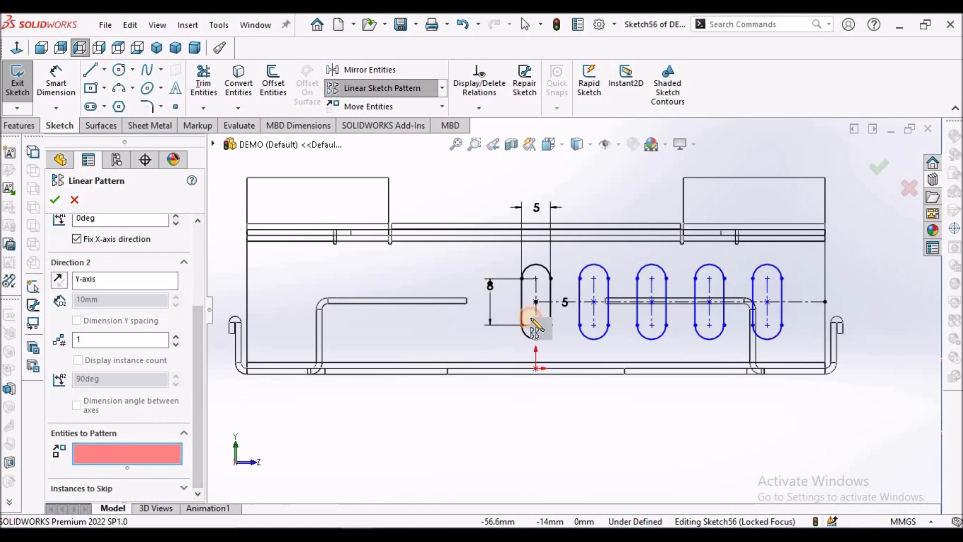
pyautogui.click(535, 267)
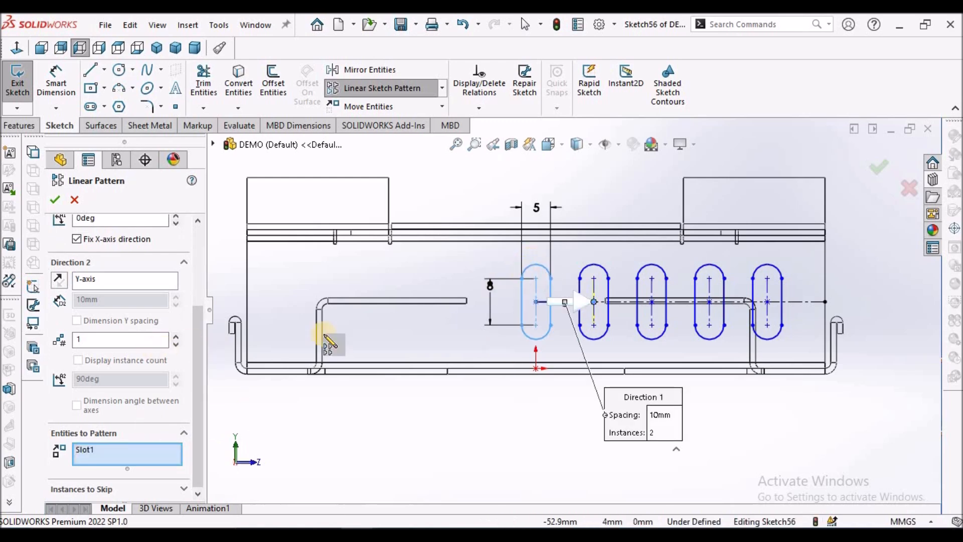
pyautogui.click(566, 303)
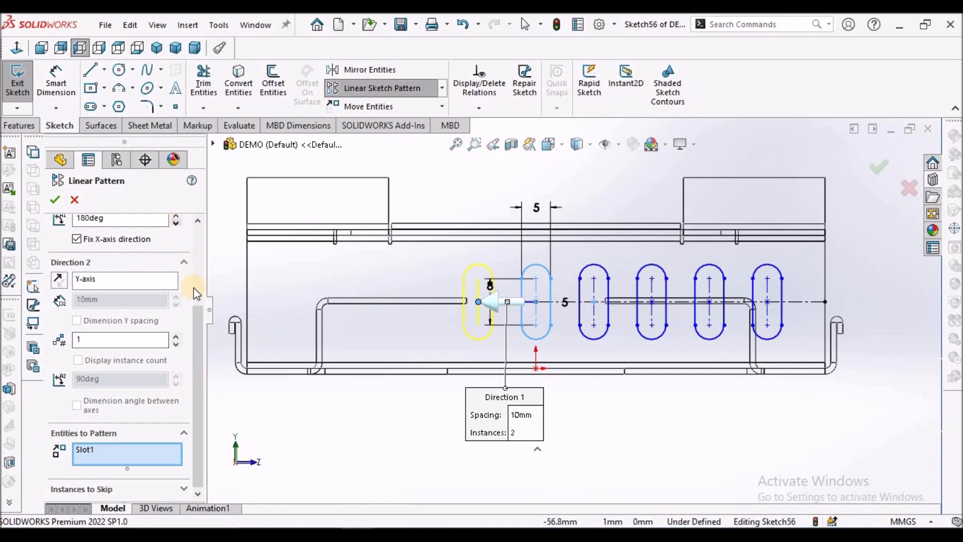
pyautogui.moveTo(199, 320); pyautogui.dragTo(199, 245)
pyautogui.click(177, 291)
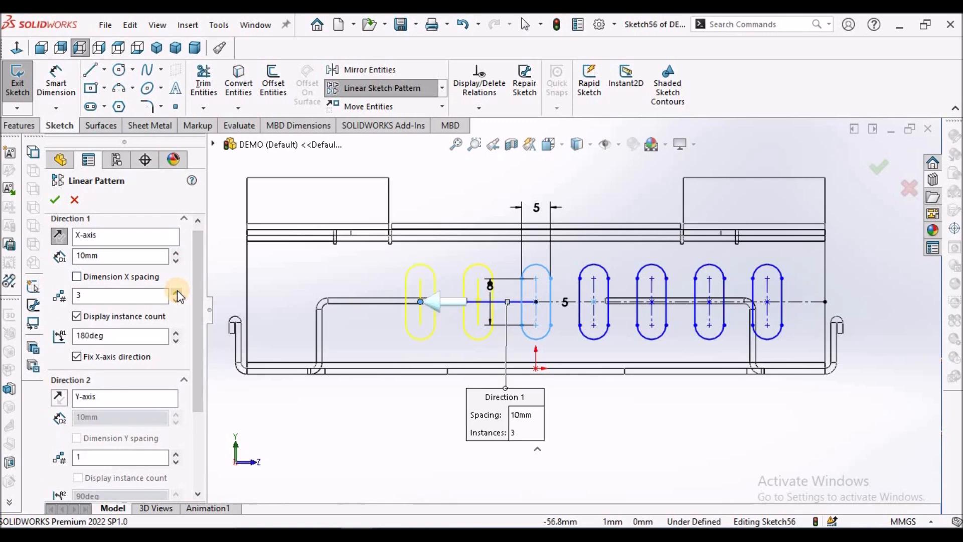
pyautogui.click(176, 291)
pyautogui.click(177, 291)
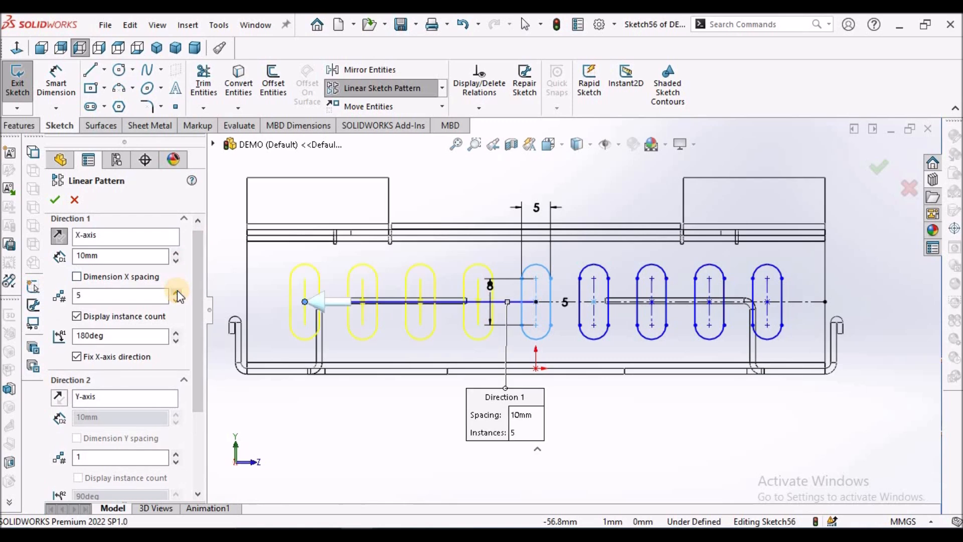
pyautogui.click(54, 201)
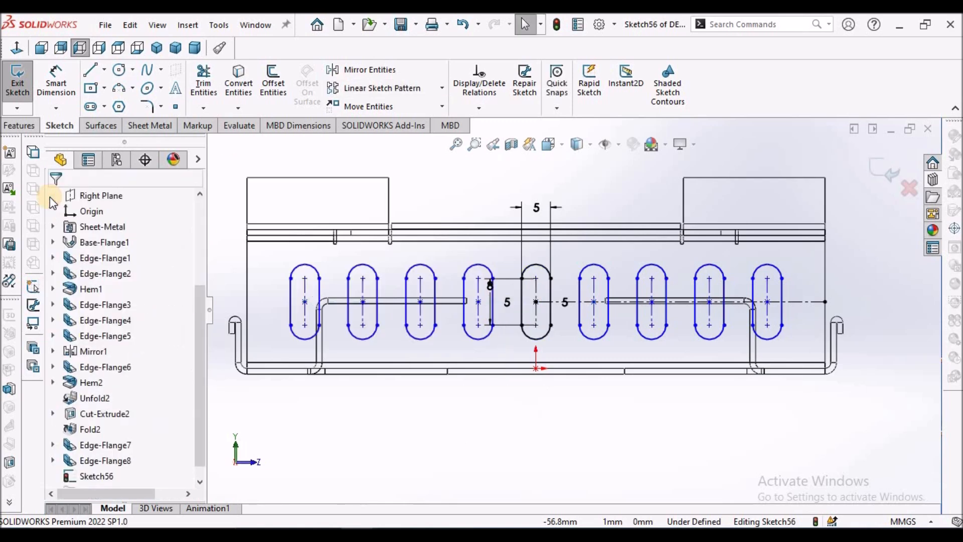
# Step: Set the model's display style to shaded with edges
pyautogui.moveTo(563, 279); pyautogui.dragTo(543, 302, button='middle')
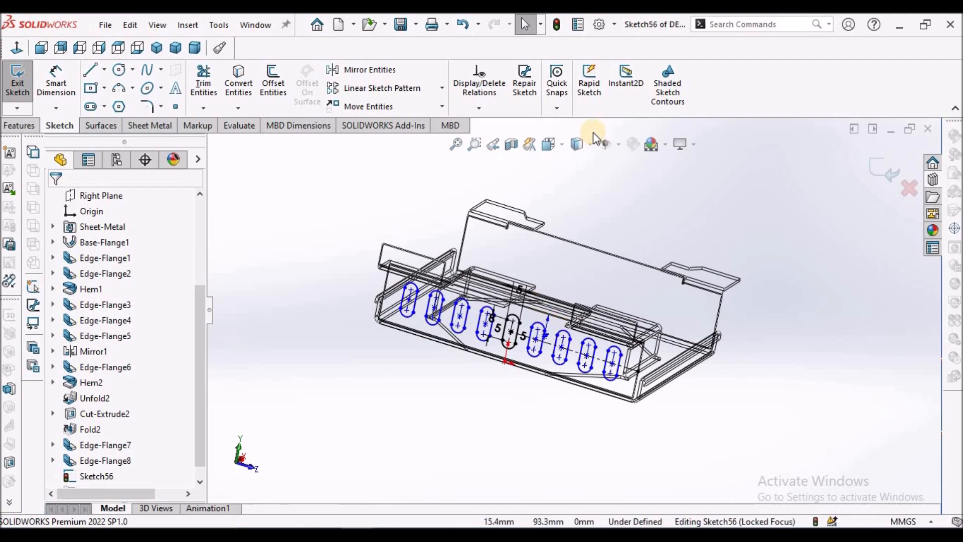
pyautogui.click(583, 143)
pyautogui.click(579, 160)
pyautogui.moveTo(635, 221)
pyautogui.mouseDown(button='middle')
pyautogui.moveTo(554, 262)
pyautogui.moveTo(720, 189)
pyautogui.moveTo(644, 230)
pyautogui.moveTo(630, 218)
pyautogui.mouseUp(button='middle')
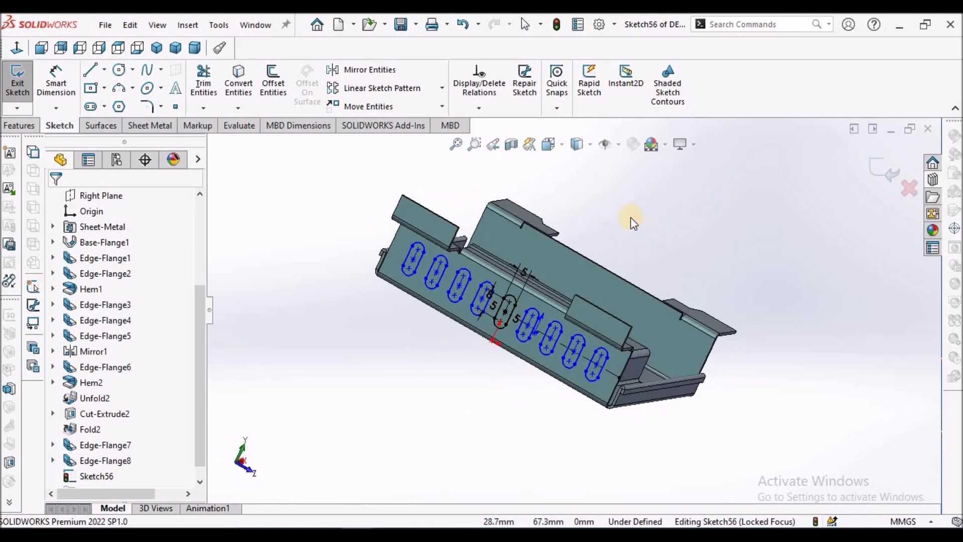
# Step: Cut the row of slots through the side flange as a blind normal cut linked to the sheet thickness
pyautogui.click(870, 167)
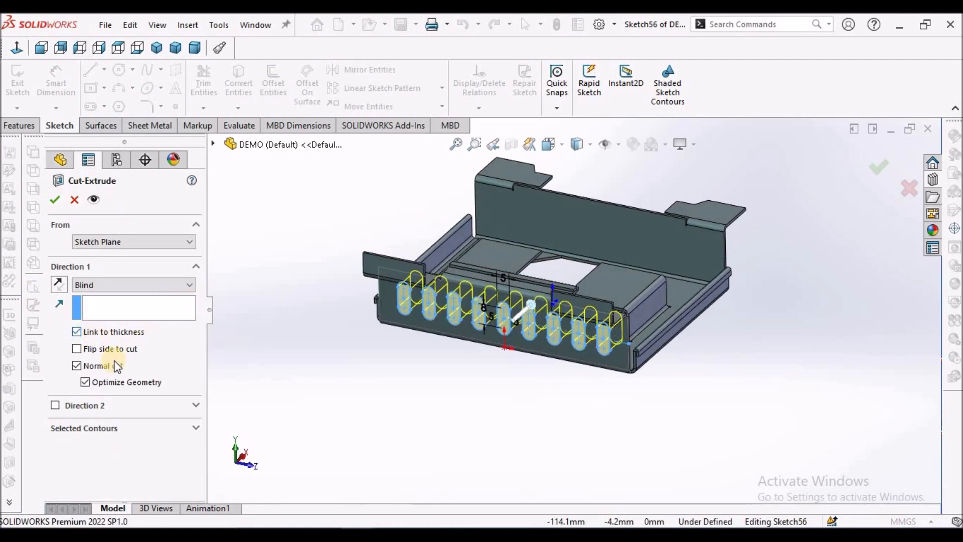
pyautogui.click(55, 200)
pyautogui.scroll(-3, 699, 305)
pyautogui.moveTo(691, 295); pyautogui.dragTo(622, 301, button='middle')
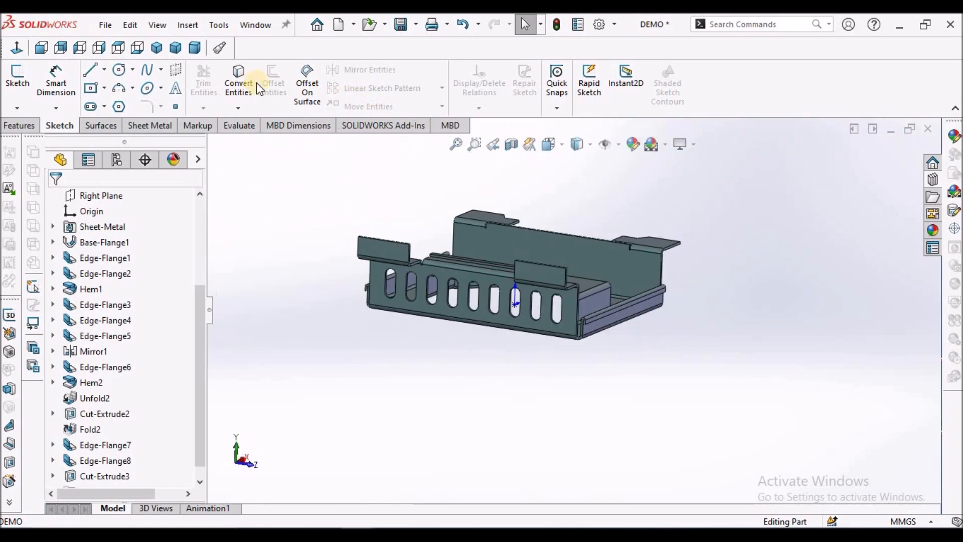
# Step: Mirror the slot cut about the Right Plane onto the opposite side flange
pyautogui.click(155, 47)
pyautogui.moveTo(197, 462); pyautogui.dragTo(200, 480)
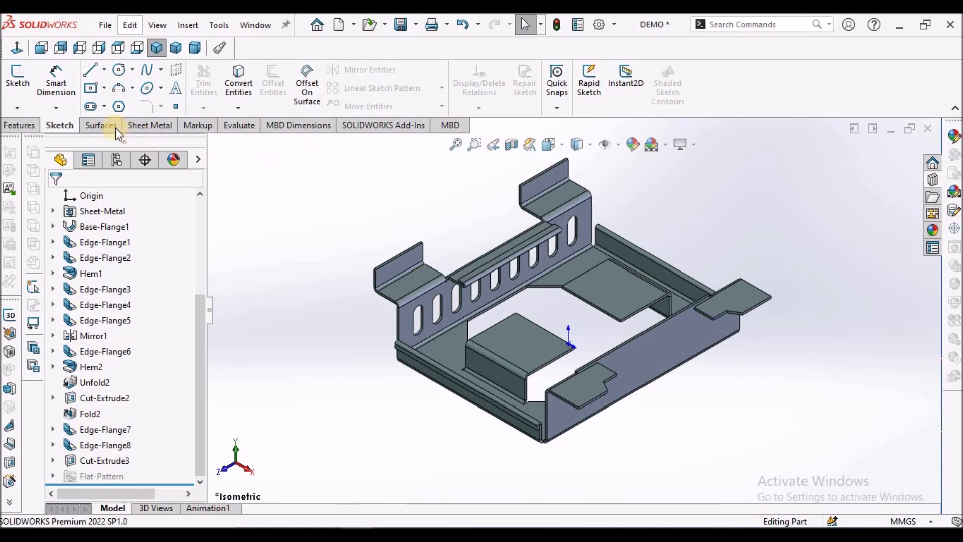
pyautogui.click(37, 121)
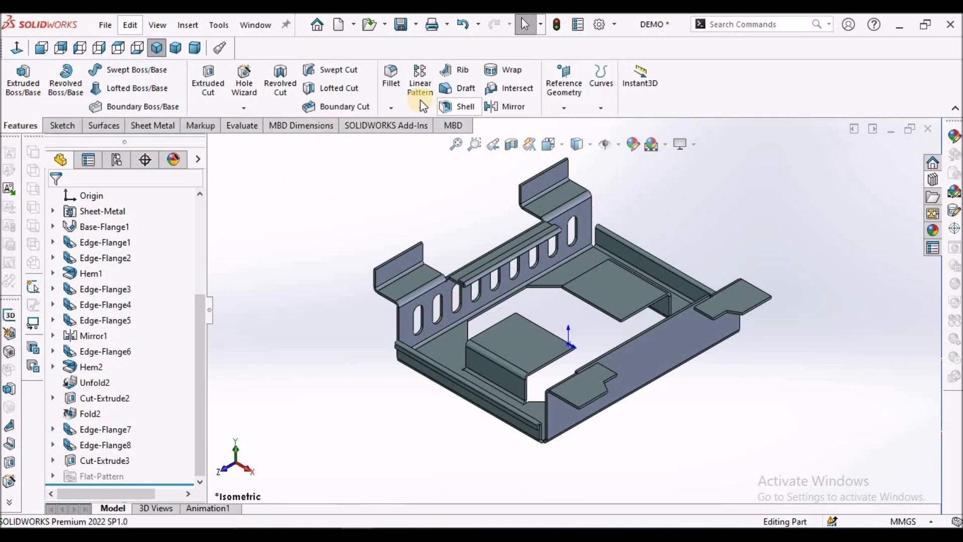
pyautogui.click(416, 106)
pyautogui.click(437, 156)
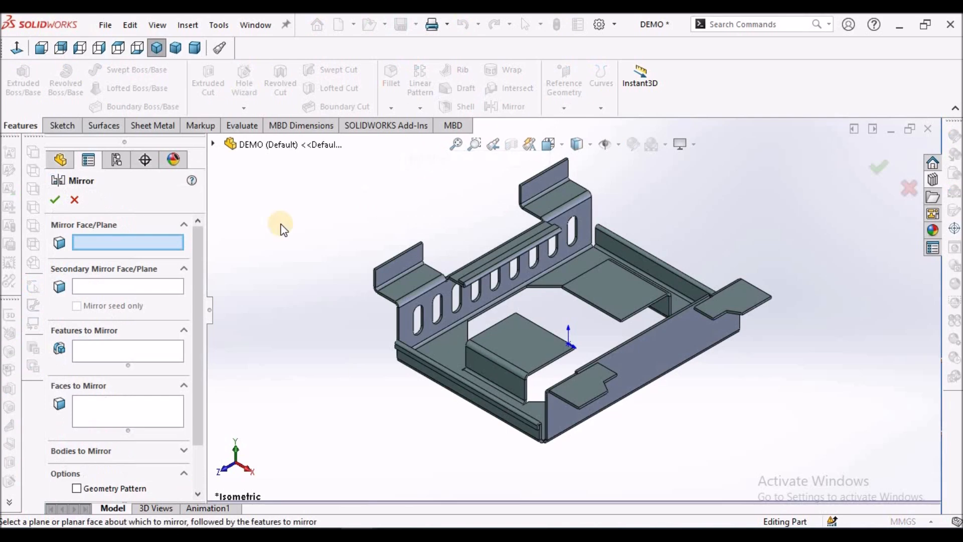
pyautogui.click(214, 145)
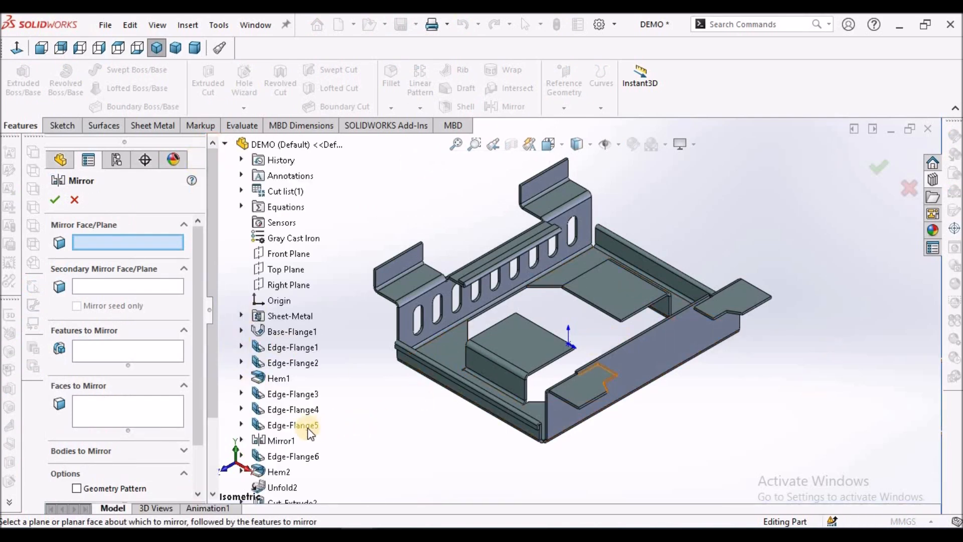
pyautogui.scroll(-2, 308, 427)
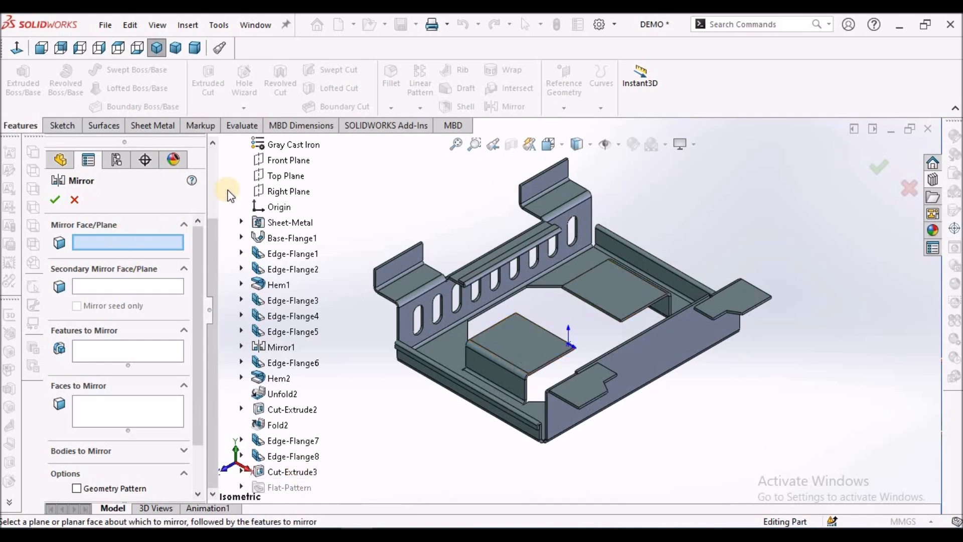
pyautogui.click(284, 192)
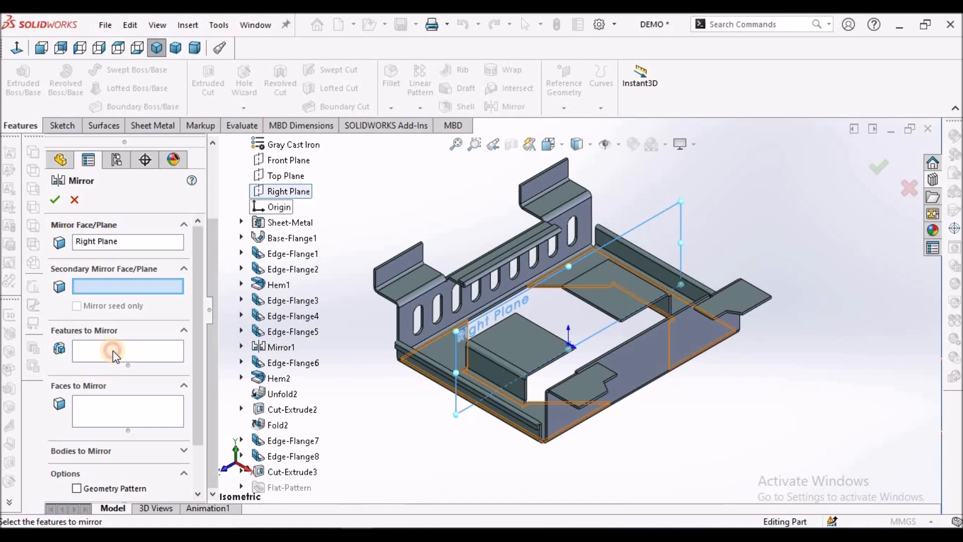
pyautogui.click(113, 354)
pyautogui.click(297, 468)
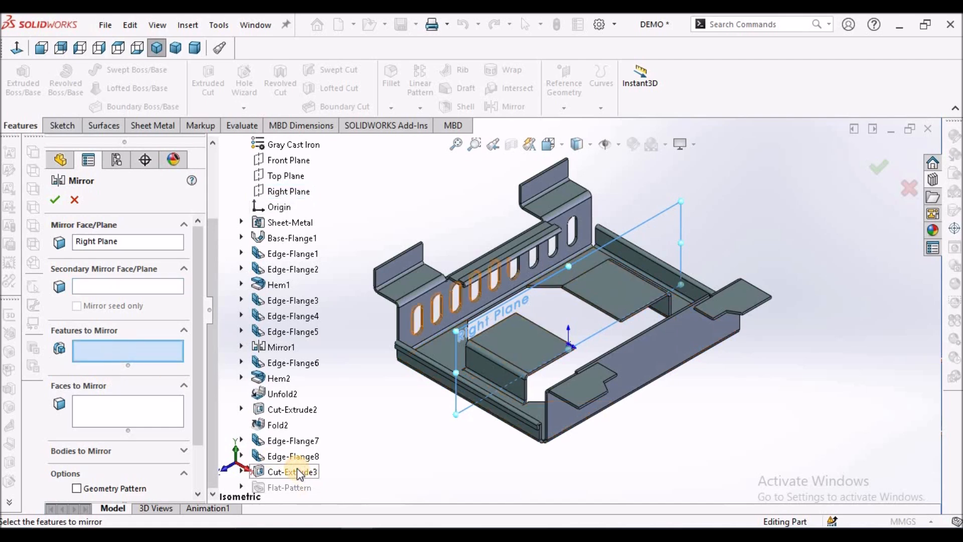
pyautogui.click(53, 199)
pyautogui.moveTo(596, 321)
pyautogui.mouseDown(button='middle')
pyautogui.moveTo(576, 223)
pyautogui.moveTo(588, 280)
pyautogui.moveTo(580, 339)
pyautogui.moveTo(570, 296)
pyautogui.moveTo(581, 326)
pyautogui.mouseUp(button='middle')
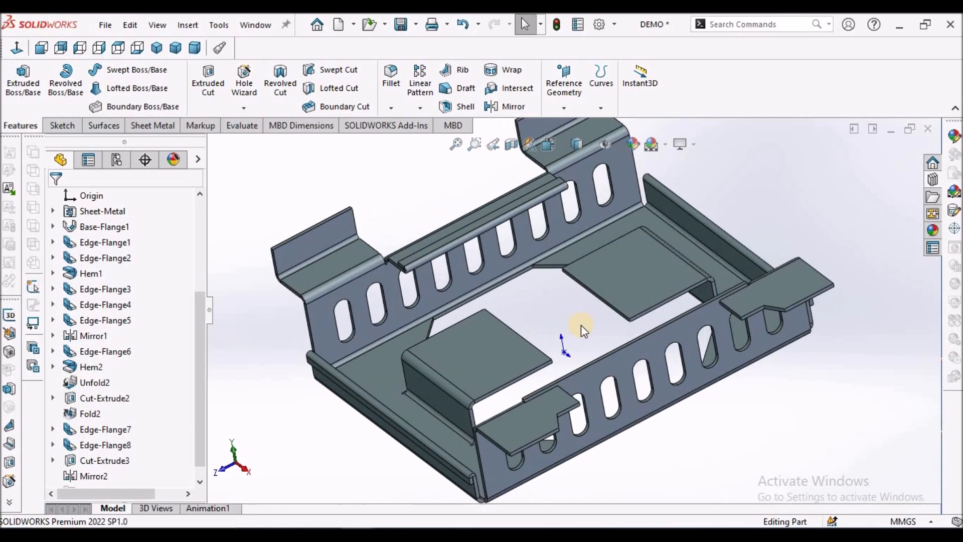
pyautogui.scroll(2, 581, 323)
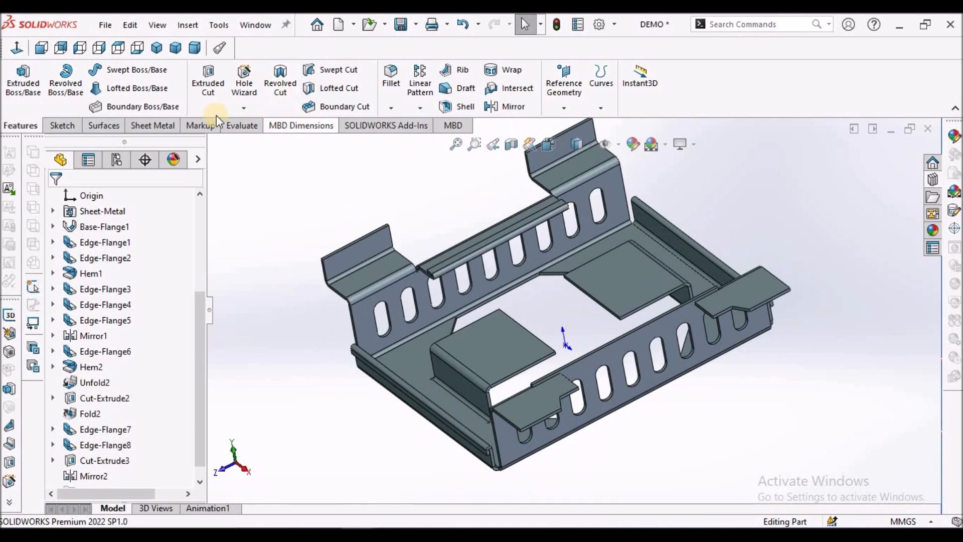
# Step: Start a chamfer-type Break Corner with a 10 mm distance on both free corners of one inward base-cutout flange
pyautogui.click(151, 128)
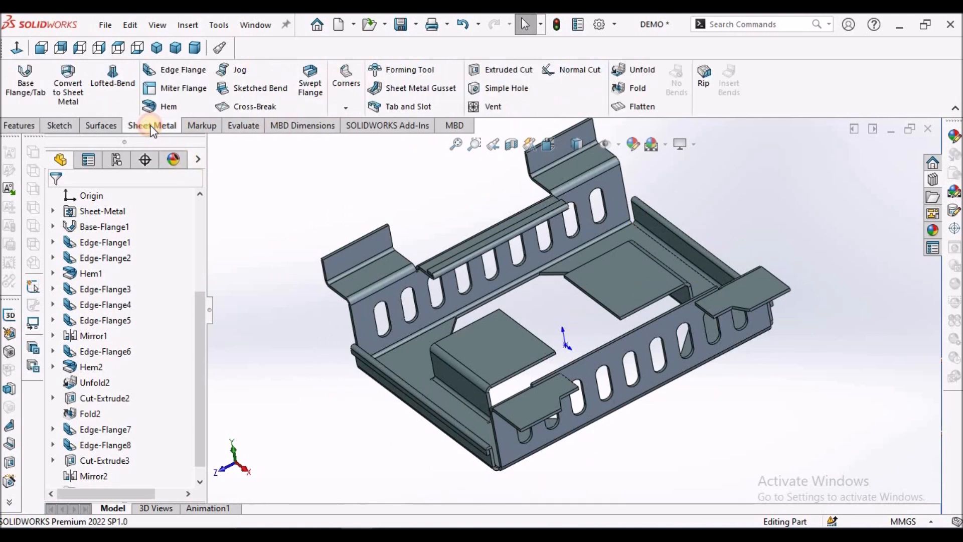
pyautogui.click(346, 107)
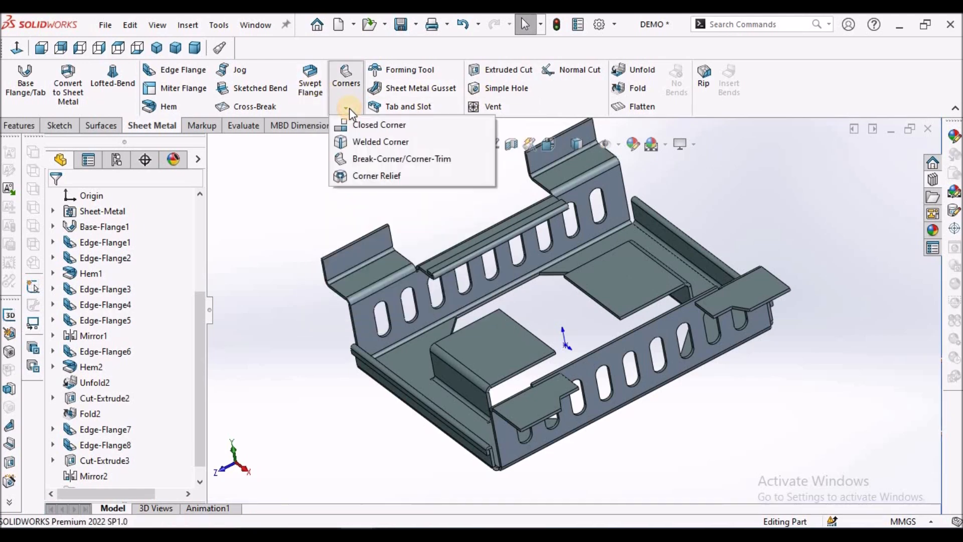
pyautogui.click(364, 160)
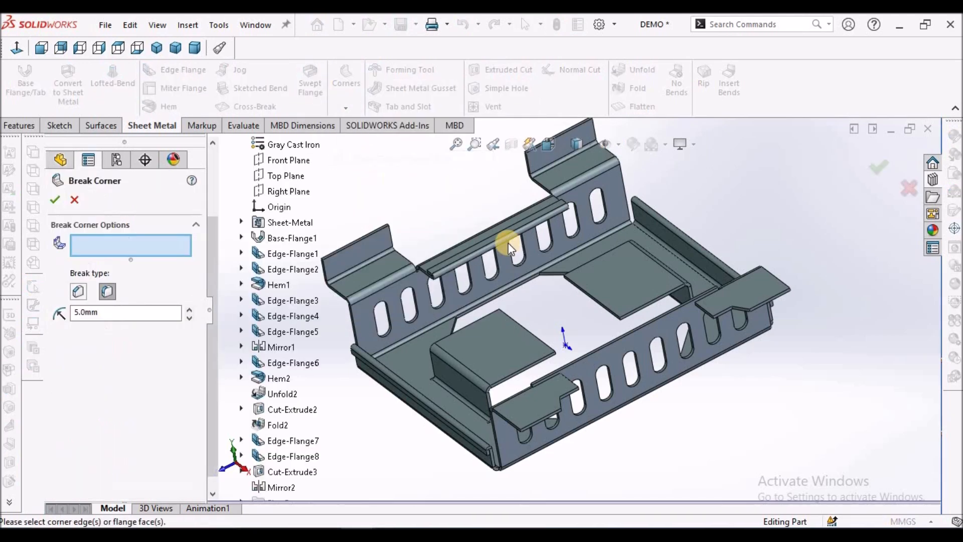
pyautogui.click(79, 291)
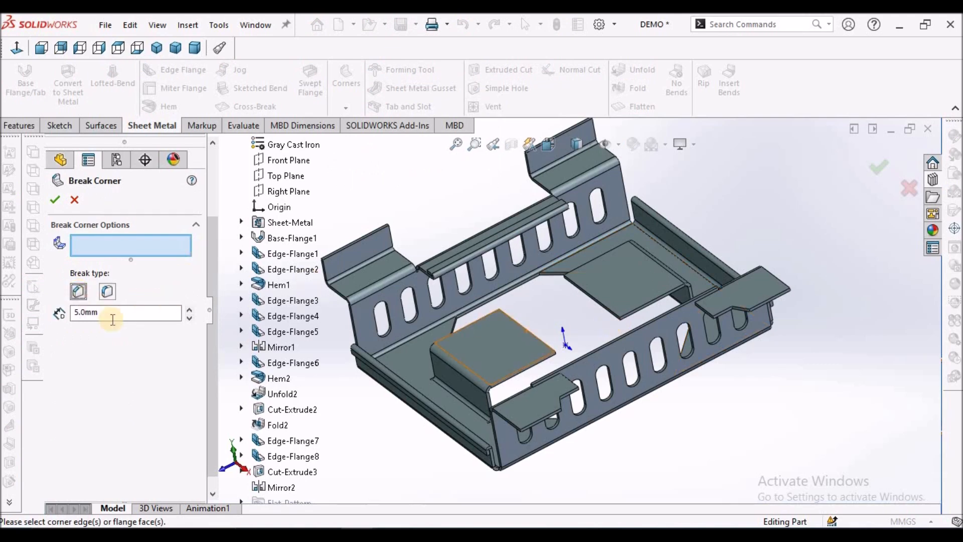
pyautogui.click(113, 314)
pyautogui.write('10')
pyautogui.press('Return')
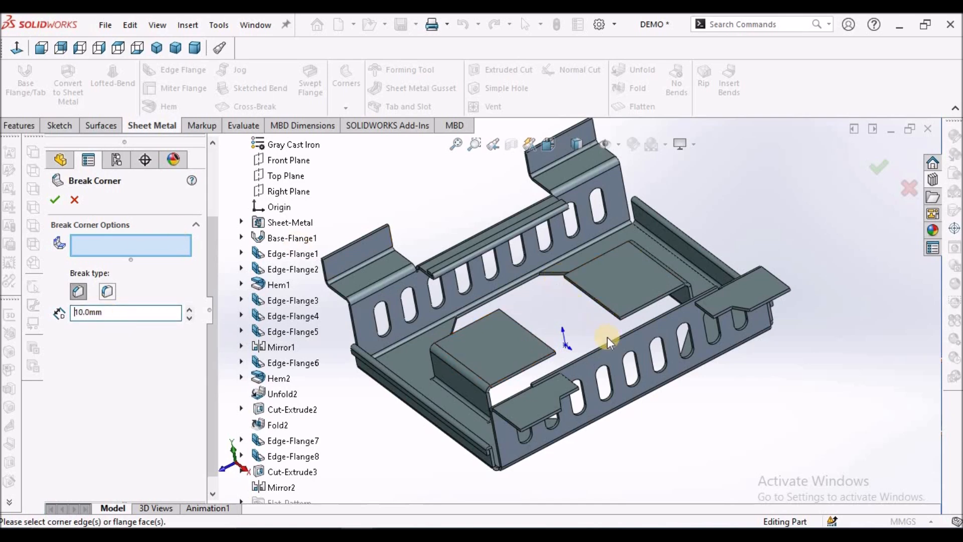
pyautogui.scroll(-5, 621, 343)
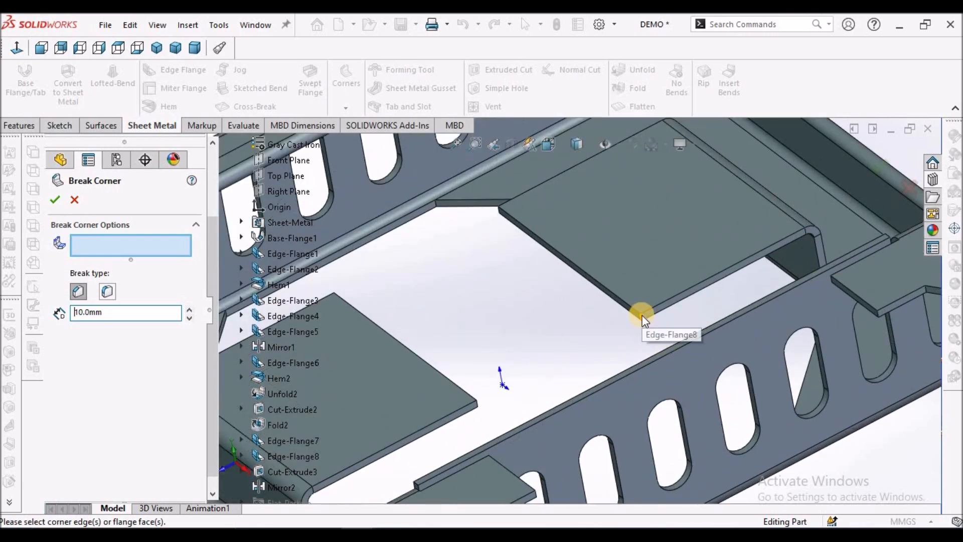
pyautogui.click(640, 316)
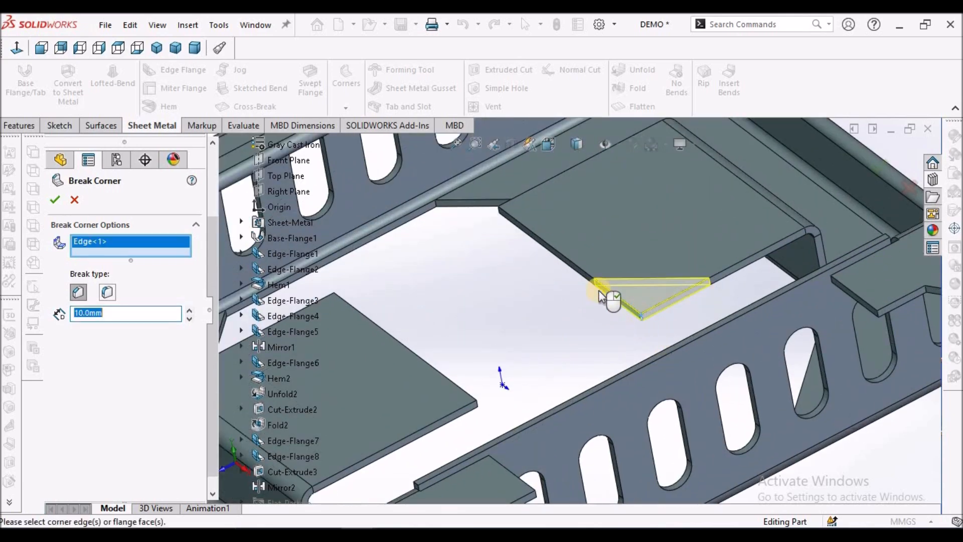
pyautogui.click(498, 212)
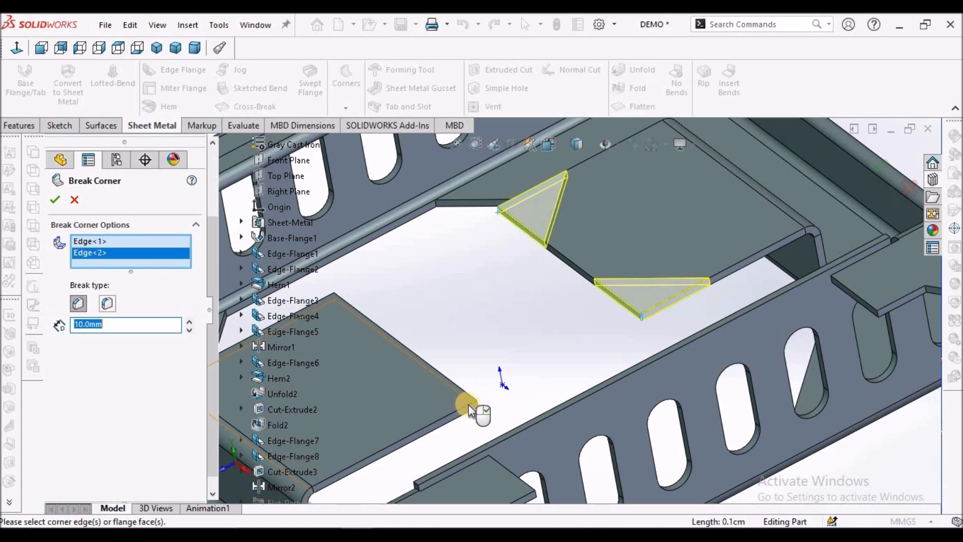
# Step: Add both free corners of the opposite inward flange and apply the chamfer break corner
pyautogui.click(488, 388)
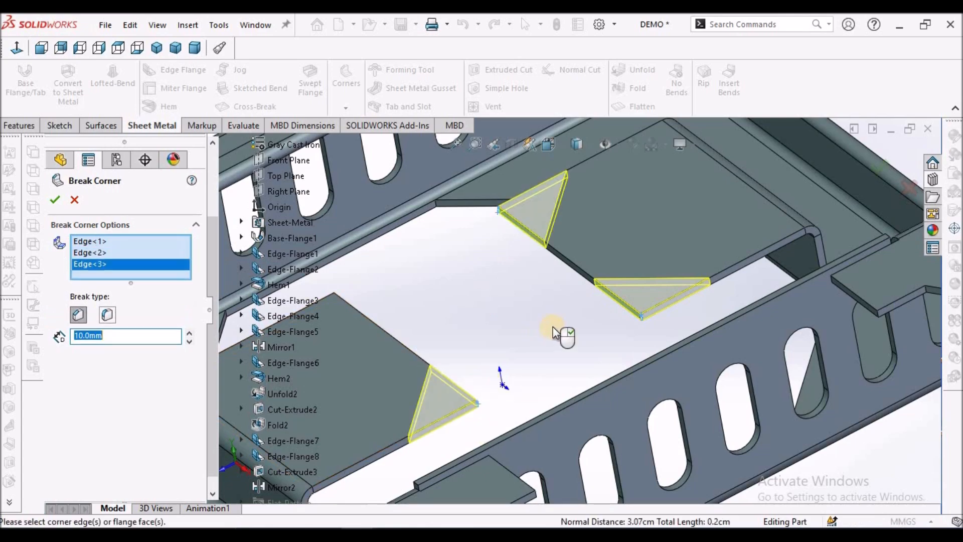
pyautogui.scroll(2, 558, 293)
pyautogui.moveTo(497, 306); pyautogui.dragTo(490, 360, button='middle')
pyautogui.scroll(-5, 518, 215)
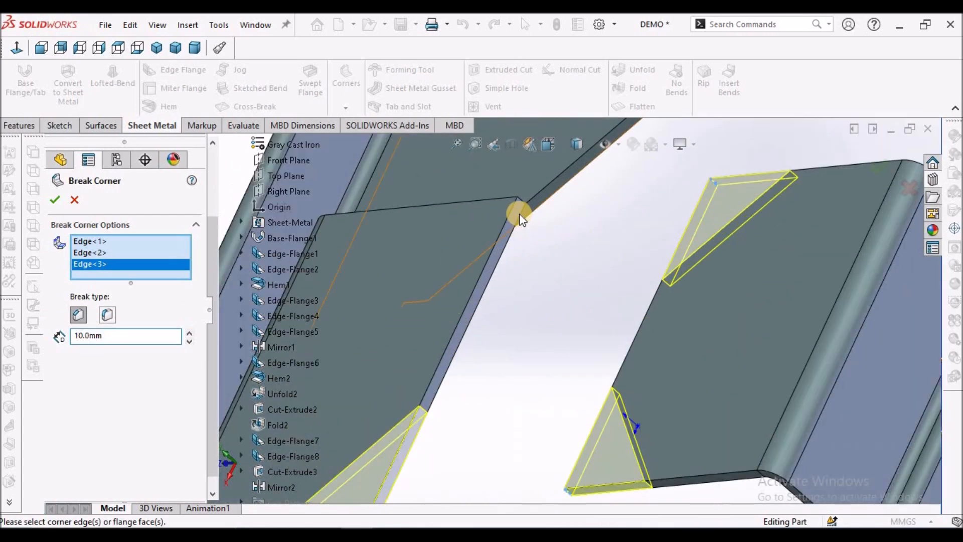
pyautogui.scroll(-3, 520, 217)
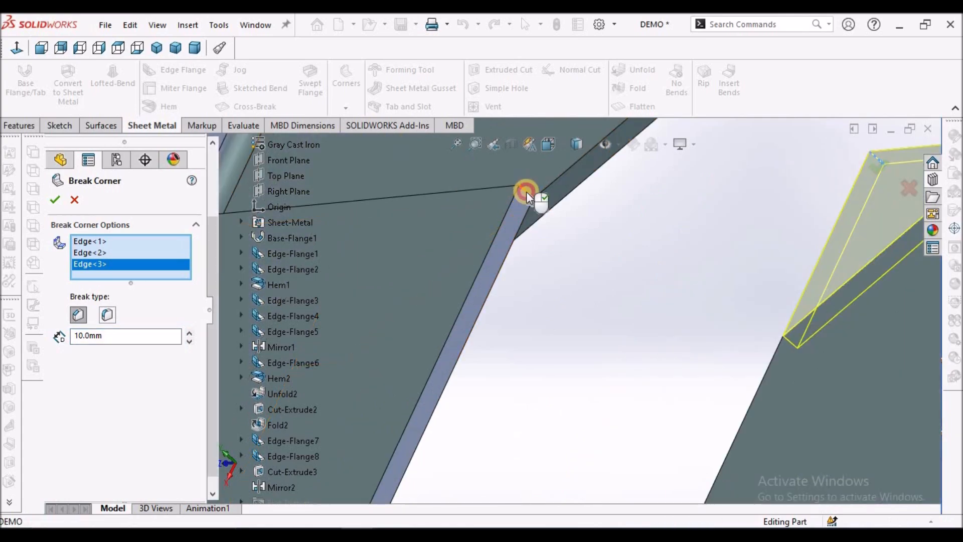
pyautogui.click(525, 192)
pyautogui.click(555, 307)
pyautogui.scroll(5, 546, 308)
pyautogui.moveTo(546, 307); pyautogui.dragTo(621, 270, button='middle')
pyautogui.scroll(6, 636, 295)
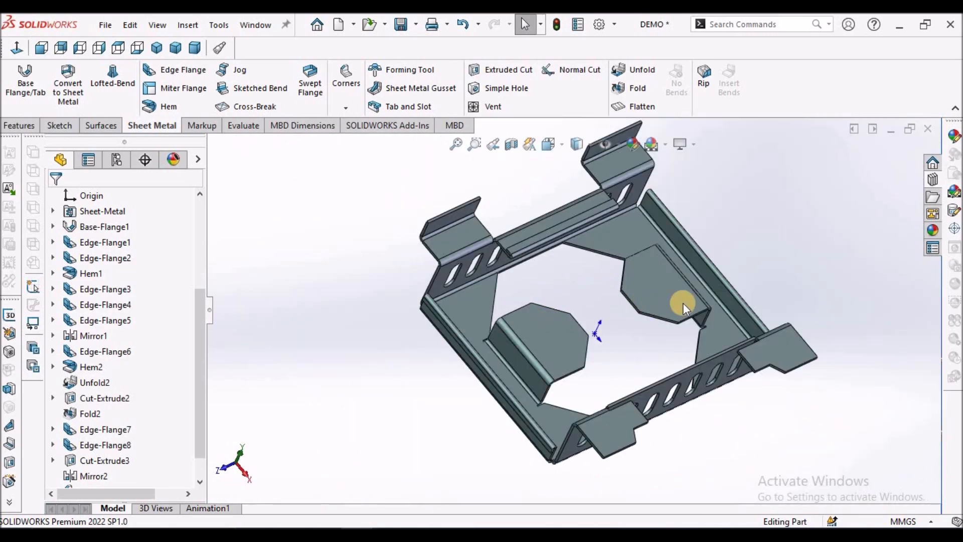
# Step: Start a fillet-type Break Corner with a 7 mm radius on both upper corners of the first upright side tab
pyautogui.click(337, 106)
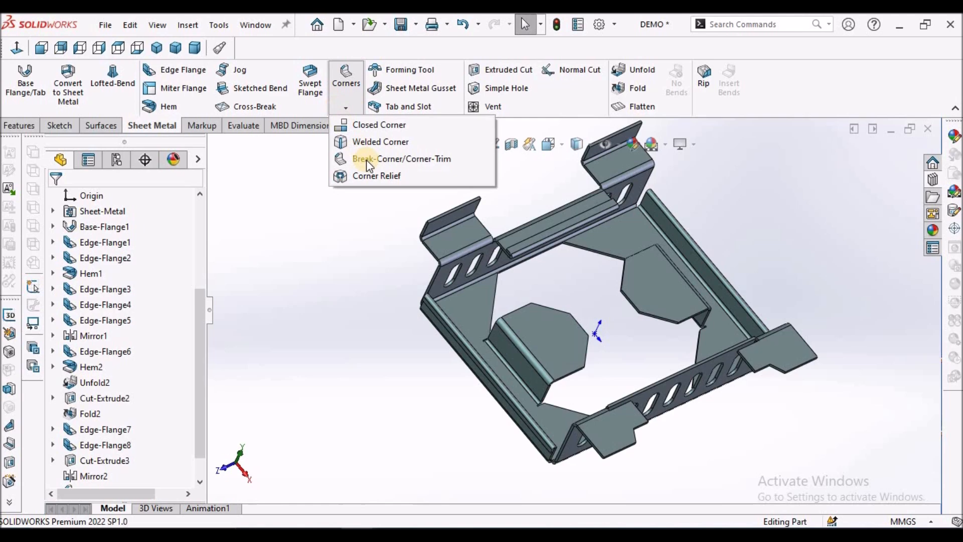
pyautogui.click(367, 160)
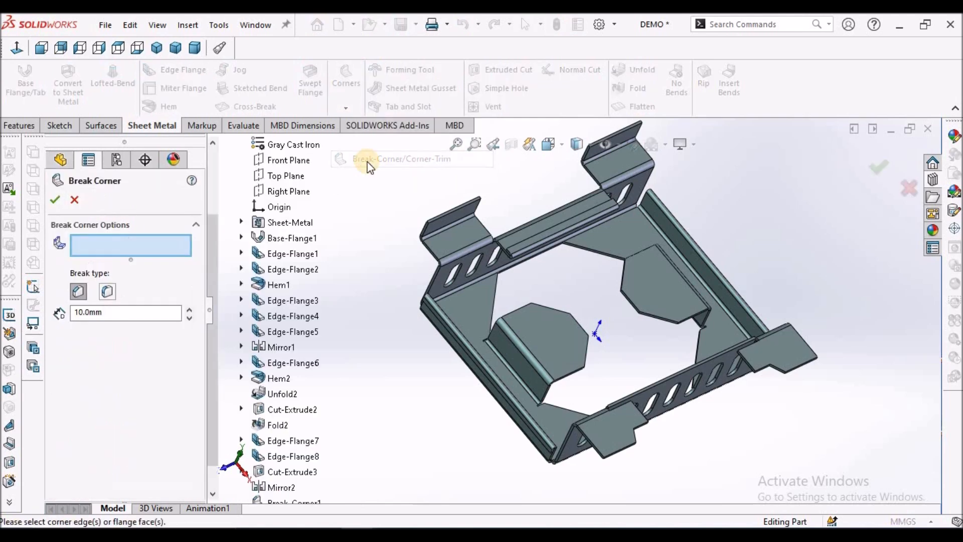
pyautogui.click(107, 291)
pyautogui.click(107, 290)
pyautogui.click(110, 311)
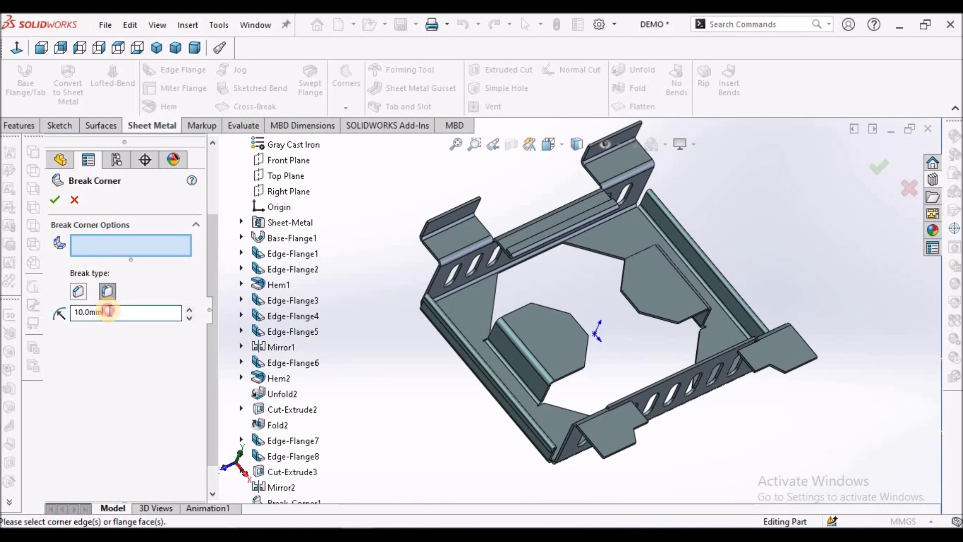
pyautogui.write('7')
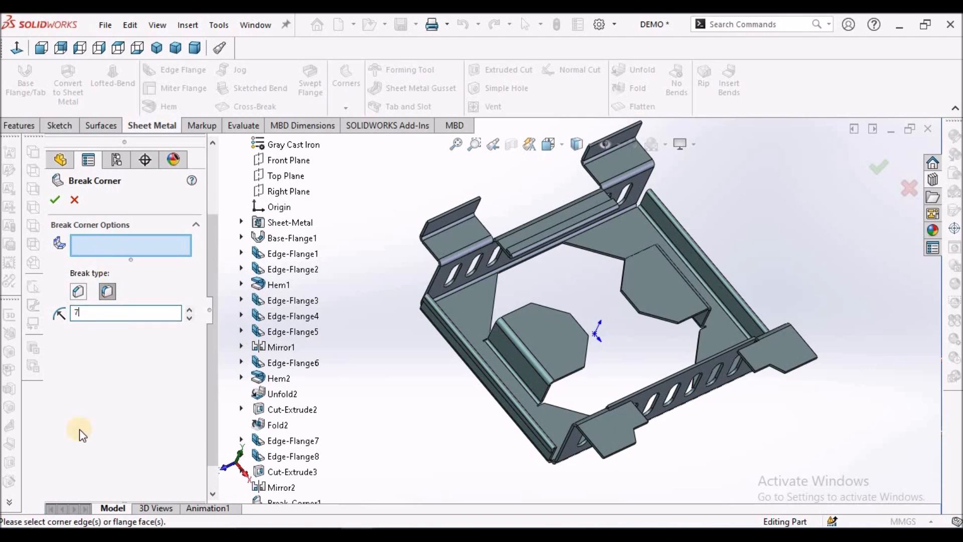
pyautogui.scroll(-3, 484, 216)
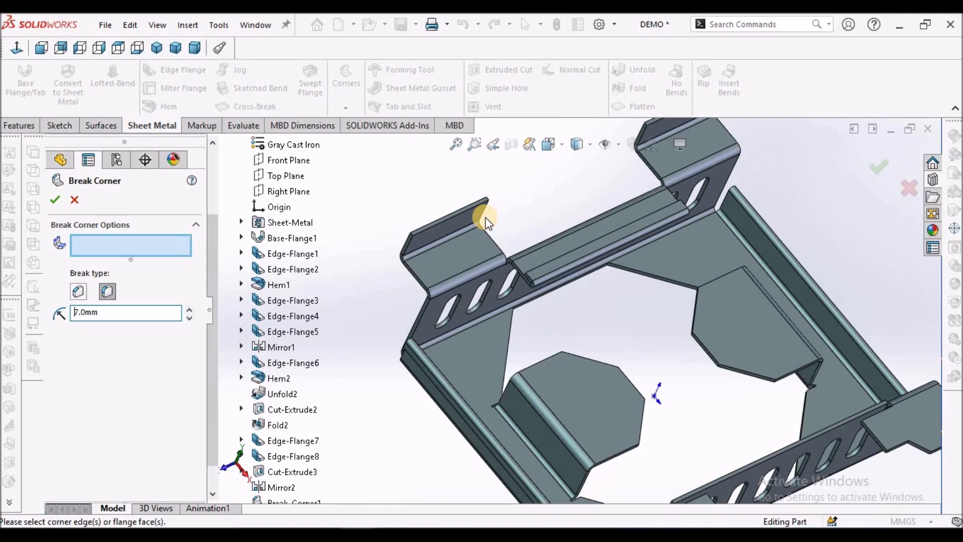
pyautogui.scroll(-2, 421, 236)
pyautogui.click(425, 241)
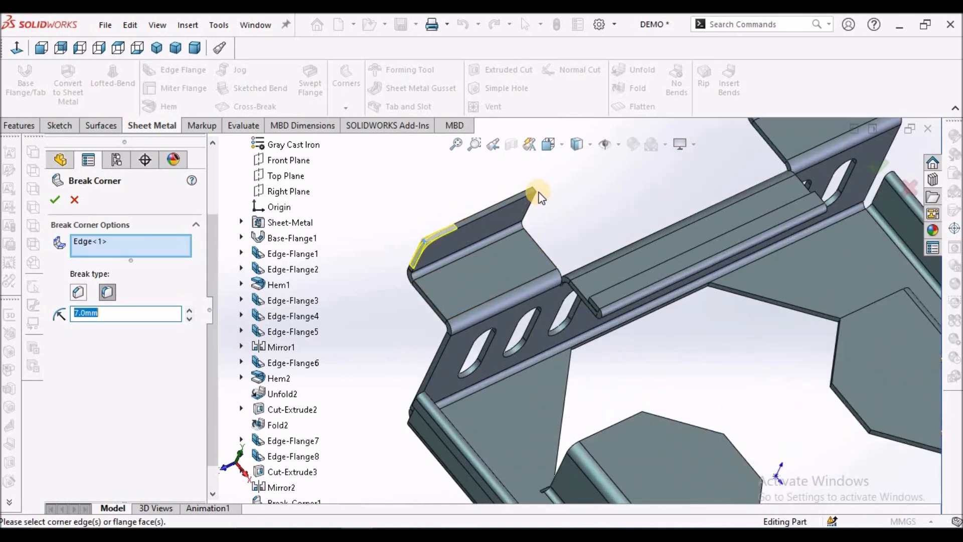
pyautogui.click(537, 194)
# Step: Add both upper corners of the second upright side tab and apply the rounded break corner
pyautogui.scroll(3, 684, 194)
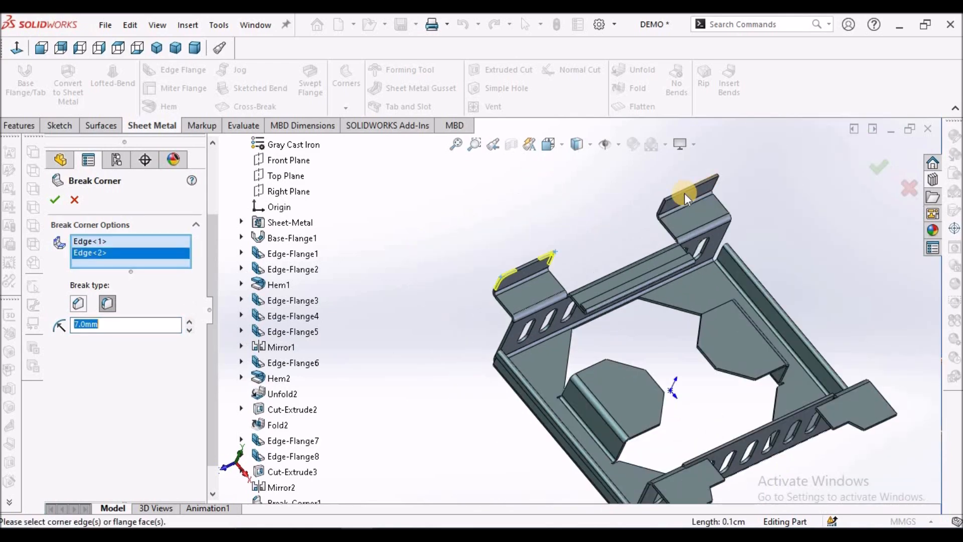
pyautogui.scroll(-4, 636, 234)
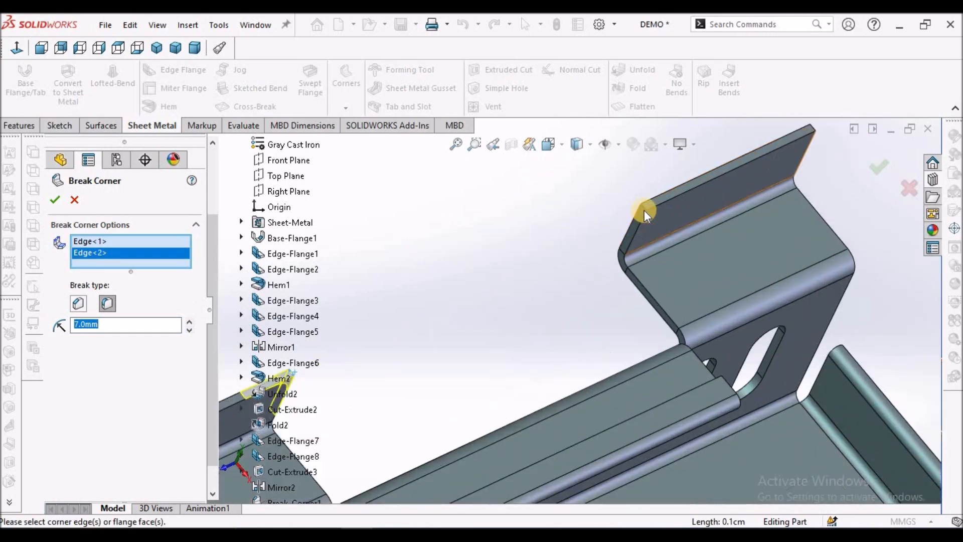
pyautogui.click(670, 224)
pyautogui.scroll(3, 721, 196)
pyautogui.scroll(-3, 662, 235)
pyautogui.scroll(-2, 663, 235)
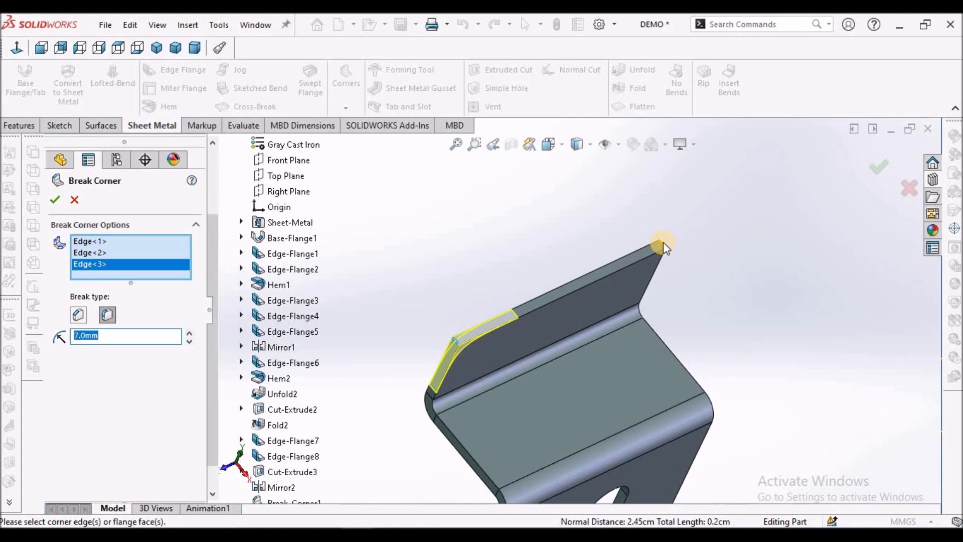
pyautogui.click(663, 242)
pyautogui.click(55, 200)
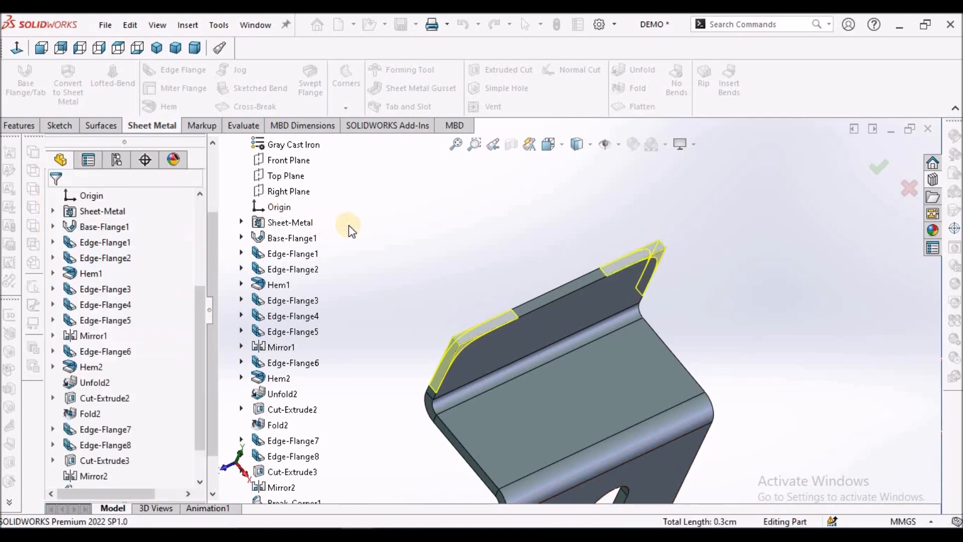
# Step: Start a 5 mm fillet-type Break Corner on the two outer-edge corners of the nearest horizontal flange on the opposite slotted side
pyautogui.scroll(3, 427, 256)
pyautogui.scroll(3, 499, 281)
pyautogui.moveTo(556, 311); pyautogui.dragTo(484, 223, button='middle')
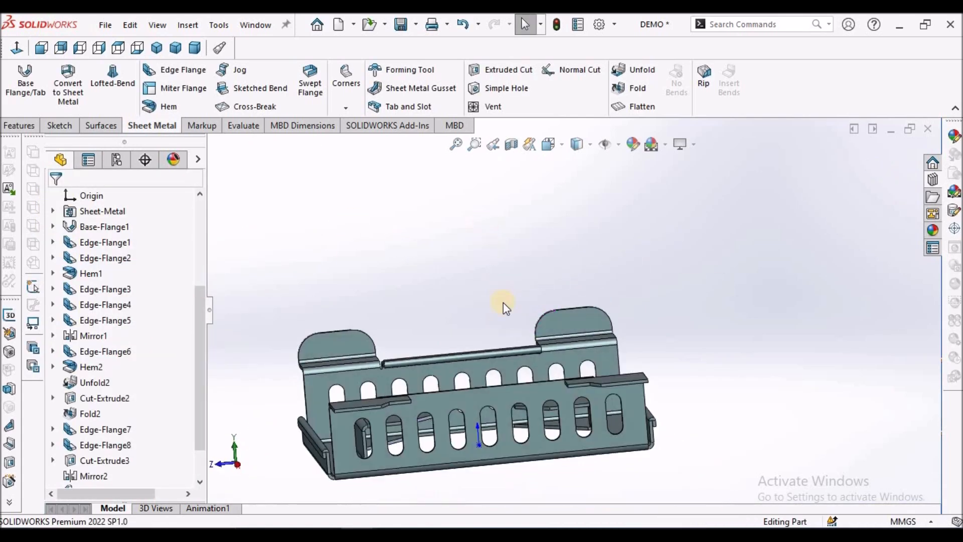
pyautogui.scroll(3, 500, 289)
pyautogui.click(466, 273)
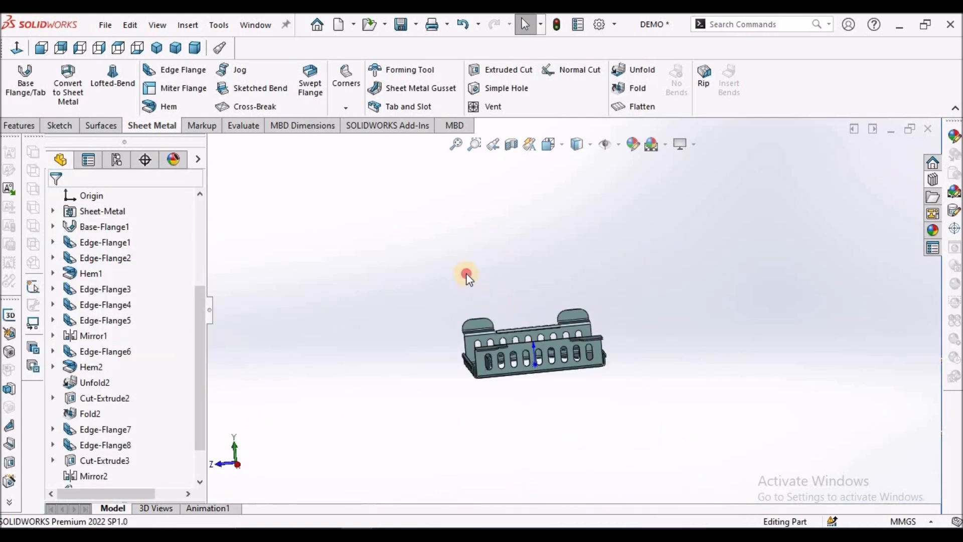
pyautogui.click(156, 47)
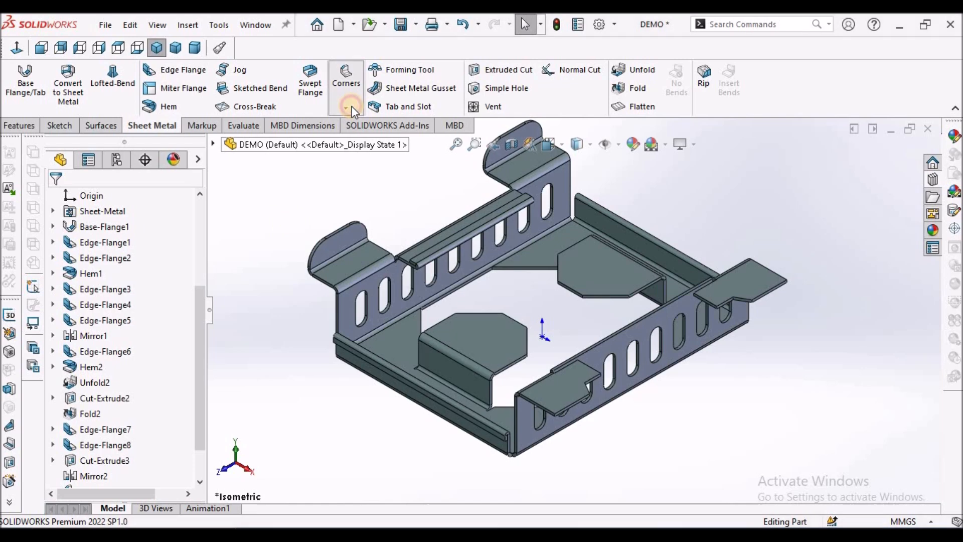
pyautogui.click(345, 107)
pyautogui.click(374, 159)
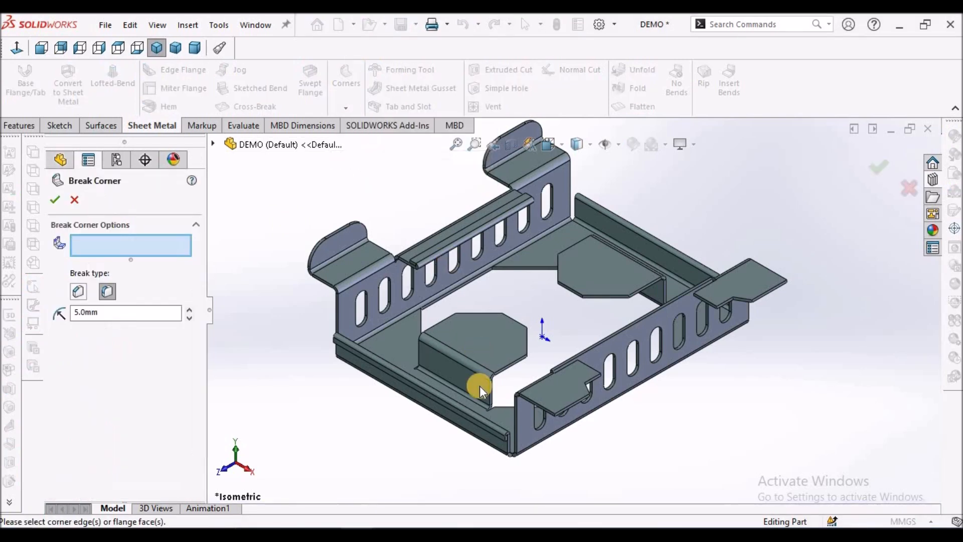
pyautogui.click(124, 227)
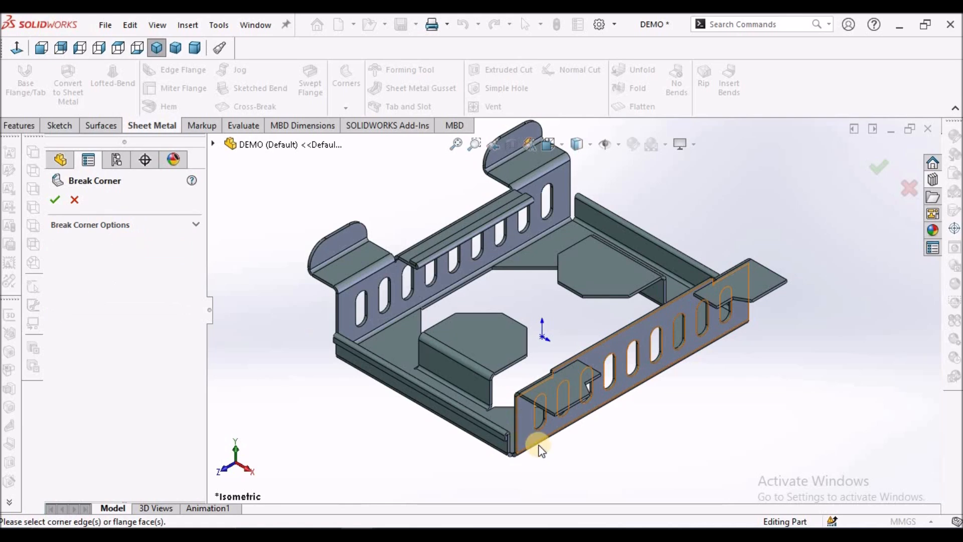
pyautogui.scroll(-3, 595, 386)
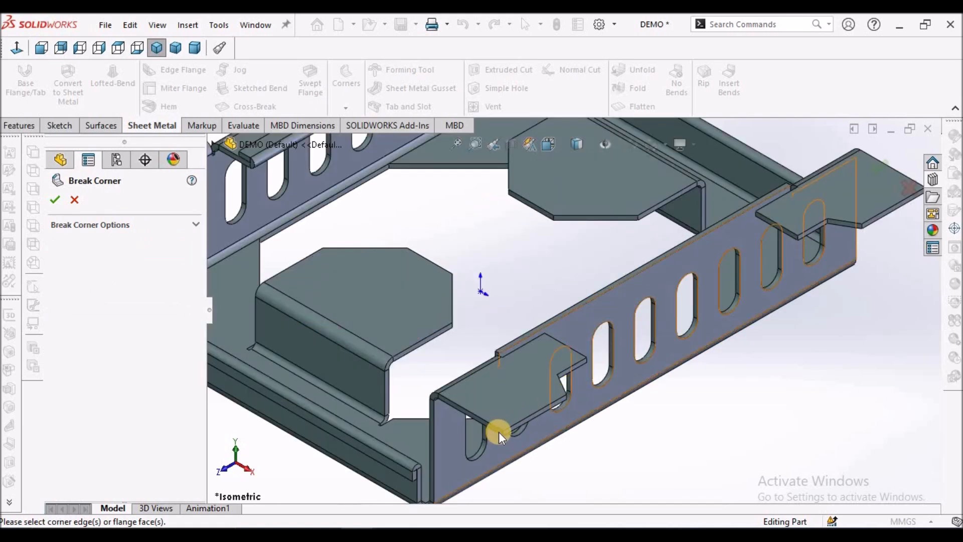
pyautogui.scroll(-3, 500, 432)
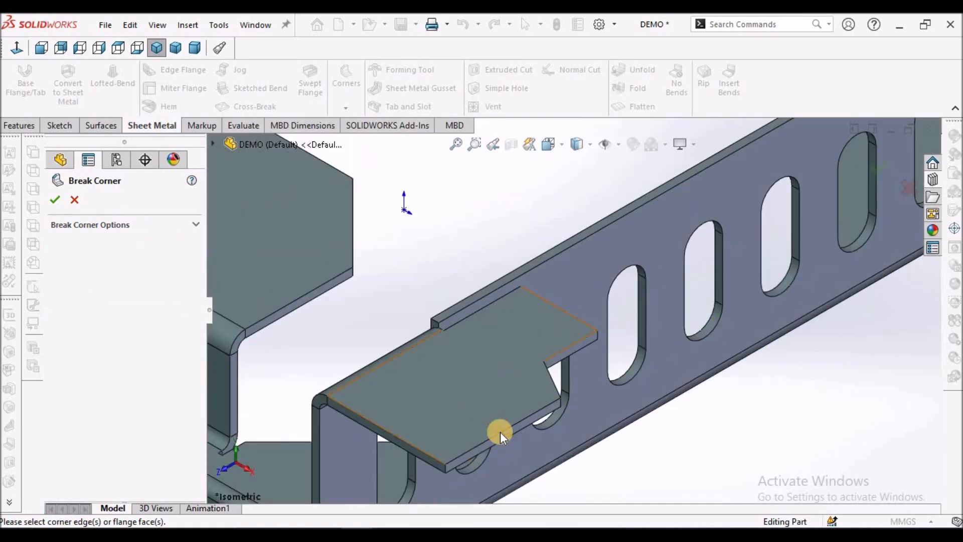
pyautogui.click(444, 468)
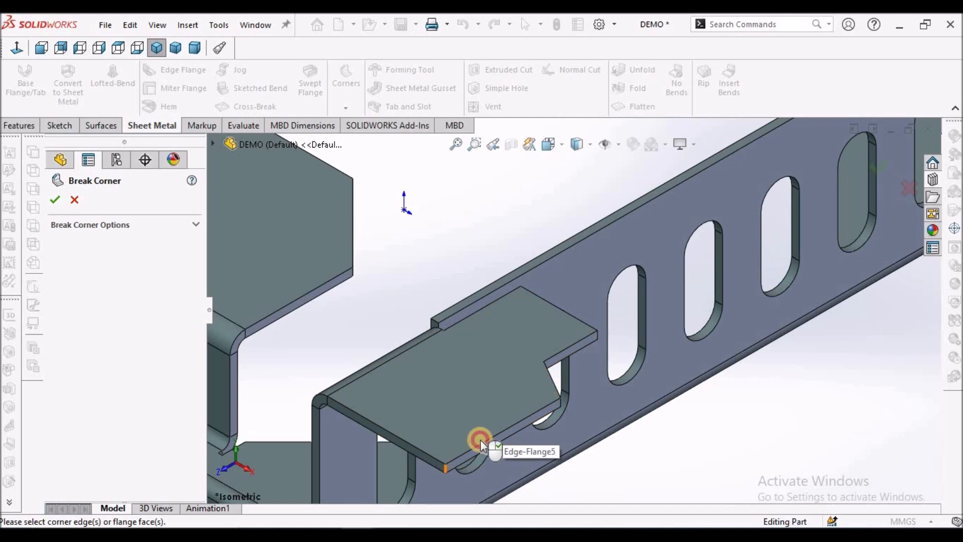
pyautogui.click(559, 402)
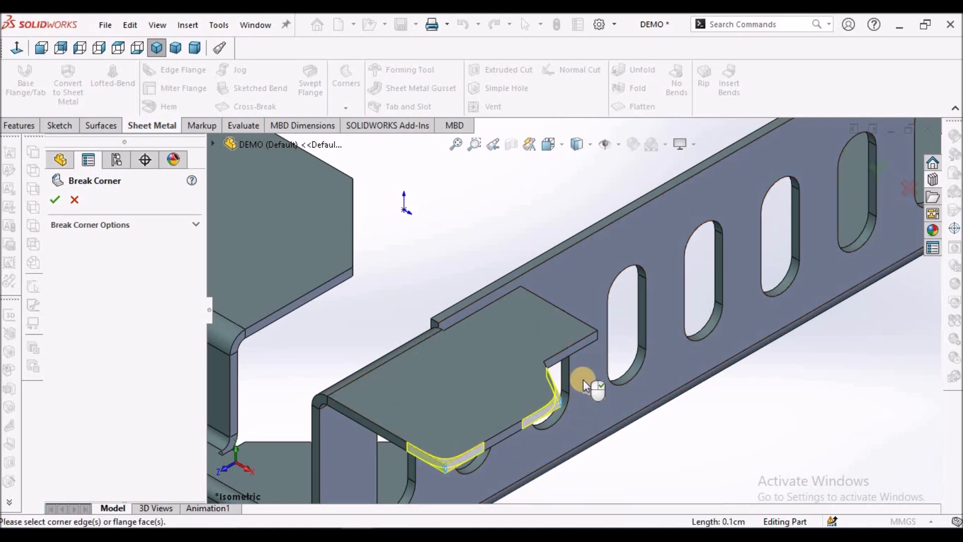
# Step: Add the two remaining corners at the inner end of the nearest horizontal flange to the fillet Break Corner selection
pyautogui.scroll(1, 584, 422)
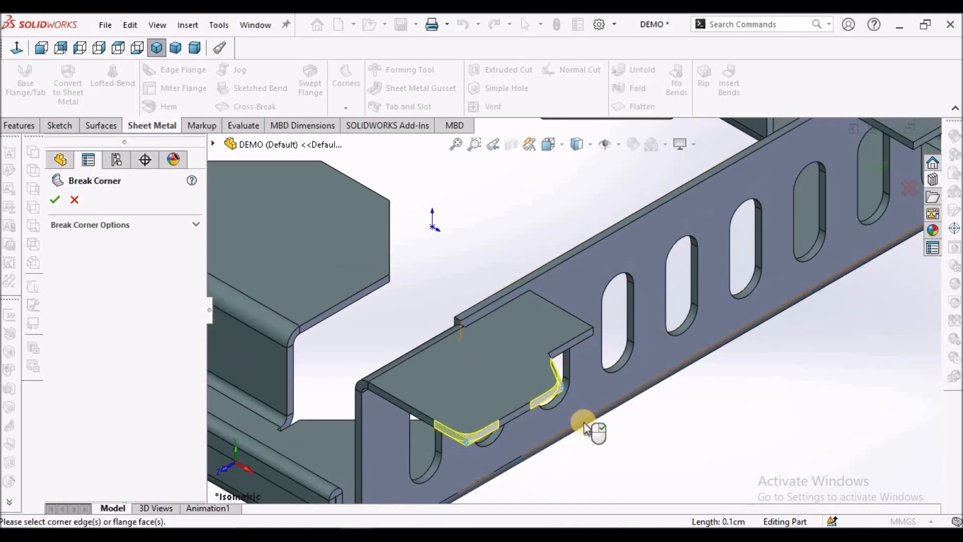
pyautogui.moveTo(658, 302); pyautogui.dragTo(577, 360, button='middle')
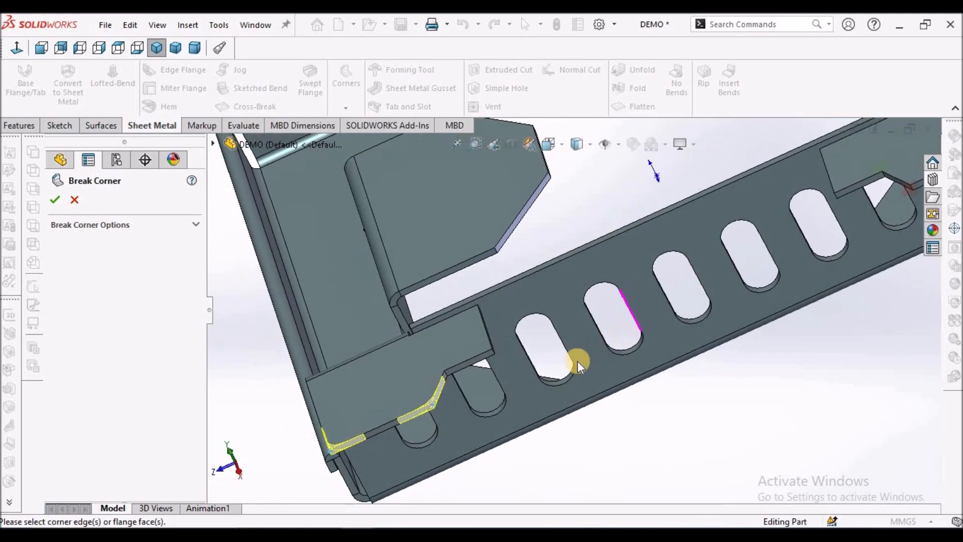
pyautogui.scroll(-2, 495, 354)
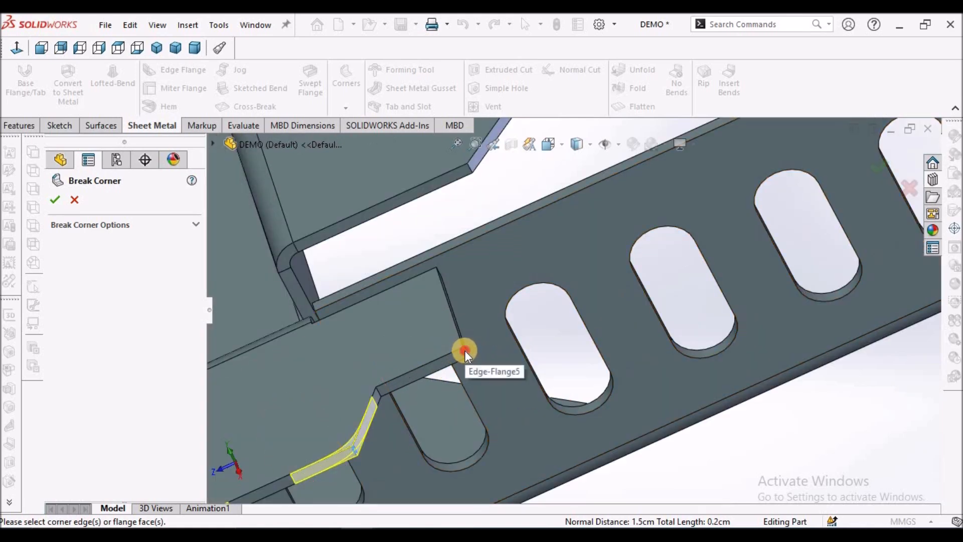
pyautogui.click(464, 350)
pyautogui.moveTo(474, 350); pyautogui.dragTo(509, 289, button='middle')
pyautogui.scroll(-4, 509, 287)
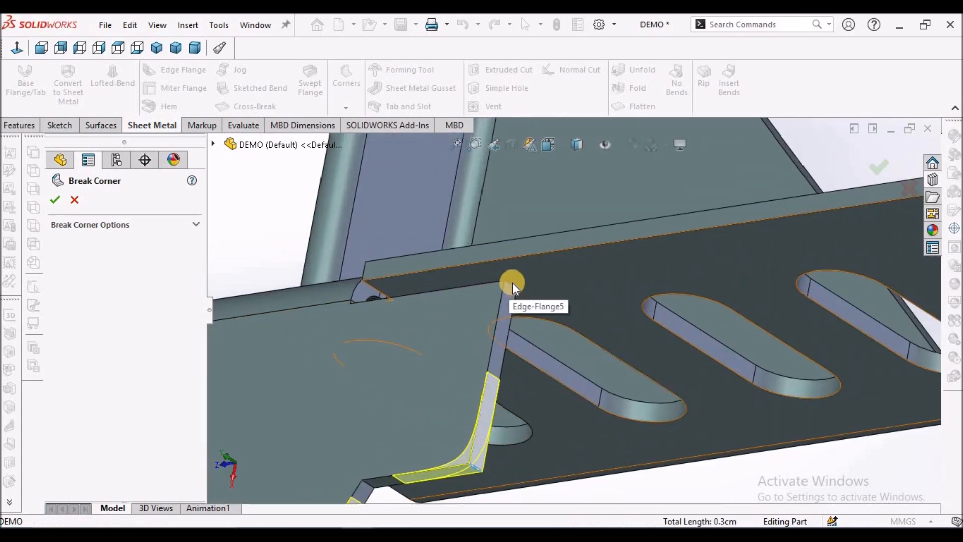
pyautogui.click(517, 292)
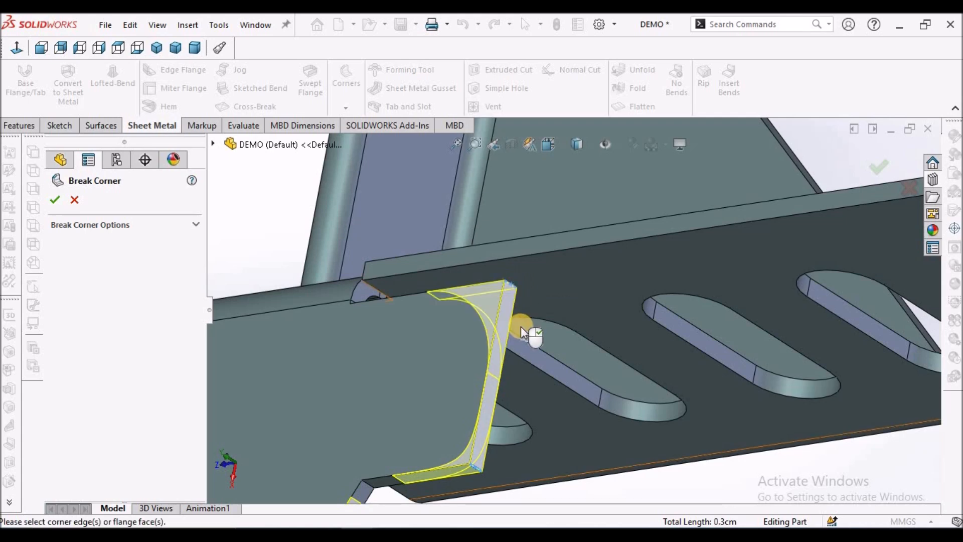
# Step: Add the two inner-end corners of the other horizontal flange on the same slotted side to the fillet Break Corner
pyautogui.scroll(7, 523, 346)
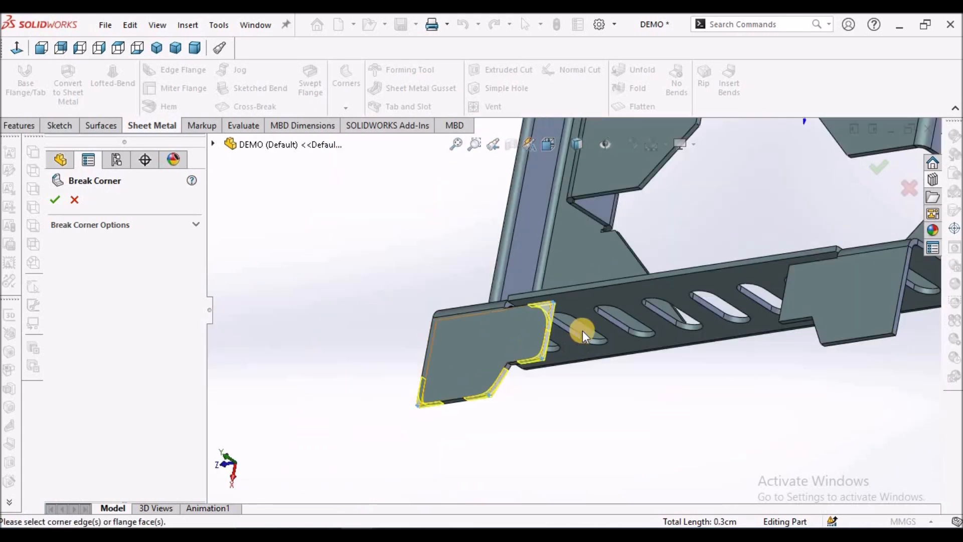
pyautogui.moveTo(855, 323); pyautogui.dragTo(827, 288, button='middle')
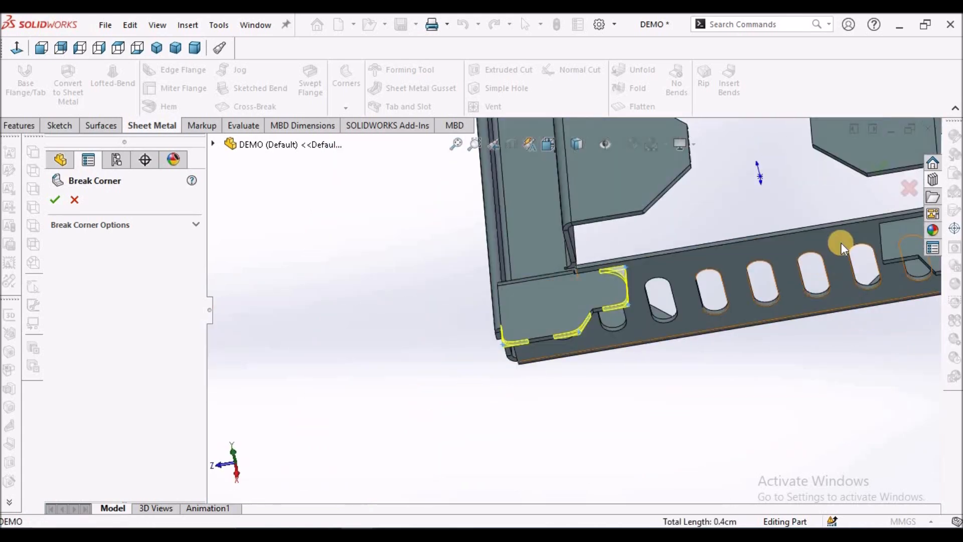
pyautogui.scroll(3, 872, 269)
pyautogui.scroll(-4, 872, 269)
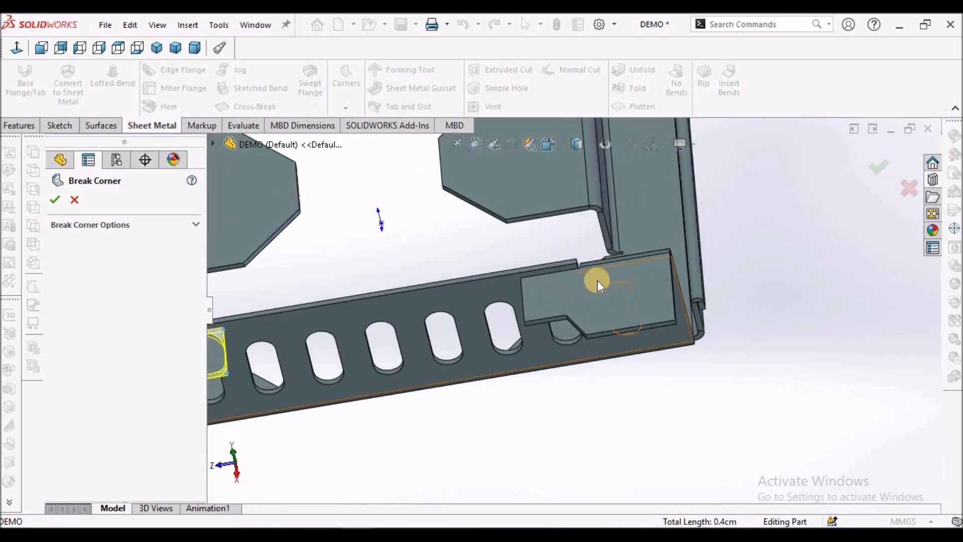
pyautogui.moveTo(613, 266); pyautogui.dragTo(572, 294, button='middle')
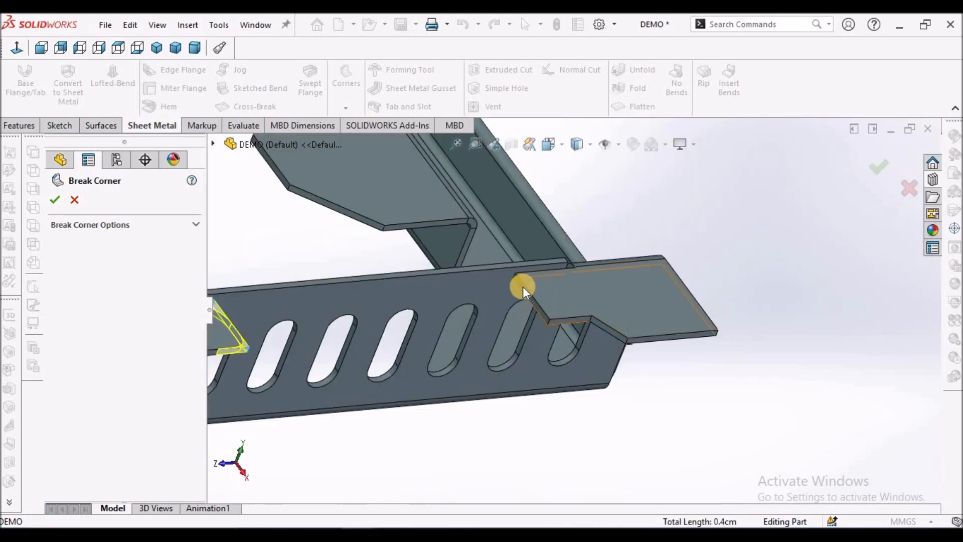
pyautogui.scroll(-3, 514, 285)
pyautogui.scroll(-2, 529, 275)
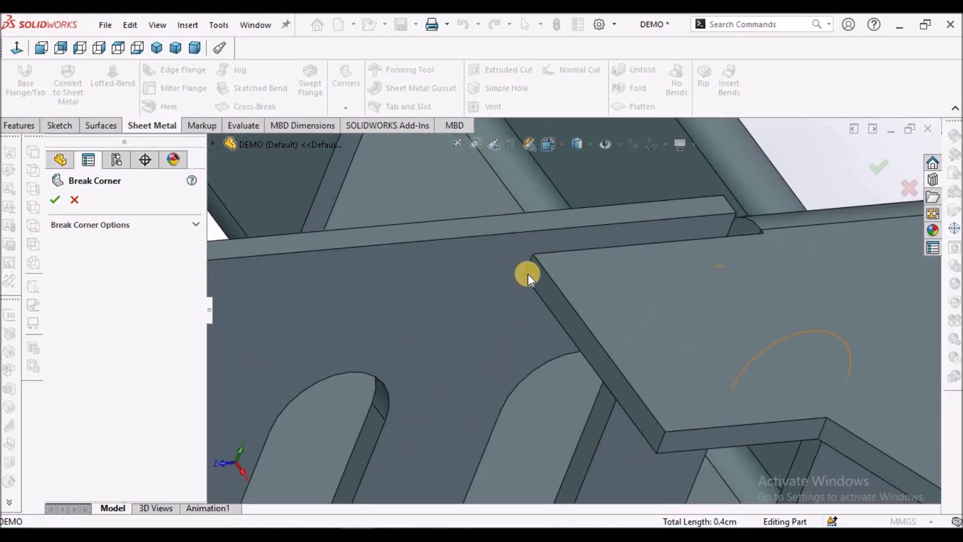
pyautogui.click(529, 264)
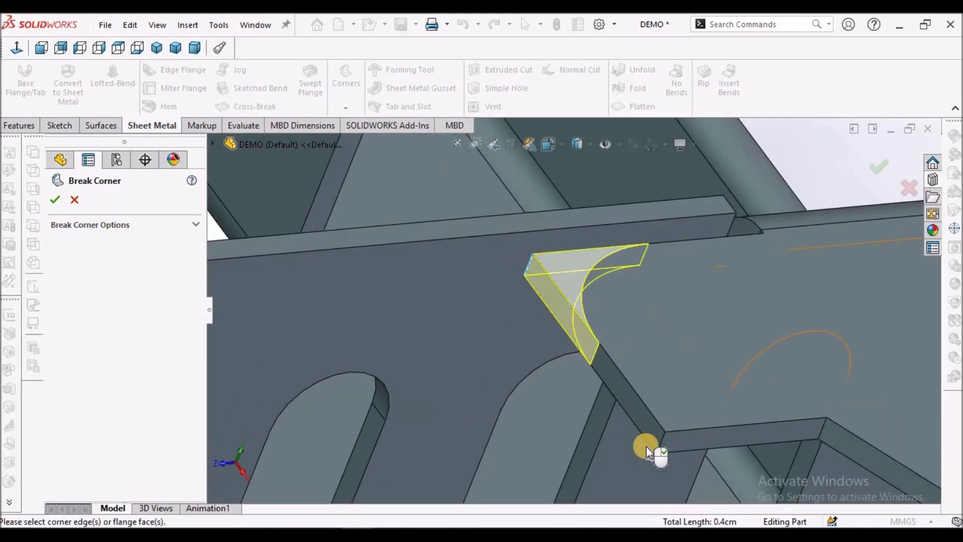
pyautogui.click(663, 435)
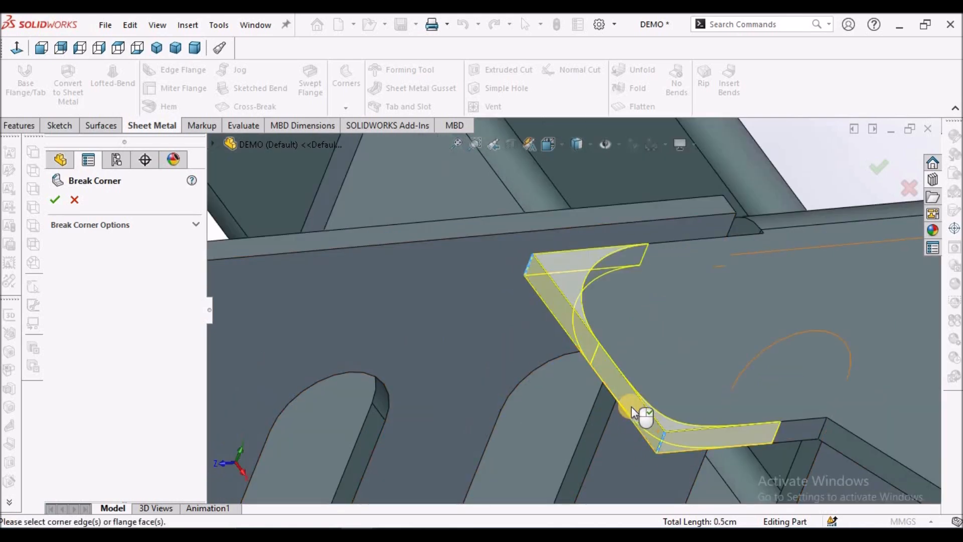
# Step: Add the two outer-edge corners of that second horizontal flange and apply the rounded break corner
pyautogui.scroll(4, 732, 400)
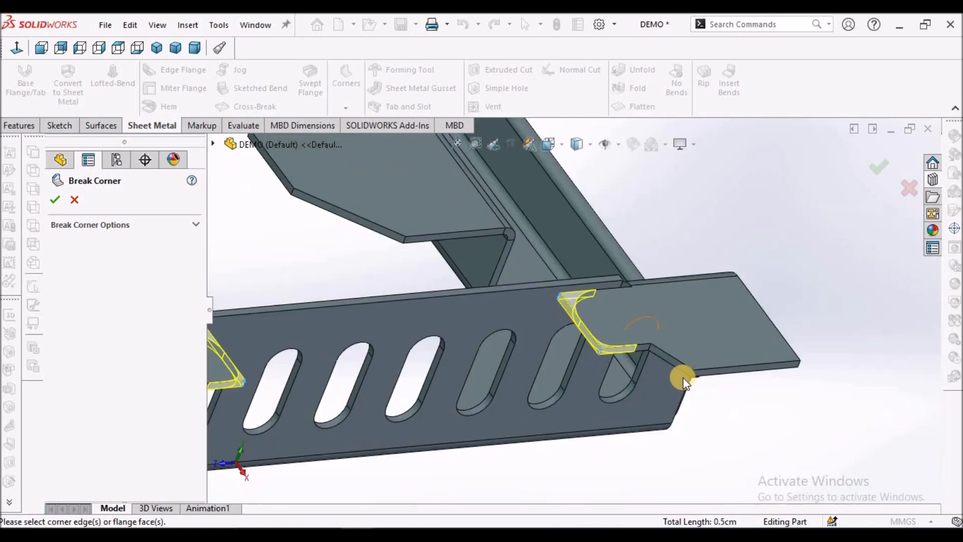
pyautogui.scroll(-3, 688, 363)
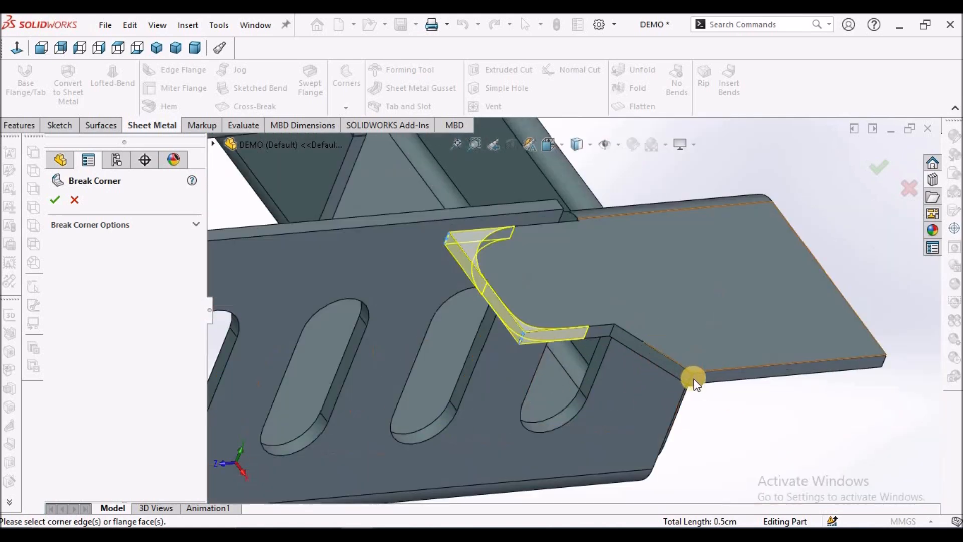
pyautogui.click(725, 375)
pyautogui.moveTo(736, 374); pyautogui.dragTo(691, 351, button='middle')
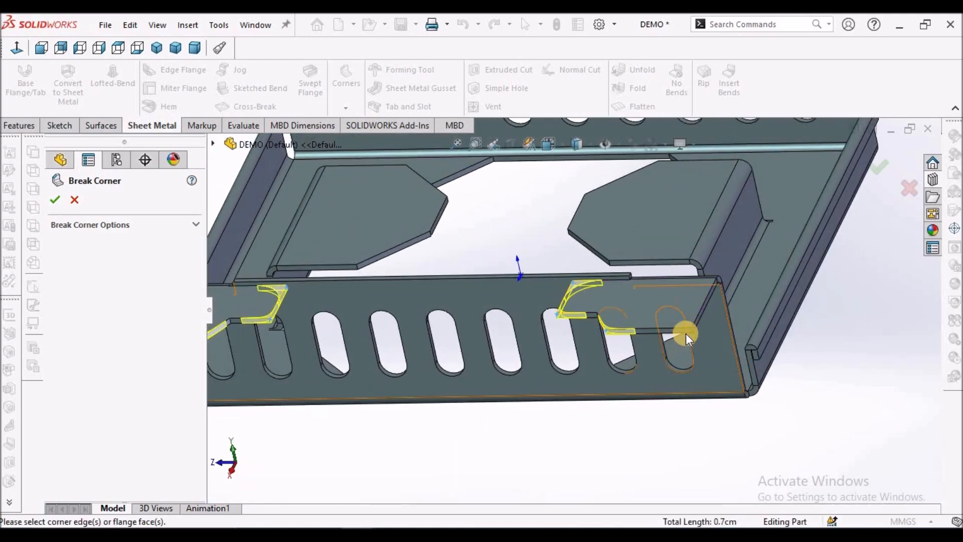
pyautogui.scroll(-2, 681, 324)
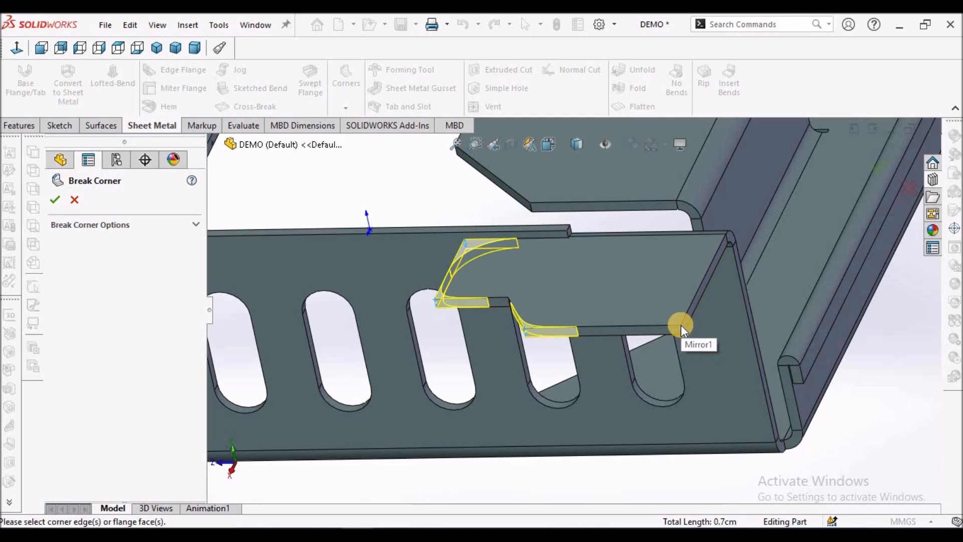
pyautogui.click(681, 324)
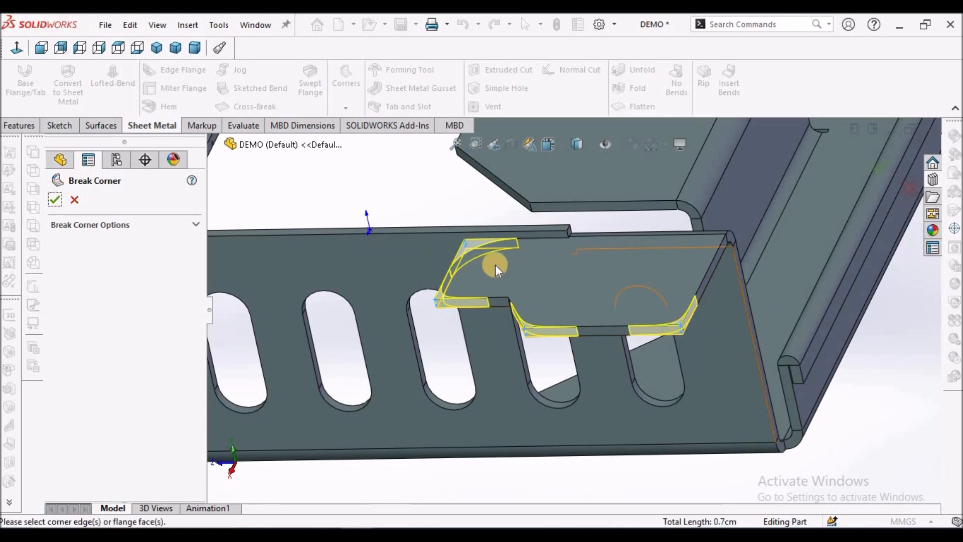
pyautogui.click(54, 200)
pyautogui.press('f')
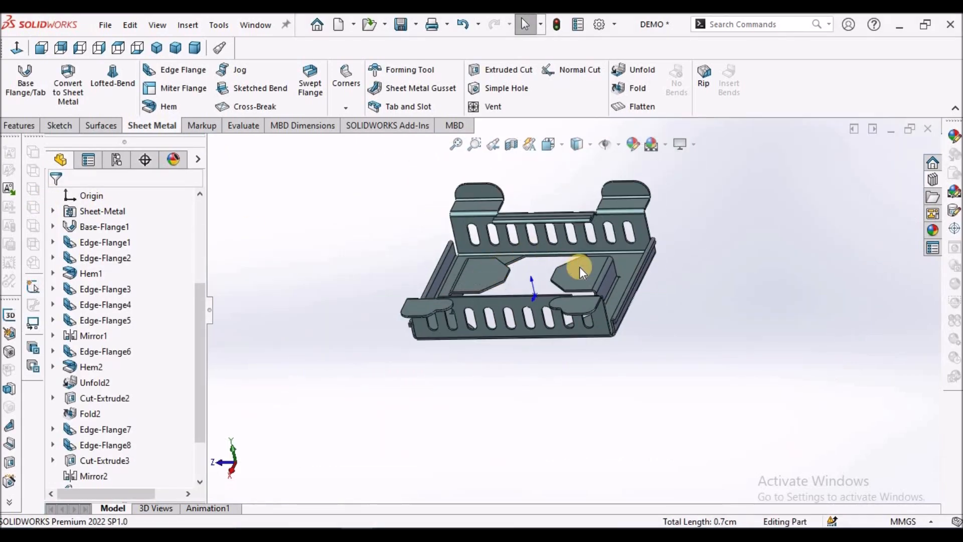
# Step: Review the rounded flanges in isometric view and compare the part with the reference drawing's folded and flat states
pyautogui.scroll(1, 551, 300)
pyautogui.scroll(-4, 521, 265)
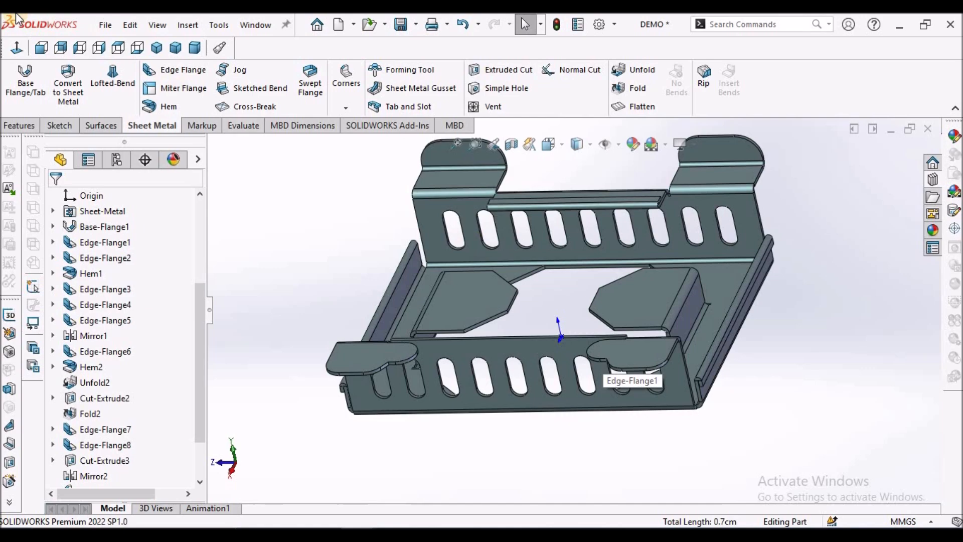
pyautogui.click(156, 48)
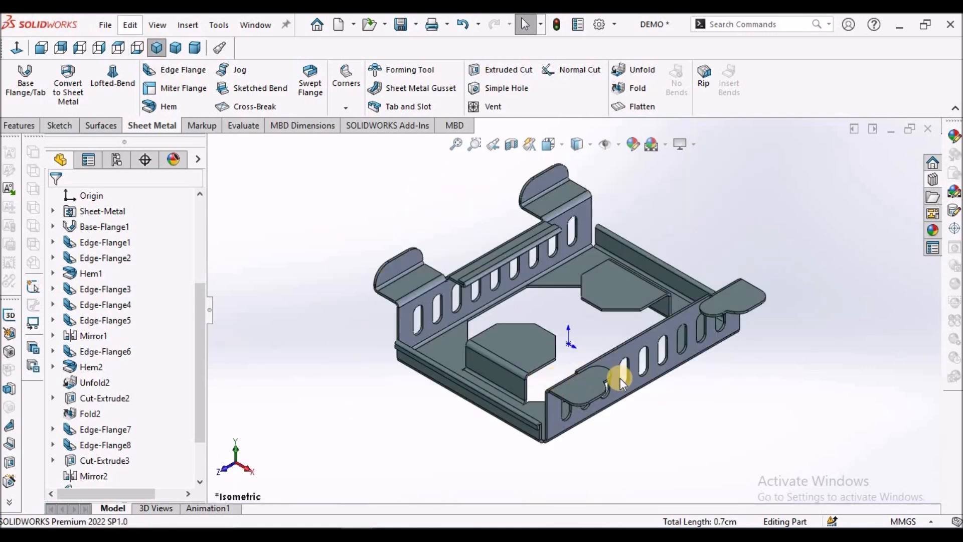
pyautogui.click(393, 533)
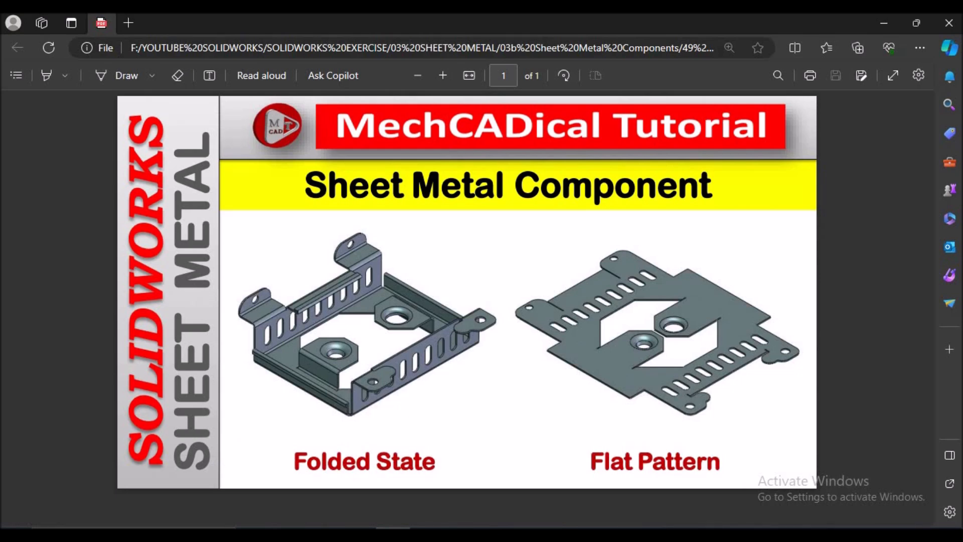
pyautogui.click(394, 533)
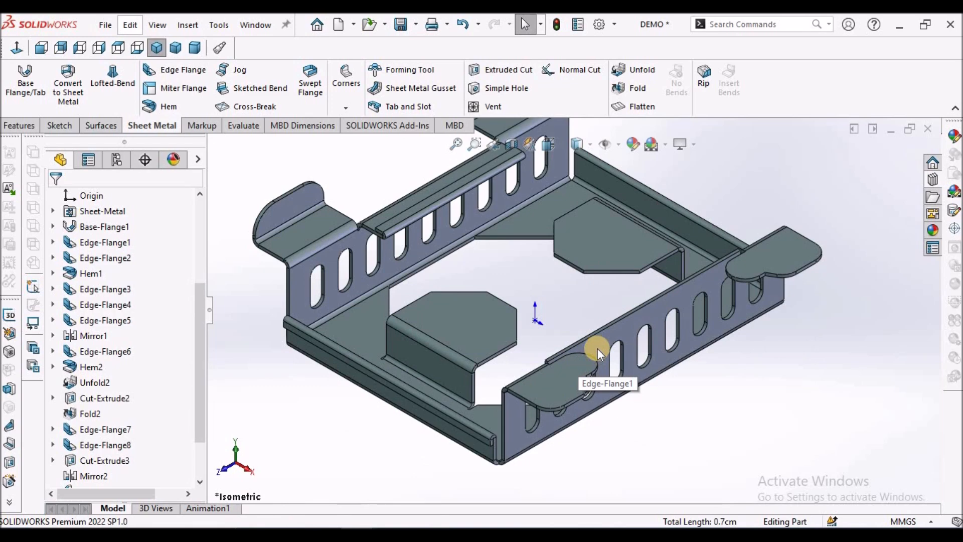
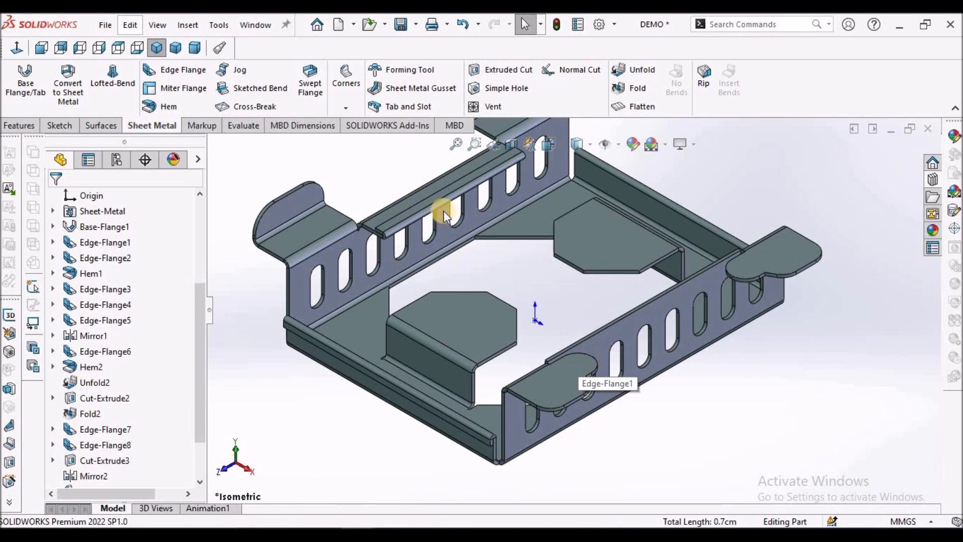
# Step: Unfold all bends of the bracket with the base's top face as the fixed face
pyautogui.click(622, 64)
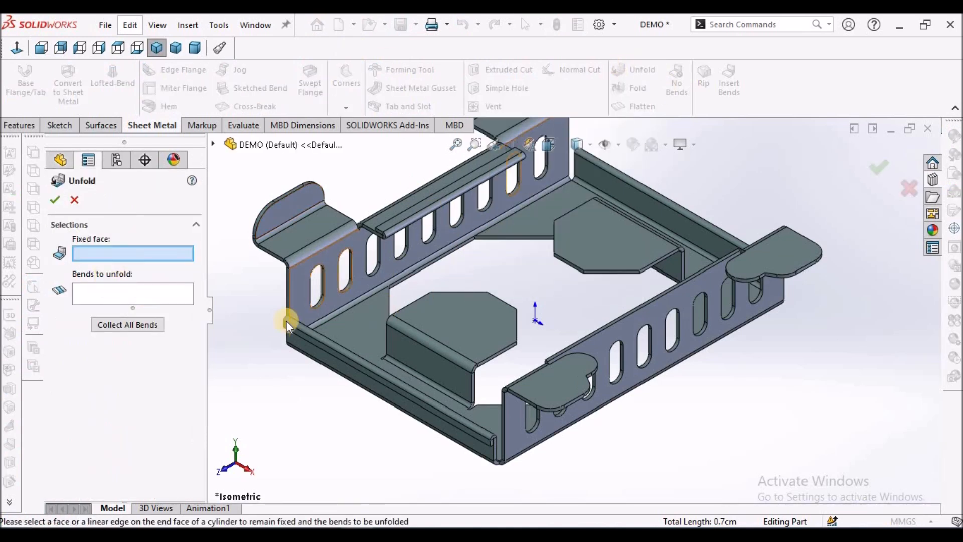
pyautogui.click(367, 327)
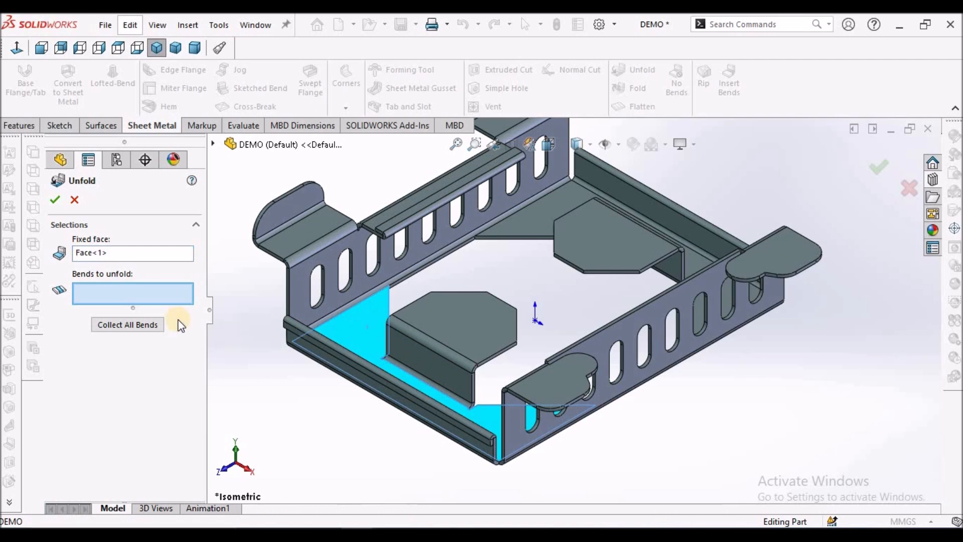
pyautogui.click(136, 326)
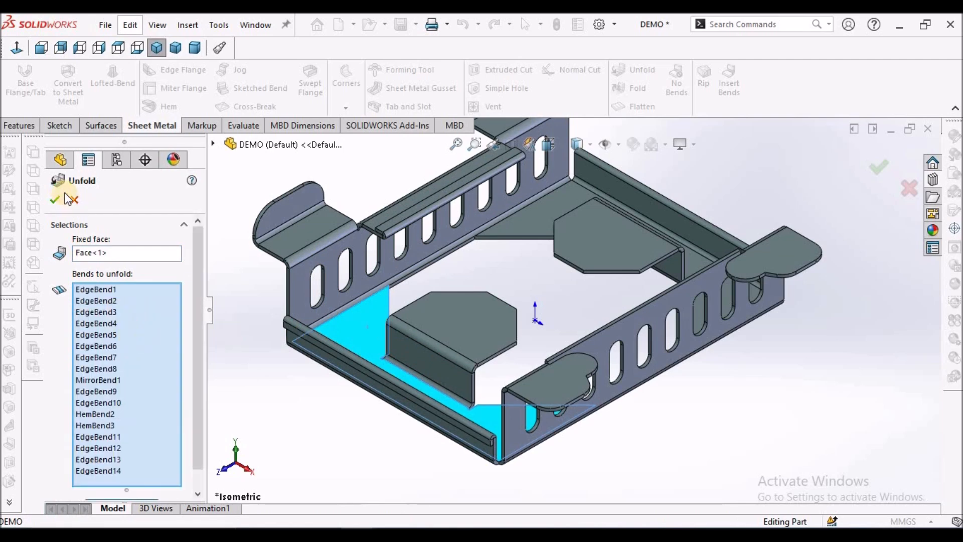
pyautogui.click(56, 199)
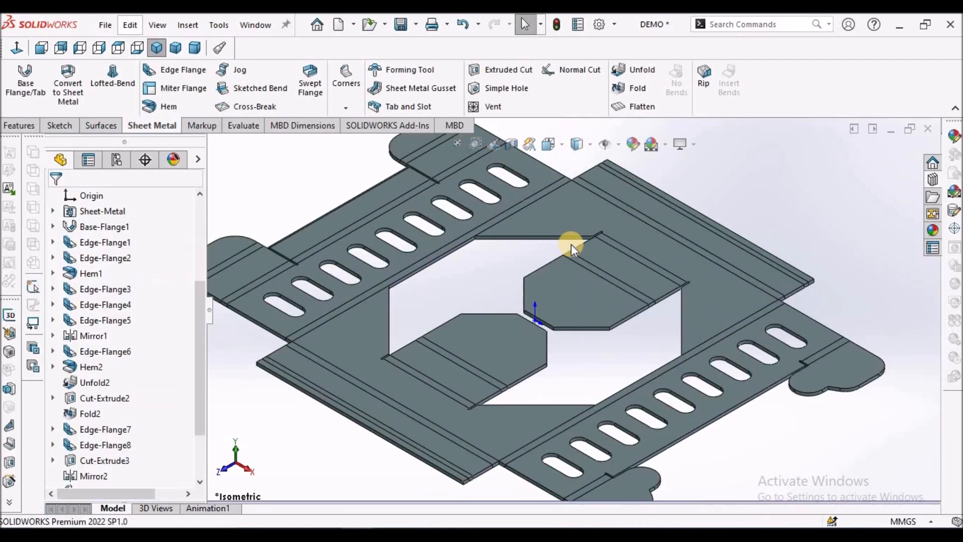
# Step: Place a 10 mm diameter Simple Hole, blind and linked to thickness, on the lower-left rounded tab of the unfolded part in top view
pyautogui.press('z')
pyautogui.press('z')
pyautogui.press('z')
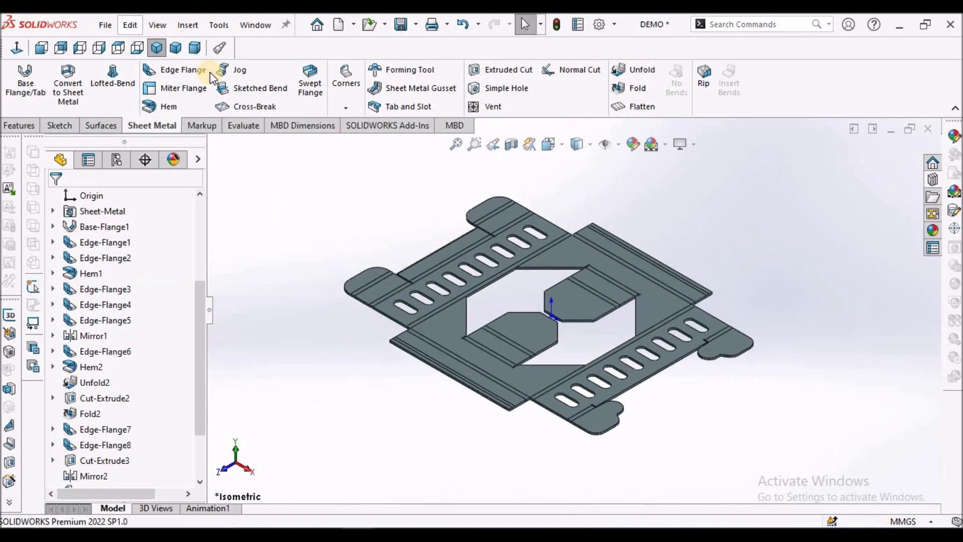
pyautogui.click(118, 48)
pyautogui.click(169, 205)
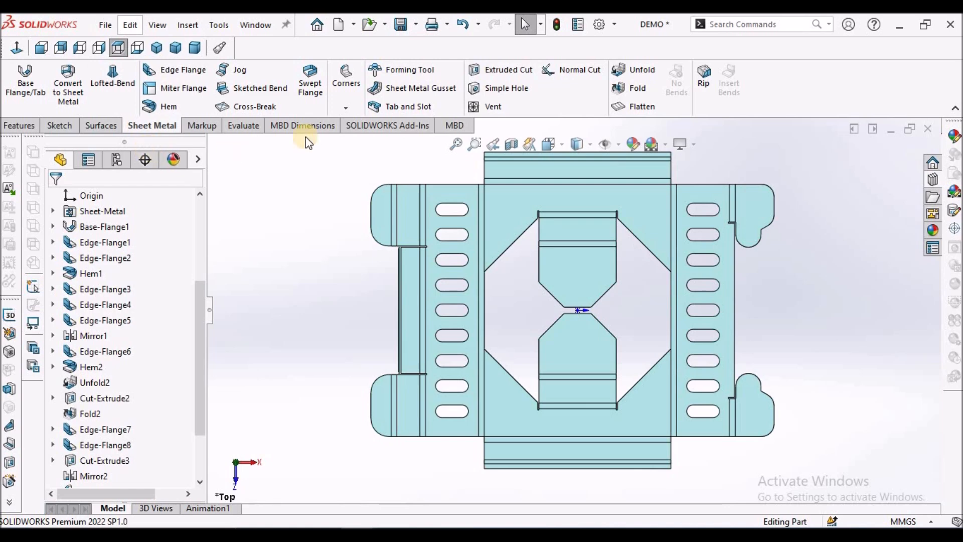
pyautogui.click(495, 72)
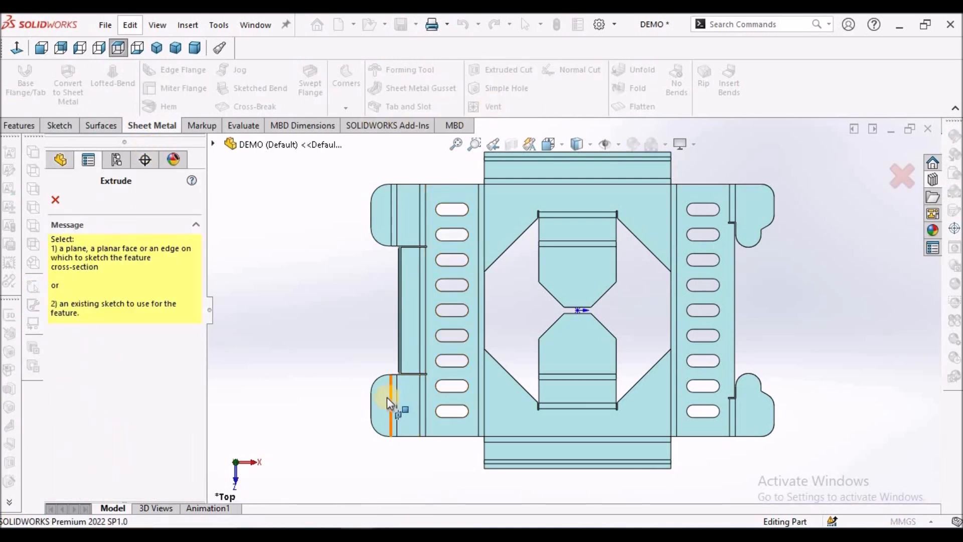
pyautogui.click(55, 200)
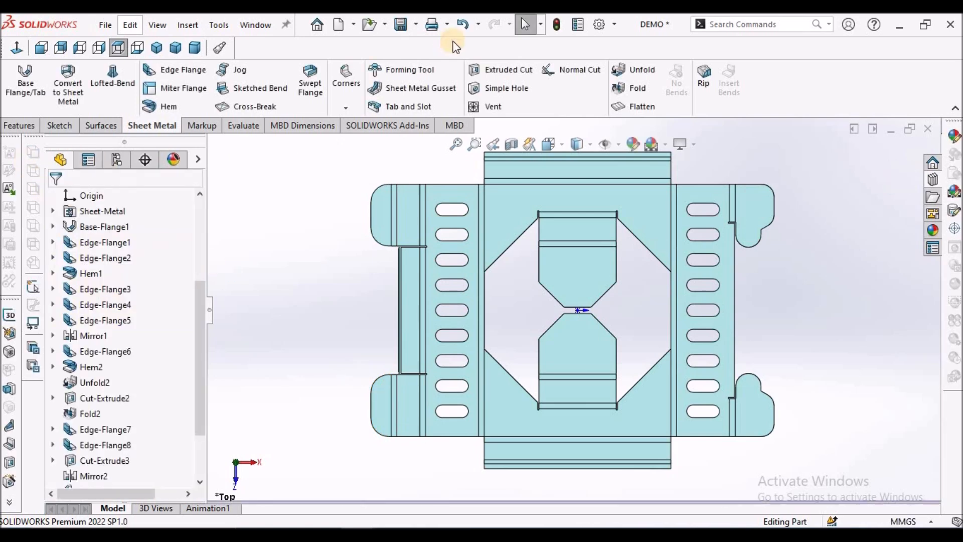
pyautogui.click(502, 88)
pyautogui.click(388, 398)
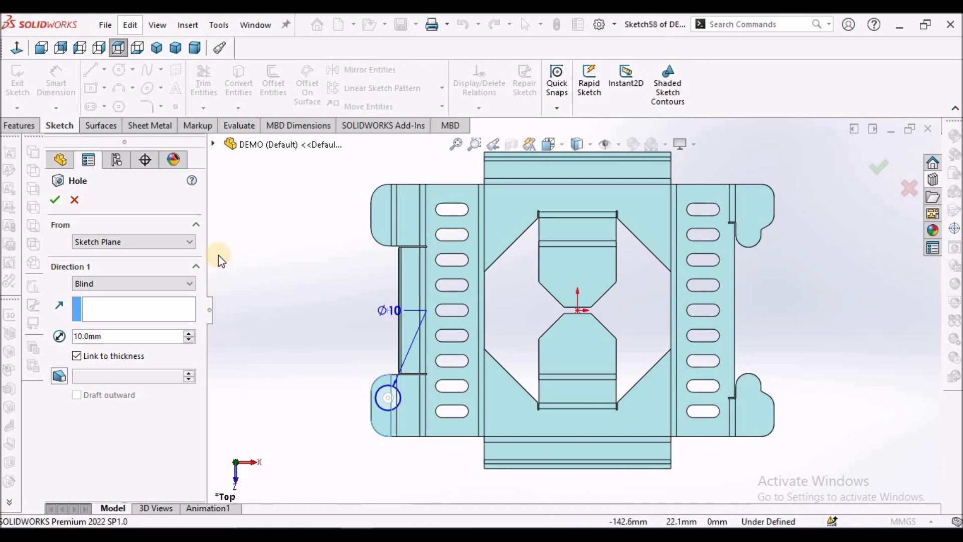
pyautogui.rightClick(232, 329)
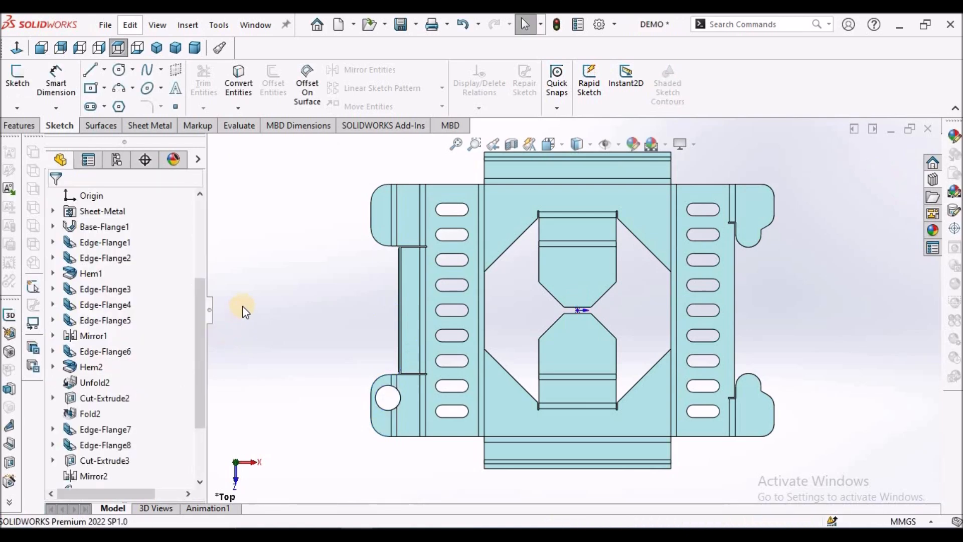
# Step: Open the new hole's sketch for editing
pyautogui.moveTo(194, 410); pyautogui.dragTo(198, 474)
pyautogui.click(53, 460)
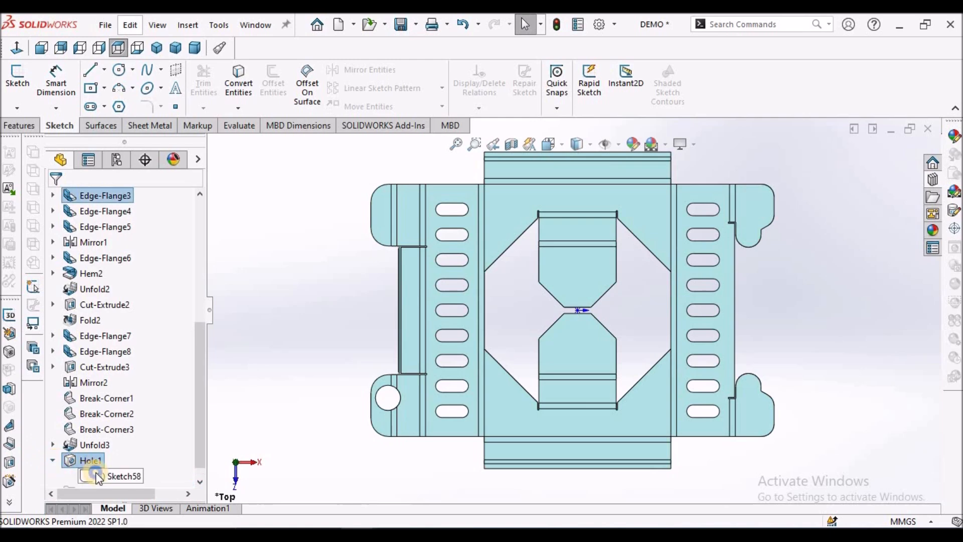
pyautogui.rightClick(89, 475)
pyautogui.click(108, 283)
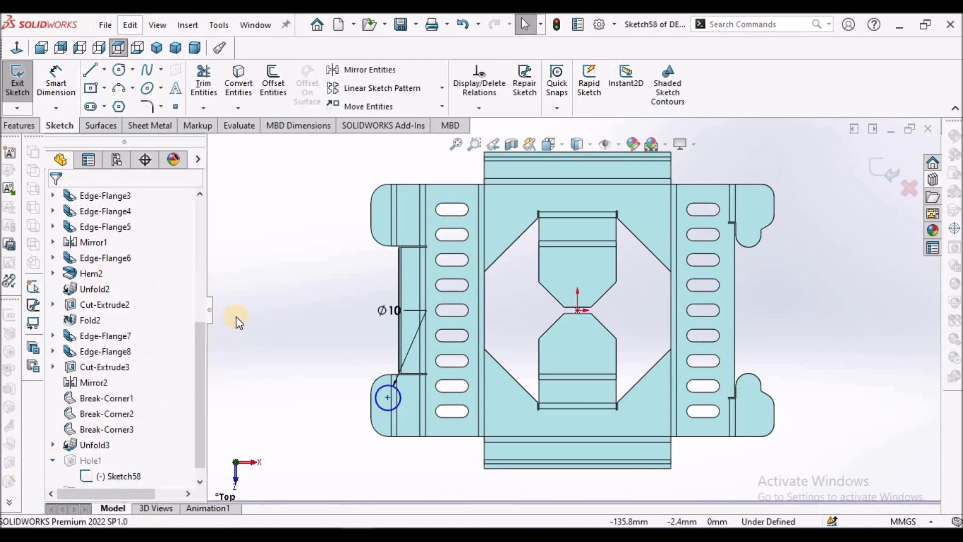
# Step: Set the diameter of the hole circle on the lower-left tab to 5 mm
pyautogui.doubleClick(395, 303)
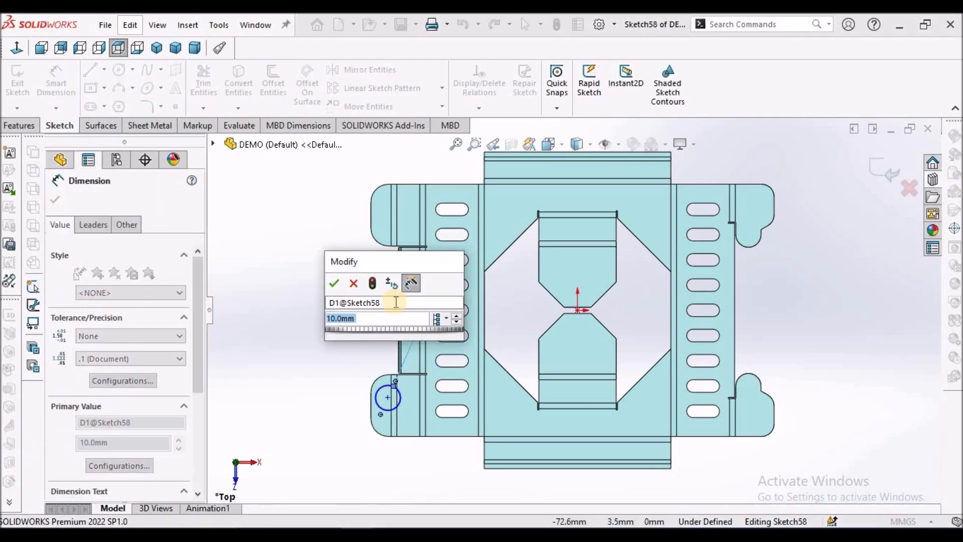
pyautogui.write('5')
pyautogui.press('Return')
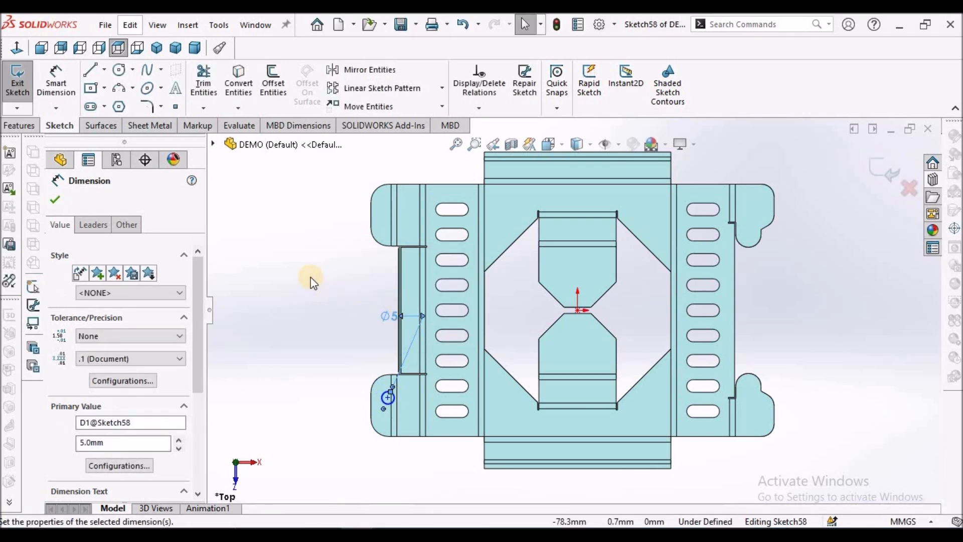
pyautogui.rightClick(312, 279)
pyautogui.click(275, 321)
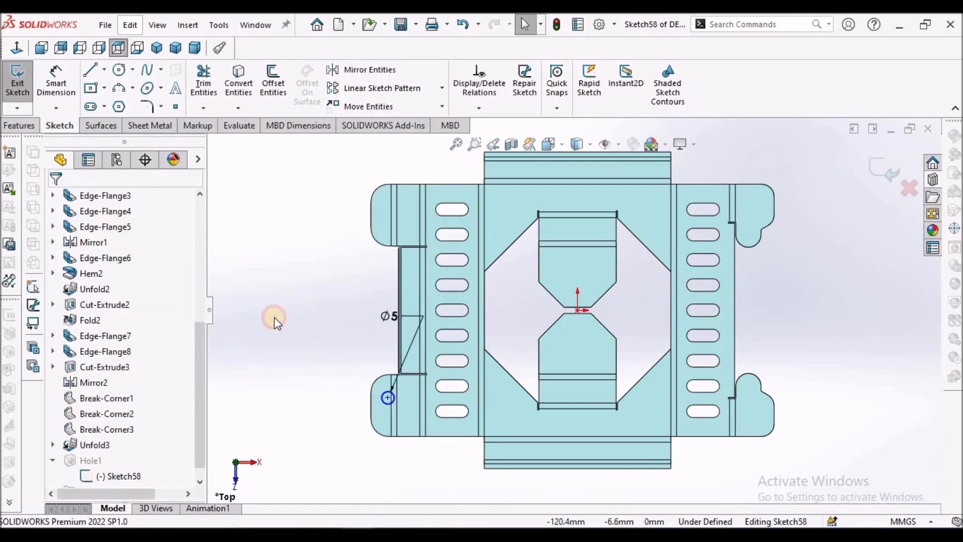
pyautogui.rightClick(274, 318)
pyautogui.click(269, 322)
# Step: Sketch a horizontal construction line from the lower-left tab's outer edge midpoint to the bend line, and snap the hole circle's centre to its midpoint
pyautogui.scroll(-5, 414, 387)
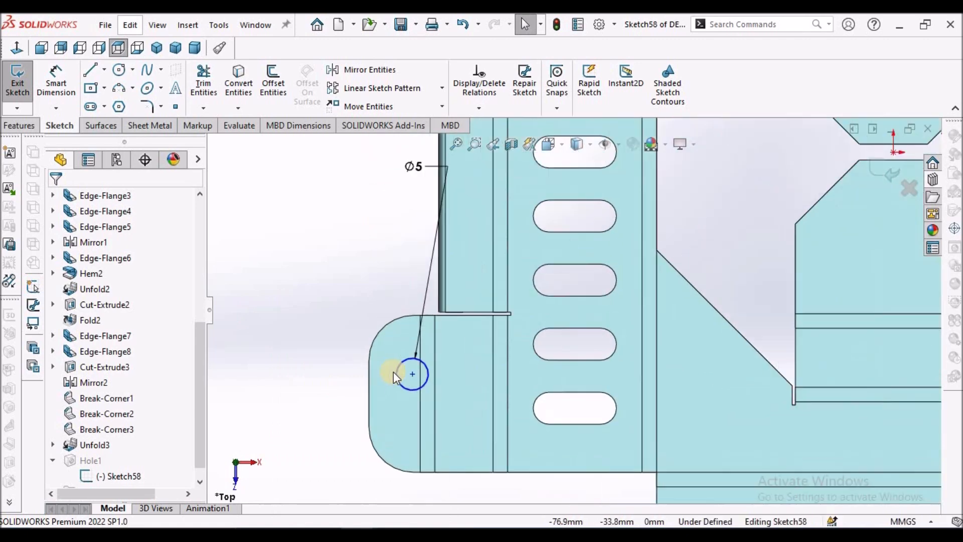
pyautogui.click(105, 70)
pyautogui.click(125, 101)
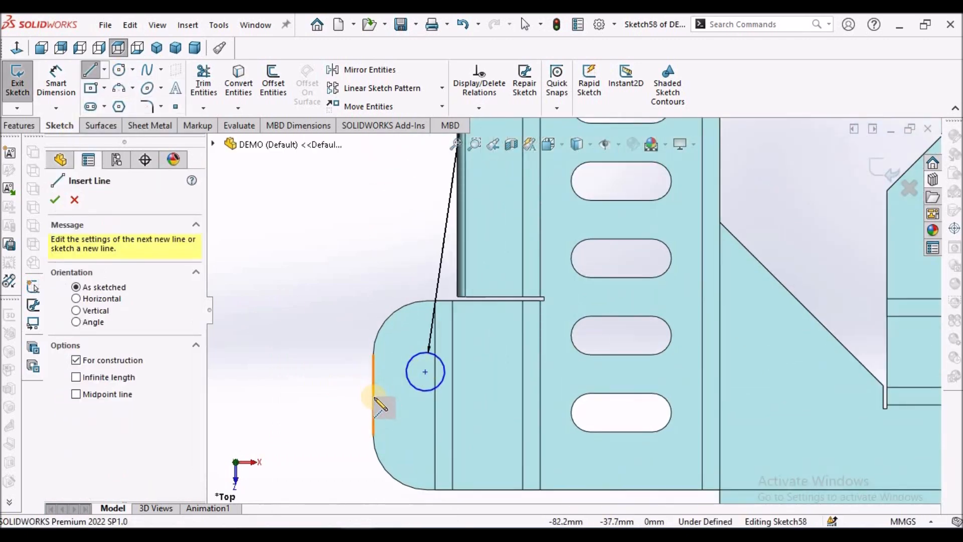
pyautogui.click(374, 395)
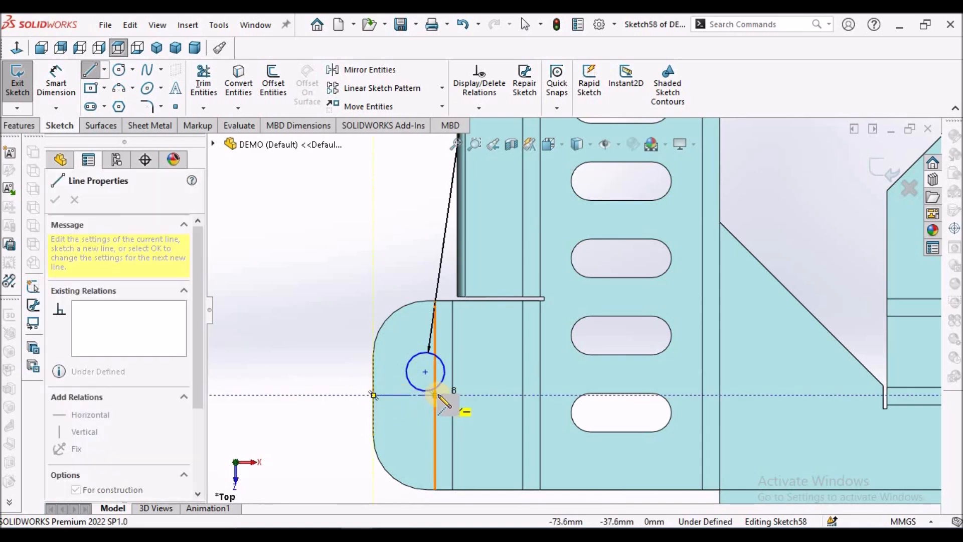
pyautogui.click(435, 395)
pyautogui.rightClick(302, 306)
pyautogui.click(313, 307)
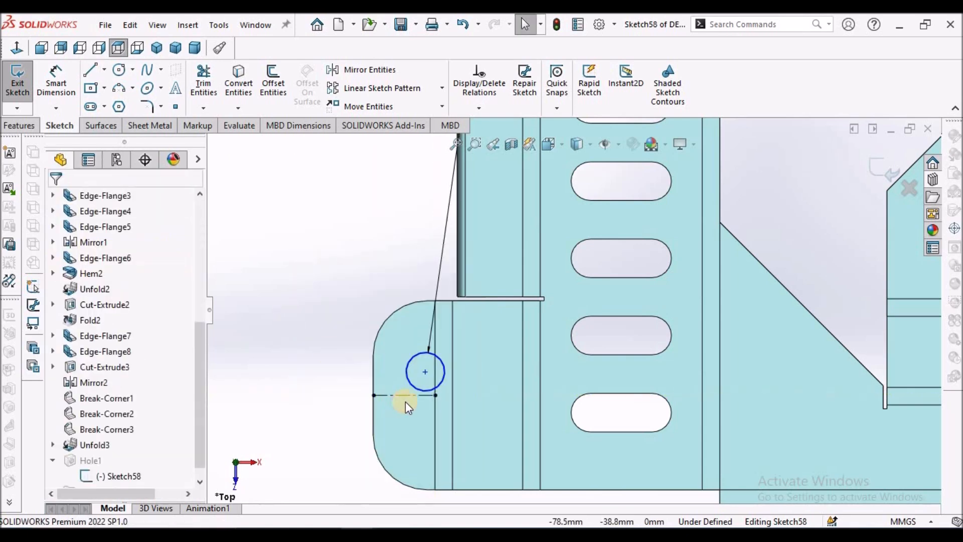
pyautogui.scroll(-3, 405, 401)
pyautogui.moveTo(491, 314); pyautogui.dragTo(446, 365)
# Step: Sketch a horizontal construction line across the upper-left tab, from the midpoint of its outer edge to the nearest bend line
pyautogui.scroll(6, 627, 230)
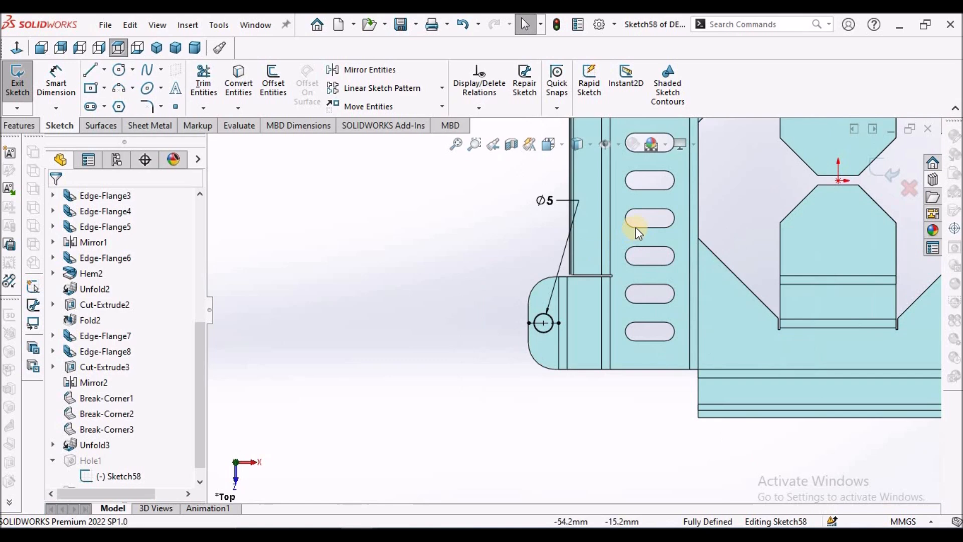
pyautogui.scroll(-2, 606, 232)
pyautogui.scroll(3, 554, 204)
pyautogui.scroll(-4, 563, 204)
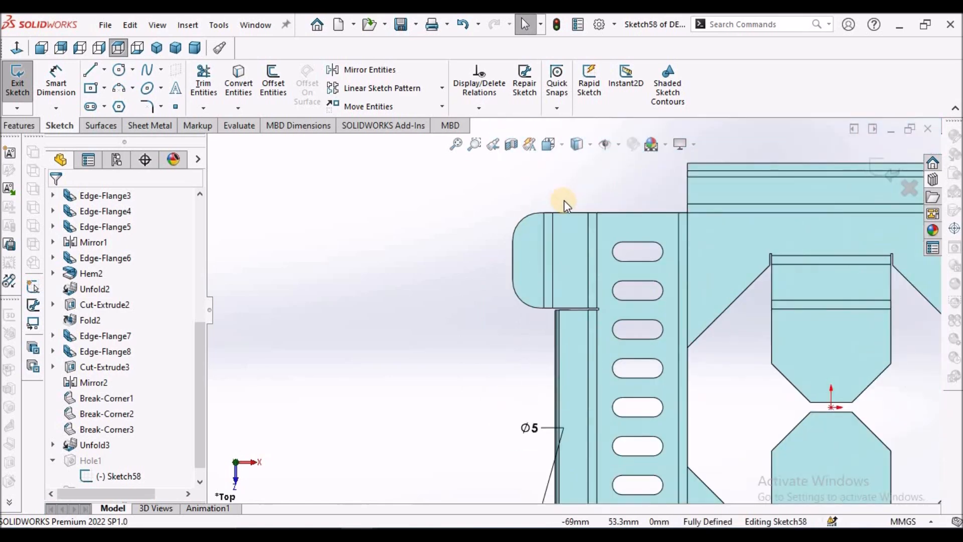
pyautogui.click(104, 70)
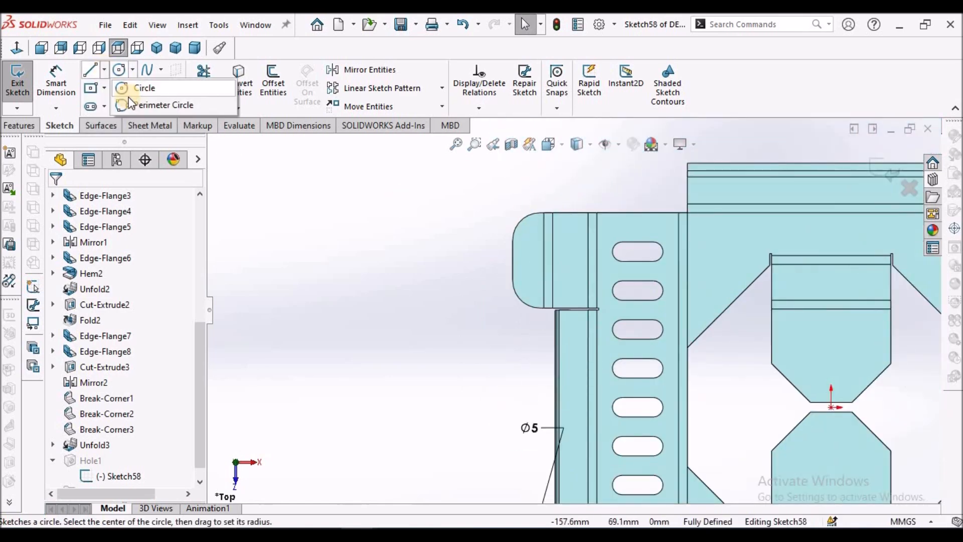
pyautogui.click(105, 69)
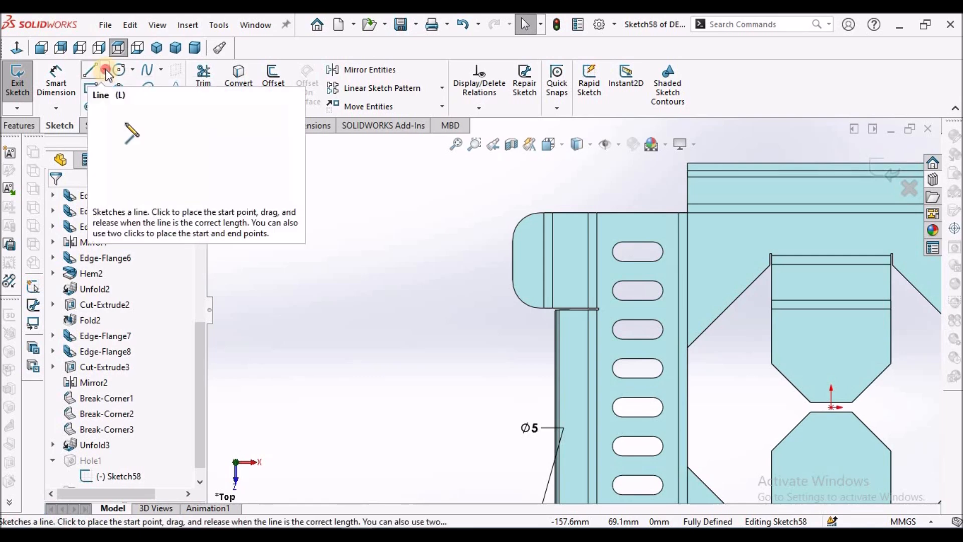
pyautogui.click(104, 70)
pyautogui.click(114, 103)
pyautogui.scroll(-3, 541, 291)
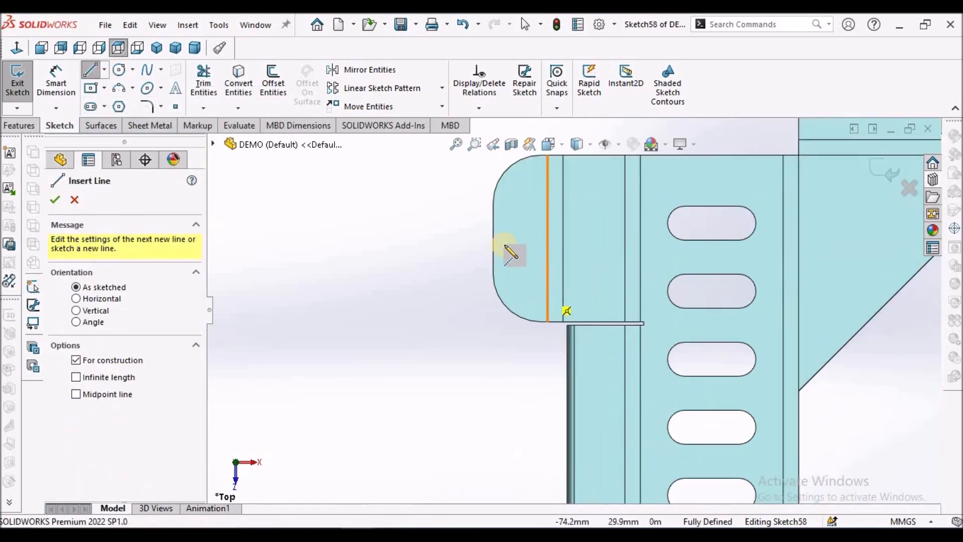
pyautogui.click(493, 238)
pyautogui.click(548, 239)
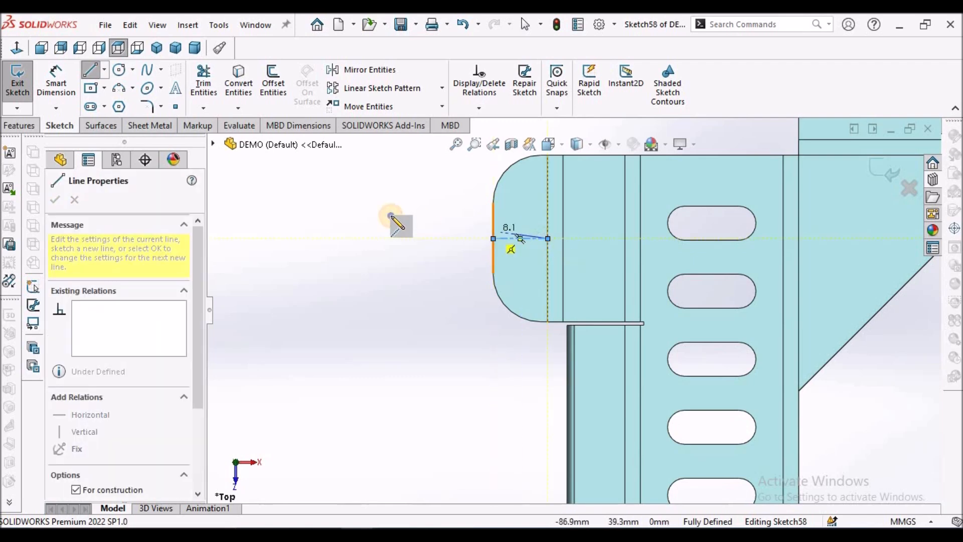
pyautogui.rightClick(392, 215)
pyautogui.click(416, 227)
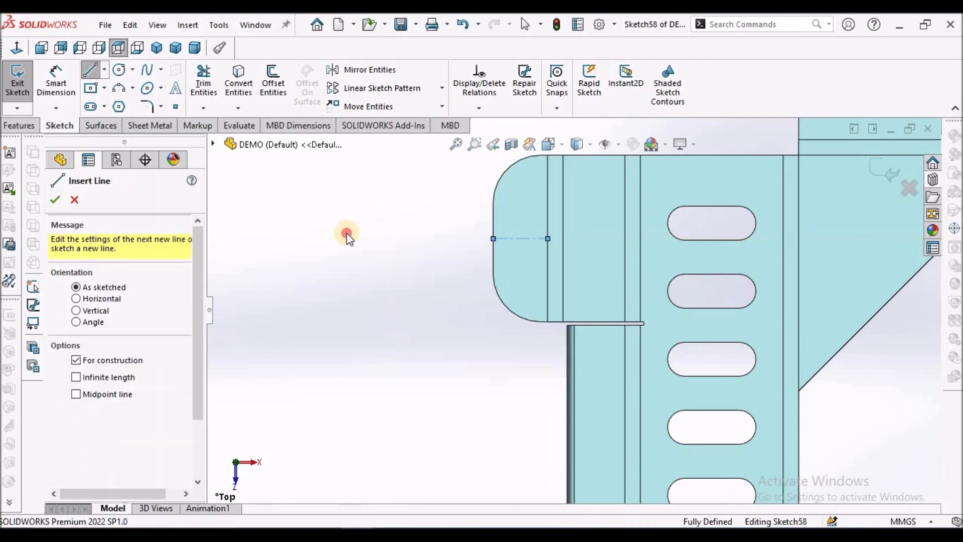
# Step: Sketch a circle about 5 mm in diameter centred on the midpoint of the upper-left tab's construction line
pyautogui.click(119, 70)
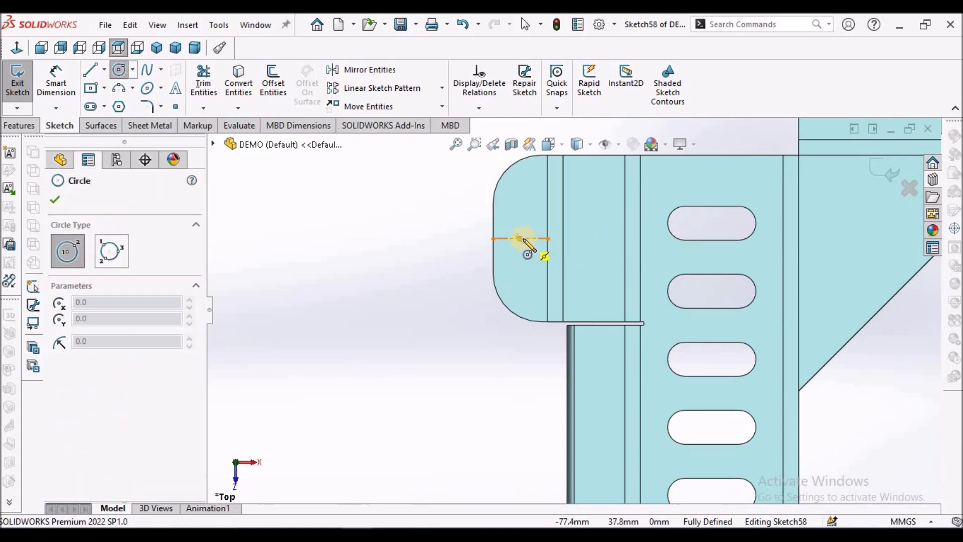
pyautogui.moveTo(522, 239); pyautogui.dragTo(534, 227)
pyautogui.rightClick(380, 231)
pyautogui.click(387, 239)
# Step: Make the upper-left and lower-left hole circles equal in size and exit the hole sketch
pyautogui.scroll(5, 522, 340)
pyautogui.scroll(-2, 585, 358)
pyautogui.click(535, 225)
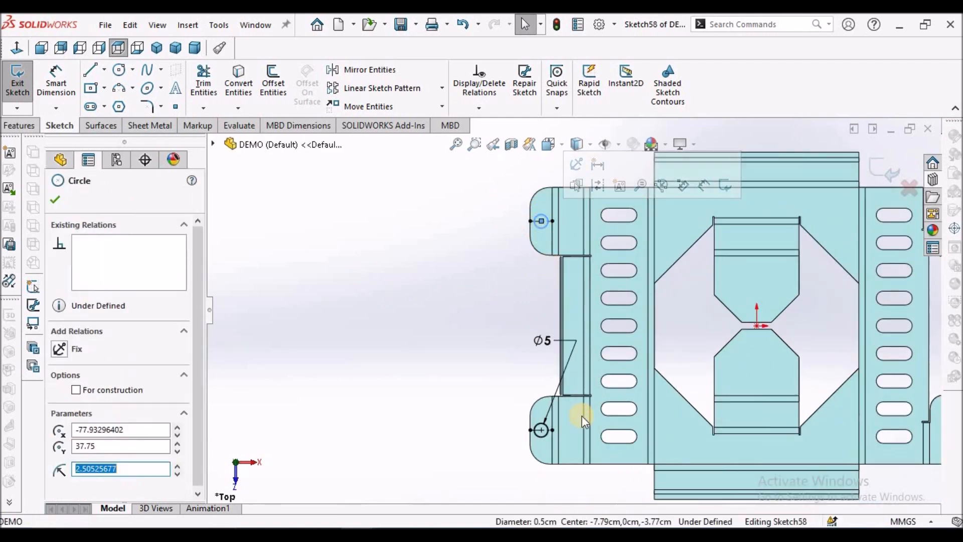
pyautogui.keyDown('ctrl'); pyautogui.click(543, 435); pyautogui.keyUp('ctrl')
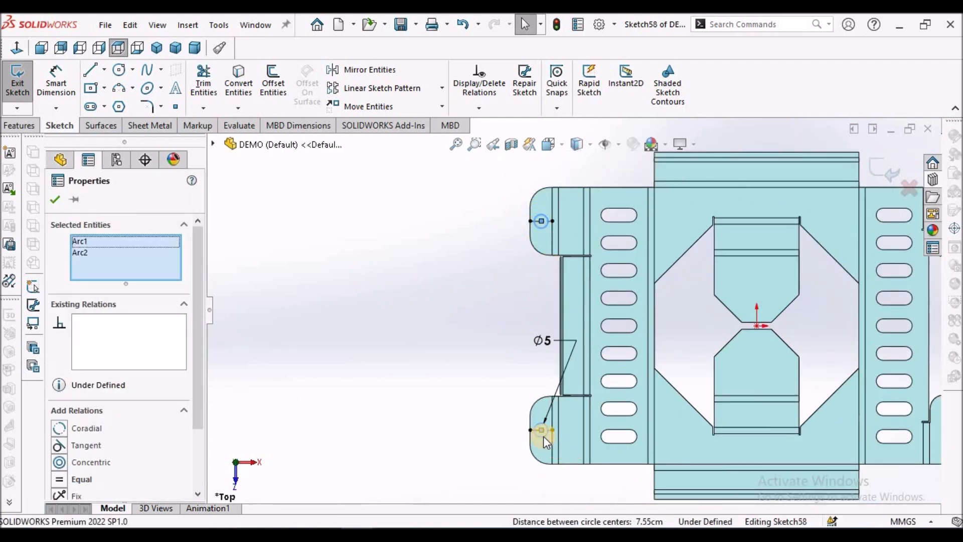
pyautogui.click(59, 480)
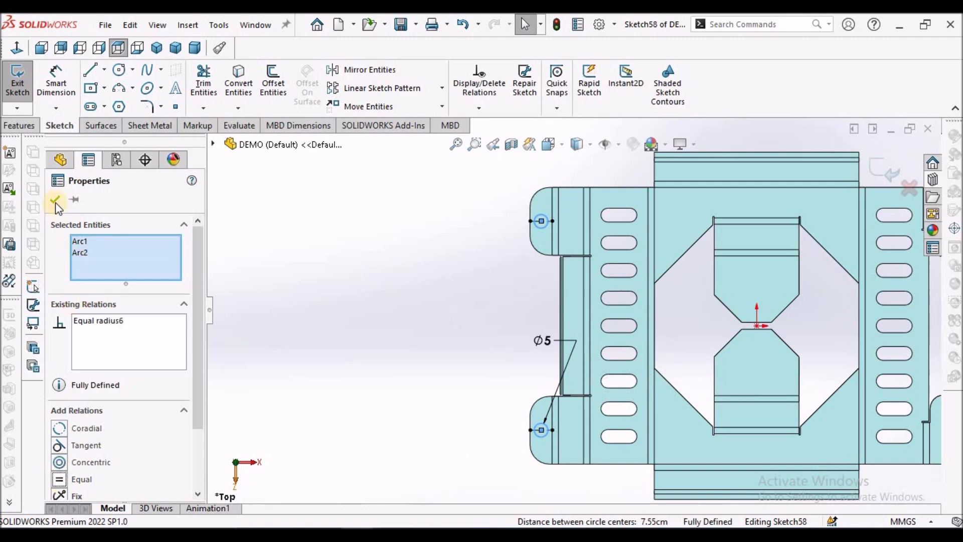
pyautogui.scroll(3, 827, 115)
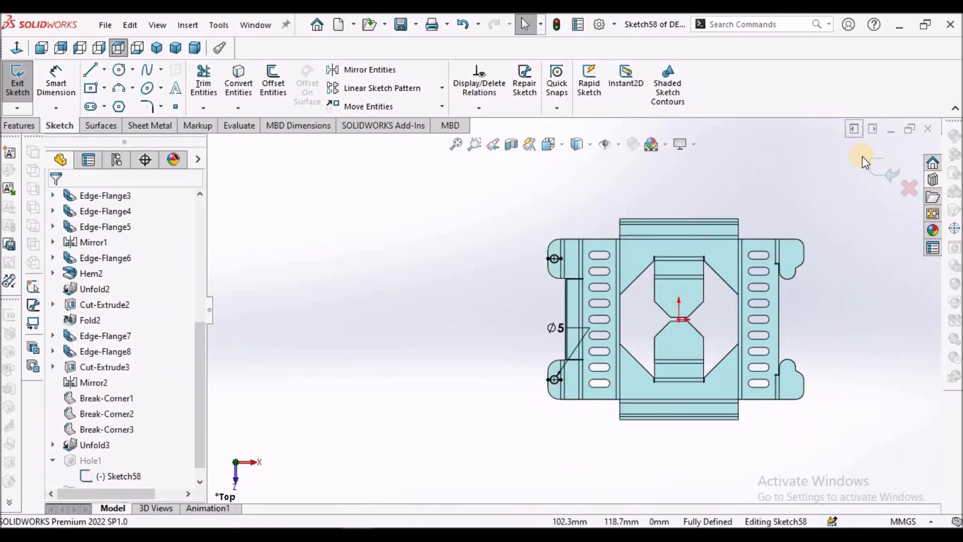
pyautogui.scroll(3, 531, 335)
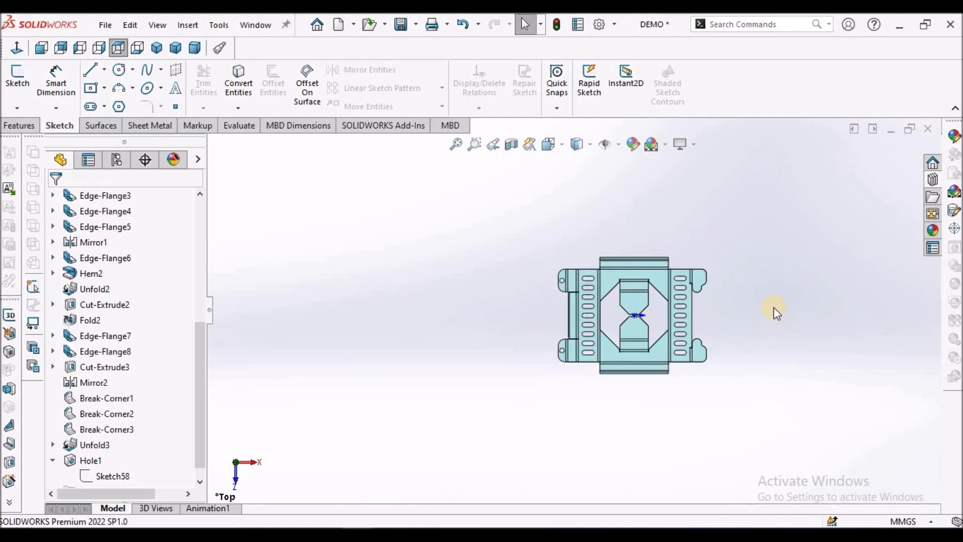
# Step: Place a 6 mm diameter Simple Hole, blind and linked to thickness, on the upper-right tab of the unfolded part
pyautogui.scroll(-2, 774, 310)
pyautogui.scroll(-2, 633, 291)
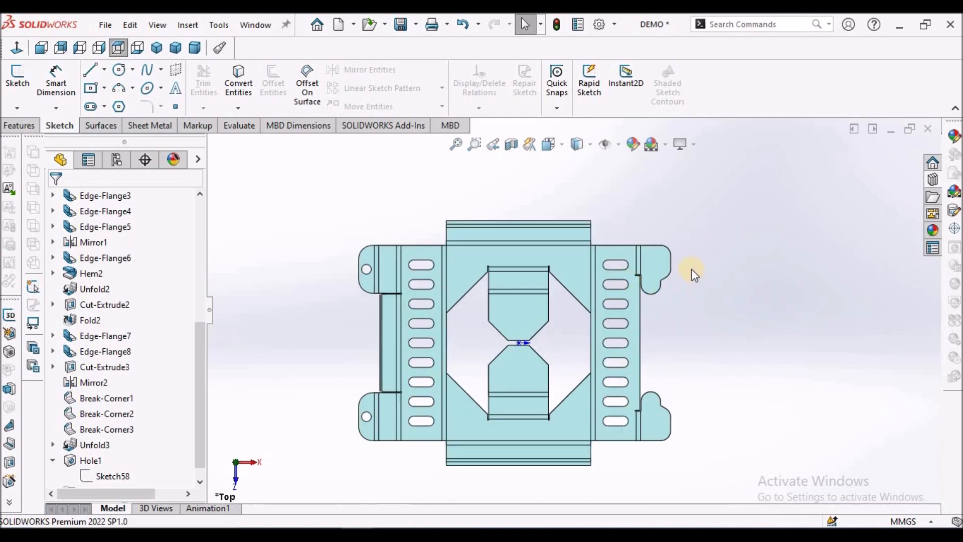
pyautogui.scroll(-2, 692, 275)
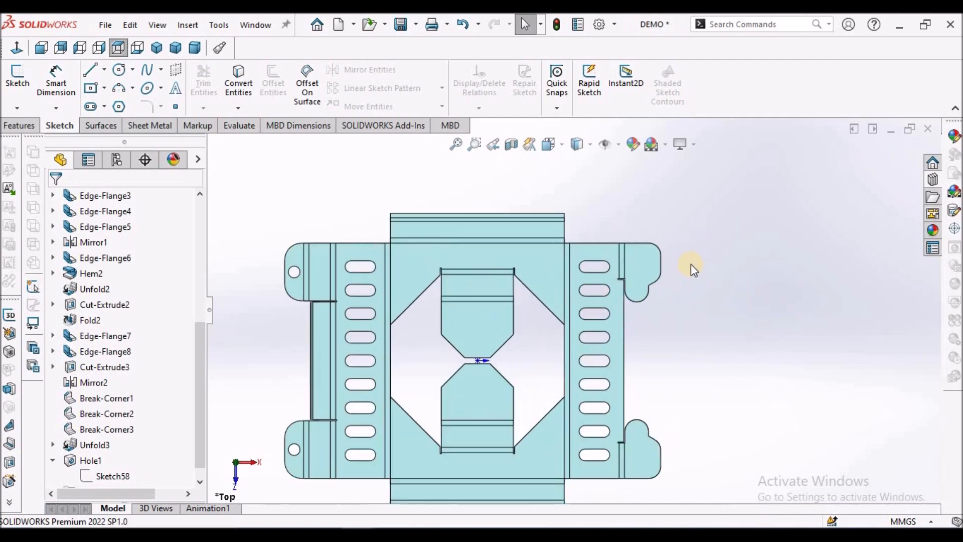
pyautogui.click(151, 125)
pyautogui.click(498, 94)
pyautogui.click(642, 264)
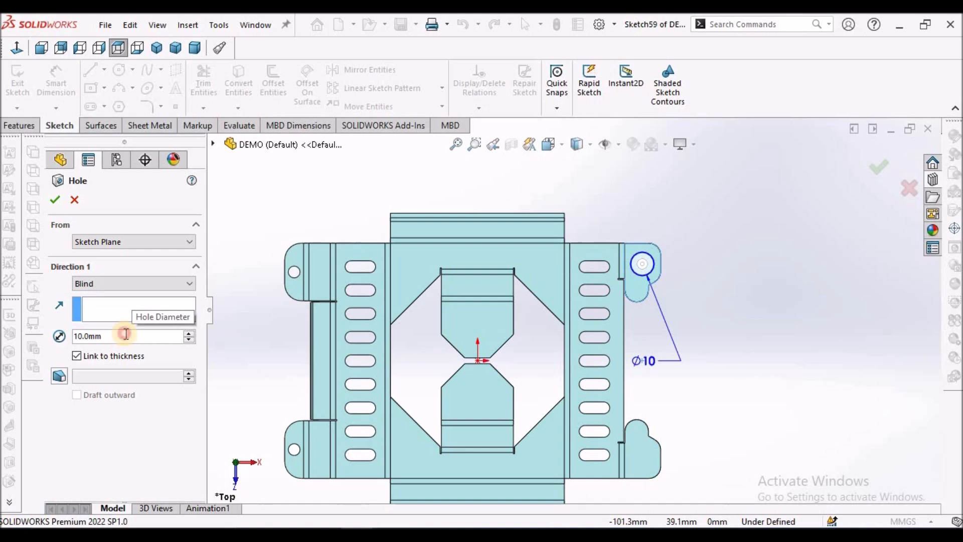
pyautogui.write('6')
pyautogui.press('Return')
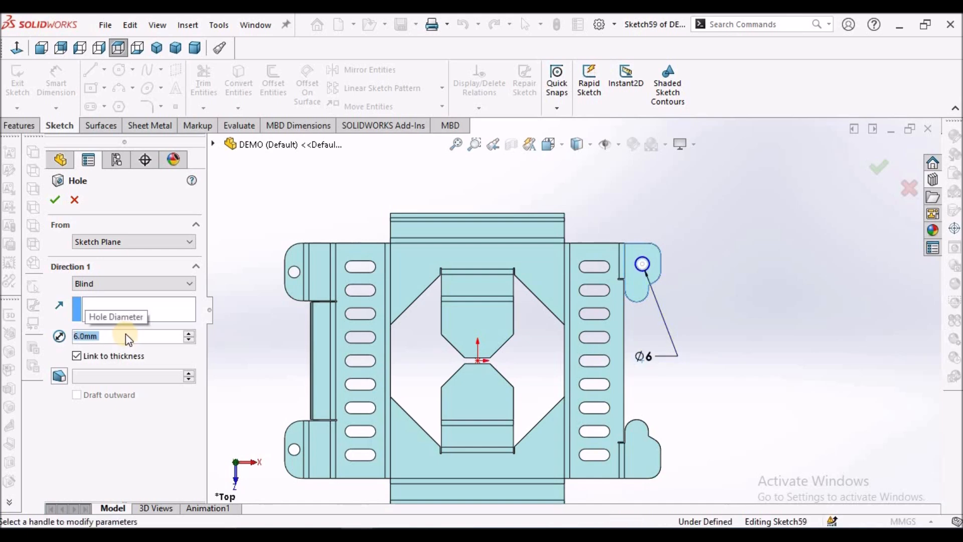
pyautogui.click(52, 202)
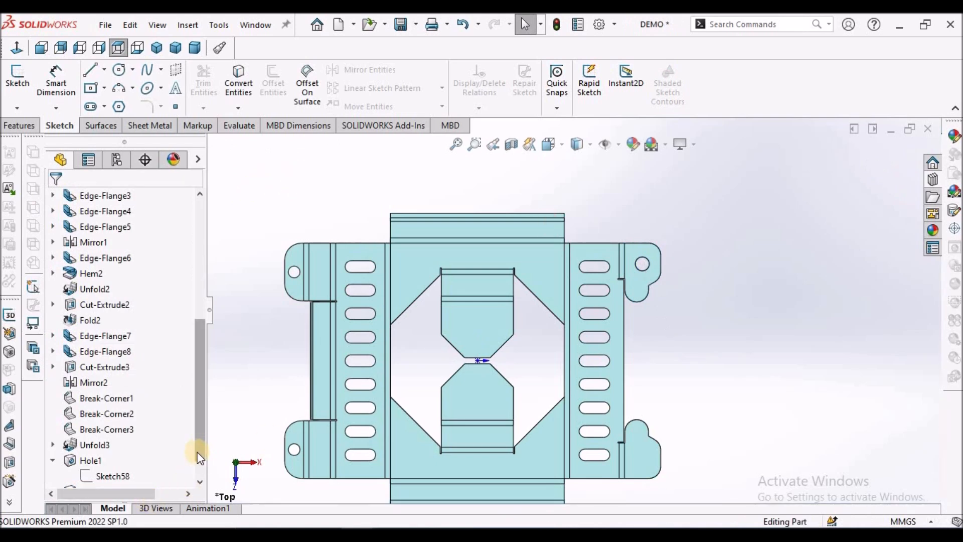
# Step: Open the sketch of the upper-right tab's 6 mm hole for editing
pyautogui.moveTo(198, 454); pyautogui.dragTo(199, 484)
pyautogui.click(53, 460)
pyautogui.click(118, 475)
pyautogui.click(123, 435)
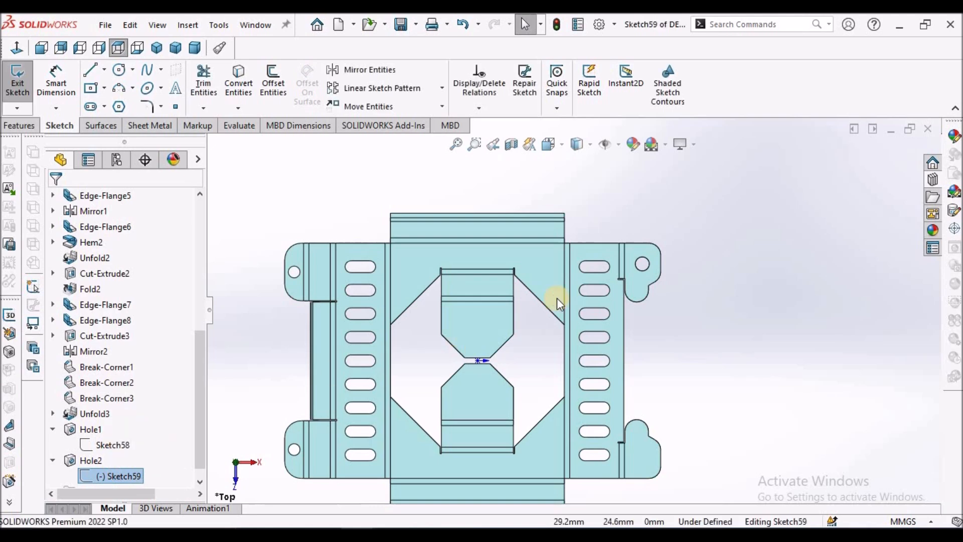
# Step: Sketch a horizontal construction line across the upper-right tab, from the midpoint of its outer edge to the nearest bend line
pyautogui.scroll(-3, 667, 280)
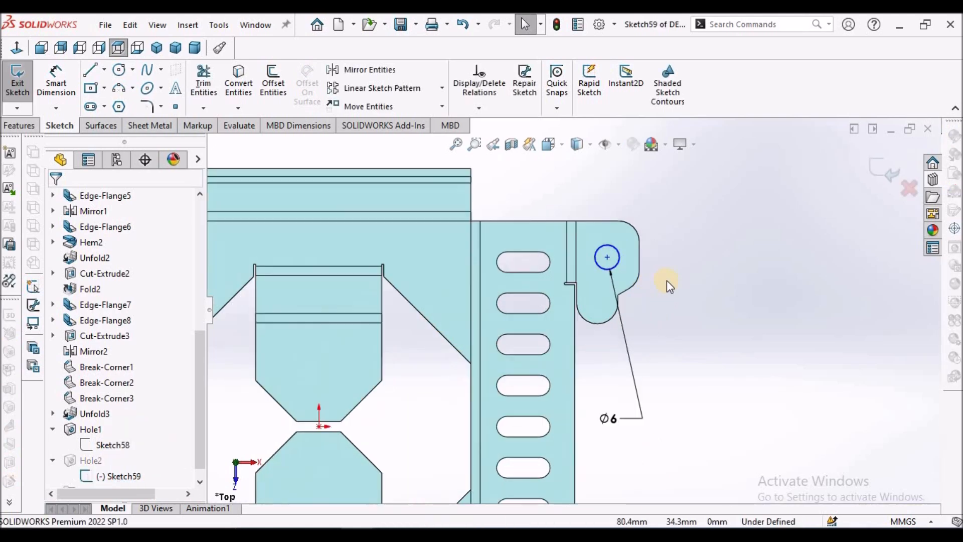
pyautogui.click(104, 69)
pyautogui.click(115, 102)
pyautogui.scroll(-2, 584, 273)
pyautogui.scroll(-2, 584, 273)
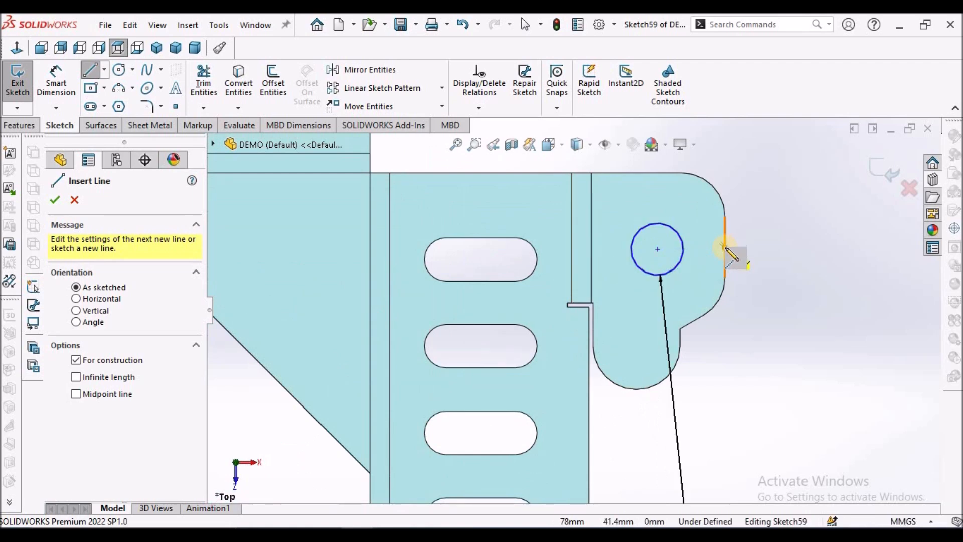
pyautogui.click(724, 247)
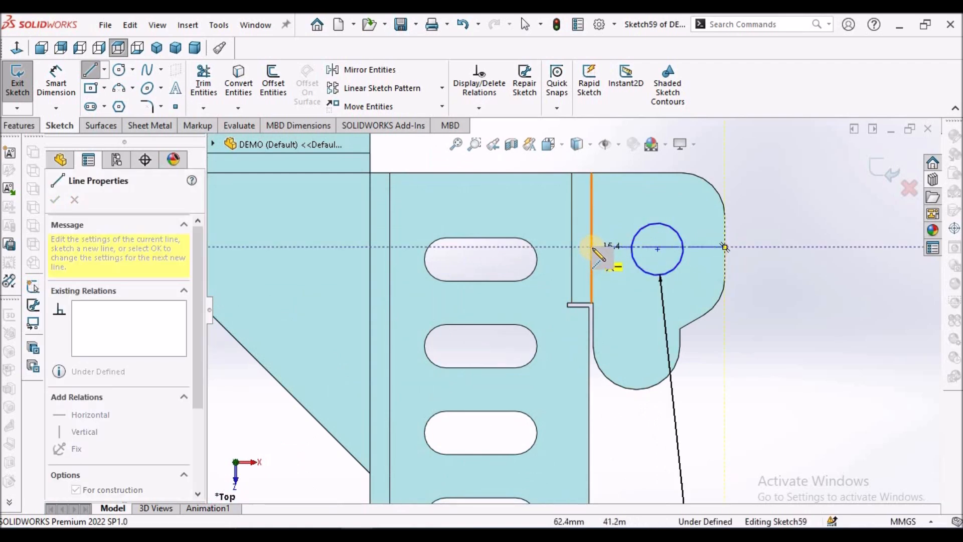
pyautogui.click(592, 247)
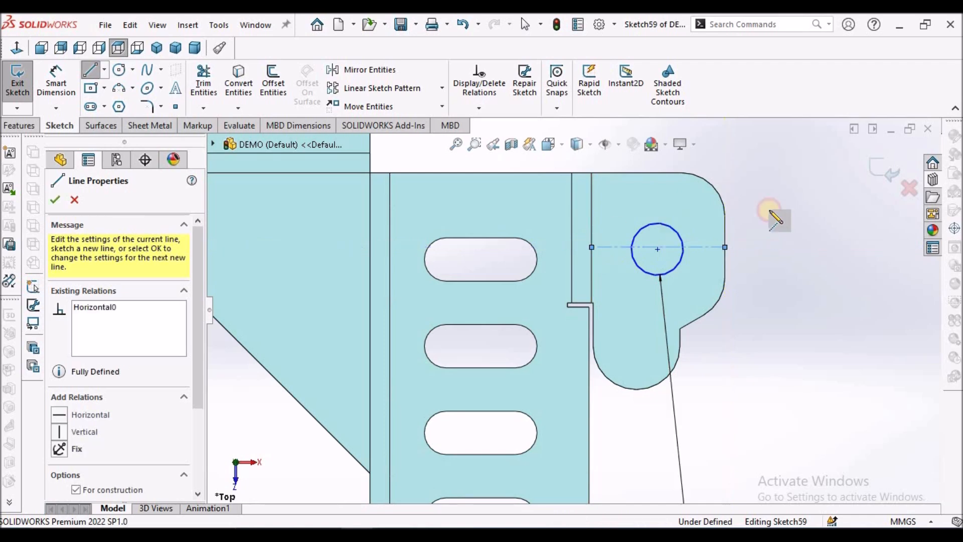
pyautogui.rightClick(815, 195)
pyautogui.click(827, 204)
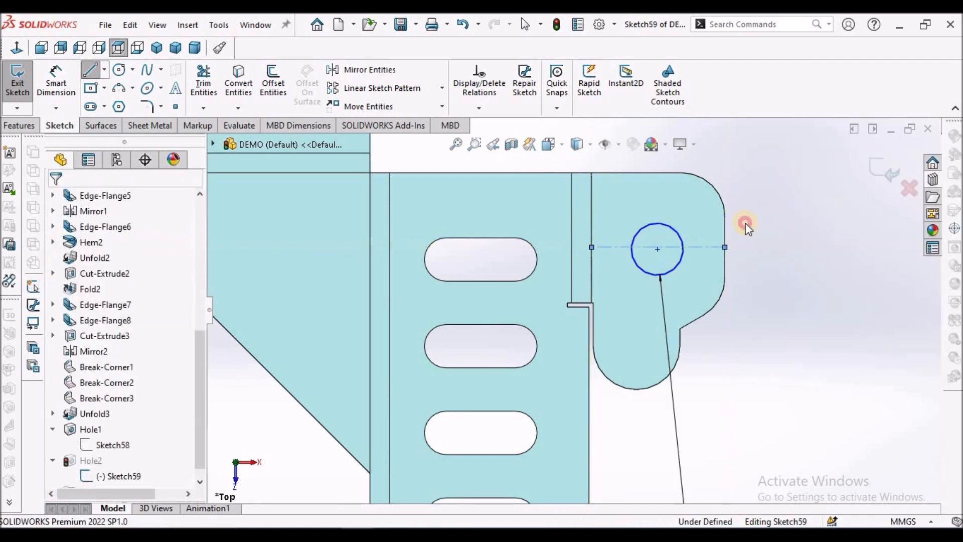
# Step: Snap the centre of the 6 mm circle to the midpoint of the upper-right tab's construction line
pyautogui.click(663, 244)
pyautogui.moveTo(668, 249)
pyautogui.mouseDown()
pyautogui.moveTo(680, 239)
pyautogui.moveTo(658, 247)
pyautogui.mouseUp()
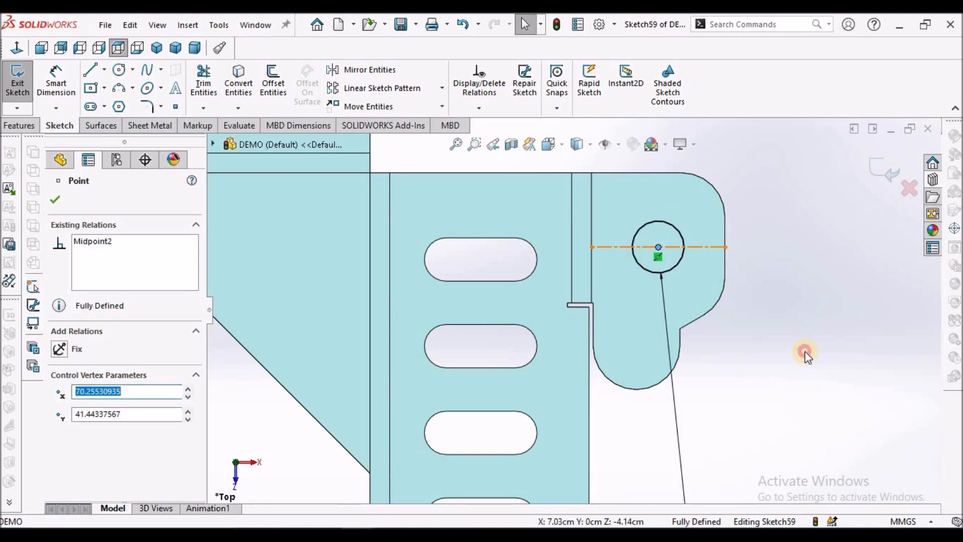
pyautogui.click(805, 354)
# Step: Sketch a horizontal construction line across the lower-right tab, from the midpoint of its outer edge to the nearest bend line
pyautogui.scroll(5, 576, 280)
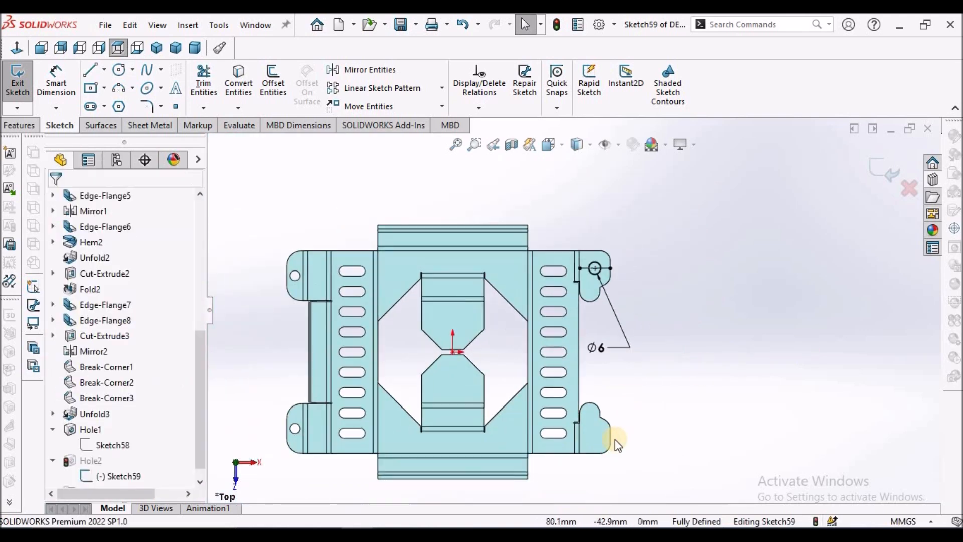
pyautogui.scroll(-2, 615, 438)
pyautogui.click(104, 69)
pyautogui.click(128, 101)
pyautogui.scroll(-2, 434, 407)
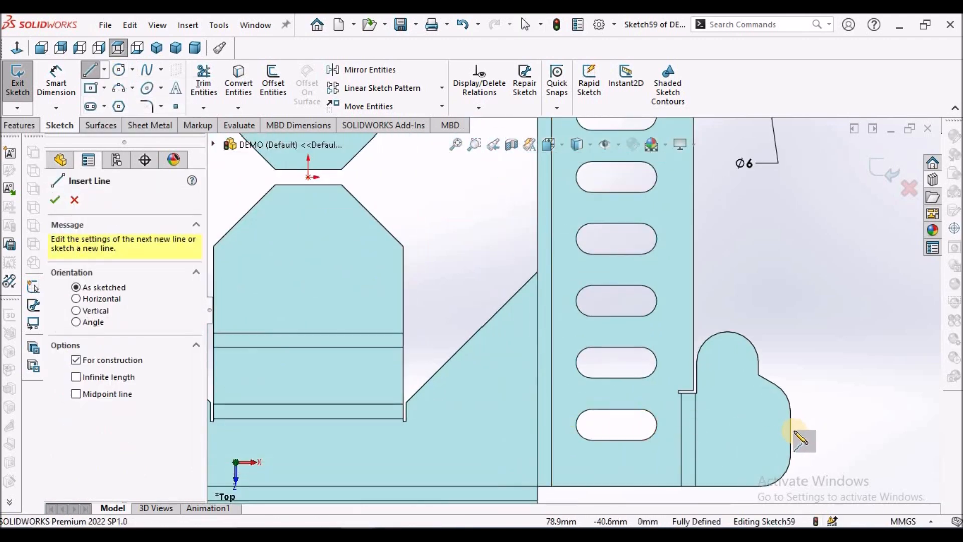
pyautogui.click(791, 432)
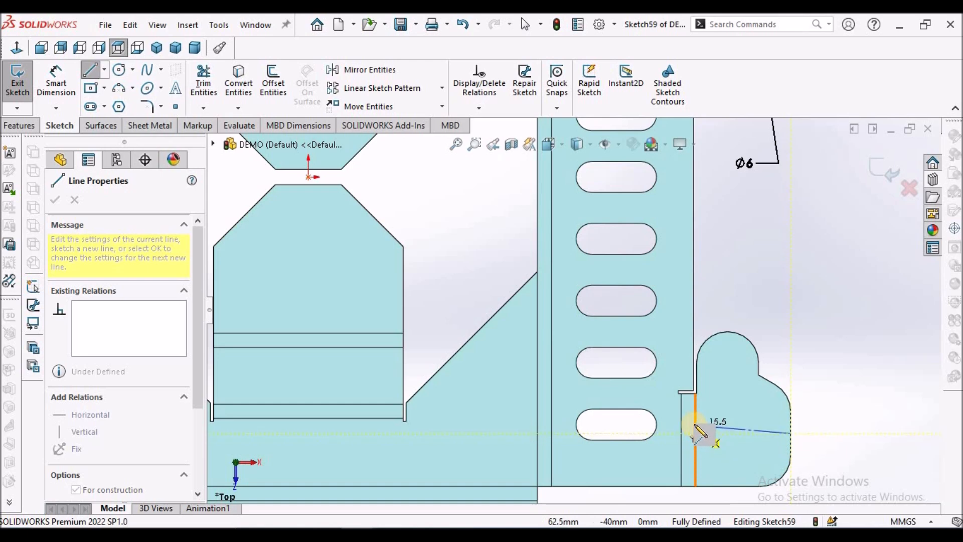
pyautogui.click(695, 432)
pyautogui.rightClick(808, 281)
pyautogui.click(811, 278)
pyautogui.scroll(4, 760, 374)
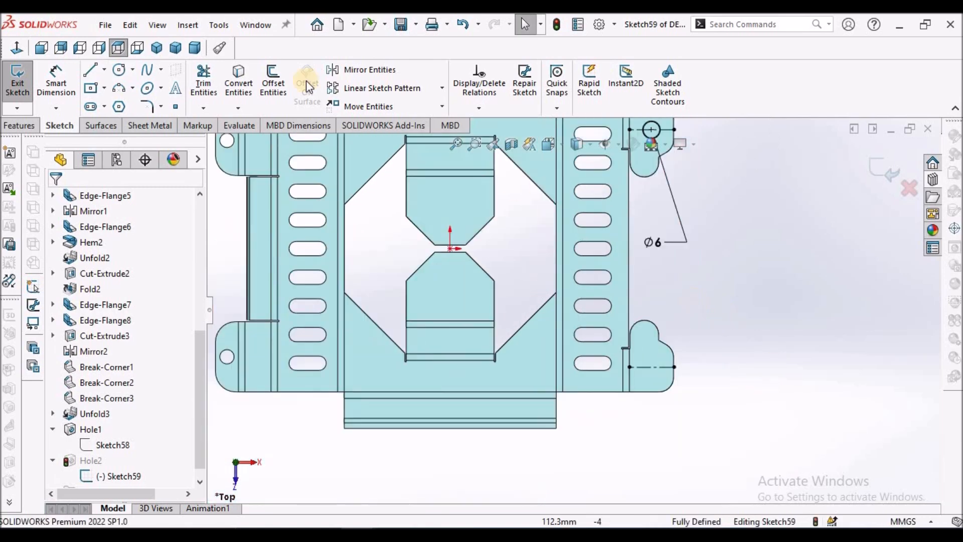
# Step: Sketch a circle on the lower-right tab, centred on the midpoint of its construction line
pyautogui.click(119, 69)
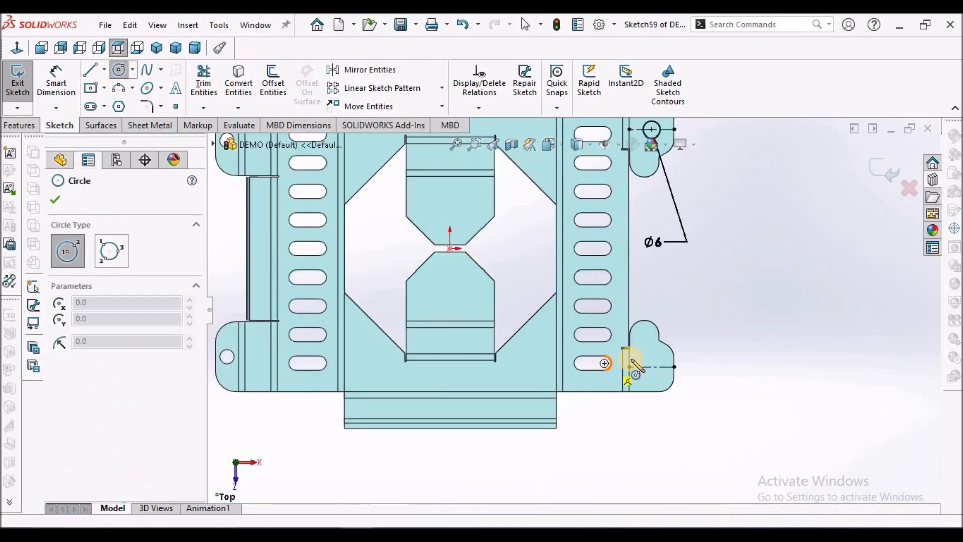
pyautogui.scroll(-3, 617, 369)
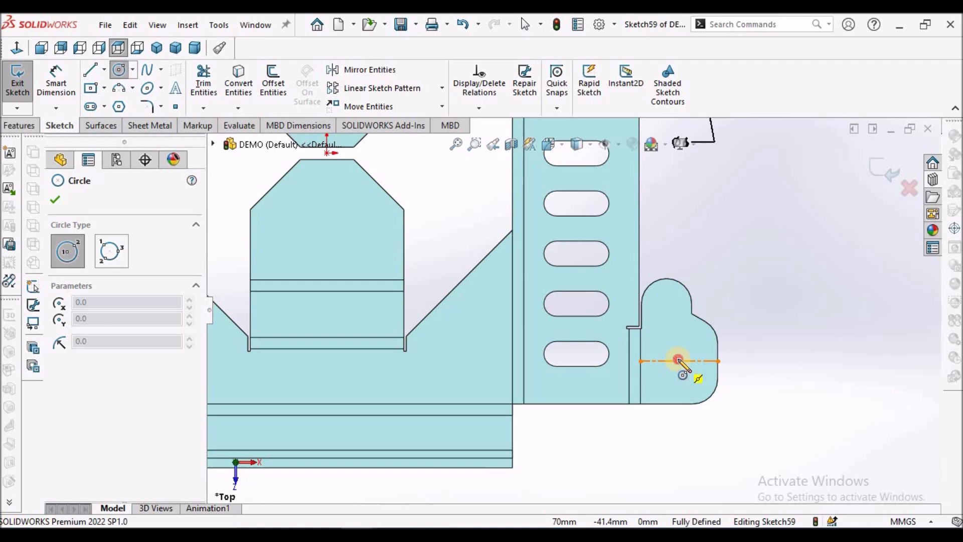
pyautogui.click(678, 361)
pyautogui.click(689, 351)
pyautogui.rightClick(741, 289)
pyautogui.click(748, 287)
pyautogui.press('f')
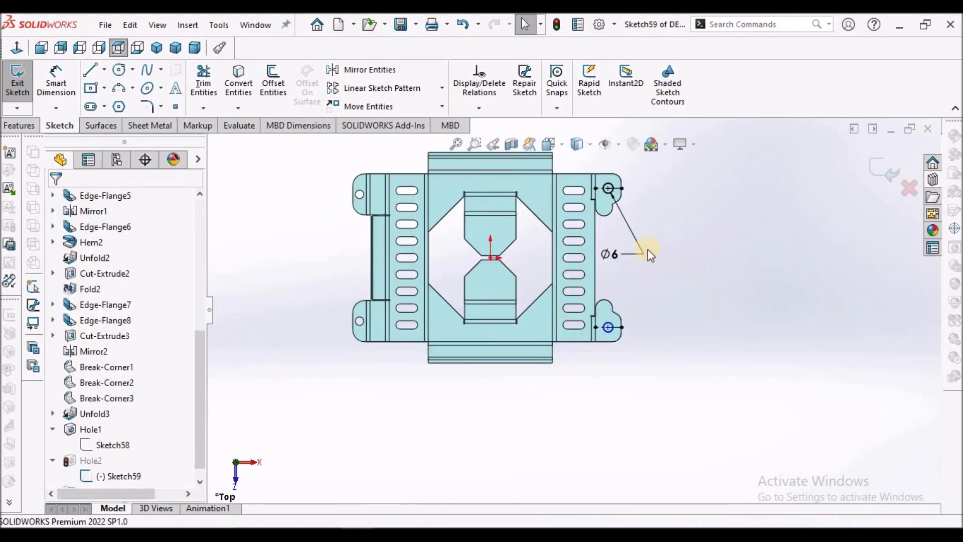
# Step: Make the lower-right tab's circle equal to the 6 mm circle and finish editing the hole sketch
pyautogui.scroll(-3, 651, 257)
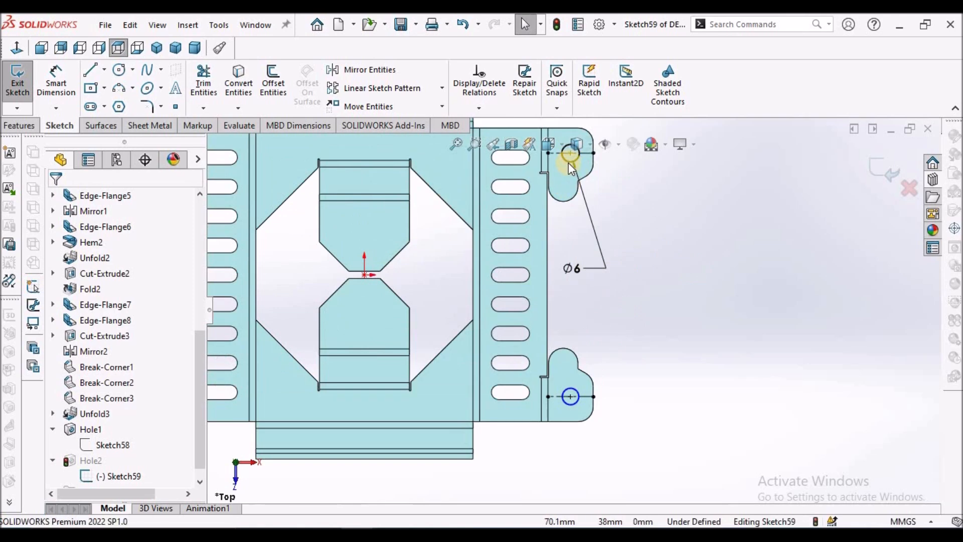
pyautogui.click(569, 158)
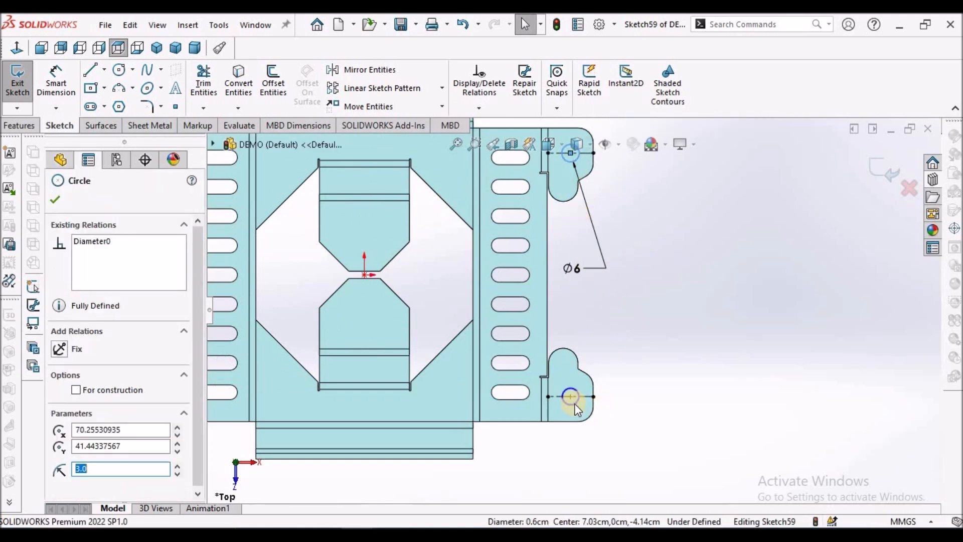
pyautogui.keyDown('ctrl'); pyautogui.click(574, 404); pyautogui.keyUp('ctrl')
pyautogui.click(75, 480)
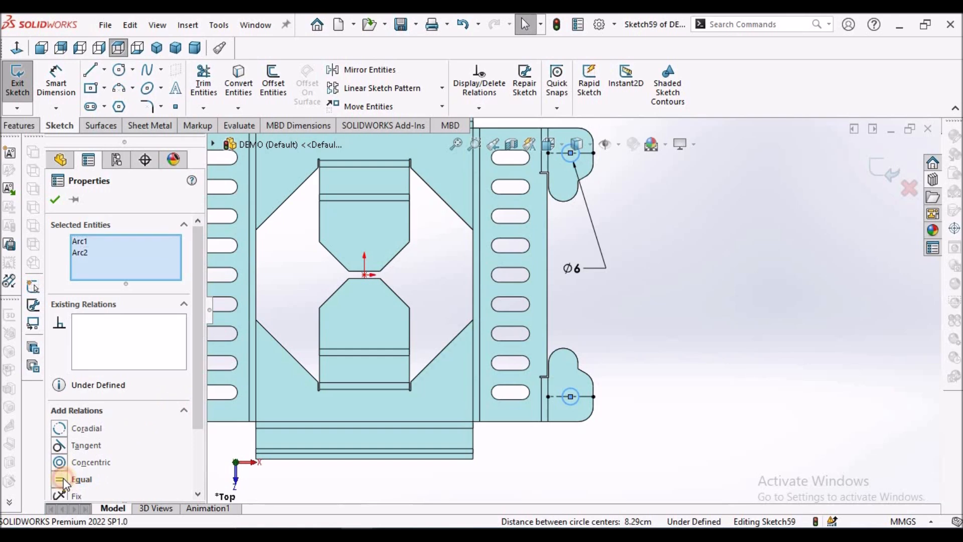
pyautogui.click(54, 198)
pyautogui.scroll(5, 569, 301)
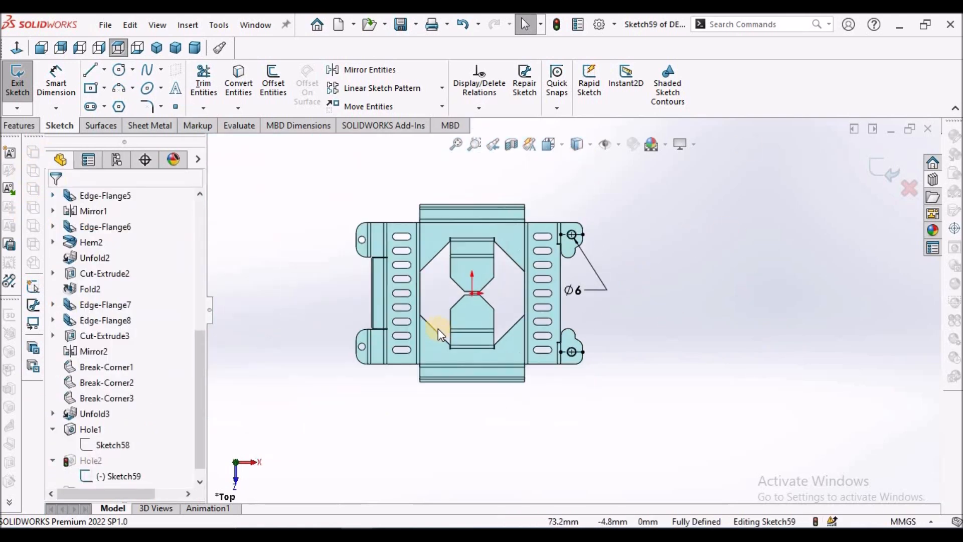
pyautogui.scroll(-2, 431, 326)
pyautogui.click(885, 171)
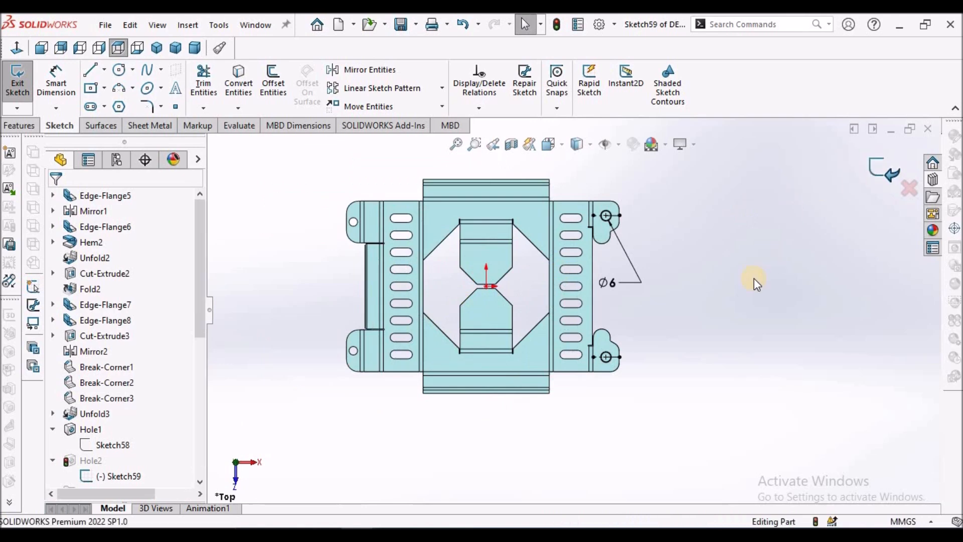
pyautogui.click(751, 276)
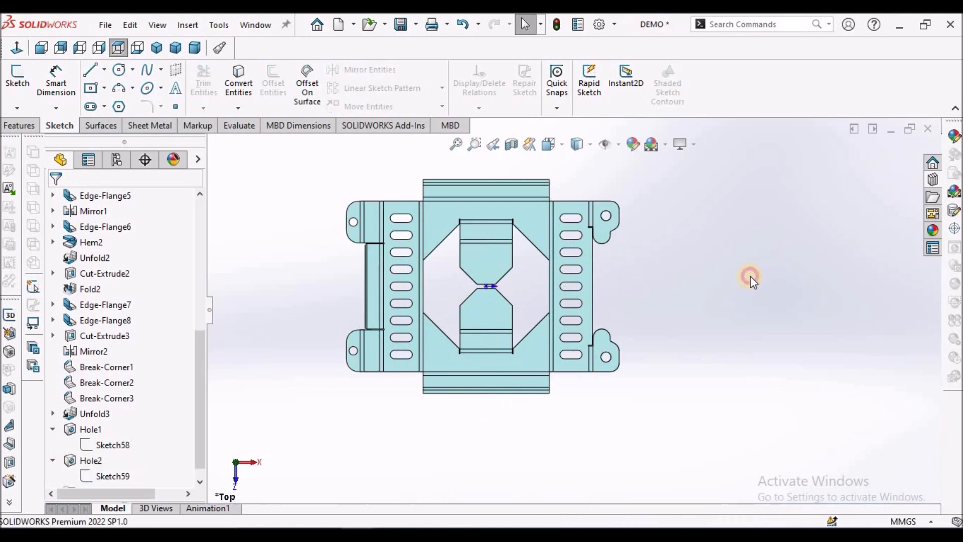
# Step: Fold all bends of the part with the base face kept fixed, and save the part in isometric view
pyautogui.click(142, 127)
pyautogui.click(638, 90)
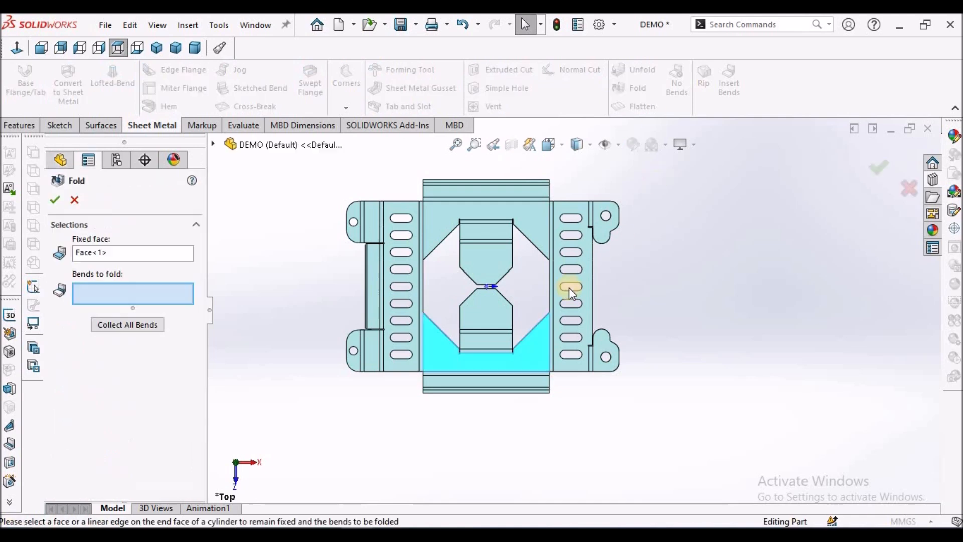
pyautogui.click(149, 325)
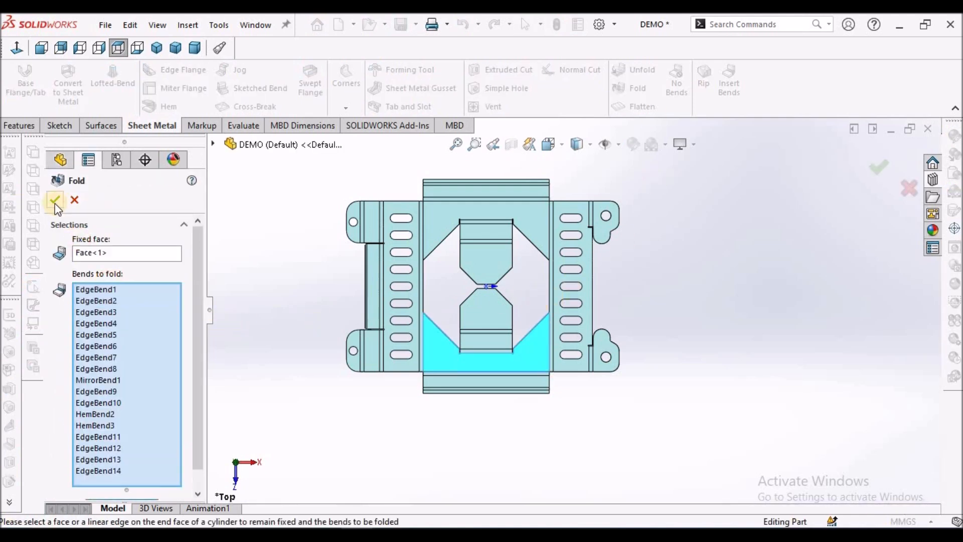
pyautogui.click(55, 200)
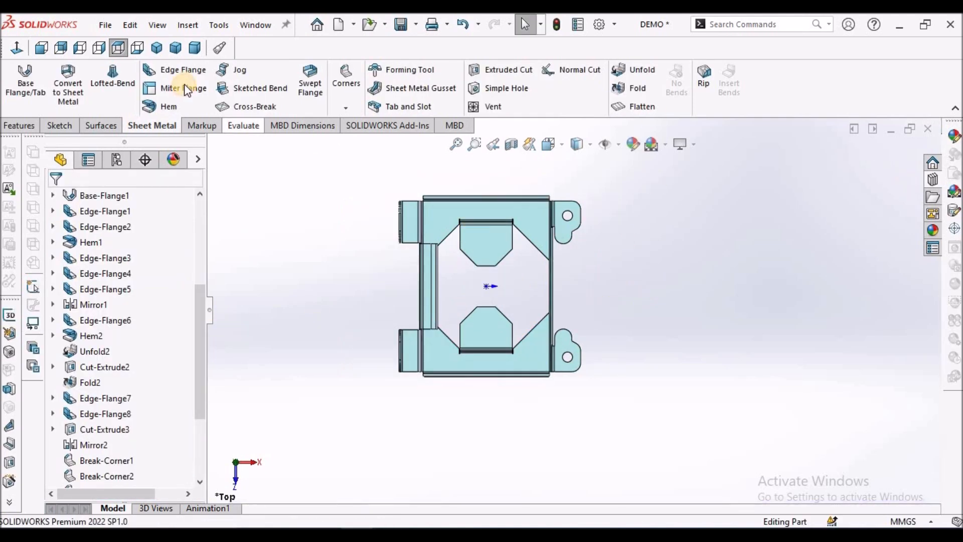
pyautogui.click(159, 48)
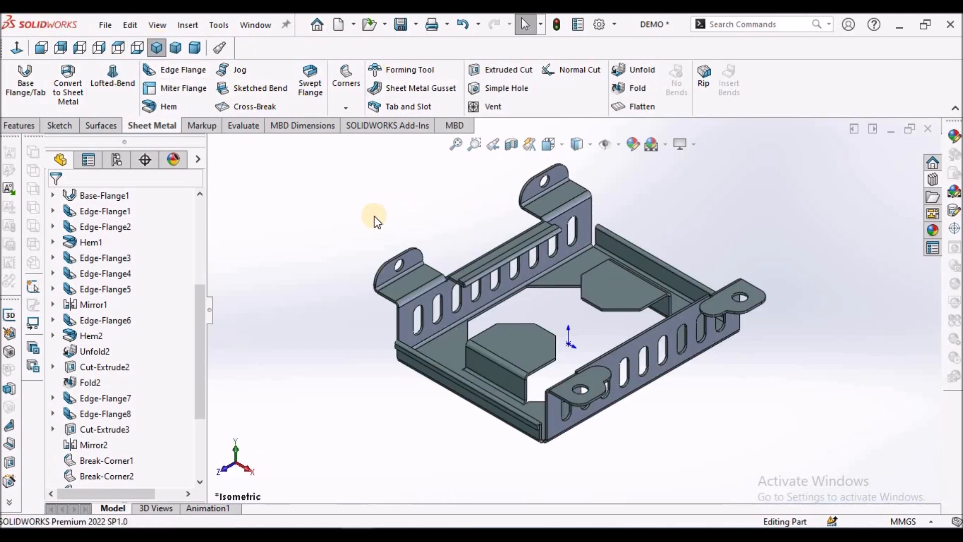
pyautogui.click(401, 24)
# Step: Place the round flange forming tool from the extruded flanges library folder on the top face of the rear raised tab
pyautogui.click(953, 194)
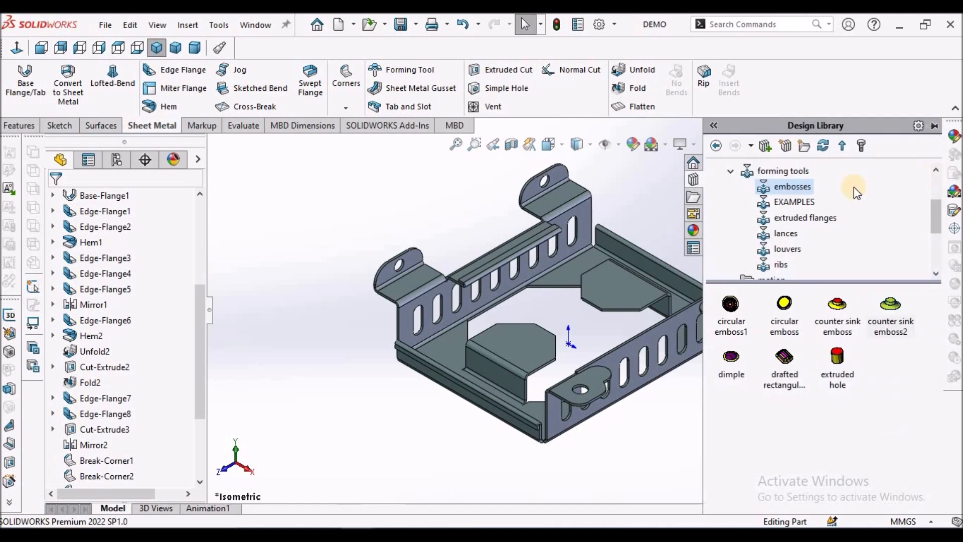
pyautogui.click(782, 171)
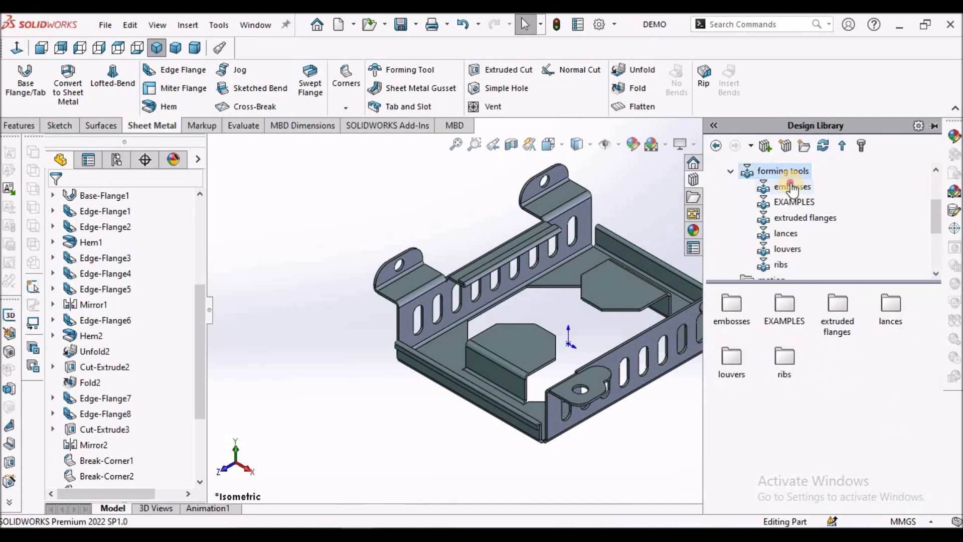
pyautogui.click(791, 187)
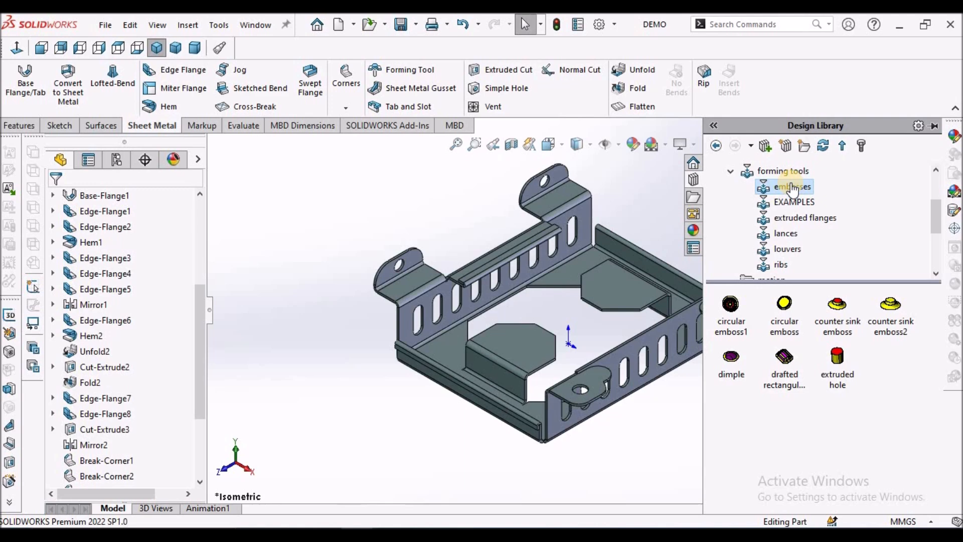
pyautogui.click(796, 221)
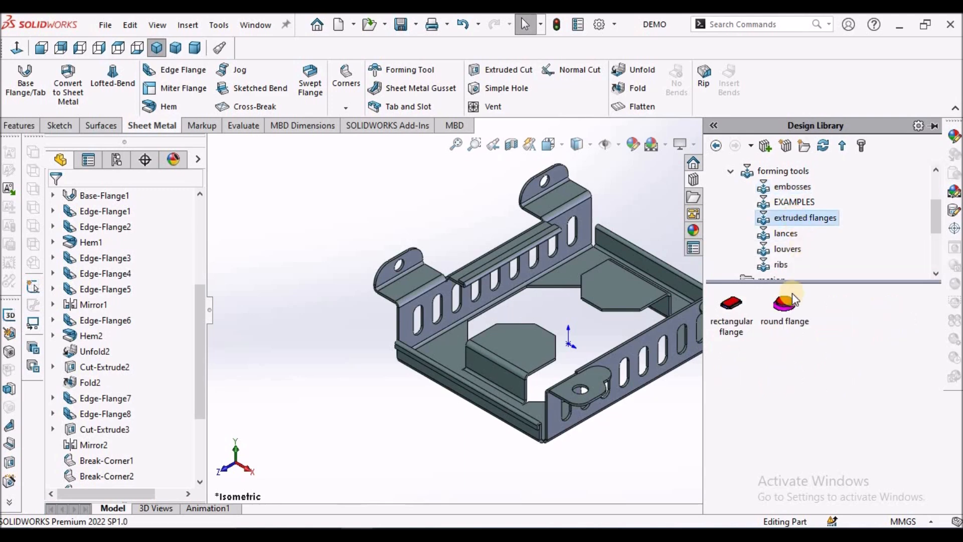
pyautogui.moveTo(784, 312)
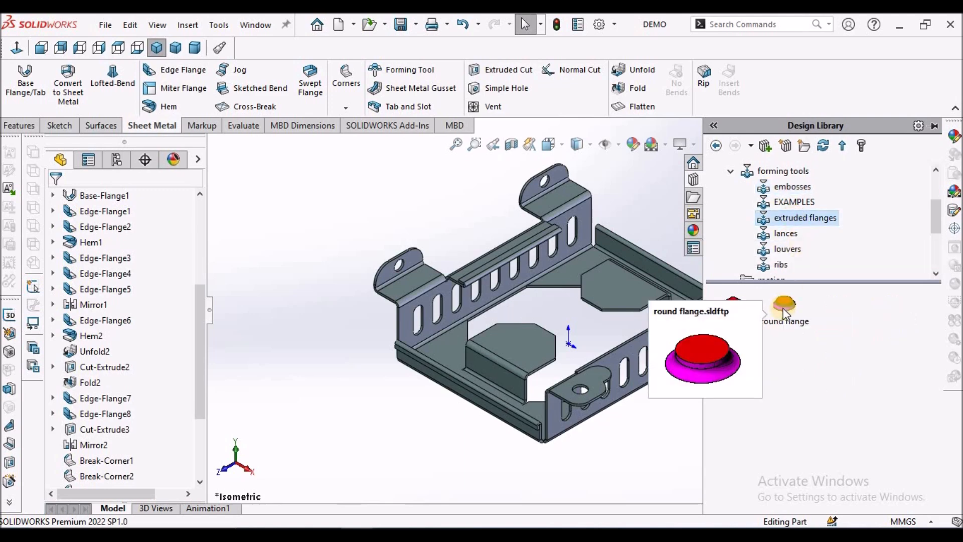
pyautogui.moveTo(783, 310); pyautogui.dragTo(616, 283)
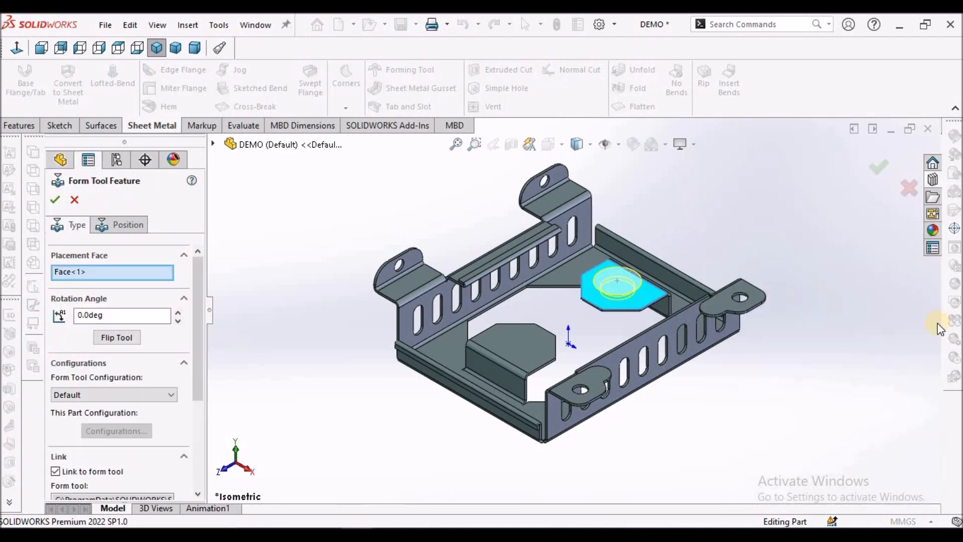
# Step: In the form tool's position sketch, draw a horizontal construction line between the two side corners of the rear raised tab
pyautogui.click(120, 223)
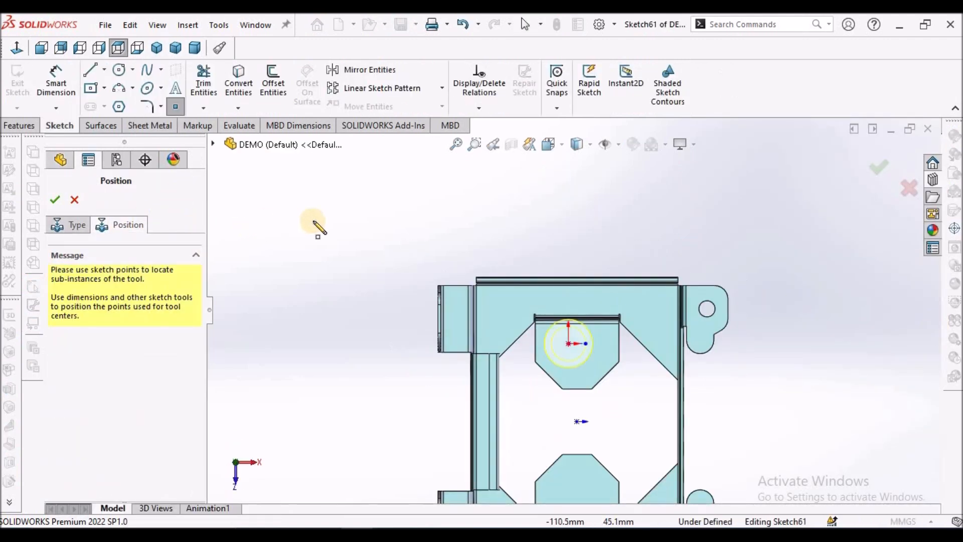
pyautogui.rightClick(321, 220)
pyautogui.click(350, 227)
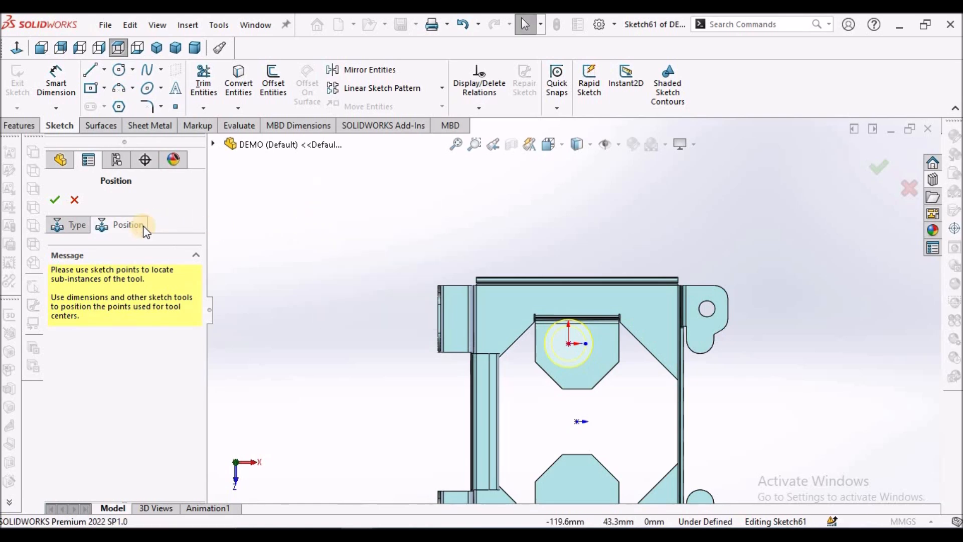
pyautogui.scroll(-5, 590, 324)
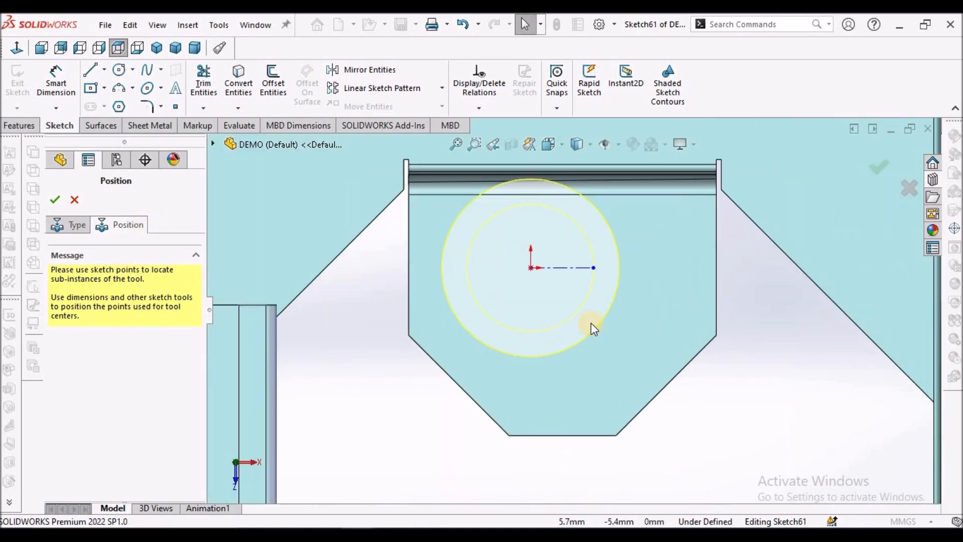
pyautogui.click(101, 73)
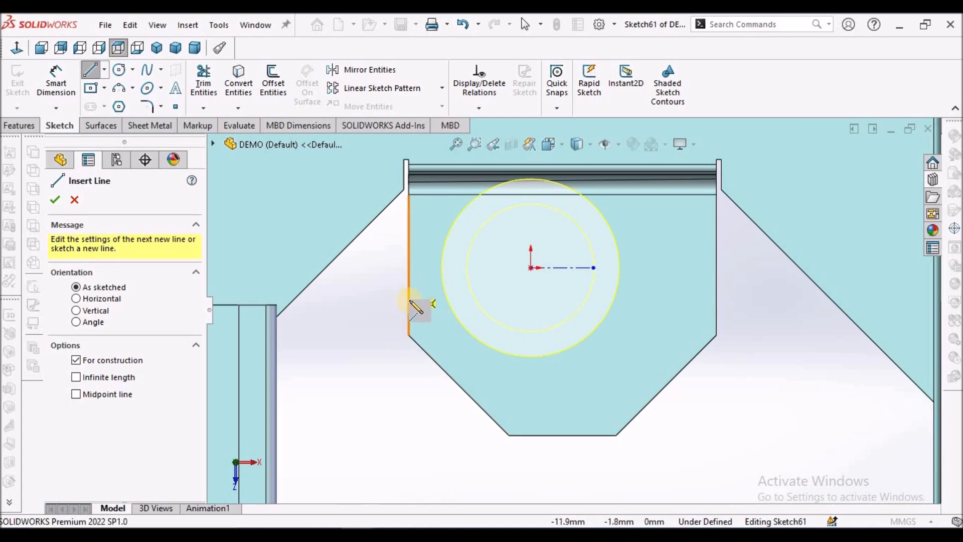
pyautogui.click(409, 335)
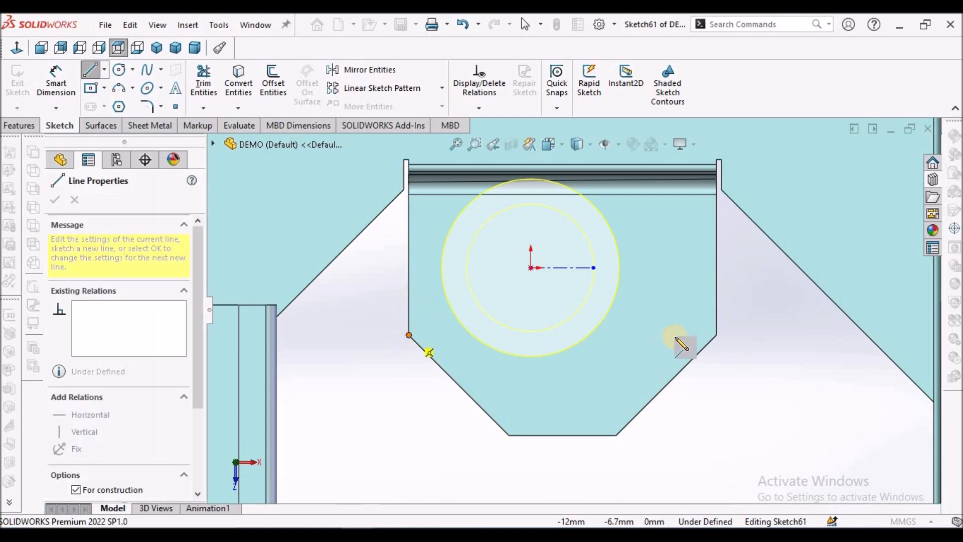
pyautogui.click(716, 335)
pyautogui.rightClick(779, 358)
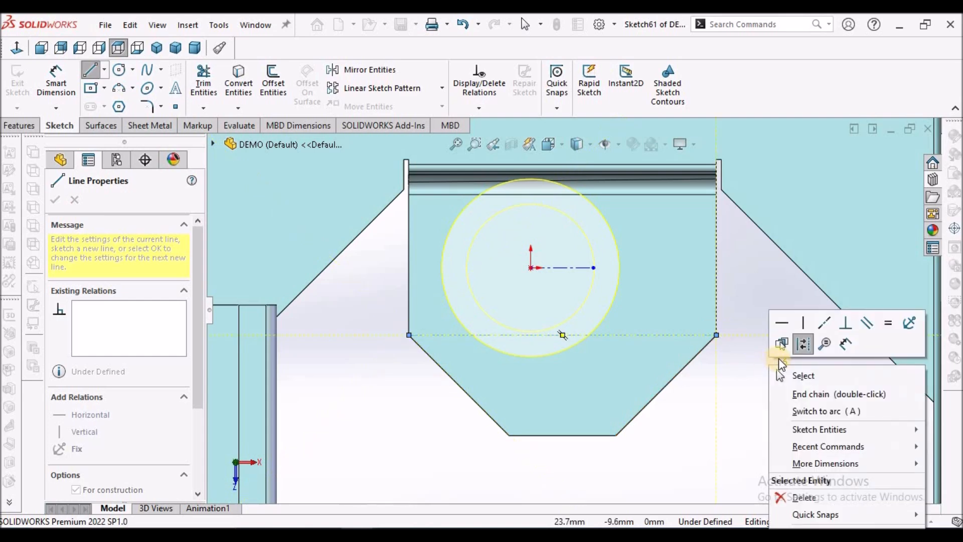
pyautogui.click(787, 372)
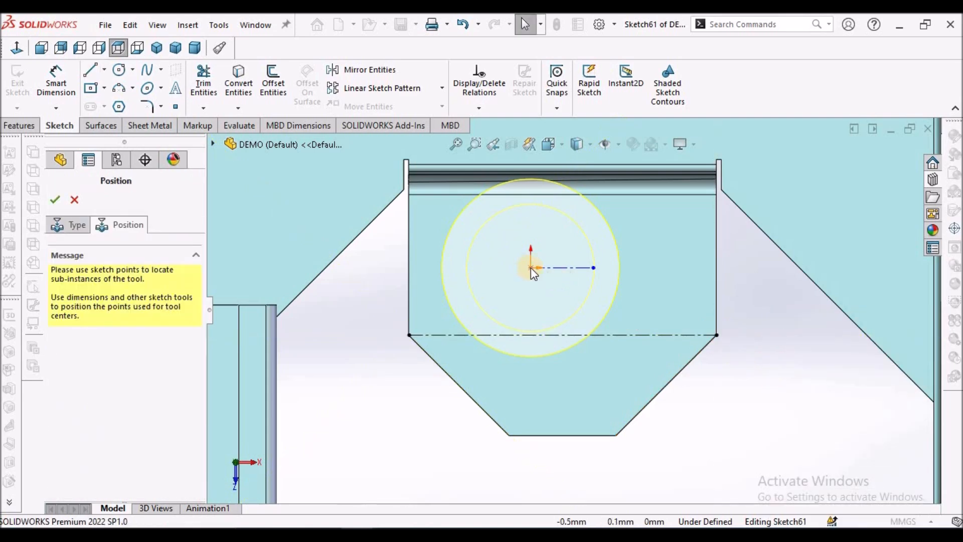
# Step: Move the form tool's centre to the midpoint of the construction line and complete the round flange
pyautogui.click(562, 333)
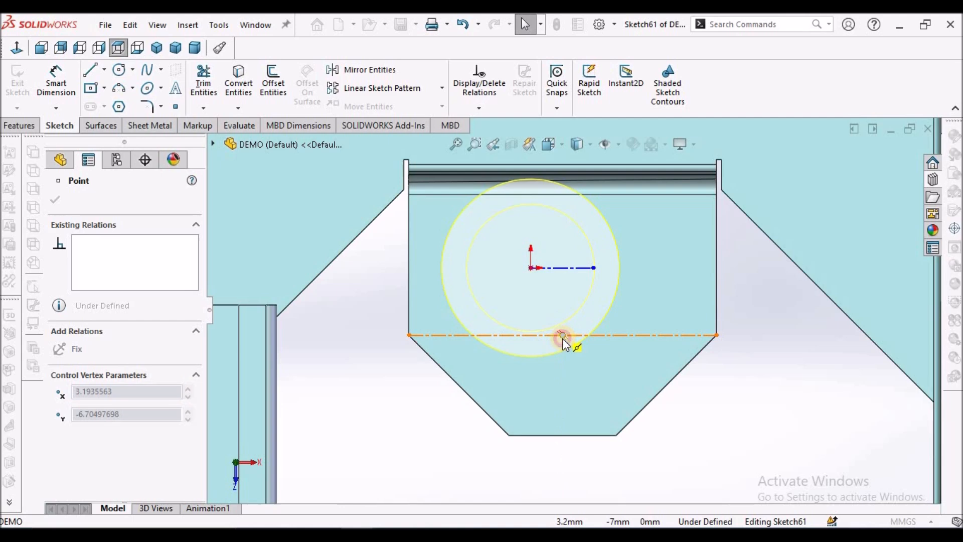
pyautogui.click(752, 362)
pyautogui.scroll(3, 752, 361)
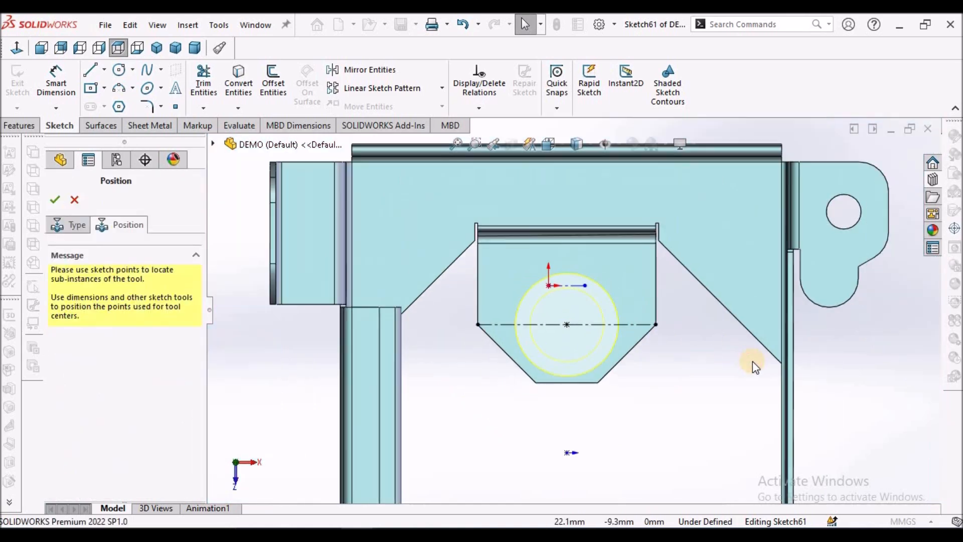
pyautogui.click(56, 201)
pyautogui.scroll(5, 647, 351)
pyautogui.moveTo(640, 361); pyautogui.dragTo(607, 358, button='middle')
pyautogui.scroll(-5, 613, 350)
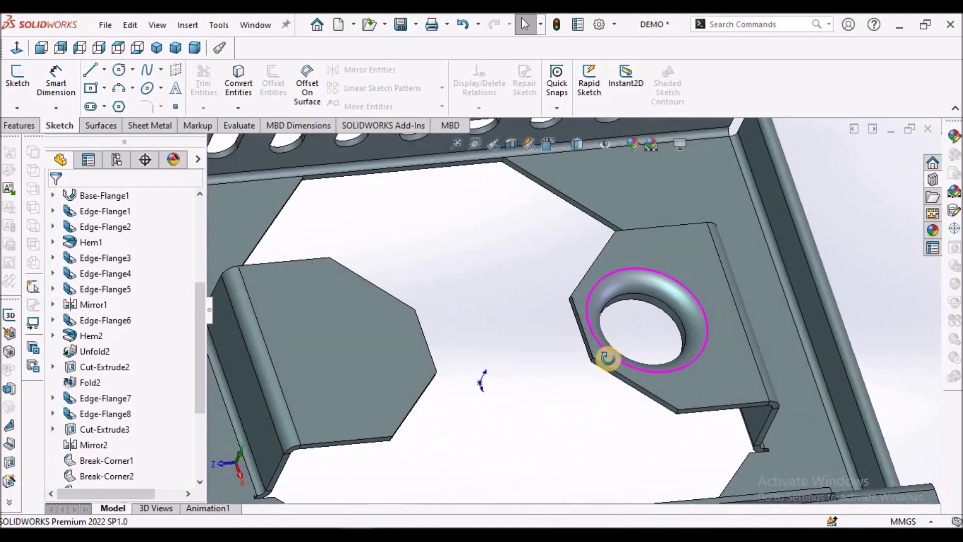
pyautogui.scroll(3, 610, 382)
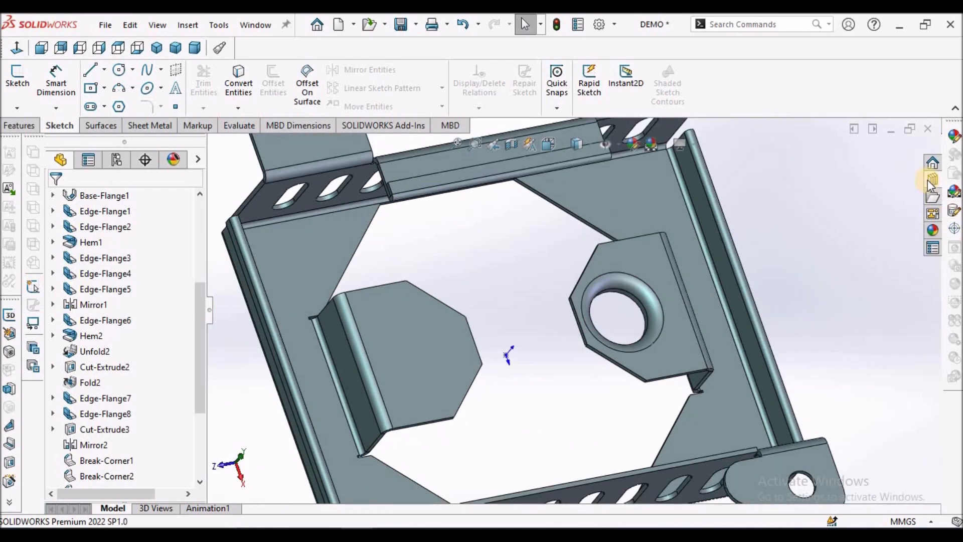
# Step: Place the counter sink emboss2 forming tool from the embosses library folder on the top face of the front raised tab
pyautogui.click(930, 179)
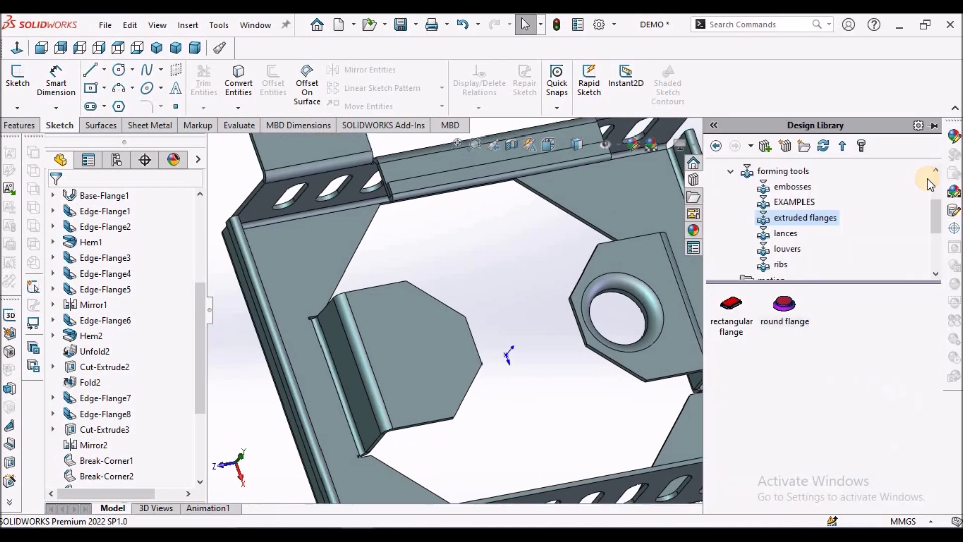
pyautogui.click(776, 190)
pyautogui.click(898, 323)
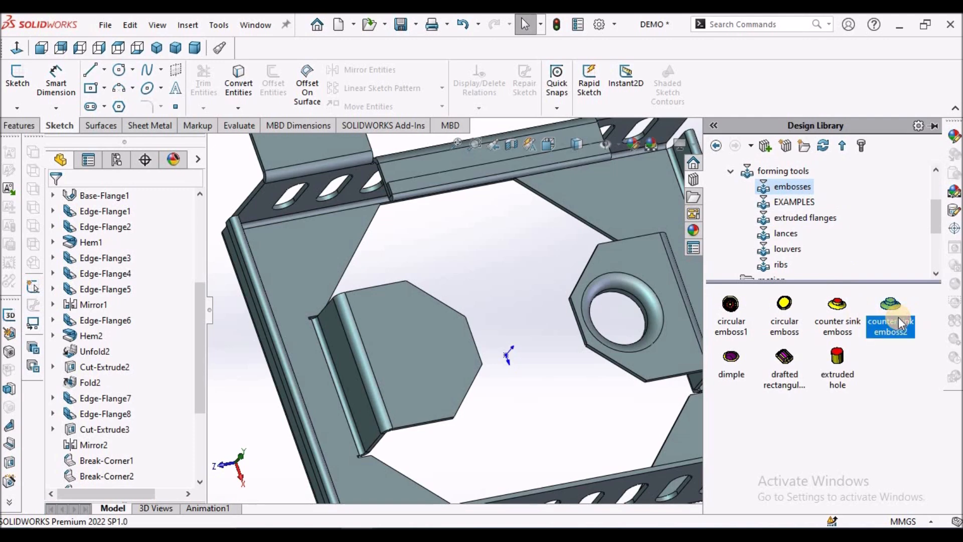
pyautogui.moveTo(892, 310); pyautogui.dragTo(417, 353)
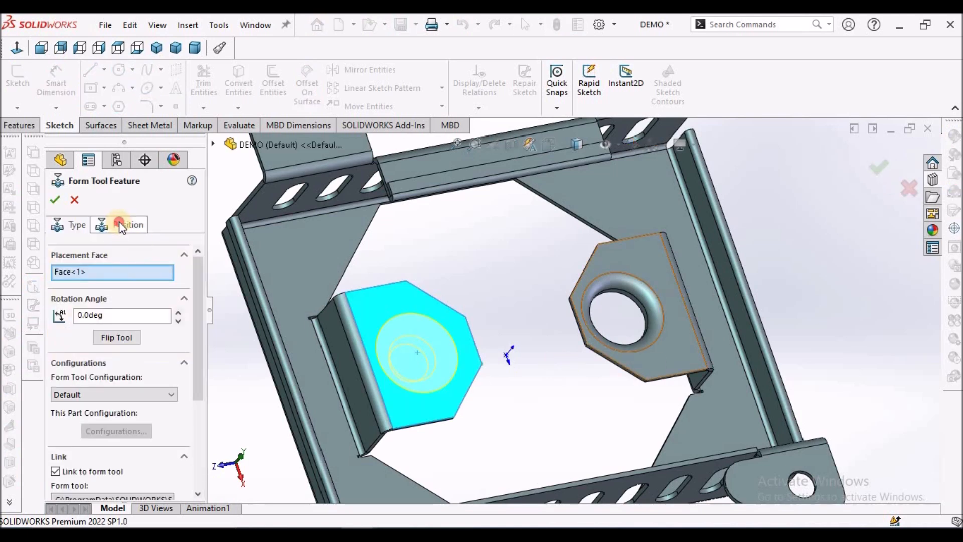
# Step: In the form tool's position sketch, draw a horizontal construction line between the two side corners of the front raised tab
pyautogui.click(120, 225)
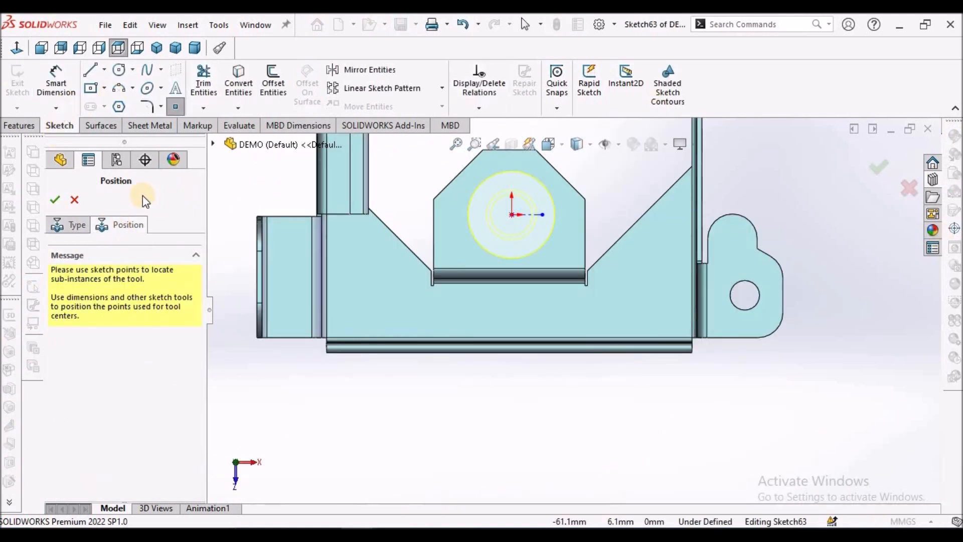
pyautogui.click(21, 50)
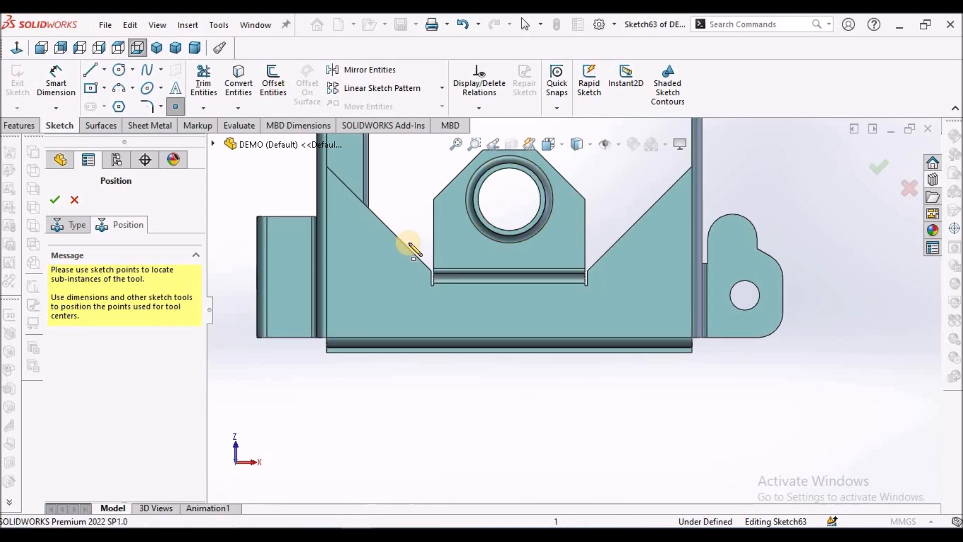
pyautogui.rightClick(316, 217)
pyautogui.click(339, 221)
pyautogui.click(90, 69)
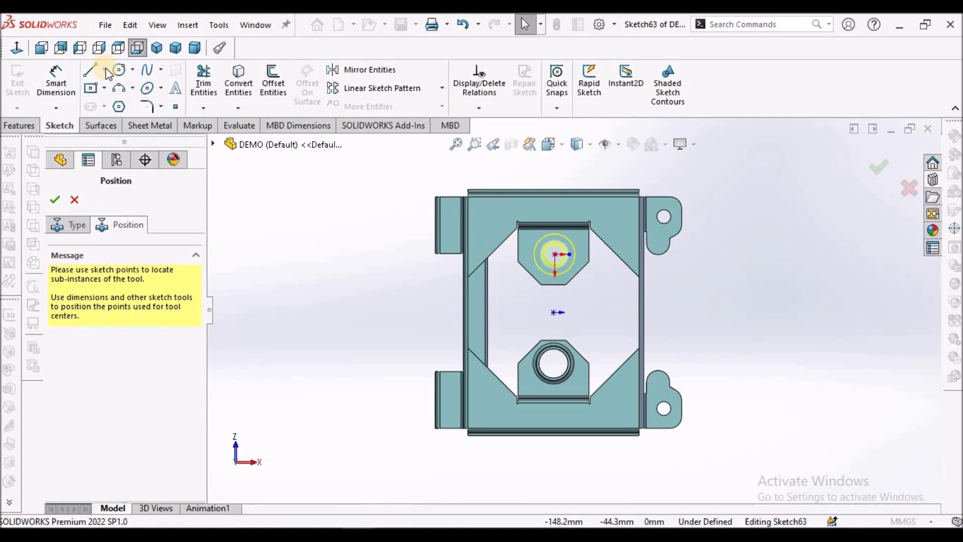
pyautogui.click(104, 69)
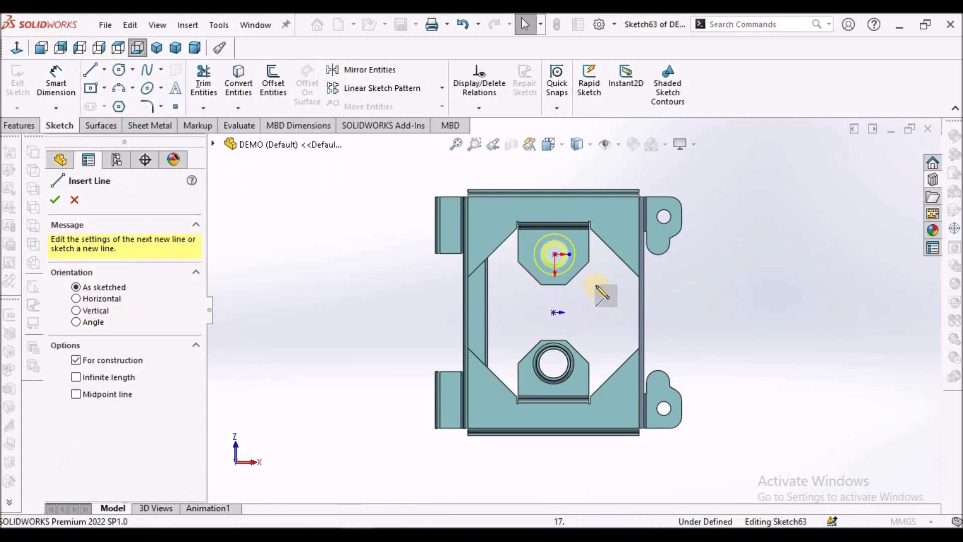
pyautogui.scroll(-5, 572, 281)
pyautogui.moveTo(396, 253); pyautogui.dragTo(658, 253)
pyautogui.rightClick(737, 326)
pyautogui.click(778, 338)
# Step: Move the form tool's centre to the midpoint of the construction line and complete the countersink emboss
pyautogui.moveTo(529, 224); pyautogui.dragTo(527, 253)
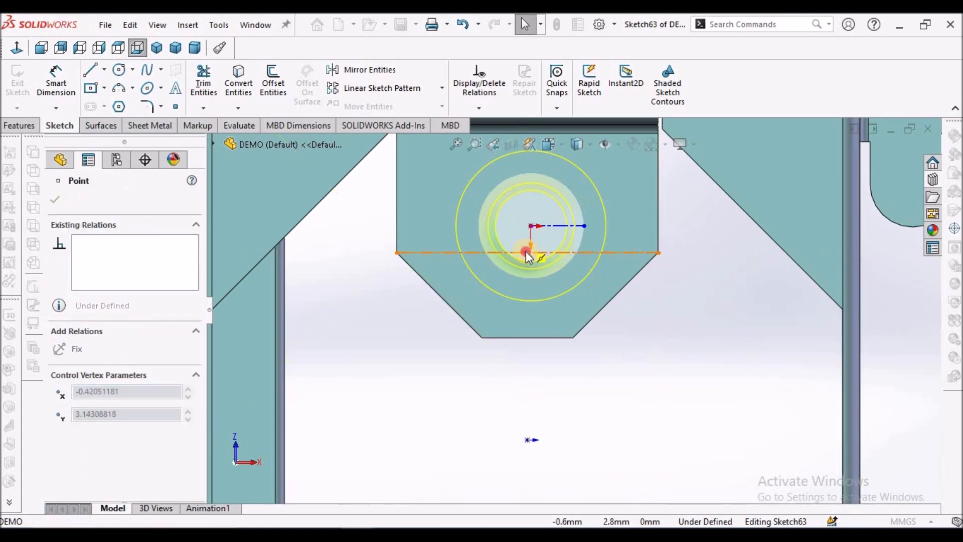
pyautogui.click(649, 328)
pyautogui.scroll(3, 554, 258)
pyautogui.scroll(-3, 552, 255)
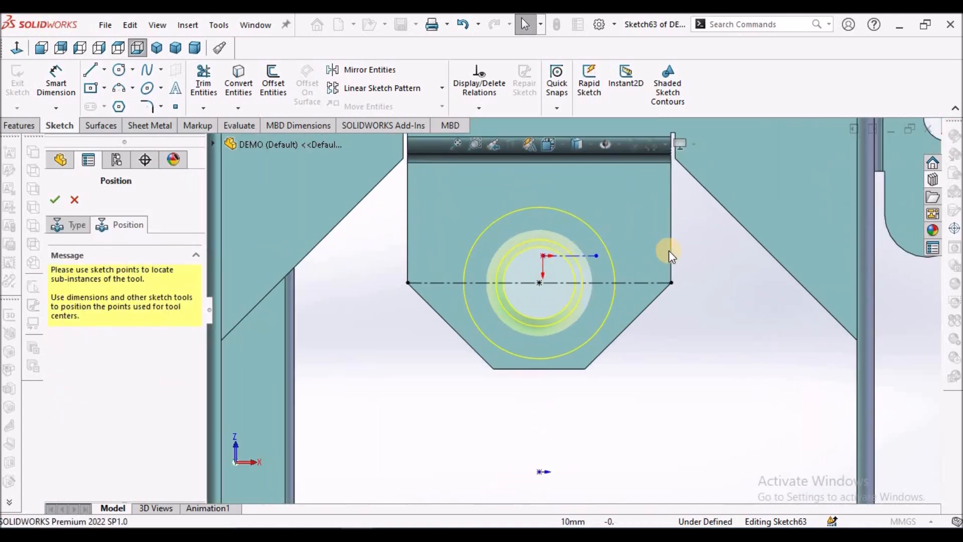
pyautogui.scroll(3, 573, 310)
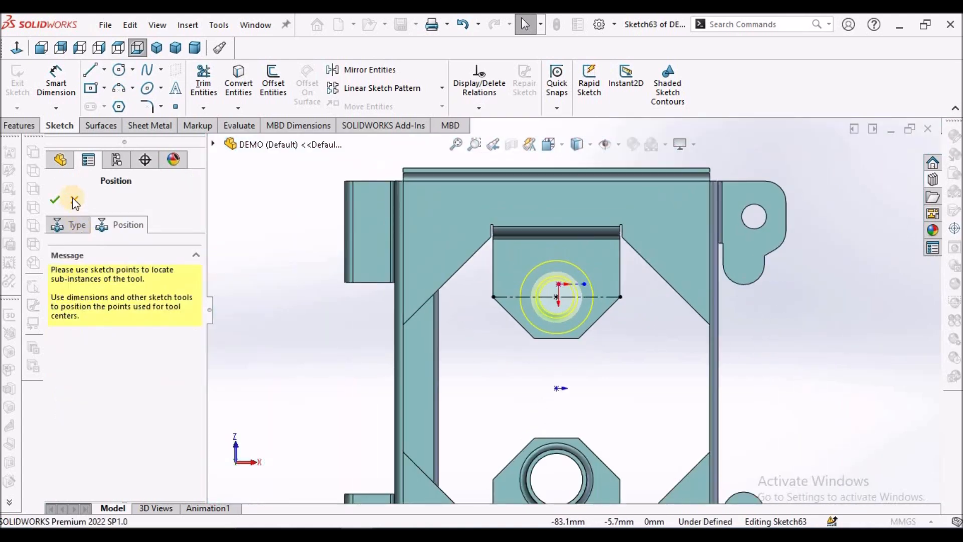
pyautogui.click(55, 200)
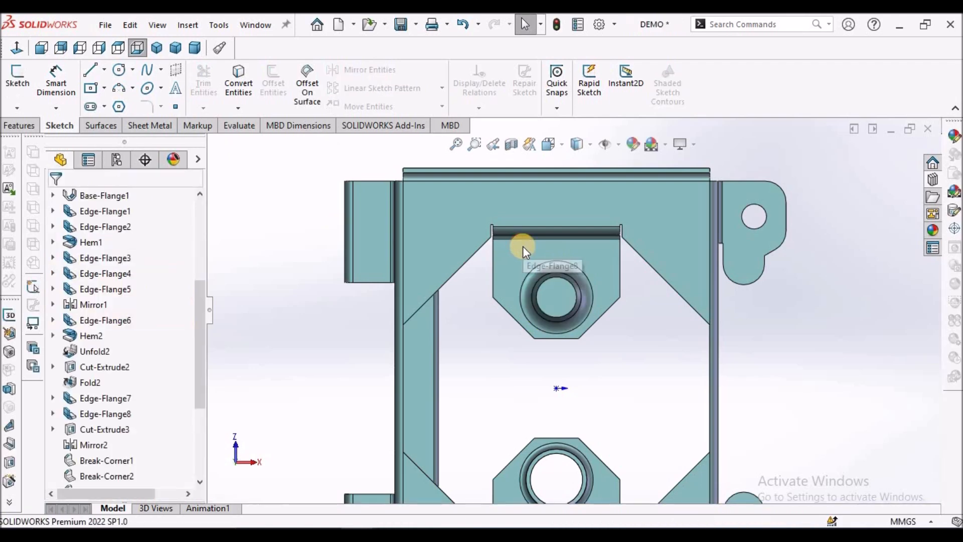
# Step: Examine the formed features on both raised tabs from several angles and return the part to isometric view
pyautogui.scroll(3, 573, 311)
pyautogui.moveTo(599, 328); pyautogui.dragTo(532, 244, button='middle')
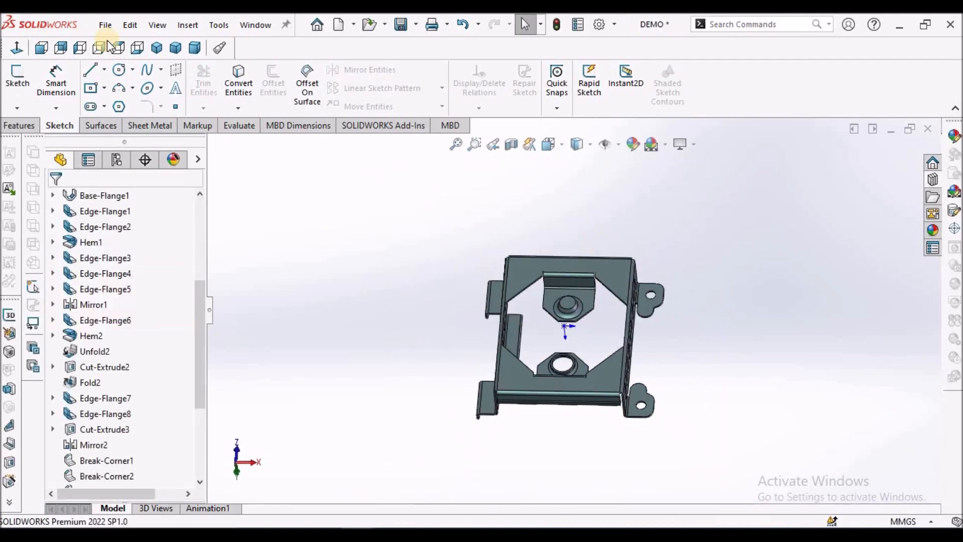
pyautogui.click(157, 48)
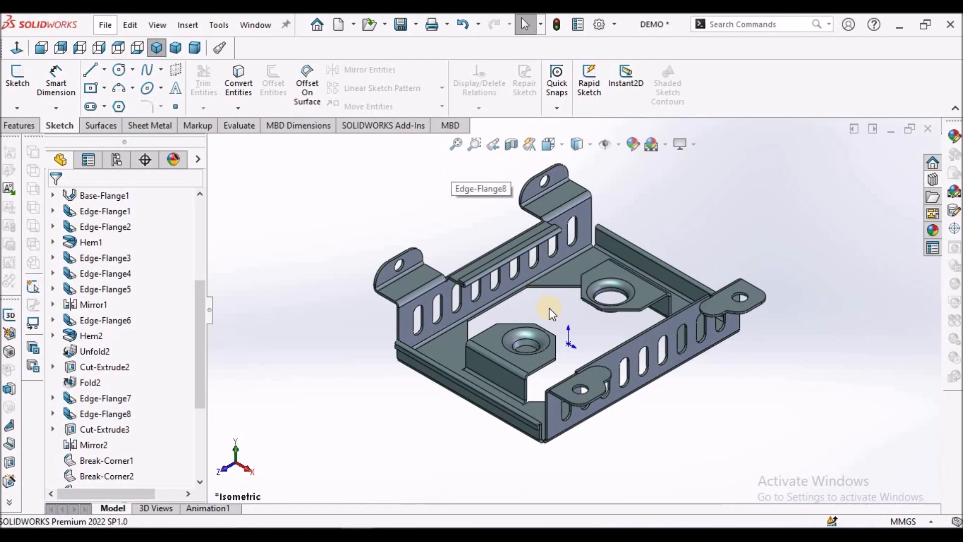
pyautogui.scroll(-4, 548, 394)
pyautogui.moveTo(492, 304); pyautogui.dragTo(604, 331, button='middle')
pyautogui.scroll(3, 604, 331)
pyautogui.click(156, 47)
pyautogui.click(278, 210)
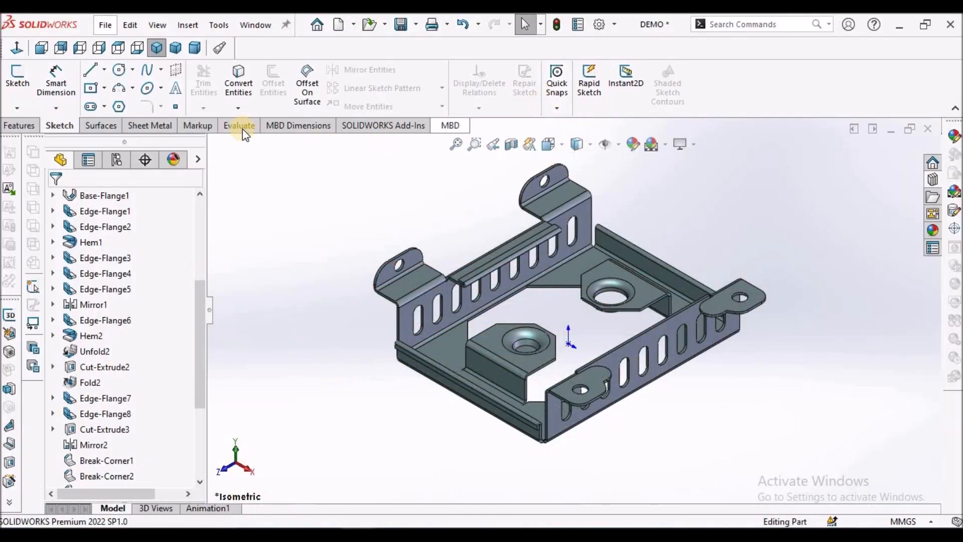
# Step: Flatten the part to inspect its flat pattern from the top and at an angle, and return it to the folded state
pyautogui.click(150, 125)
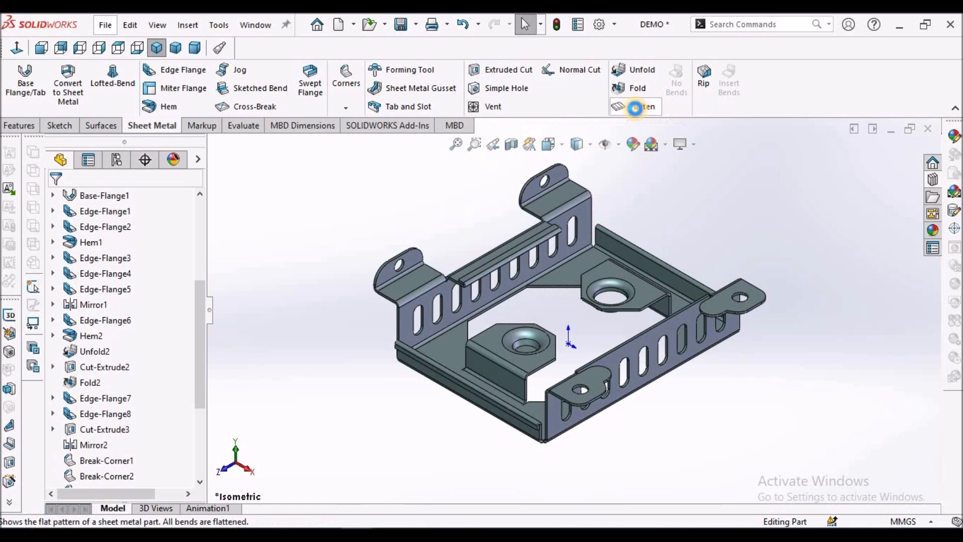
pyautogui.click(635, 108)
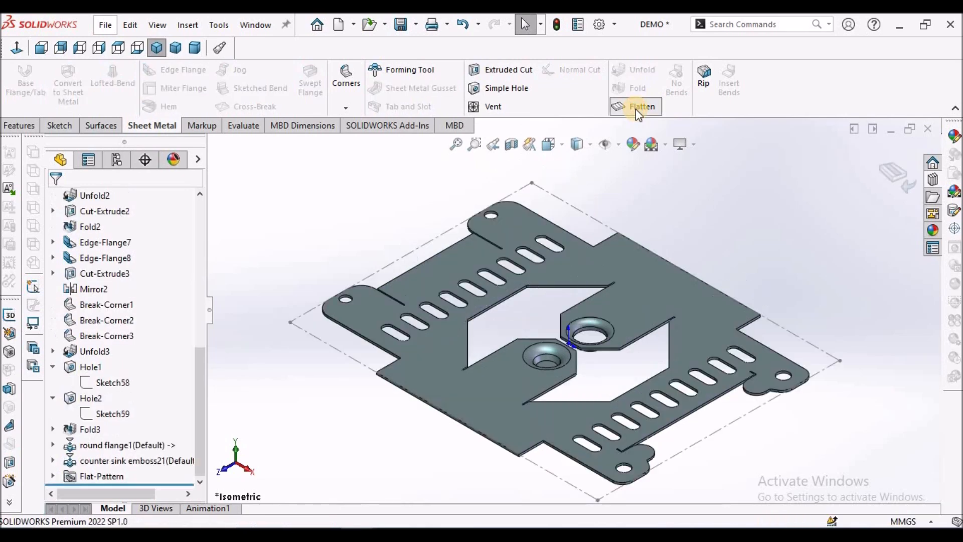
pyautogui.scroll(3, 572, 309)
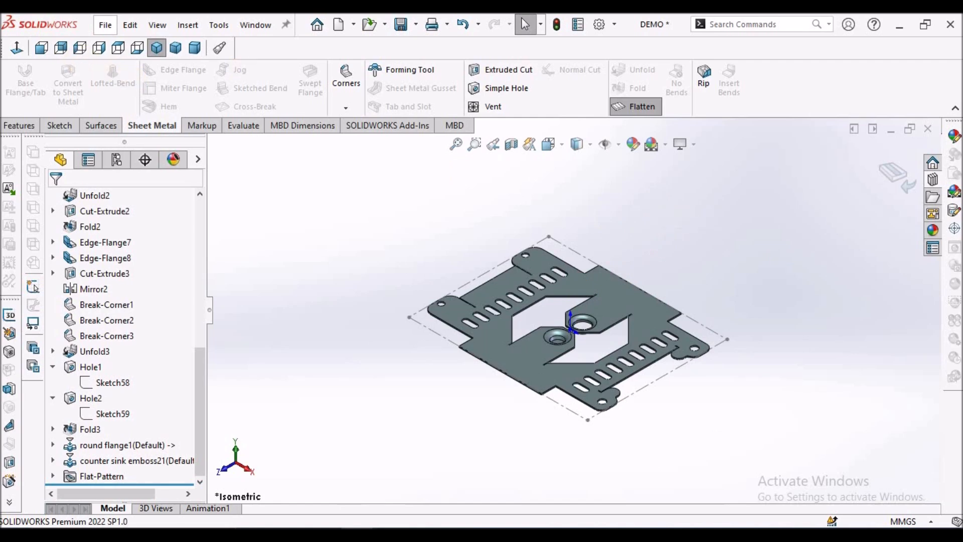
pyautogui.click(119, 47)
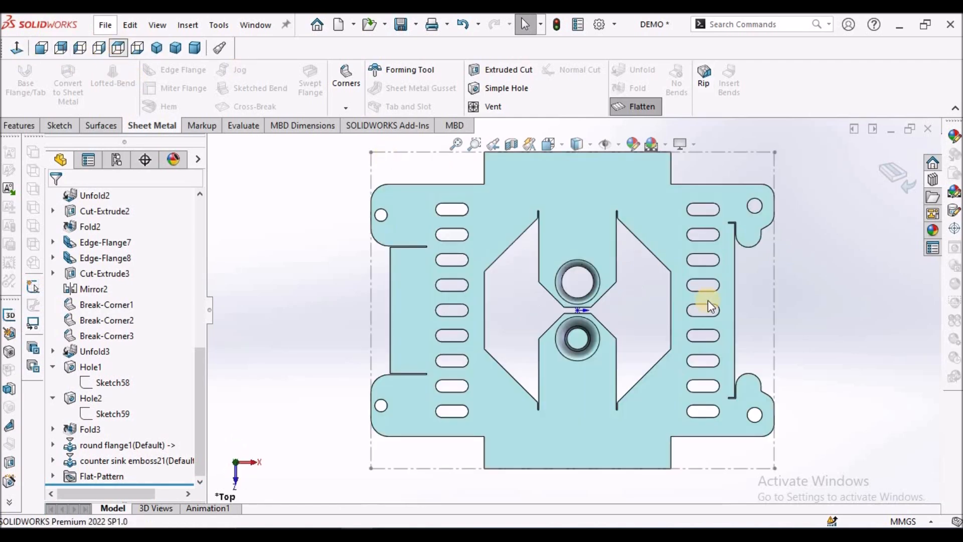
pyautogui.moveTo(692, 211); pyautogui.dragTo(531, 341, button='middle')
pyautogui.click(627, 107)
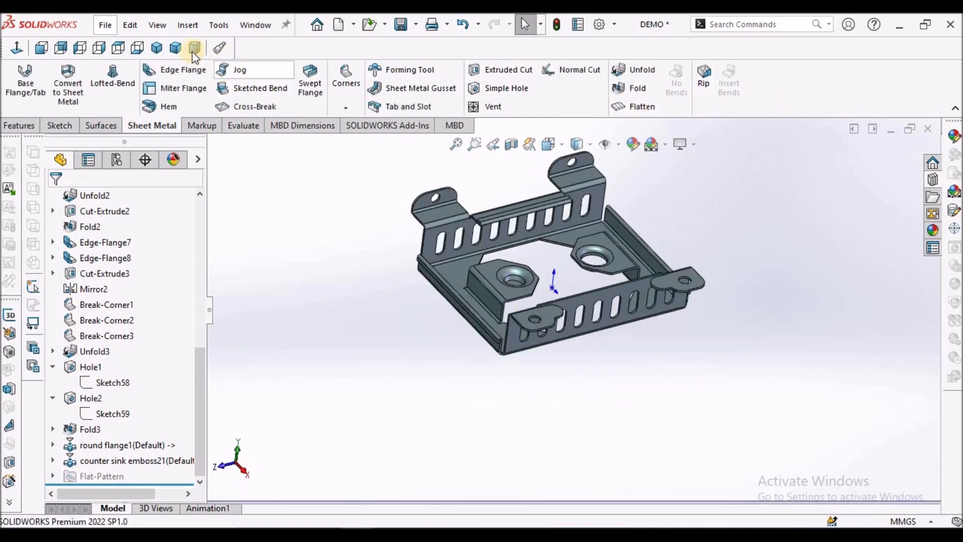